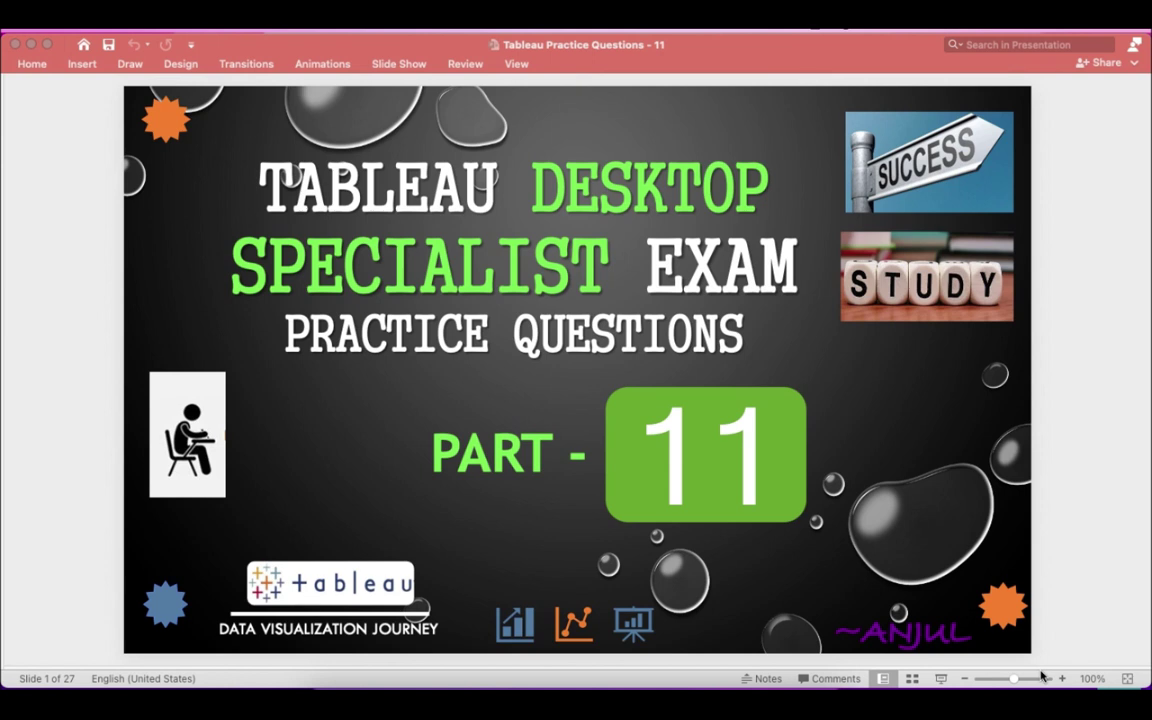
Advance to slide 2's question on creating Sets, then switch to Tableau Public's empty Sheet 1
click(1058, 269)
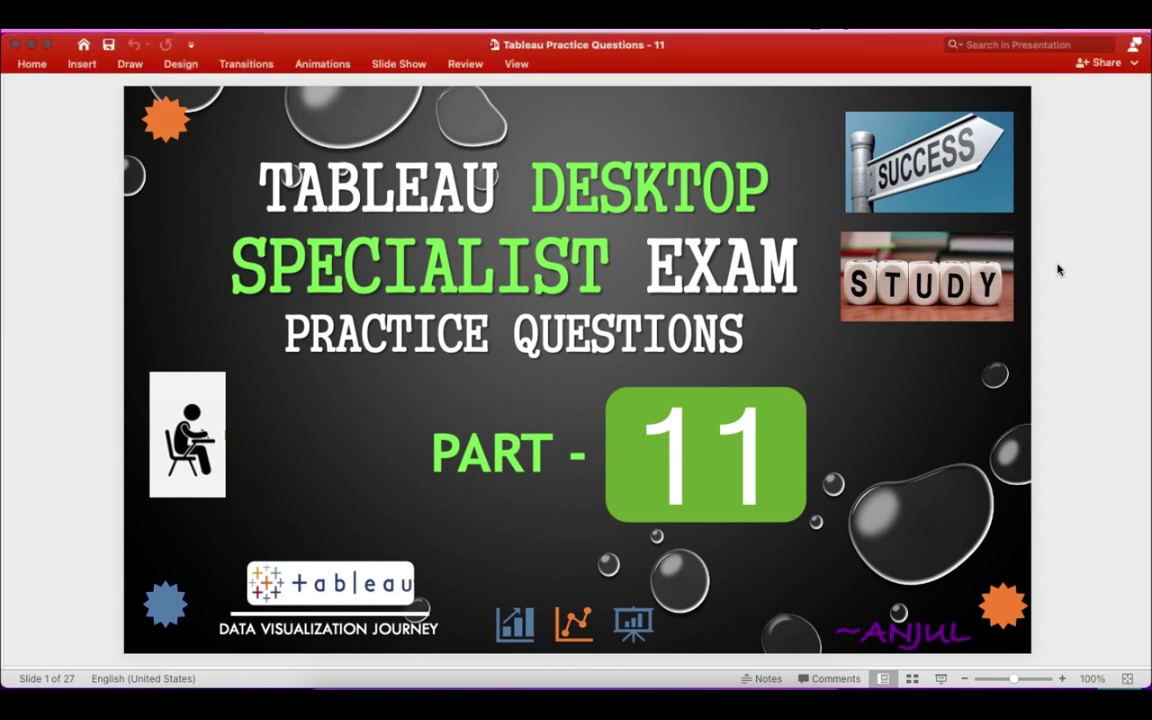
key(Down)
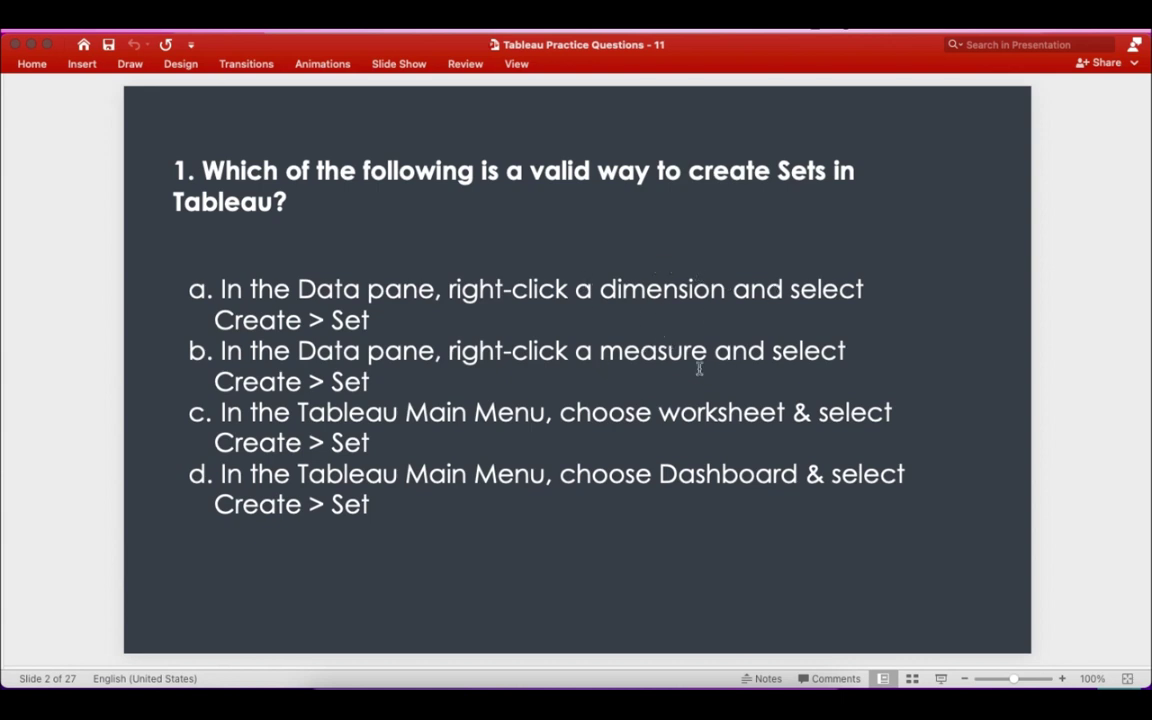
click(738, 700)
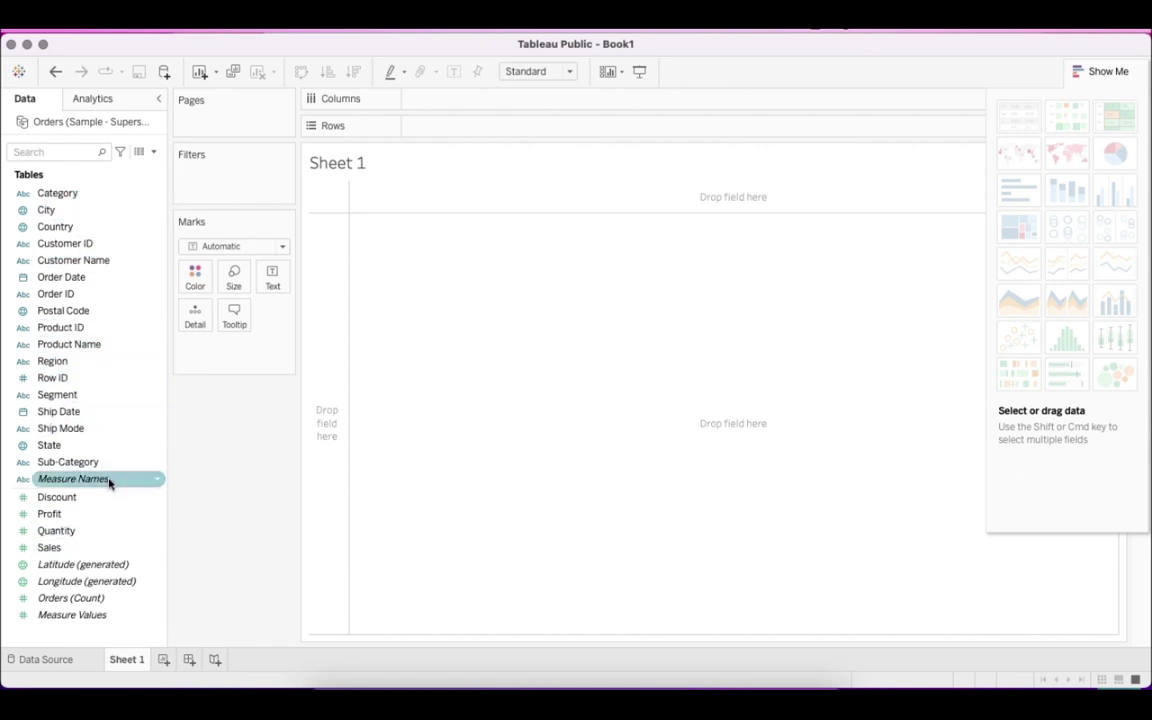
right_click(134, 430)
mouse_move(228, 243)
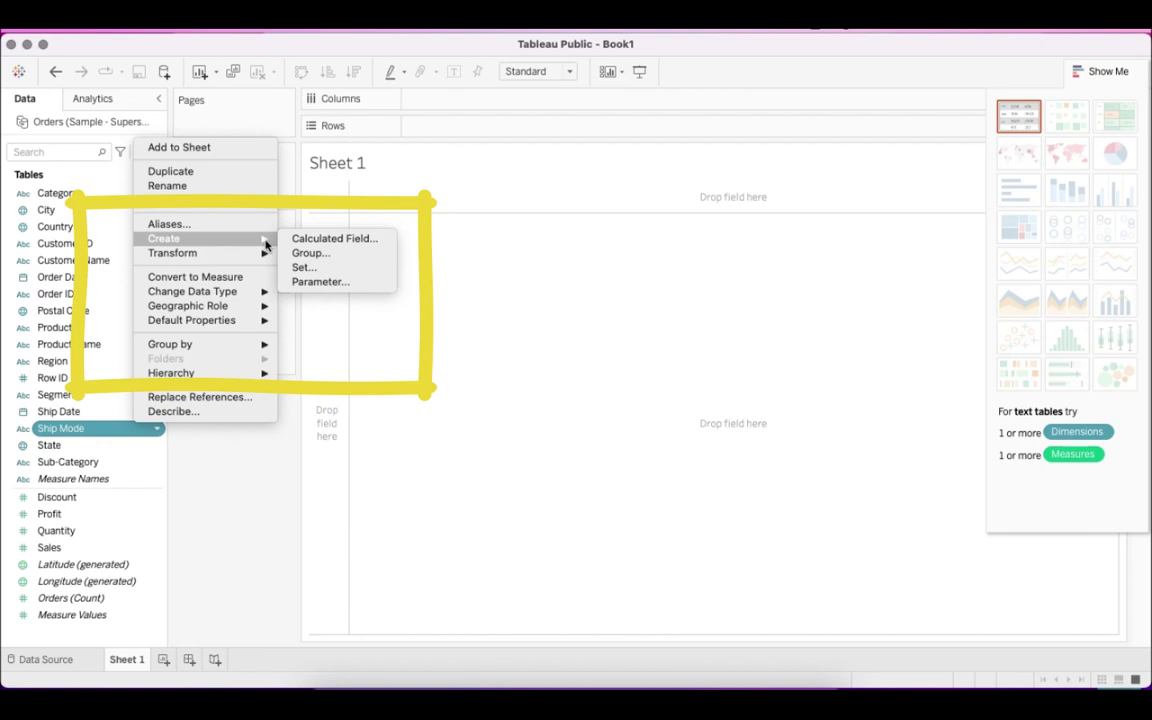
click(236, 515)
right_click(113, 530)
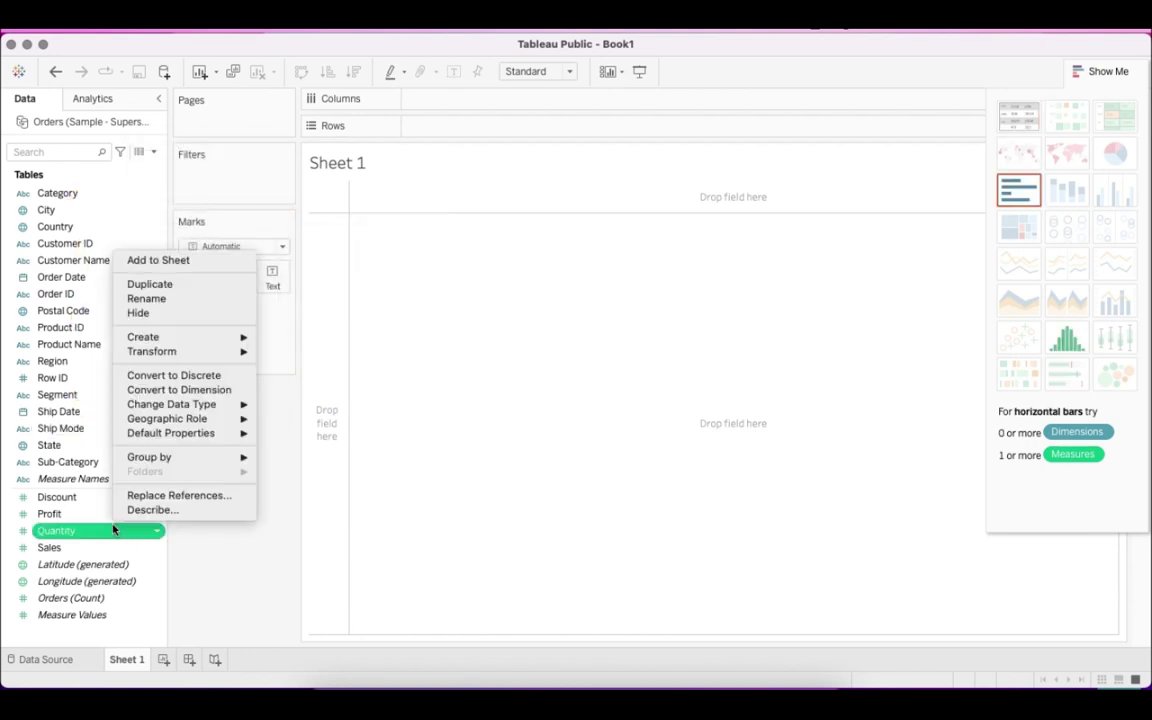
mouse_move(198, 337)
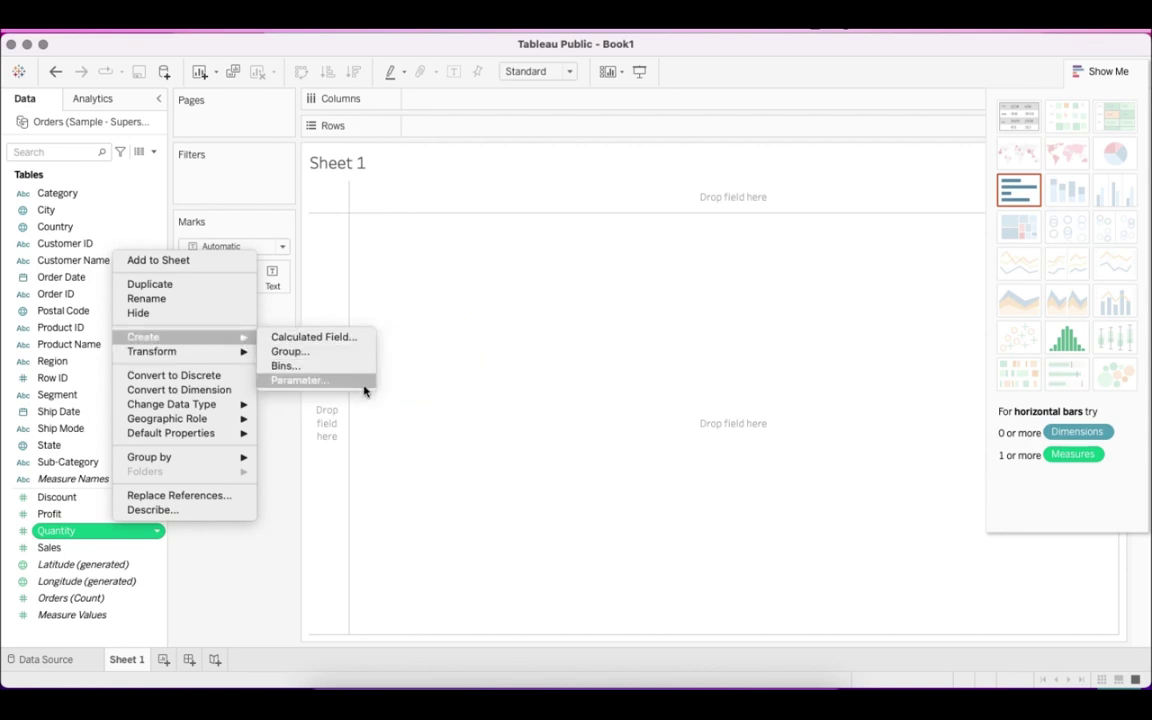
click(273, 604)
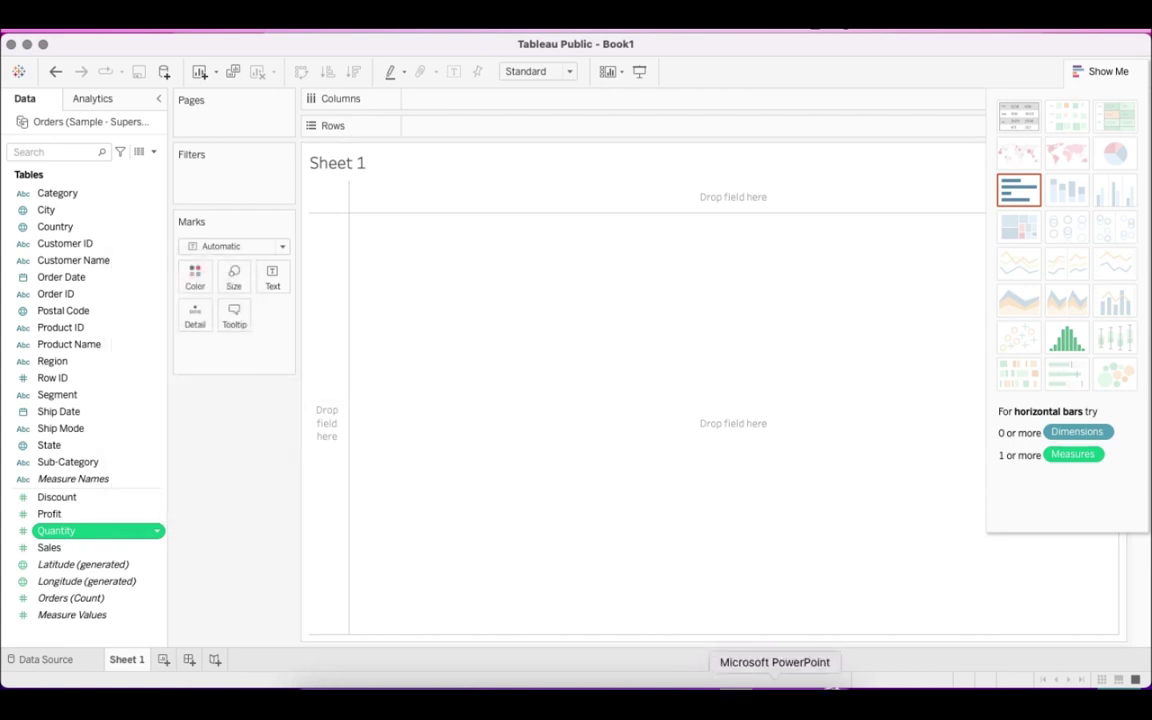
click(778, 690)
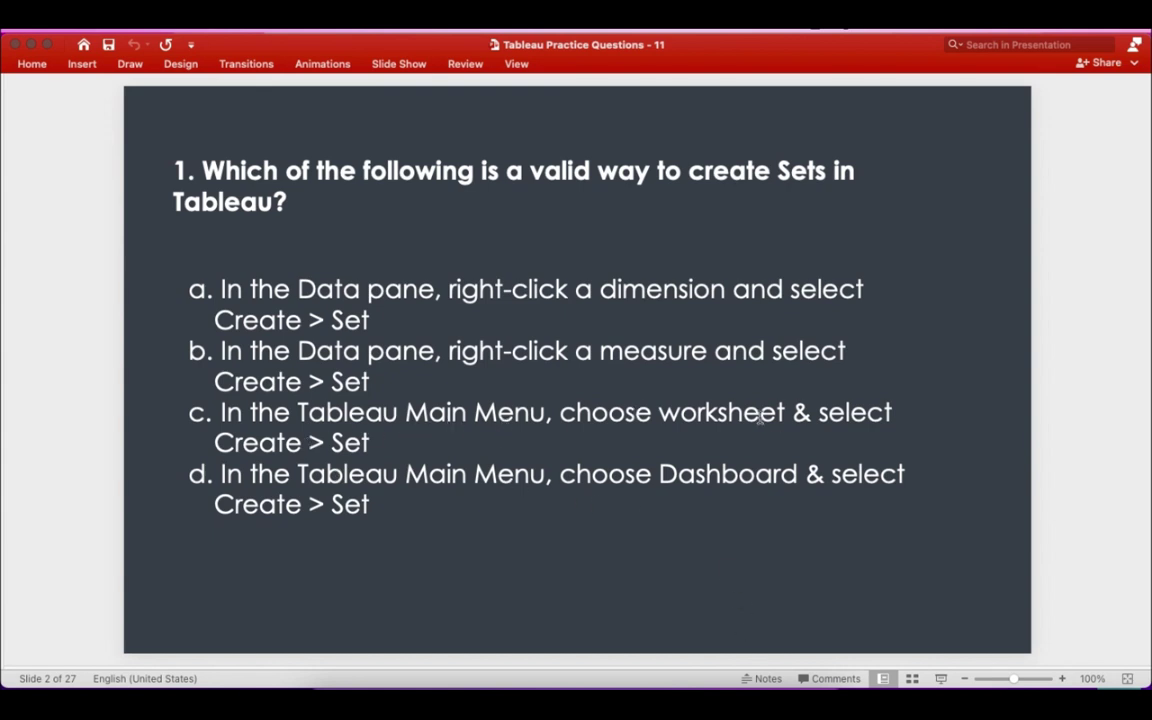
Check Tableau's Worksheet and Dashboard menus for a Create Set option, then return to slide 2
click(745, 690)
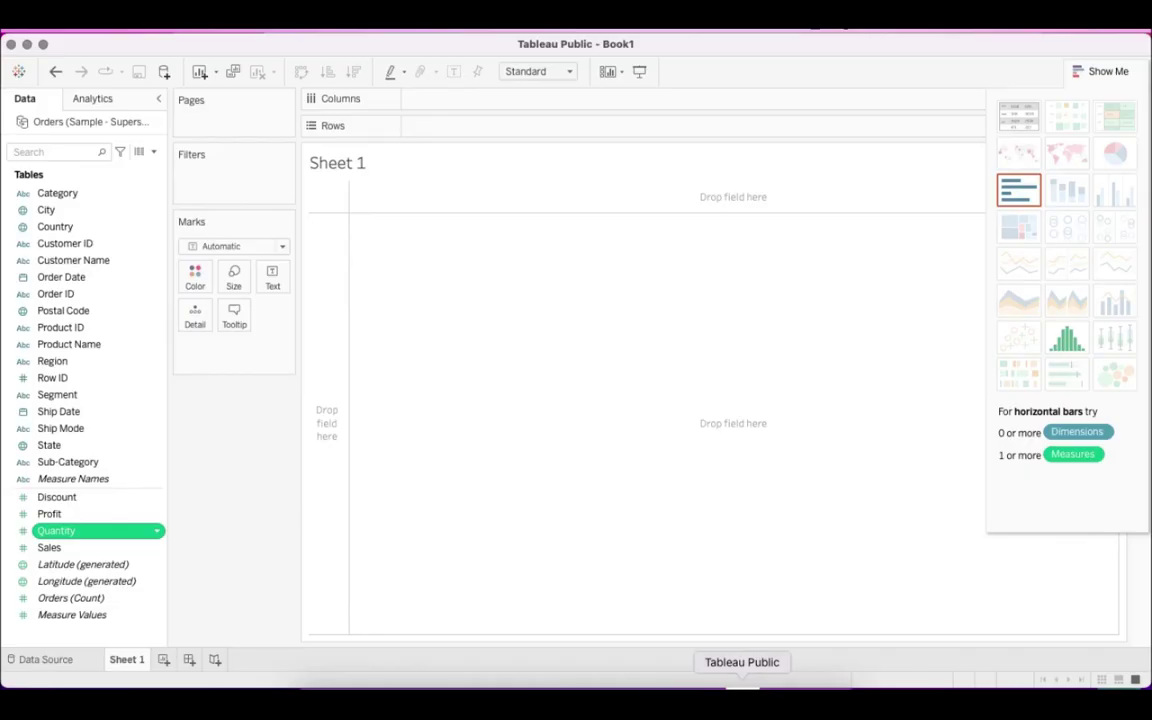
click(242, 30)
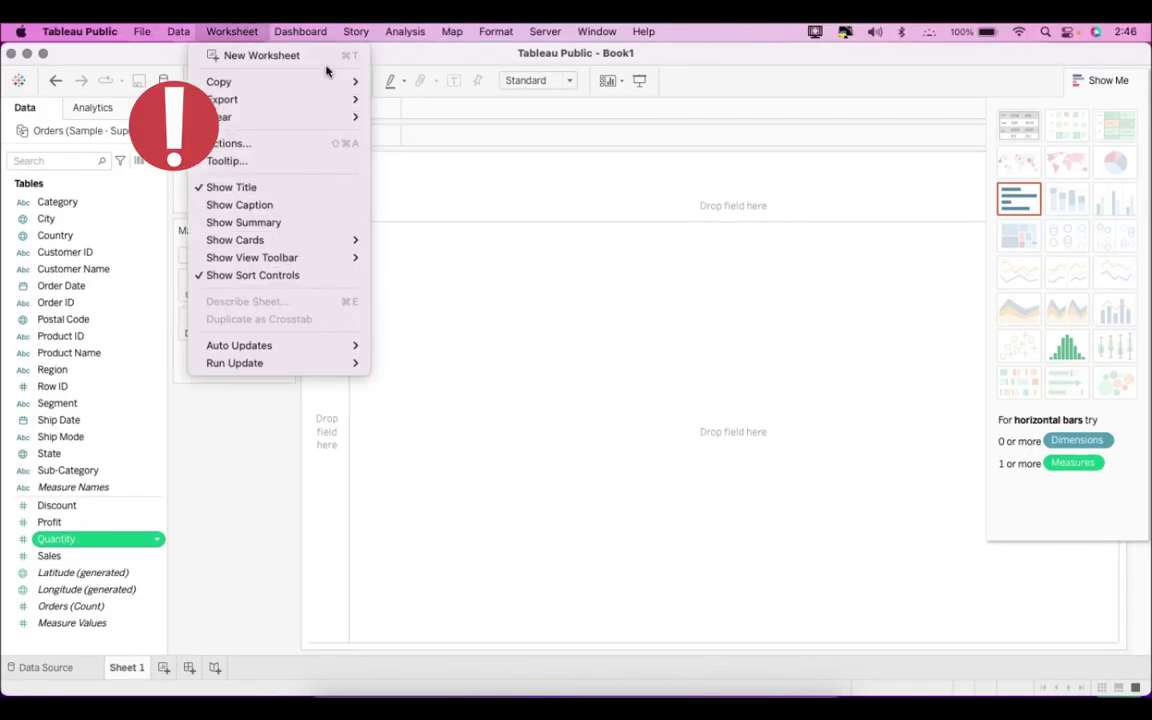
mouse_move(325, 34)
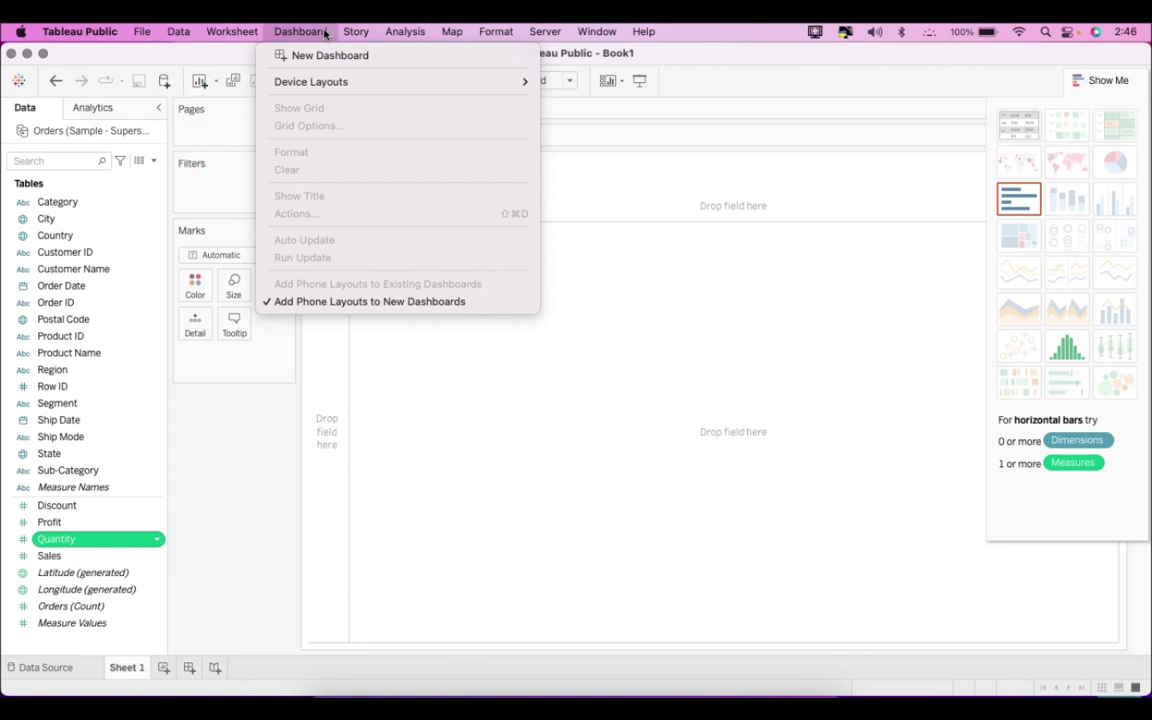
key(Escape)
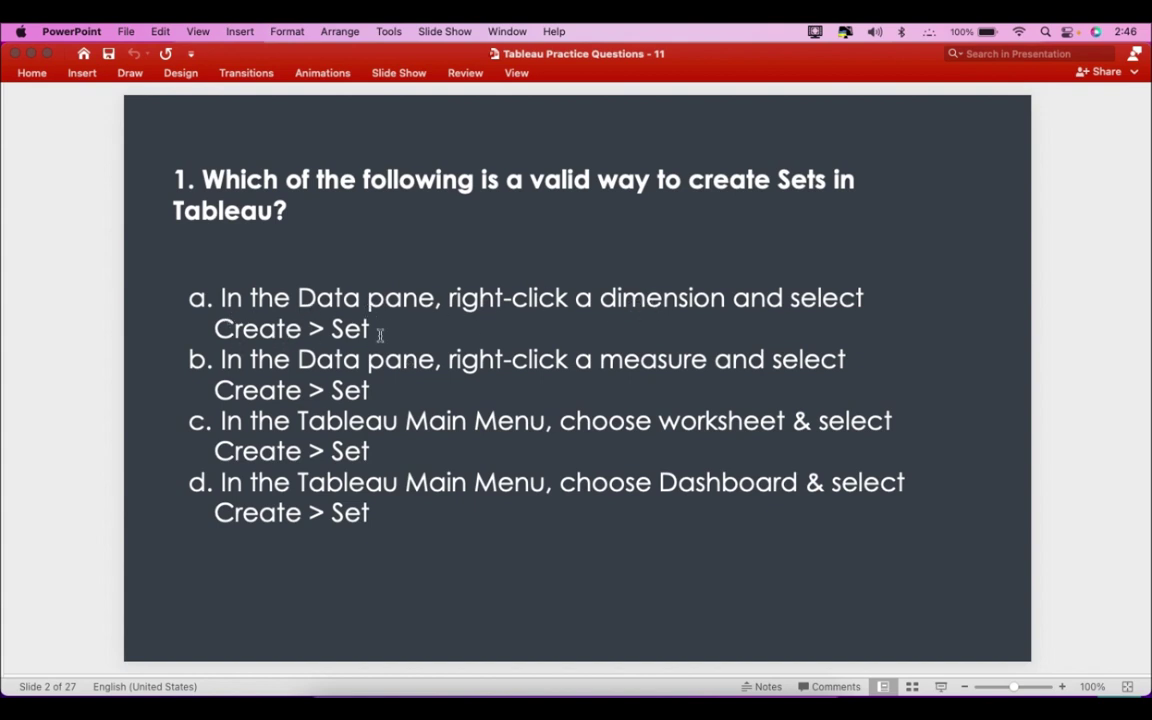
Reveal answer a on slide 3, advance to slide 4's icon question, then switch to Tableau Public
key(Down)
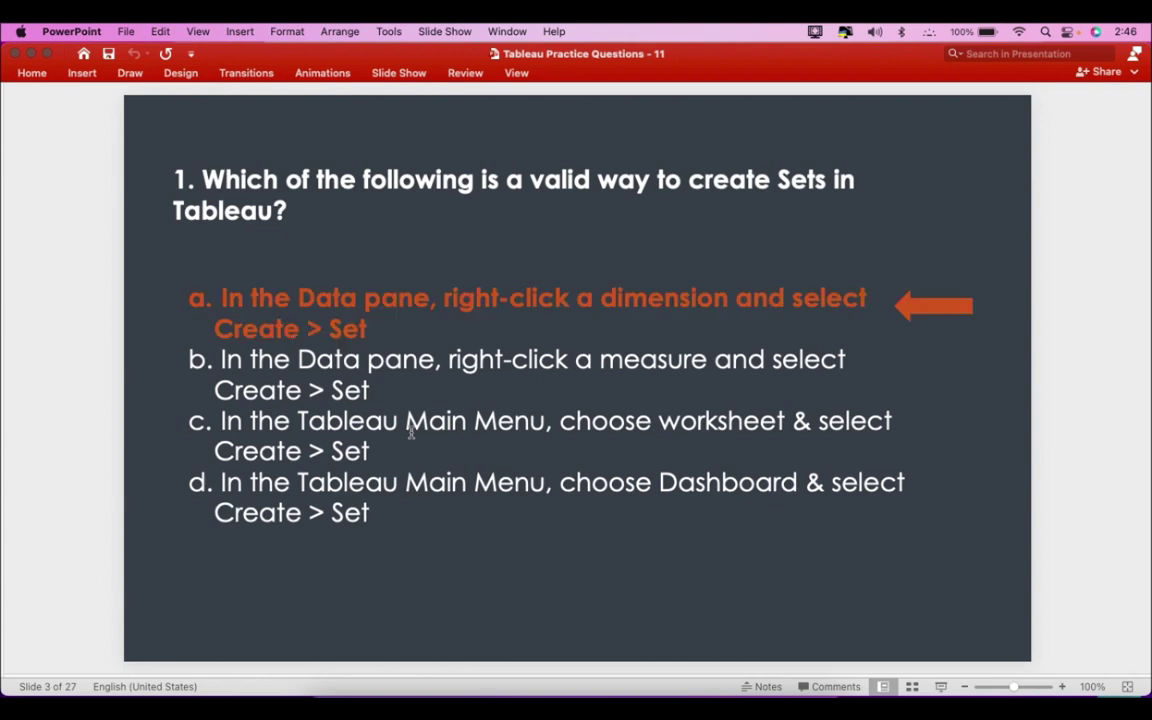
key(Down)
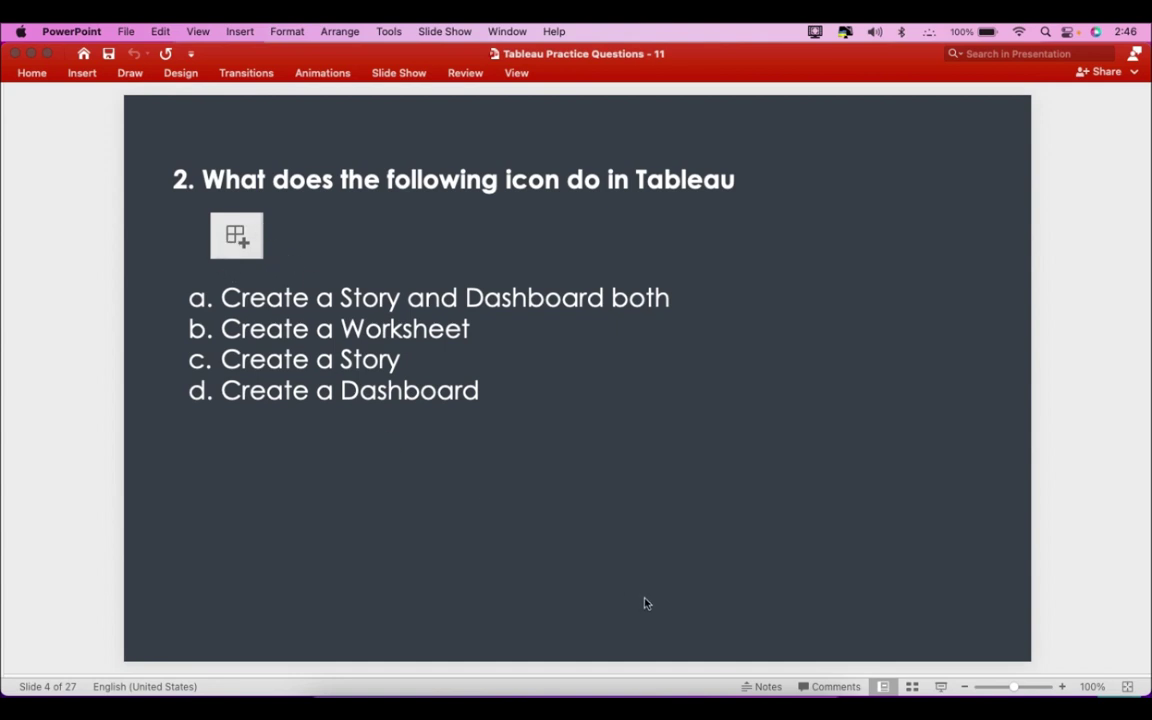
click(741, 690)
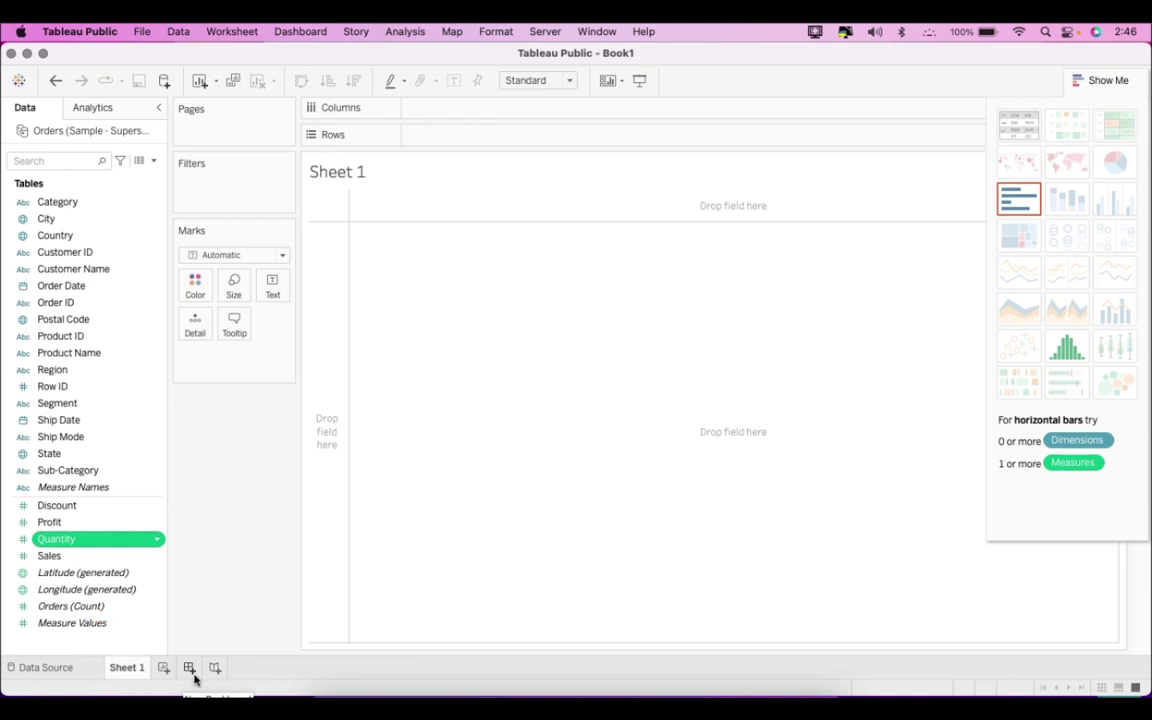
Reveal Create a Dashboard as question 2's answer, compare Tableau's New Dashboard icon, then advance to question 3
click(776, 690)
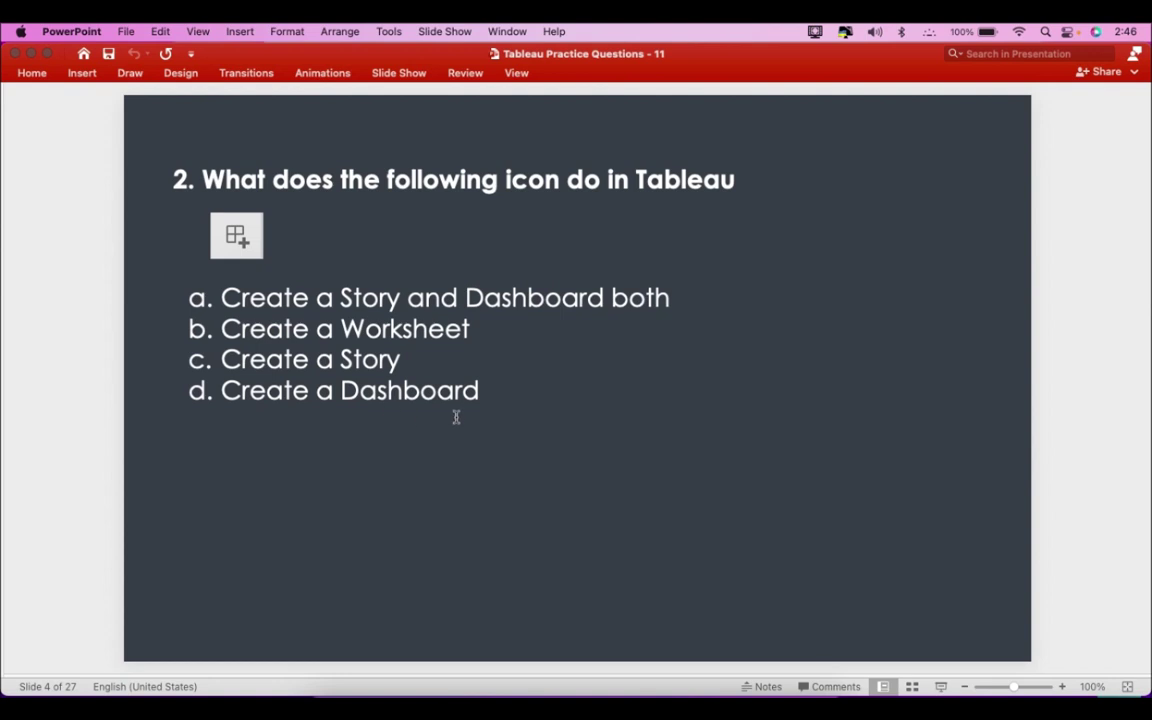
key(Down)
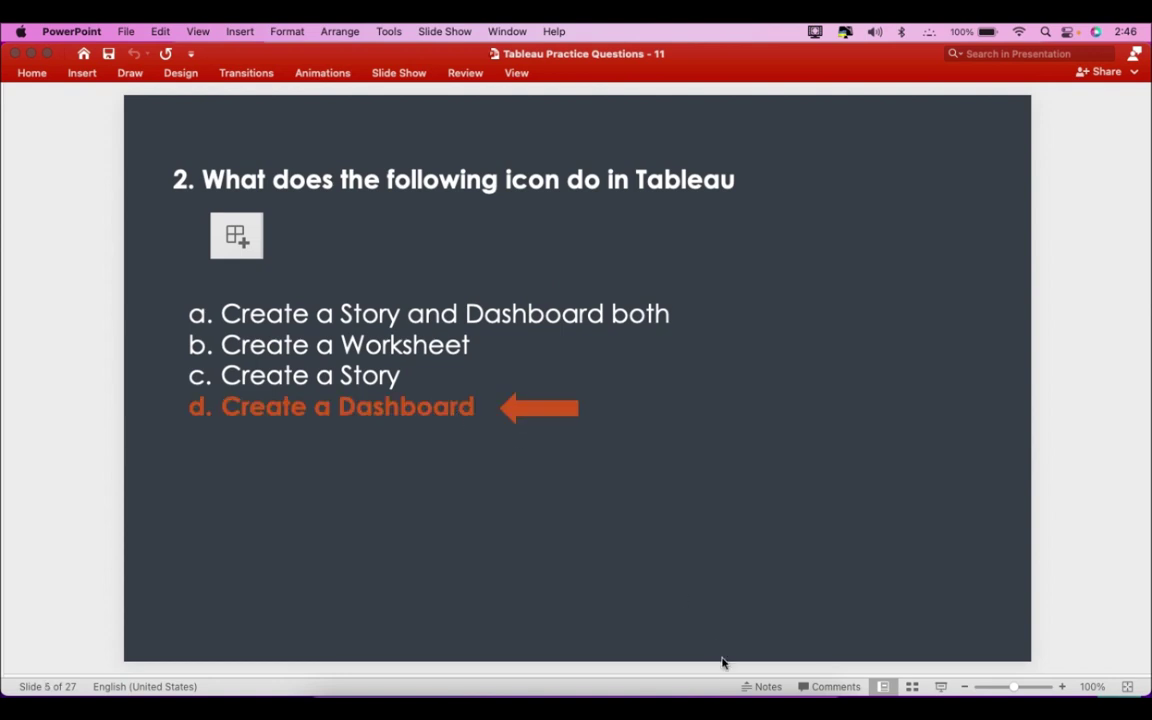
click(743, 700)
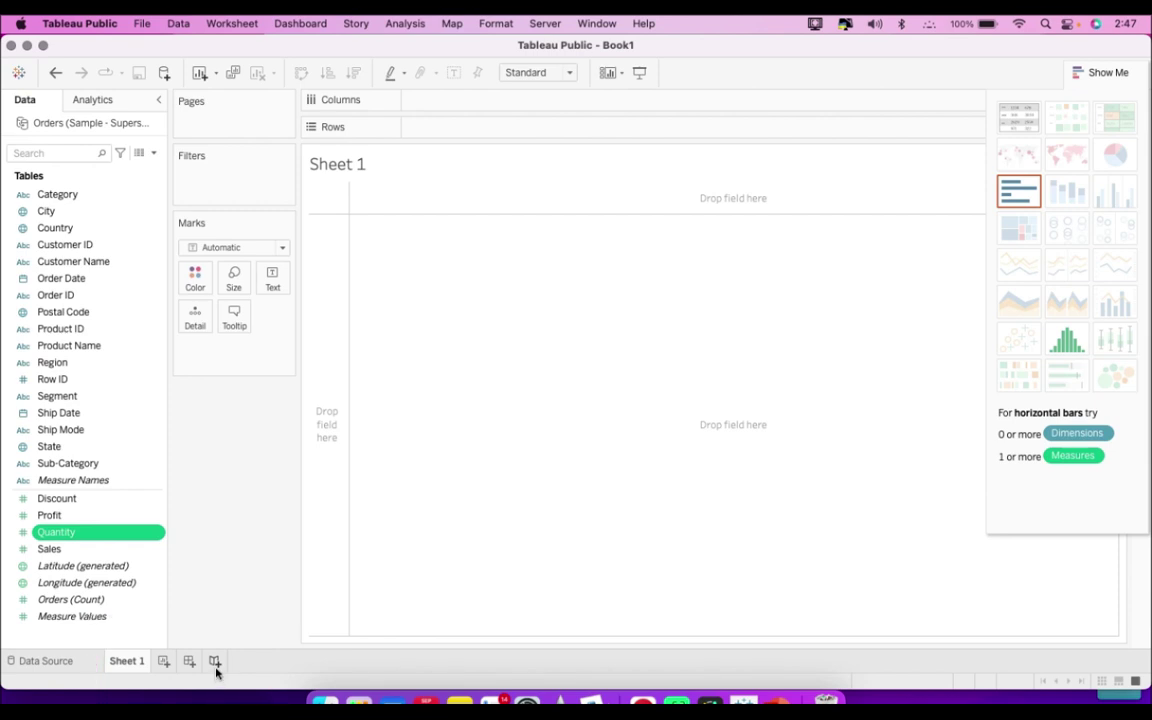
click(779, 701)
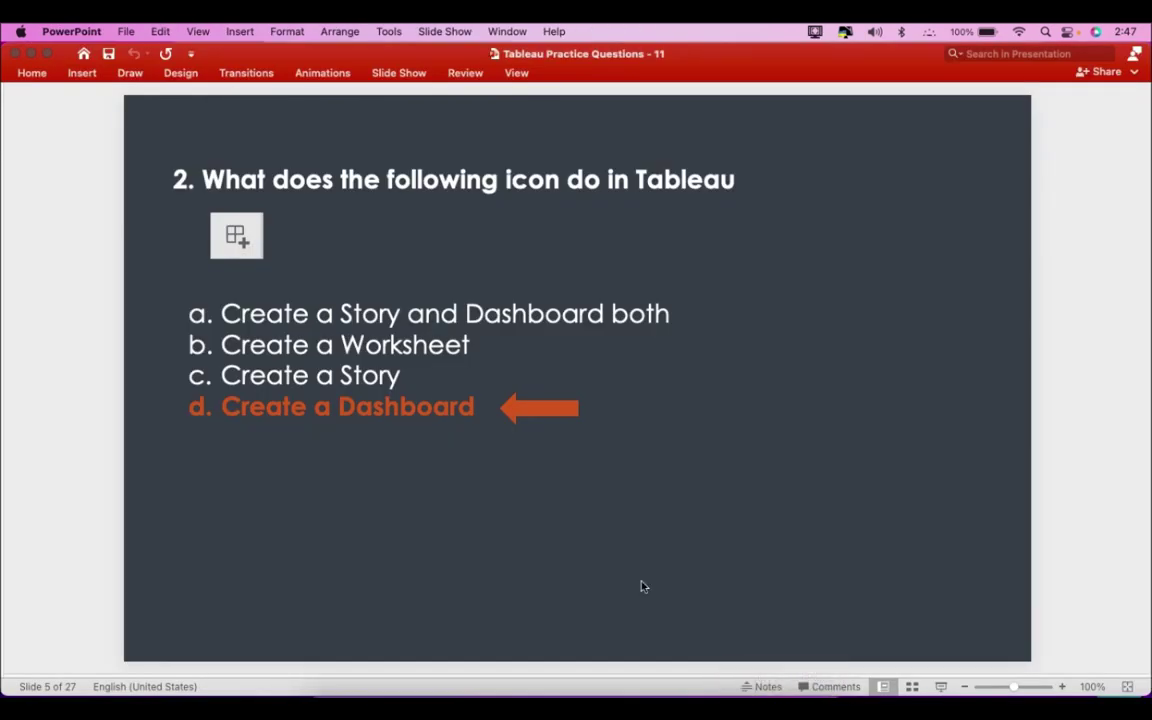
key(Down)
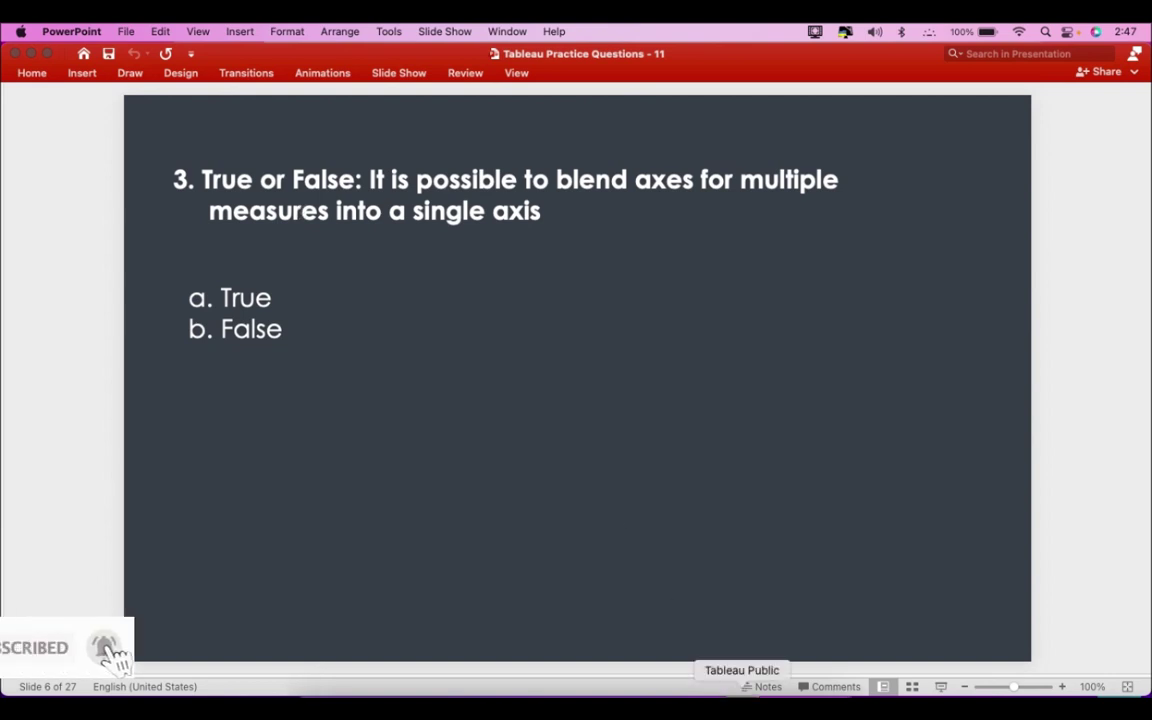
Chart Segment columns with Quantity, Profit and Sales blended on one Value axis, then return to slide 6
click(740, 695)
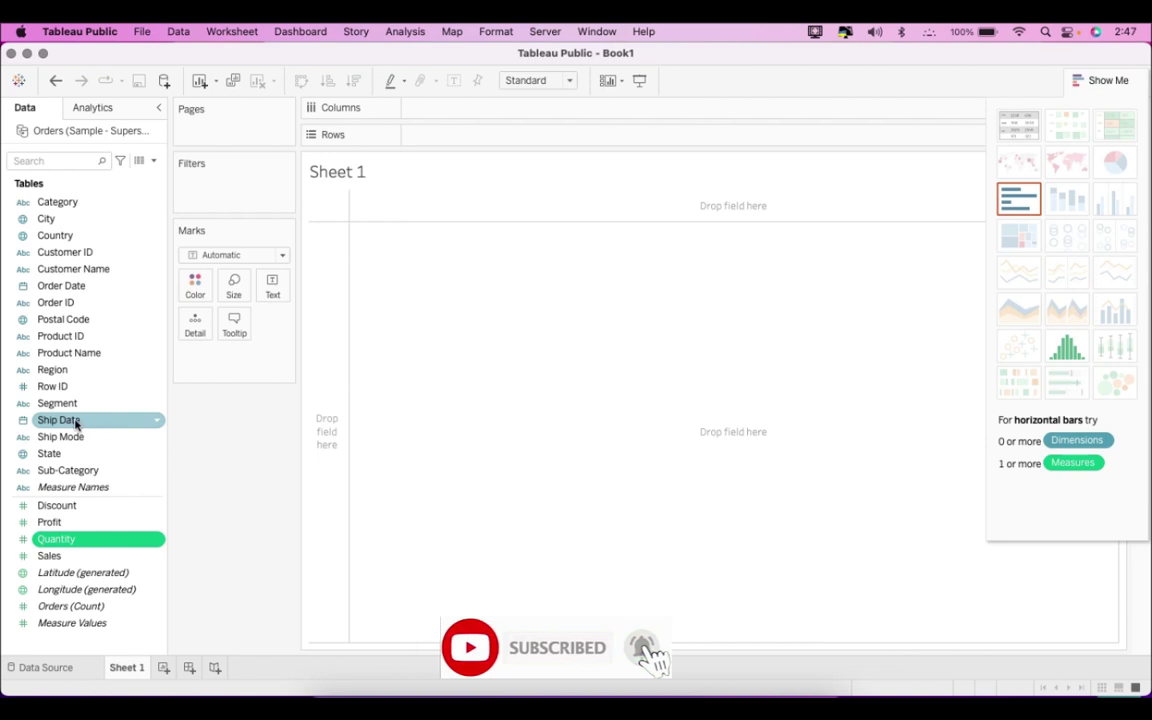
drag(62, 403, 476, 115)
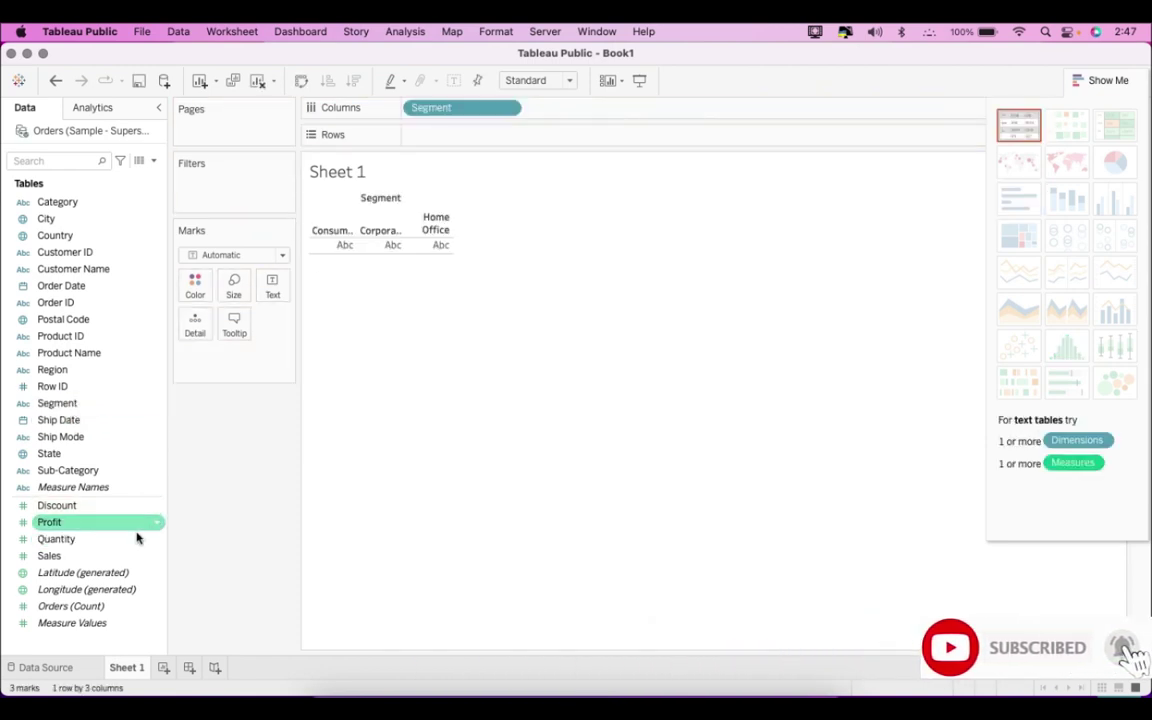
drag(129, 538, 530, 118)
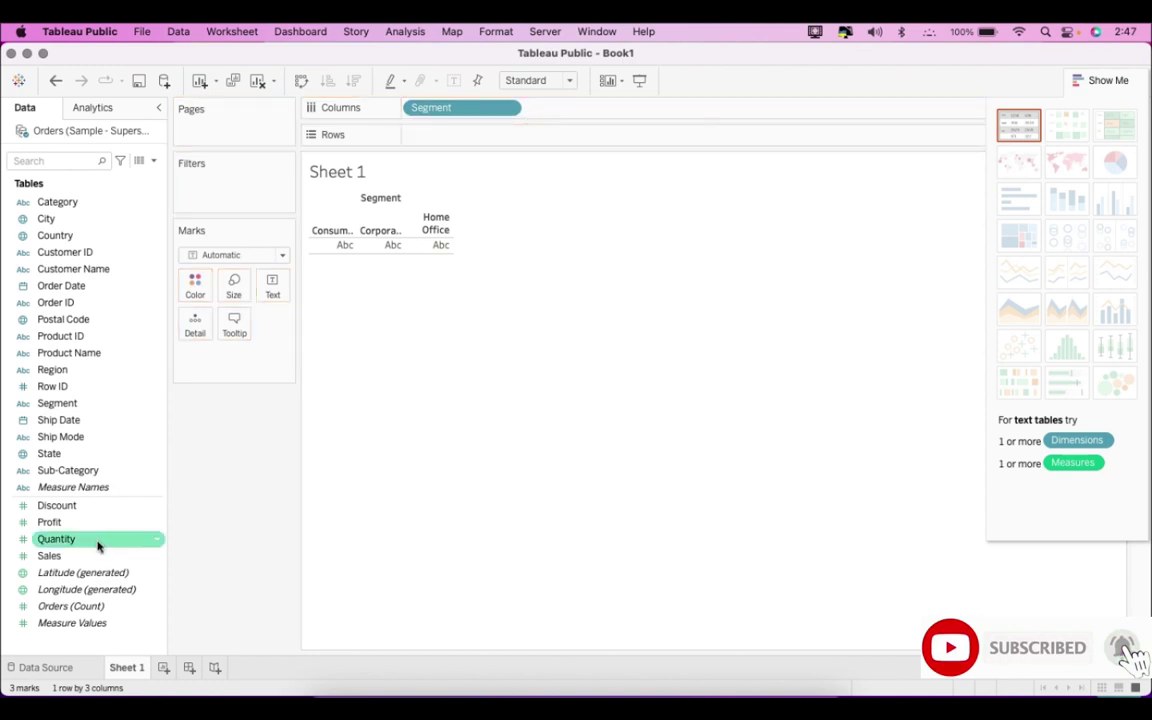
drag(96, 545, 484, 136)
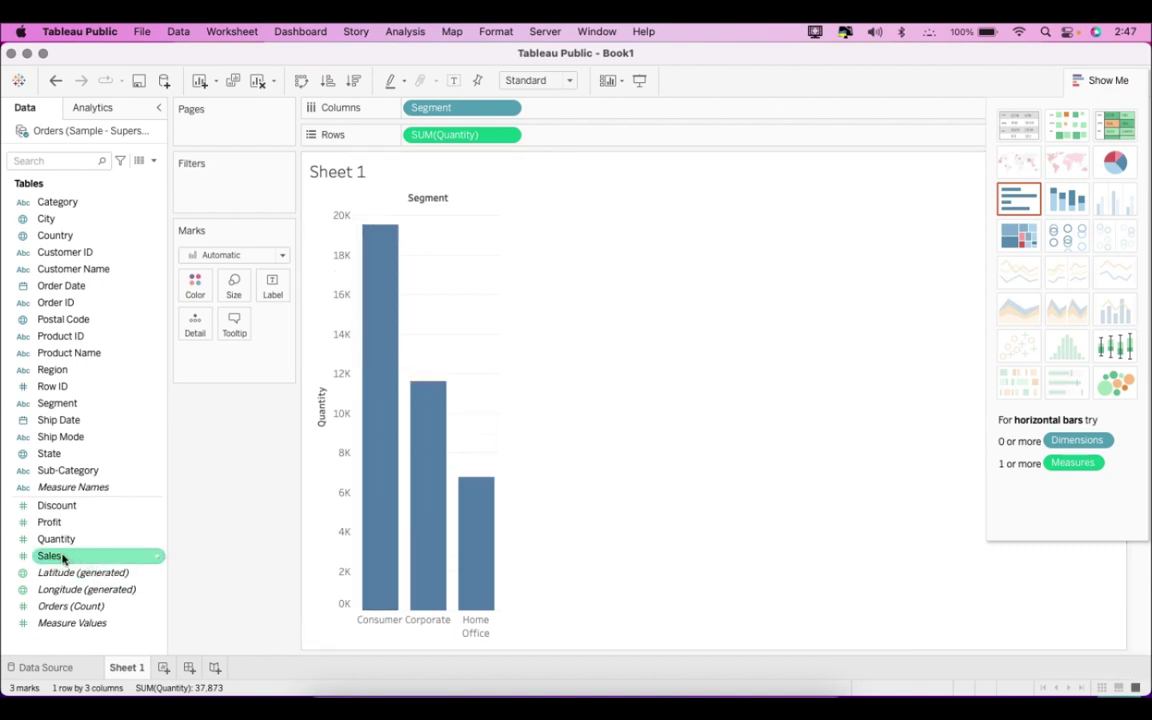
drag(55, 522, 337, 414)
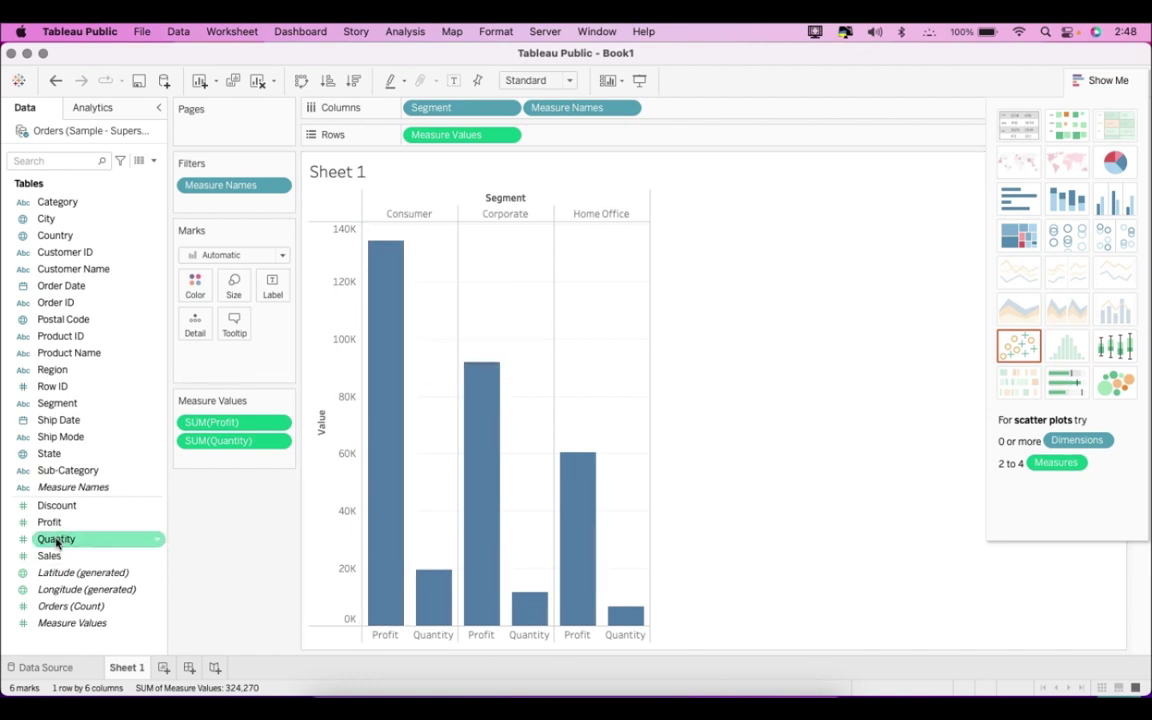
drag(48, 555, 239, 465)
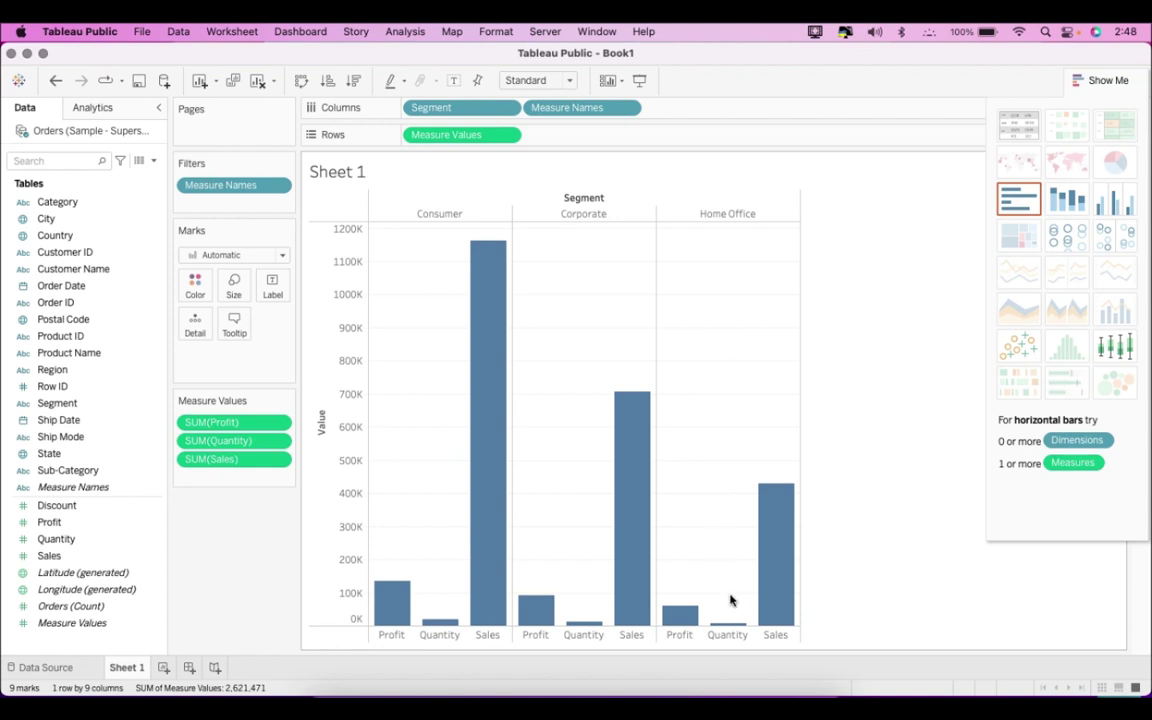
click(797, 705)
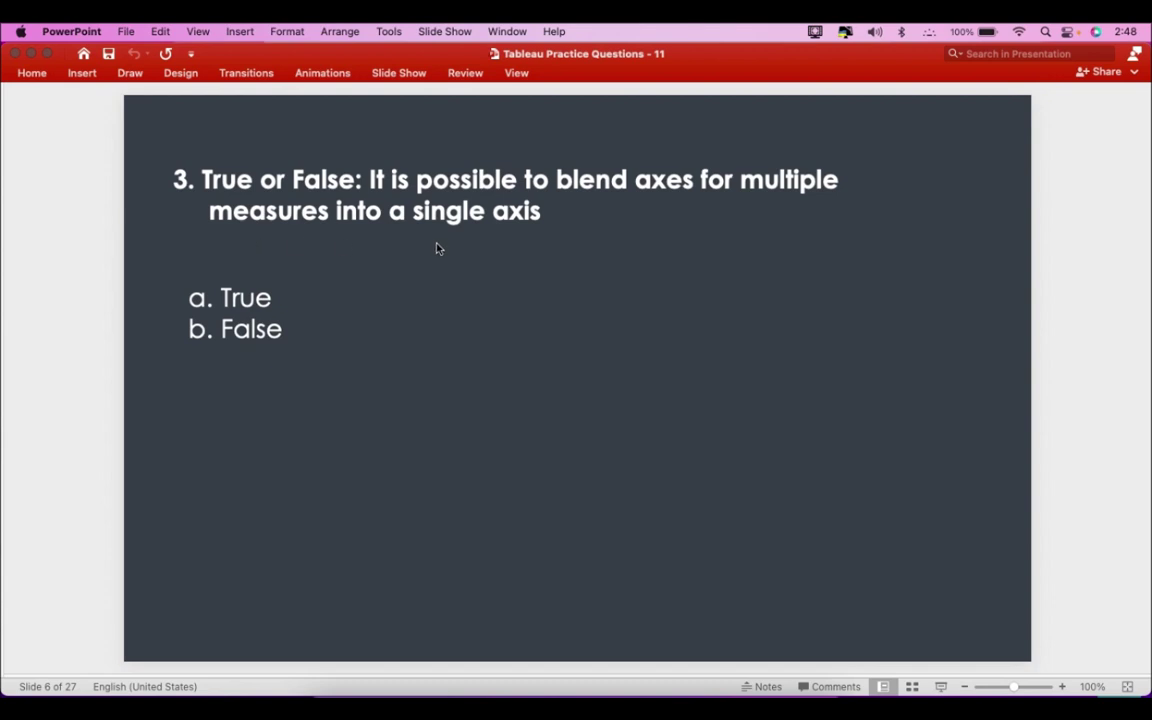
Reveal True for question 3 and switch to the Add Axes for Multiple Measures help page
key(Down)
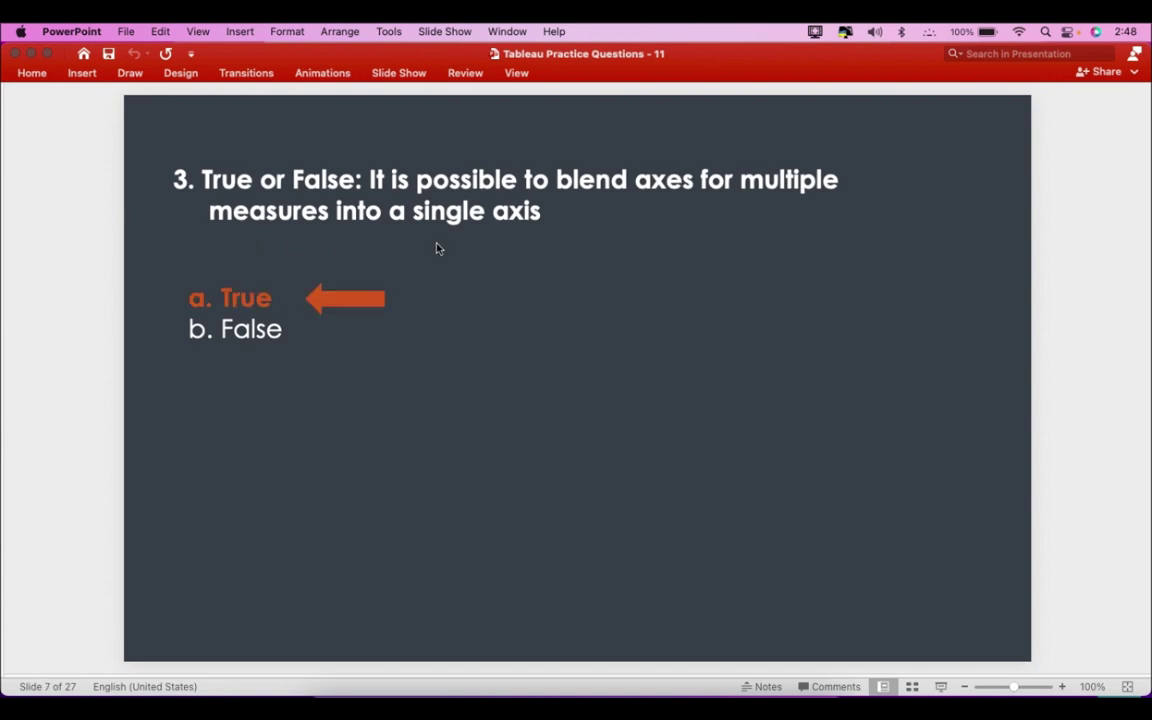
key(super+Tab)
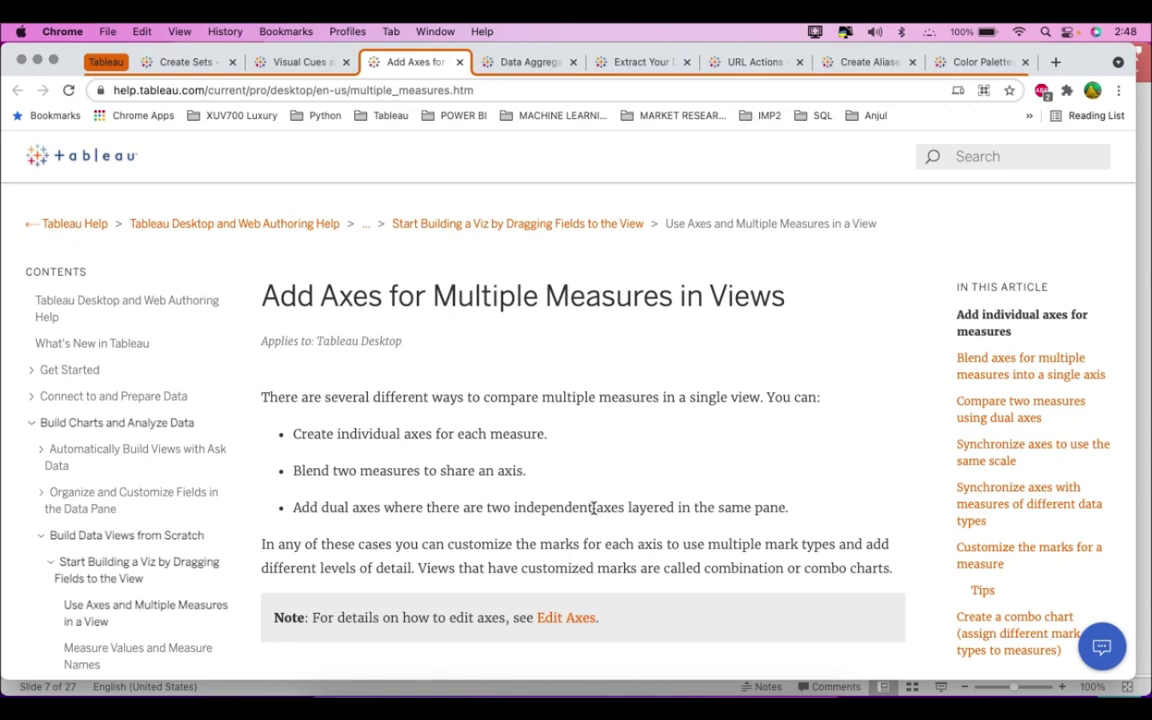
Read the multiple-measures article down to its combo chart section, then open the Create Sets article
scroll(592, 508, down, 1)
scroll(592, 510, up, 1)
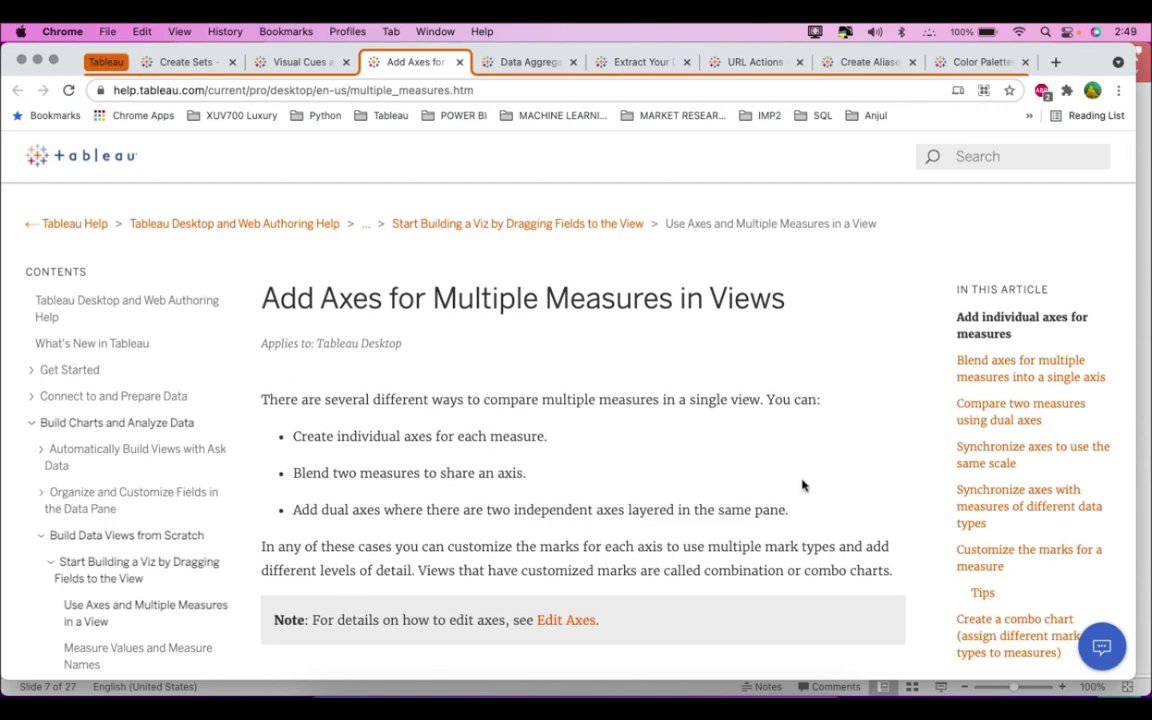
scroll(802, 481, down, 5)
scroll(802, 487, down, 3)
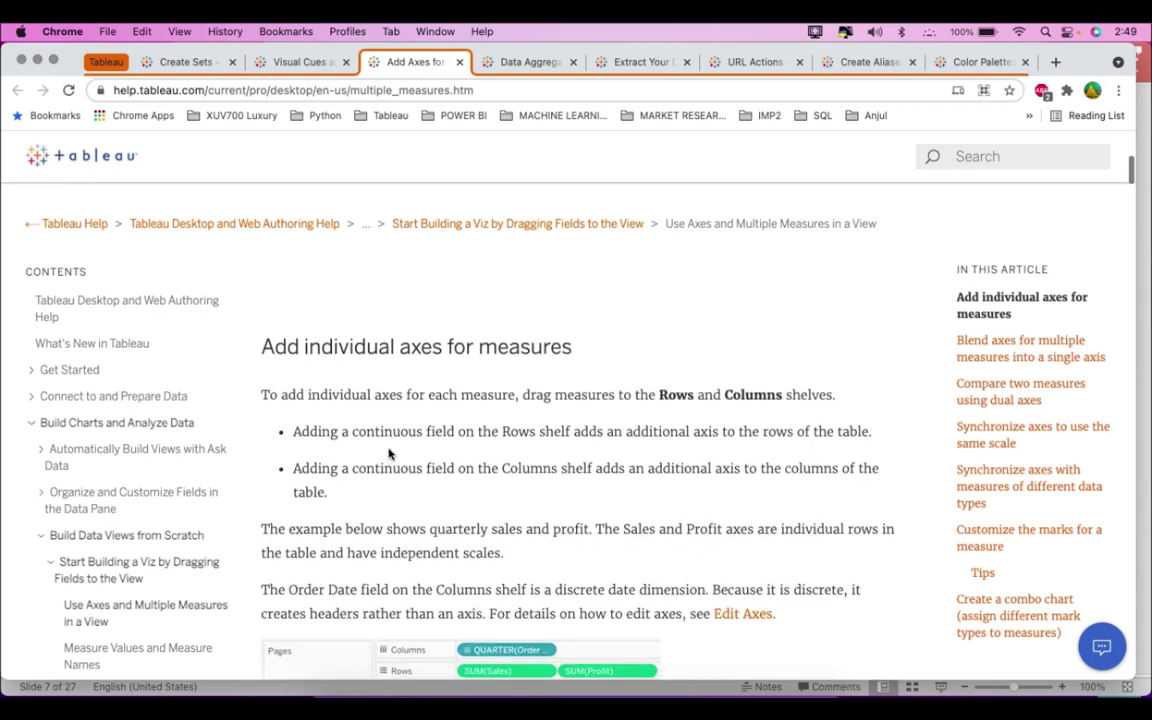
scroll(600, 533, down, 6)
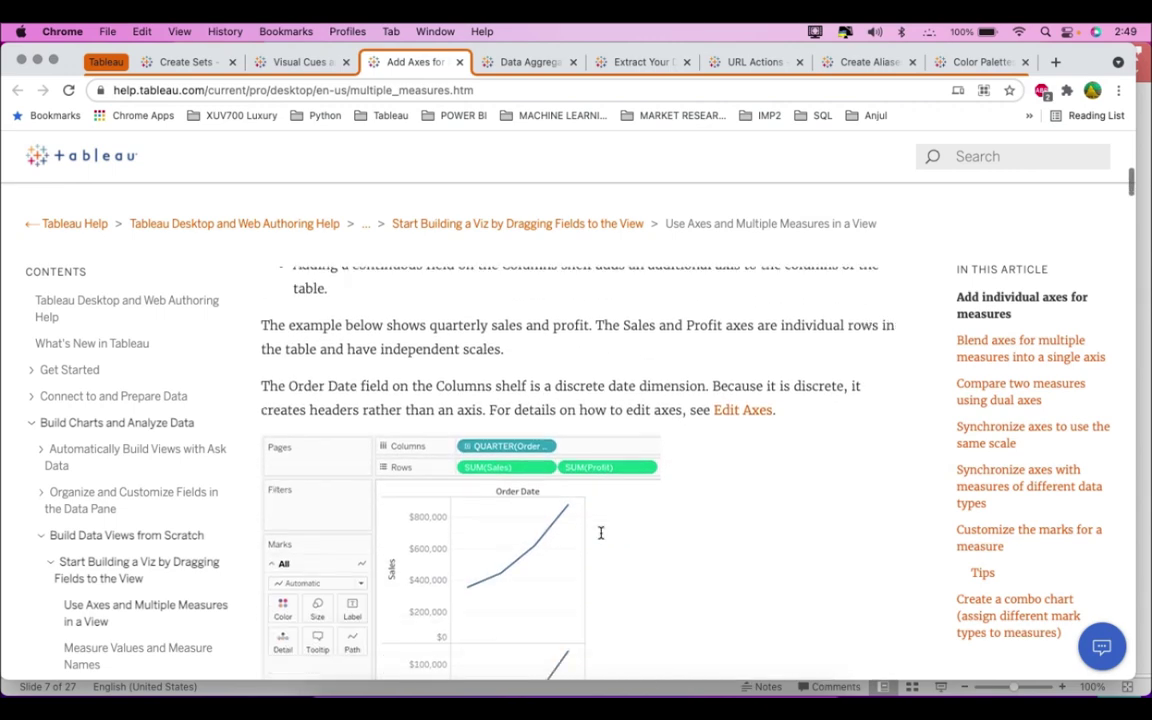
scroll(1020, 460, down, 8)
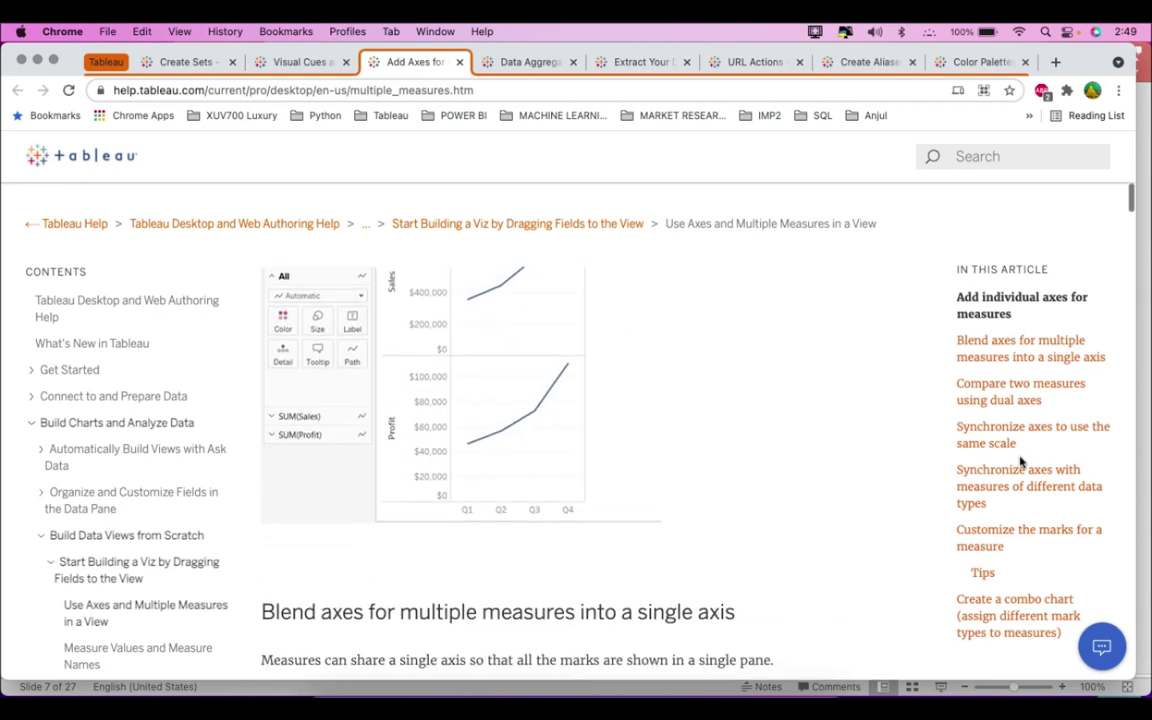
scroll(1080, 370, down, 5)
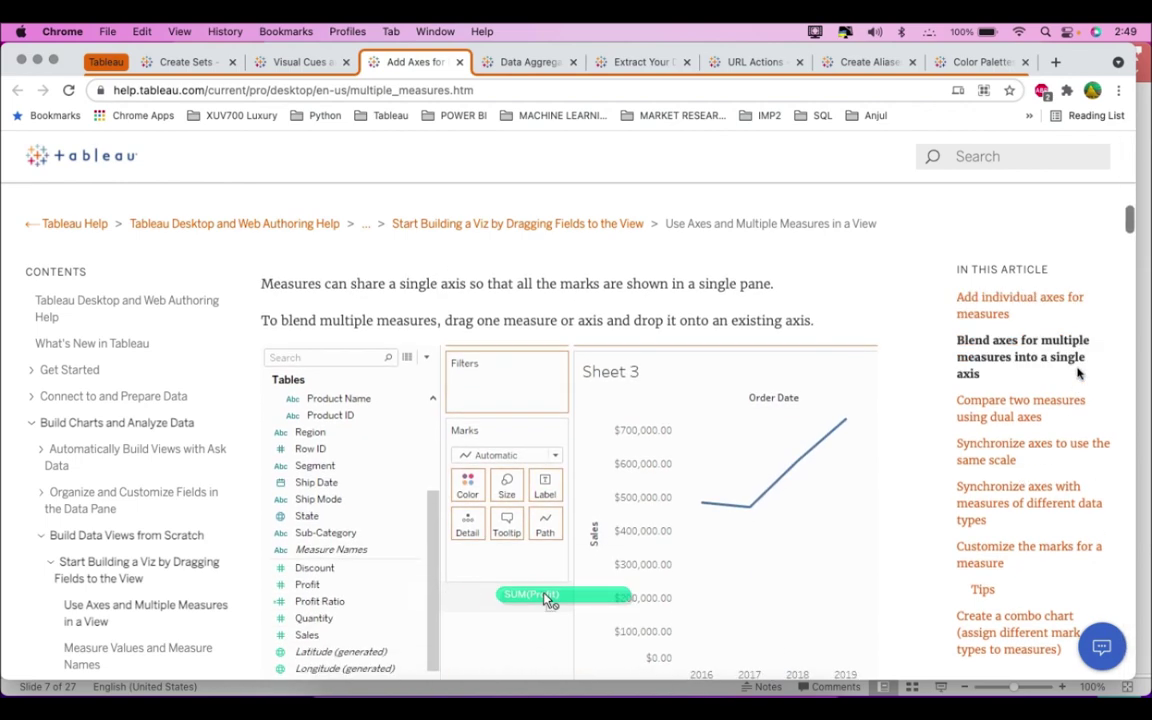
scroll(1059, 447, down, 14)
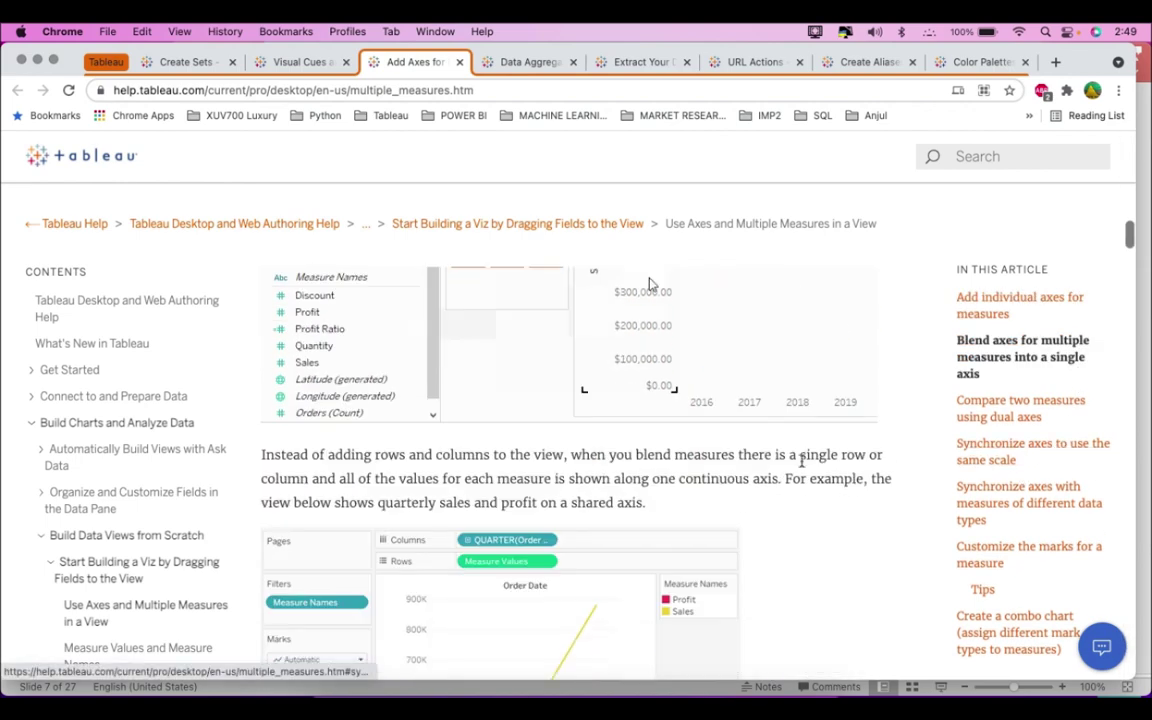
scroll(758, 470, down, 20)
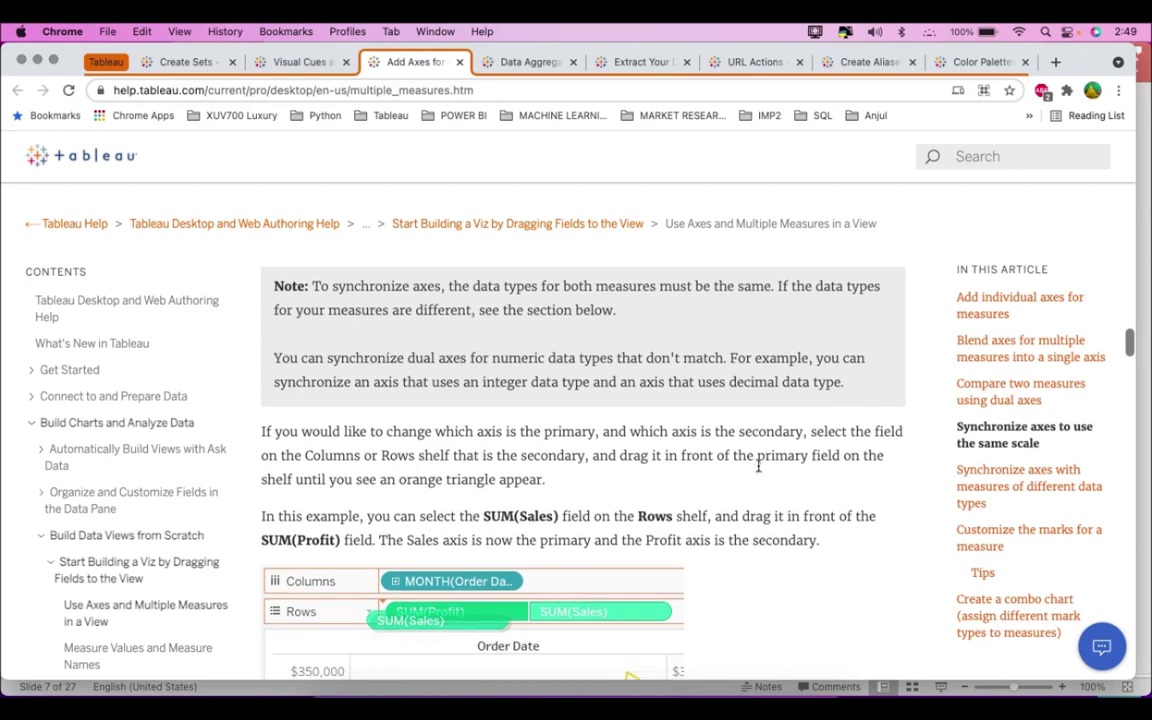
scroll(758, 470, down, 12)
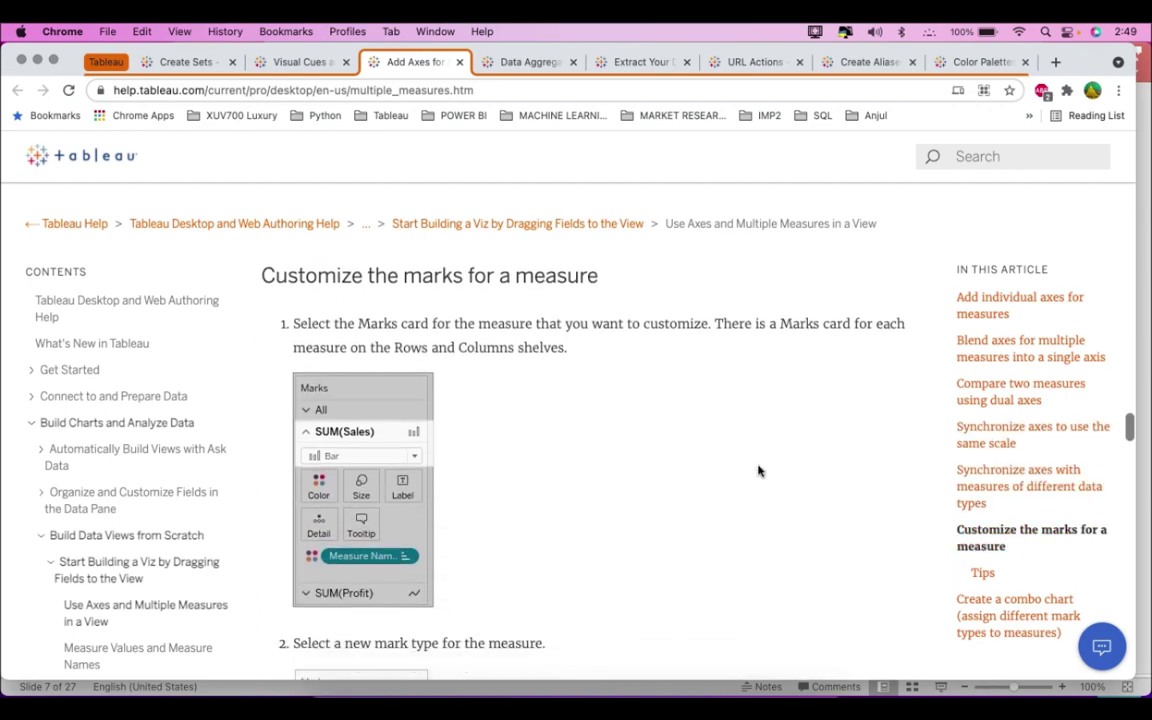
scroll(758, 470, down, 15)
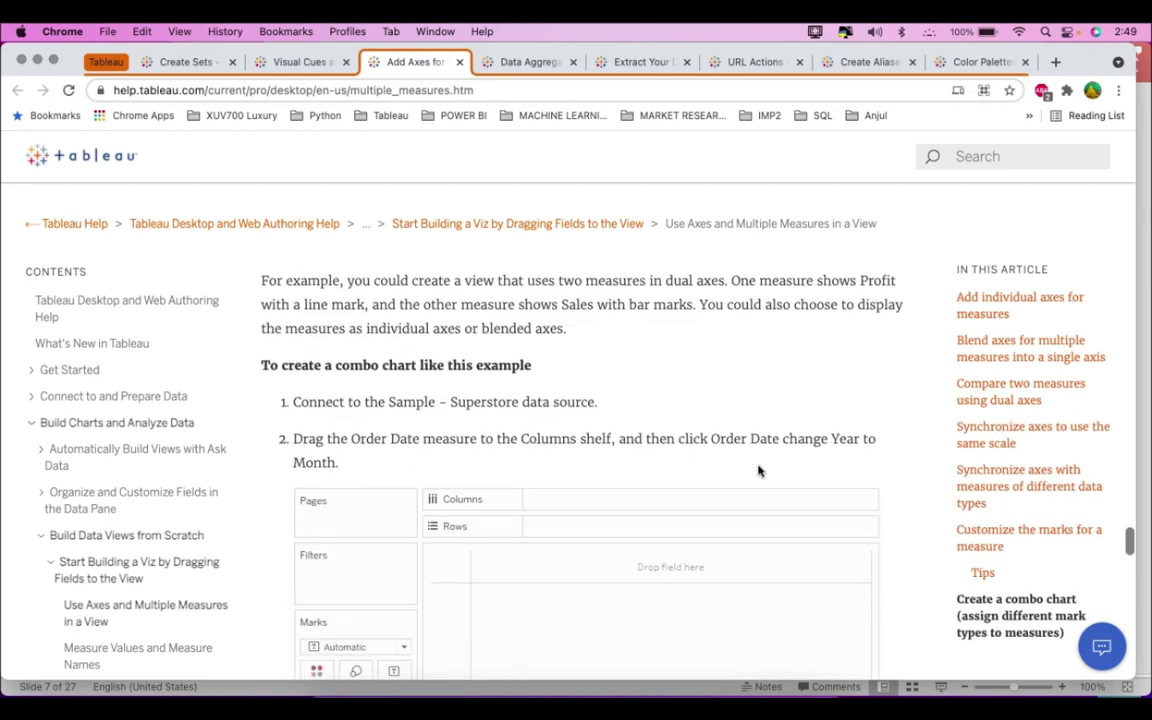
scroll(758, 470, down, 15)
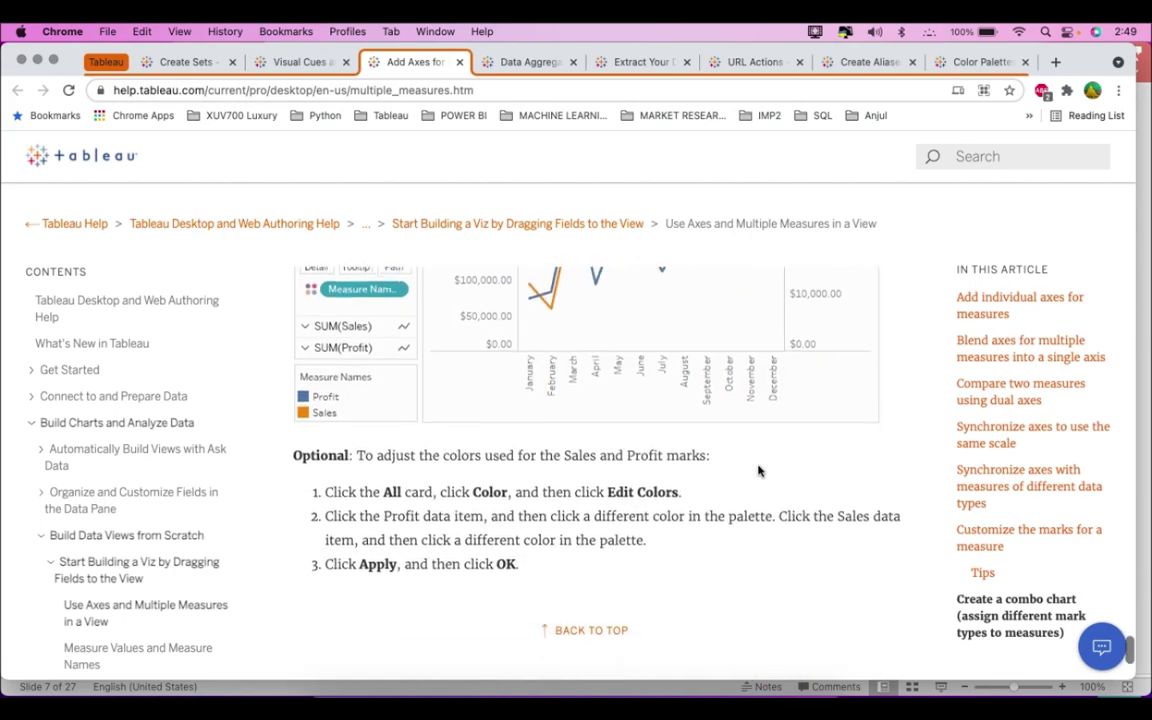
scroll(758, 470, up, 20)
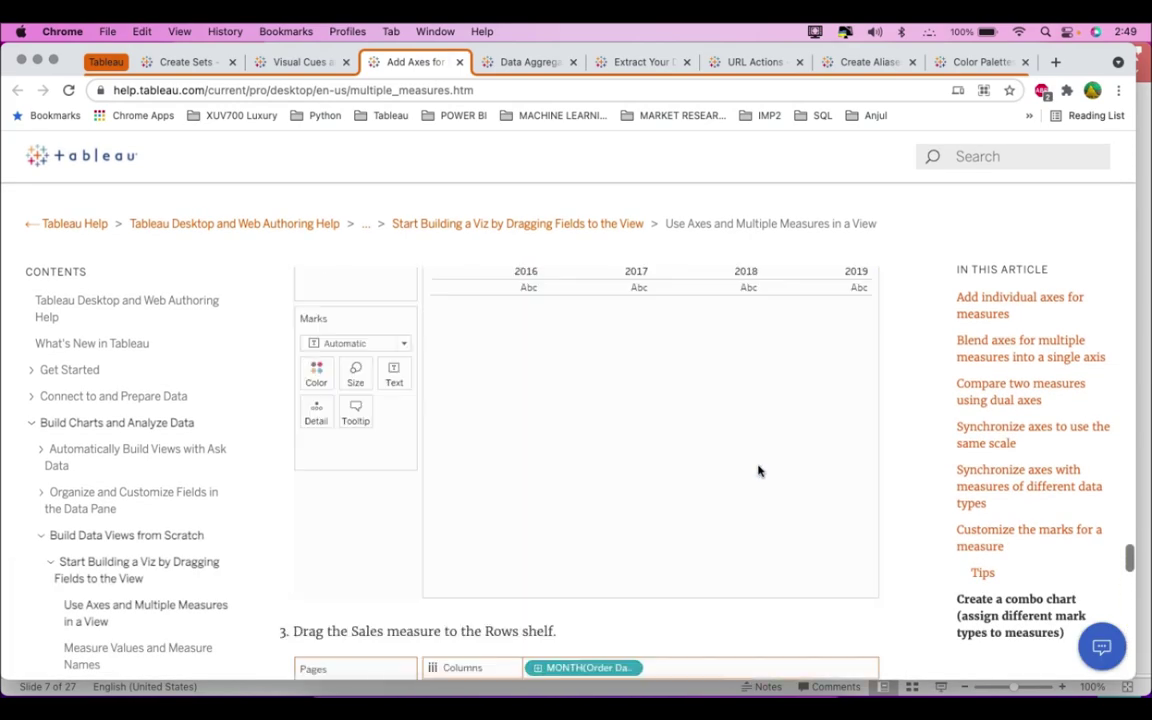
scroll(758, 470, up, 20)
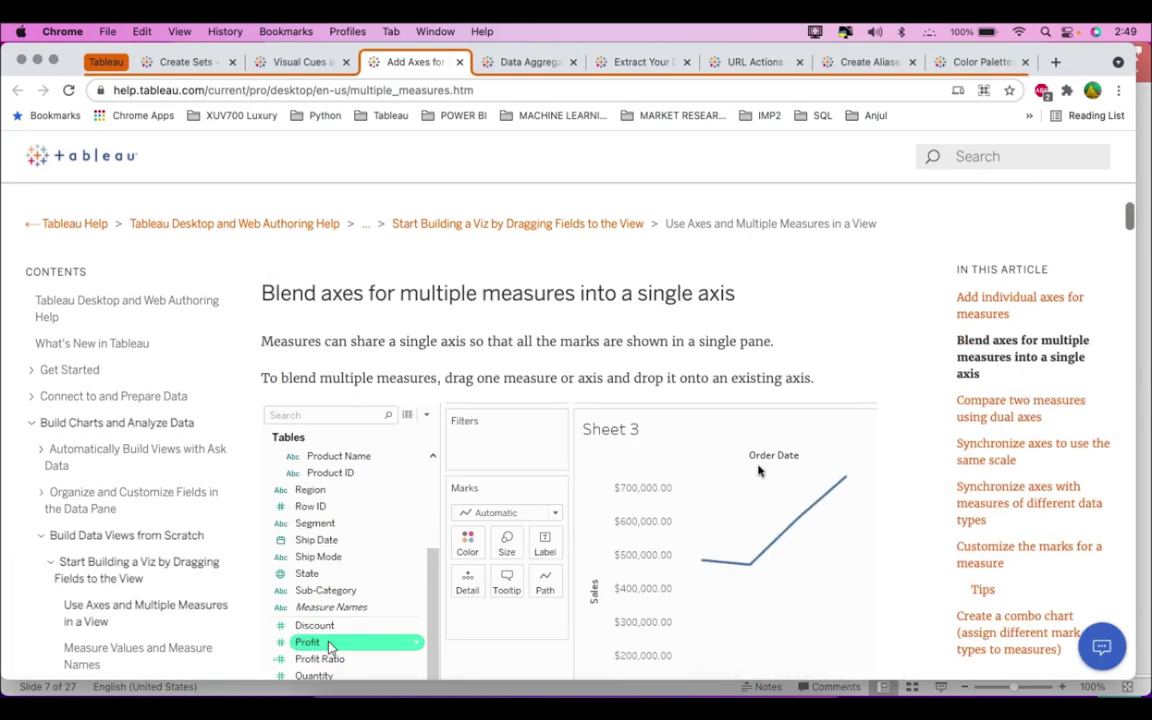
click(204, 64)
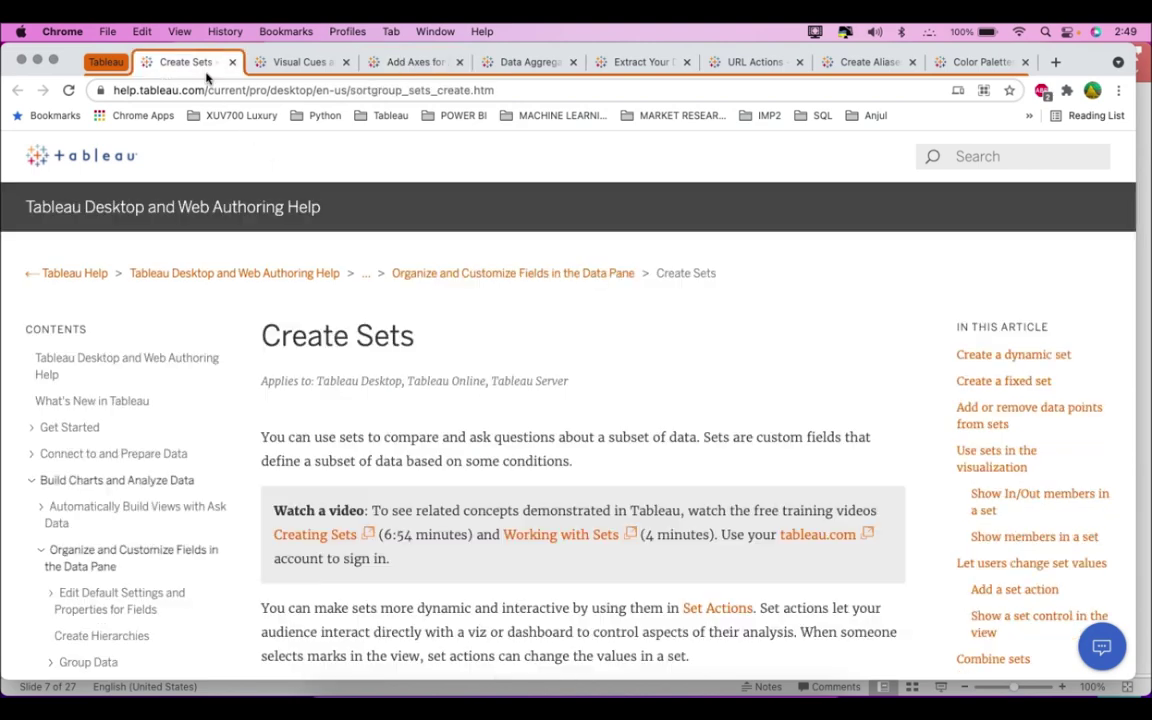
scroll(600, 515, down, 3)
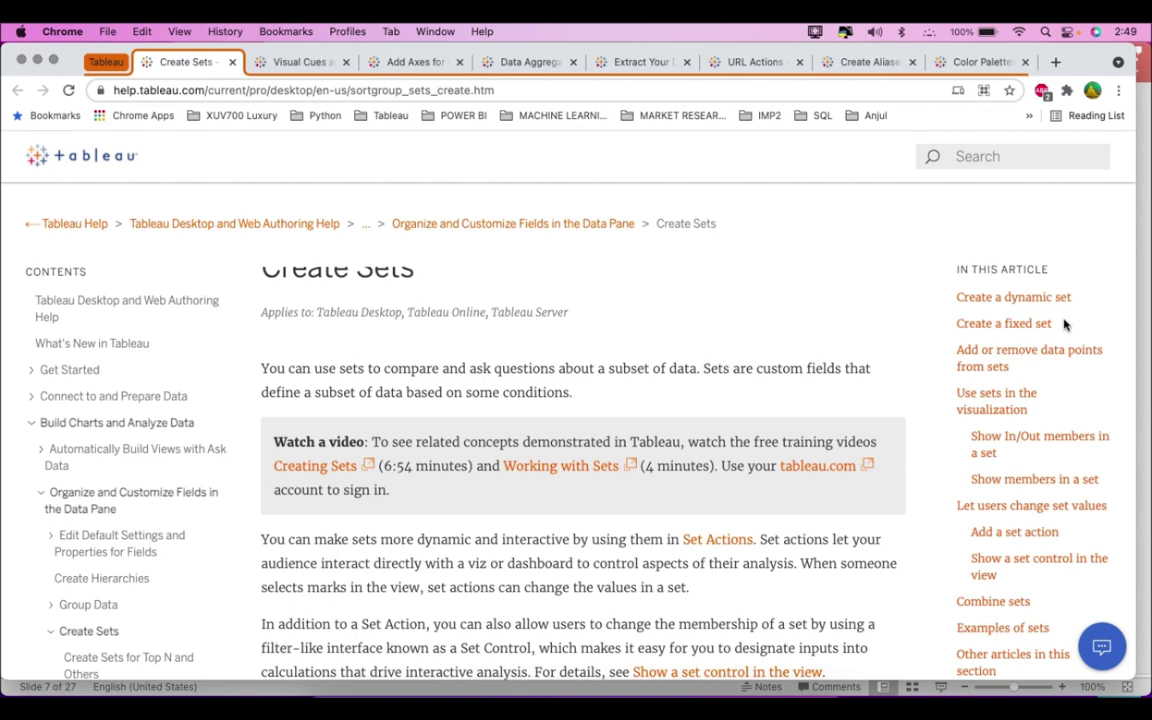
scroll(1055, 390, down, 1)
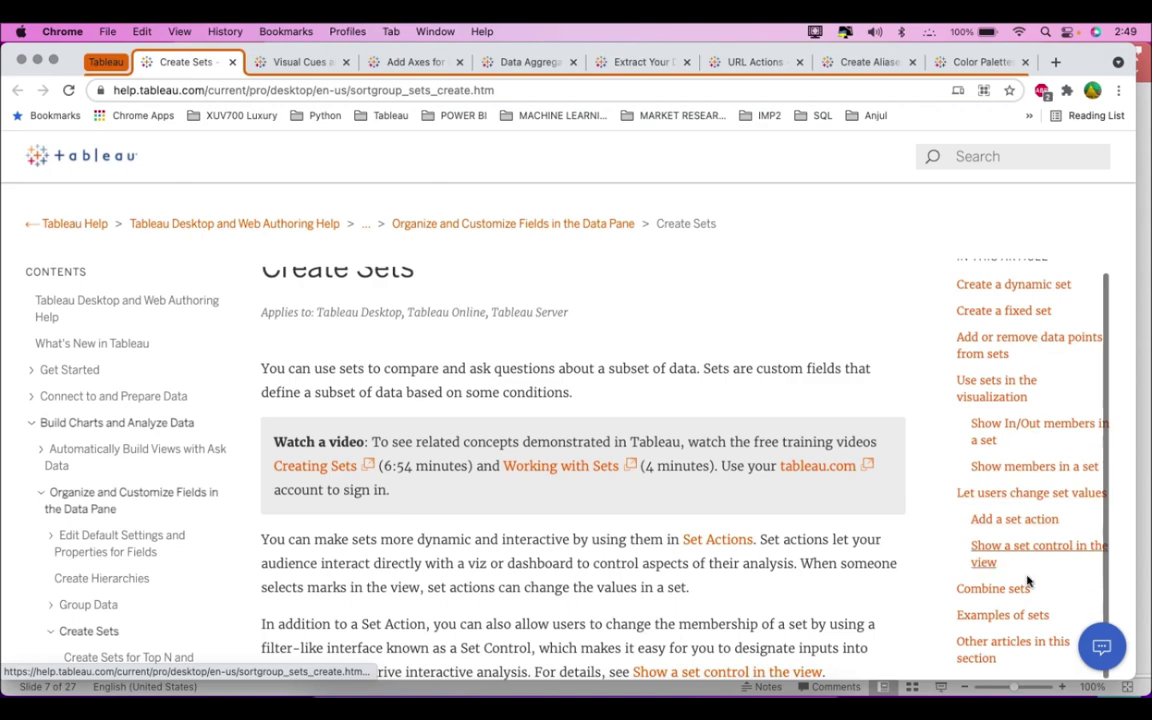
scroll(1028, 600, down, 2)
scroll(851, 549, down, 10)
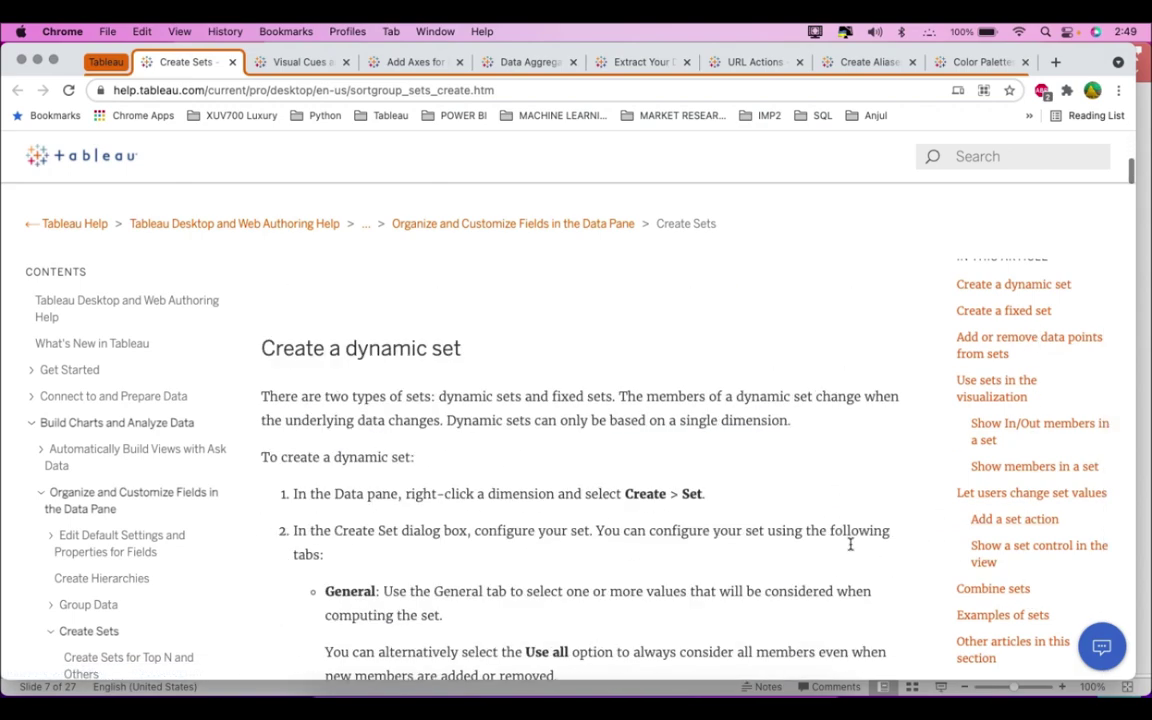
scroll(851, 549, down, 20)
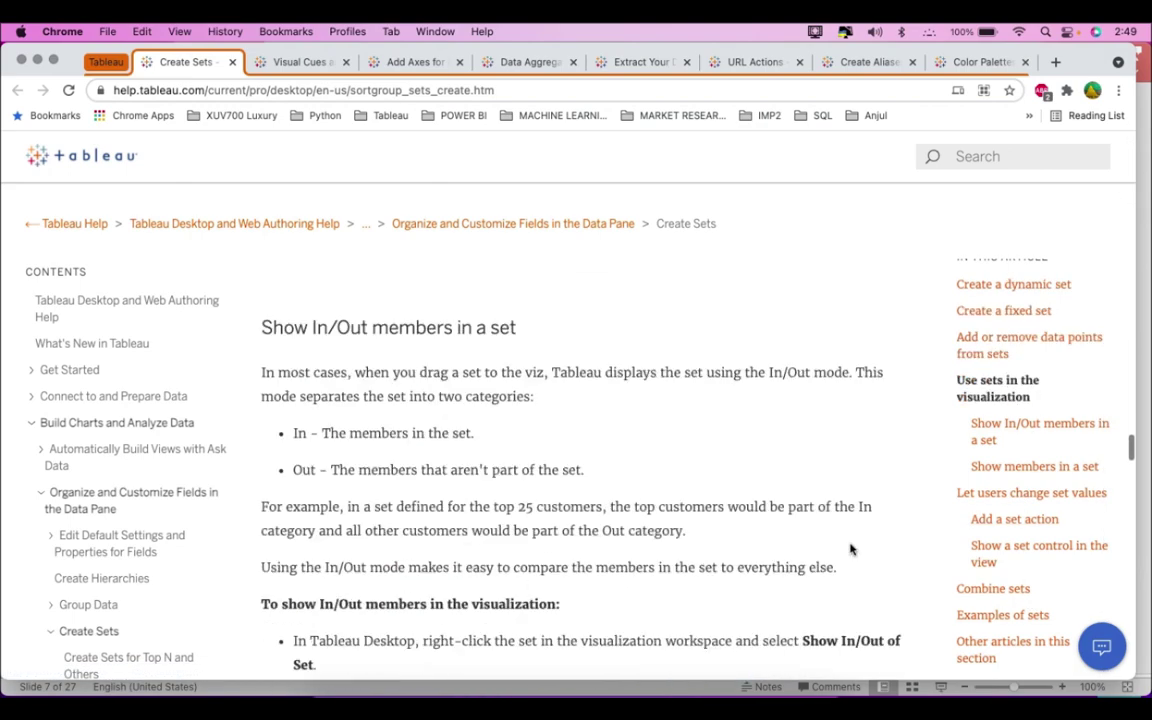
scroll(851, 549, down, 15)
scroll(851, 549, up, 20)
scroll(851, 549, up, 6)
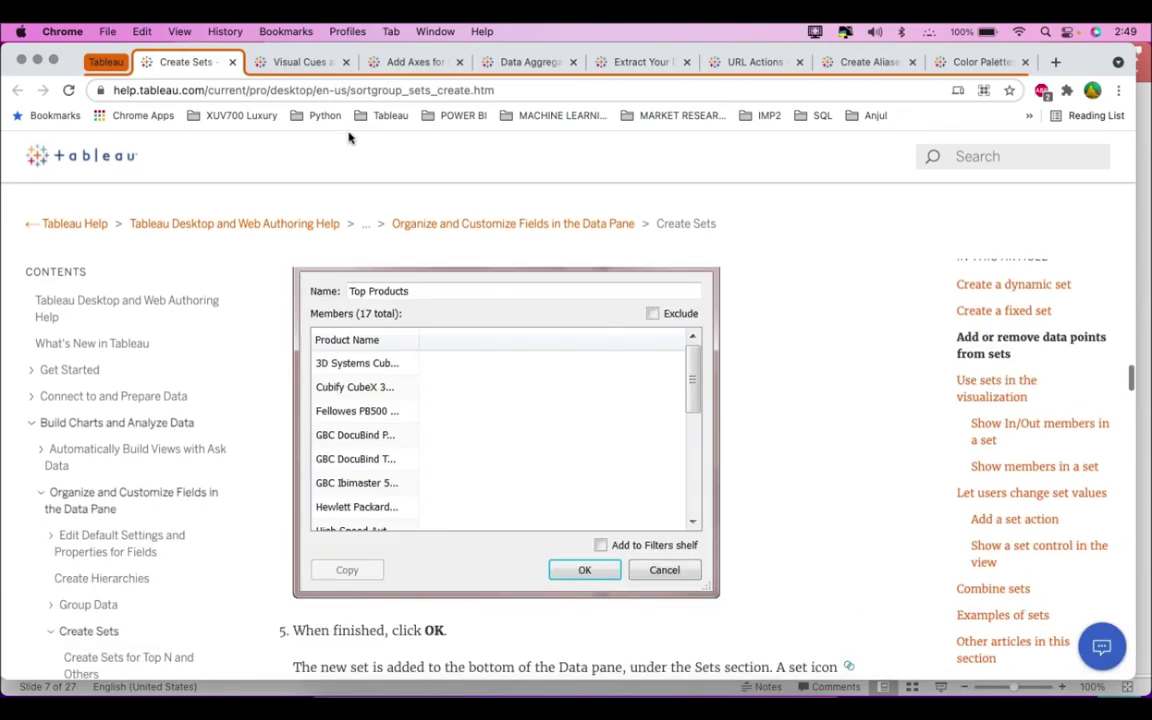
click(309, 64)
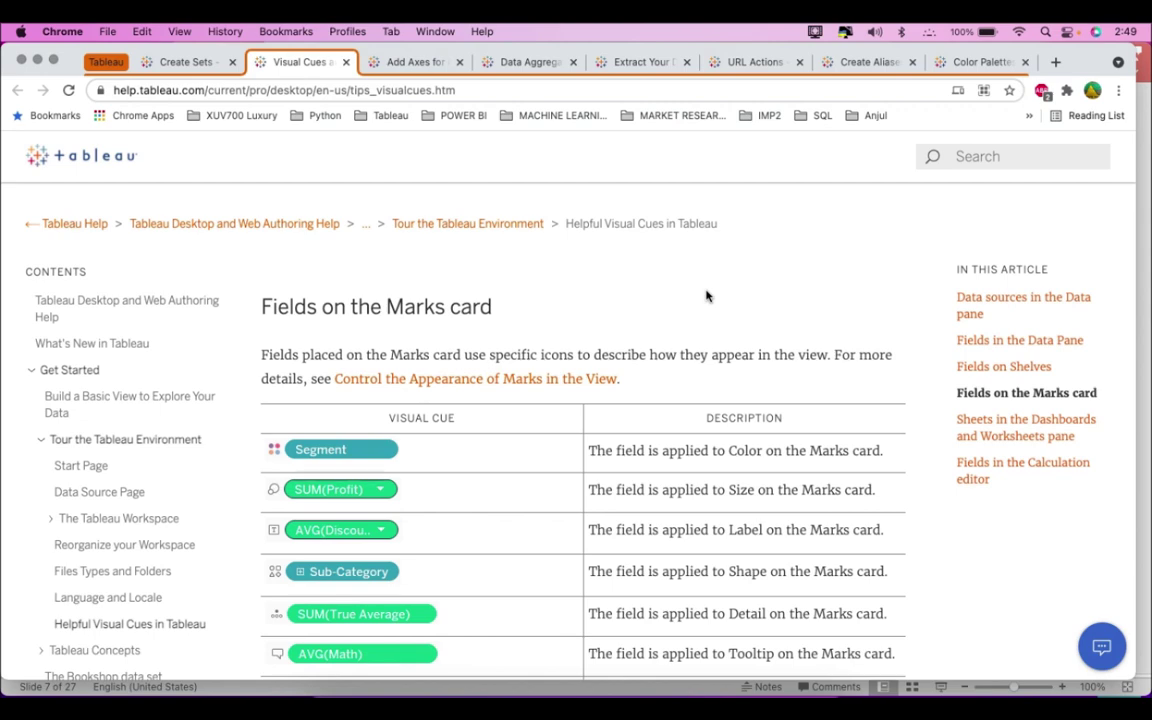
Scroll through the Visual Cues help article
scroll(806, 348, down, 1)
scroll(805, 345, up, 2)
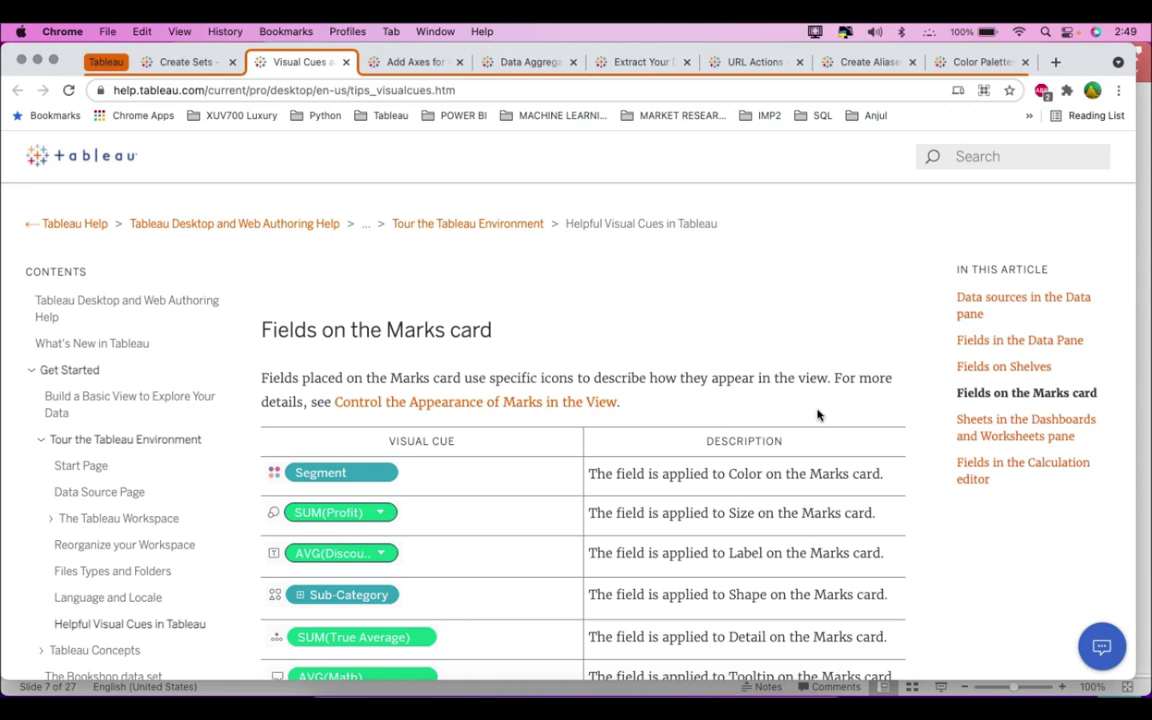
scroll(817, 414, up, 1)
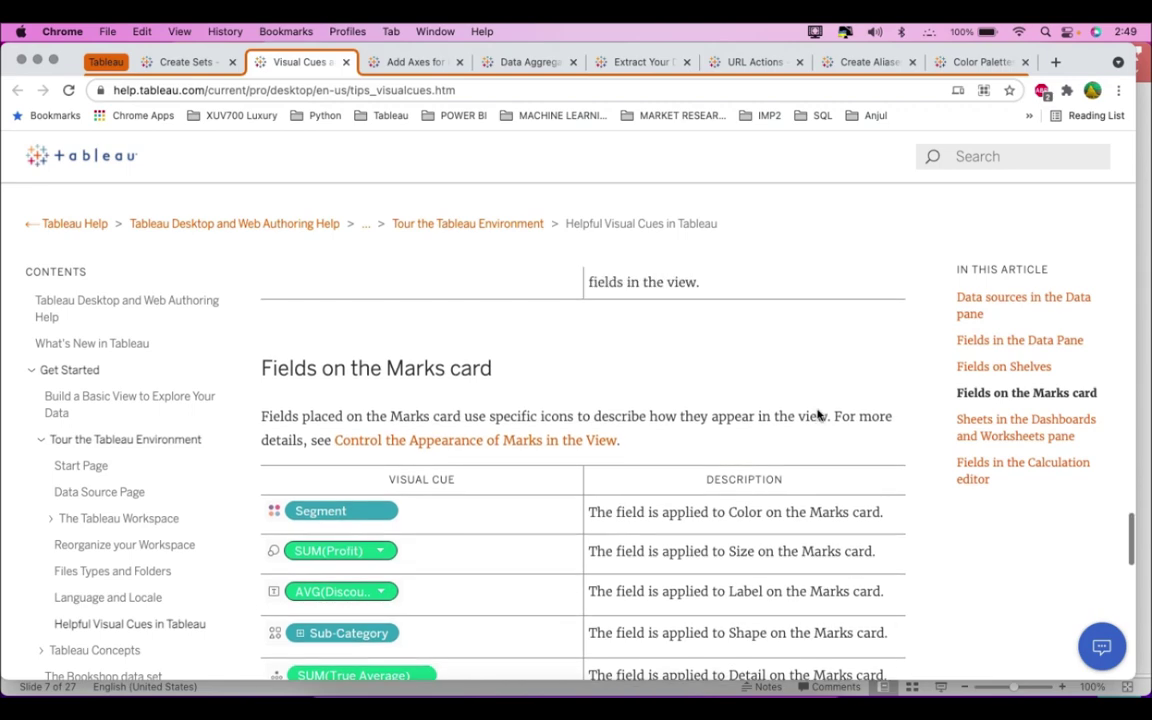
scroll(817, 413, up, 10)
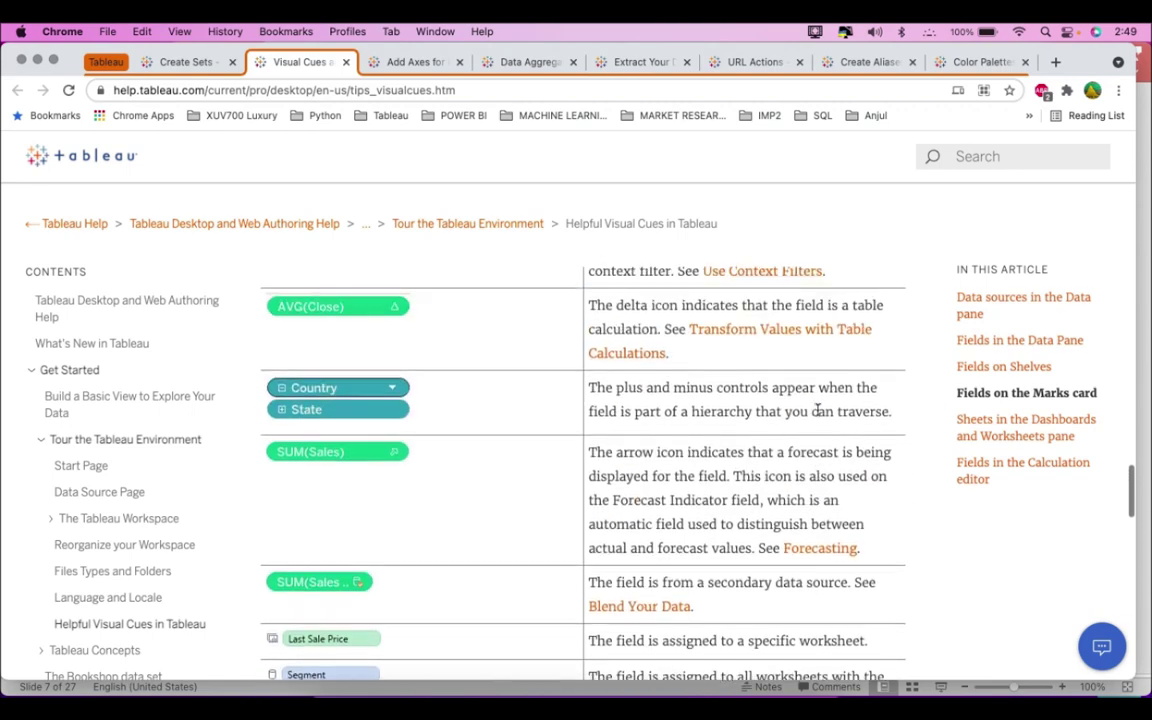
scroll(817, 414, up, 10)
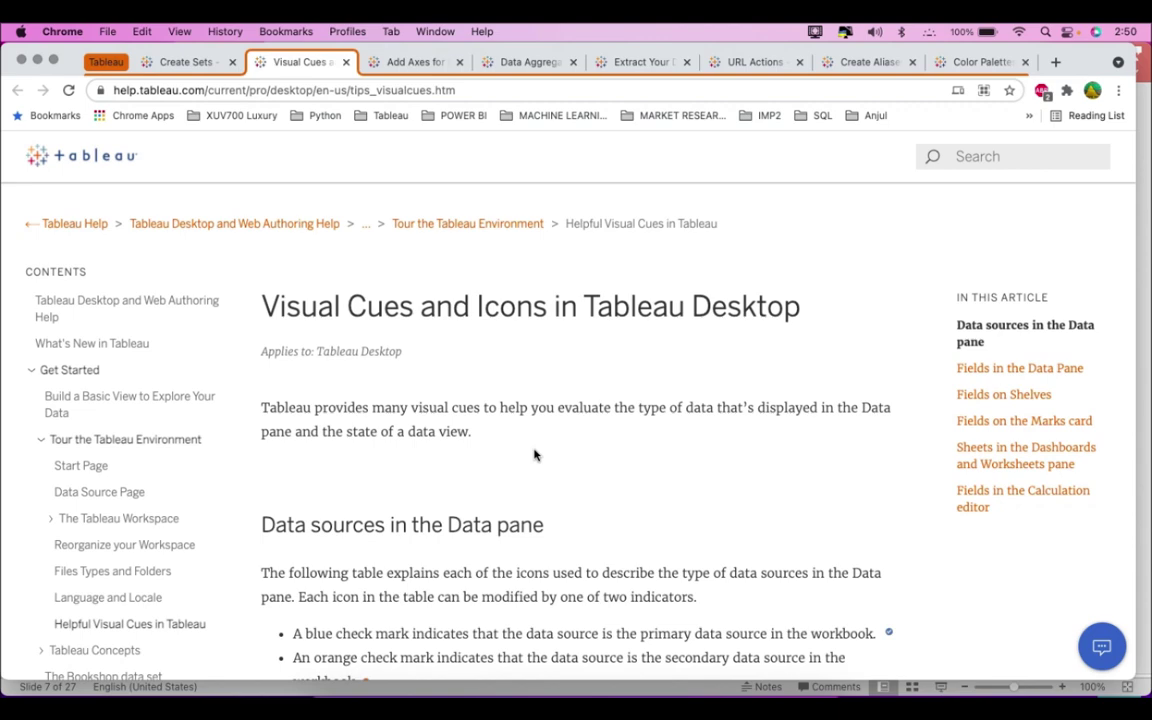
scroll(534, 455, down, 8)
scroll(534, 455, up, 3)
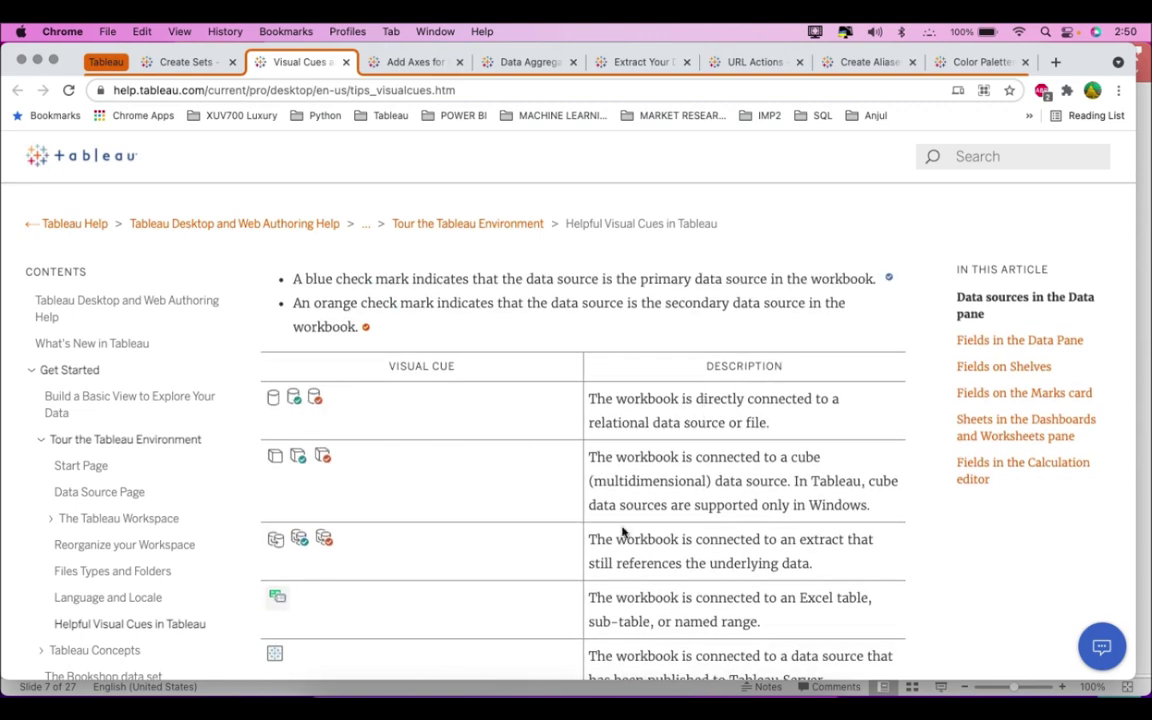
scroll(484, 587, down, 5)
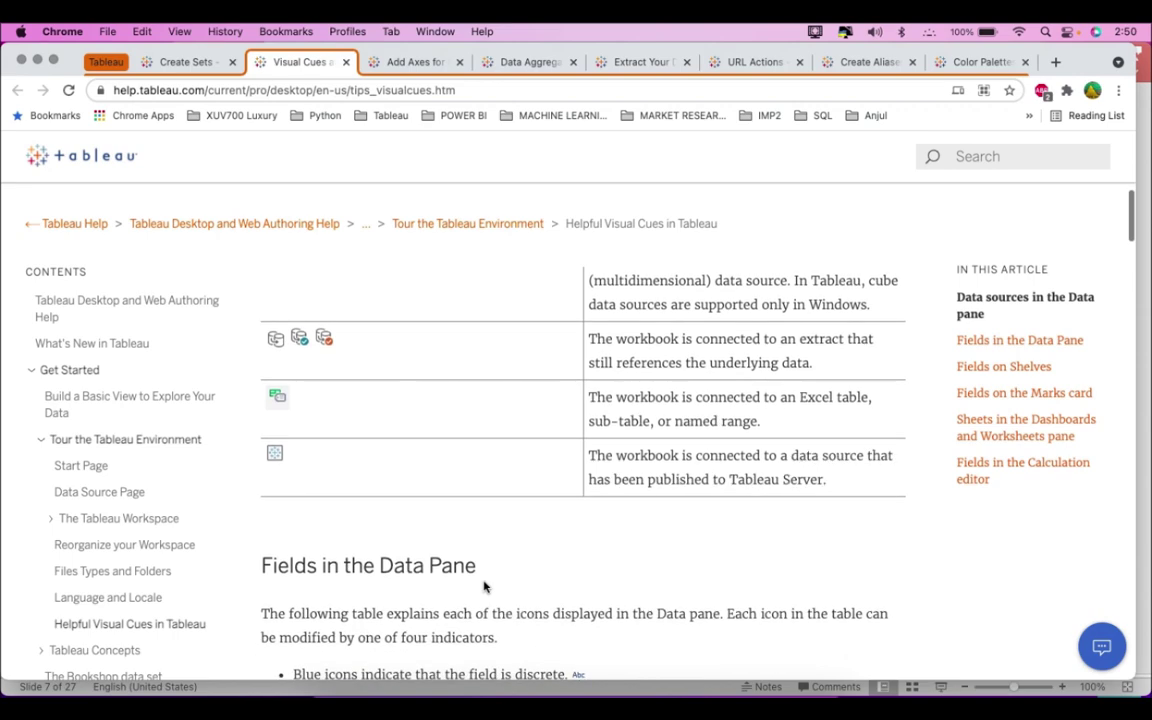
scroll(374, 505, down, 5)
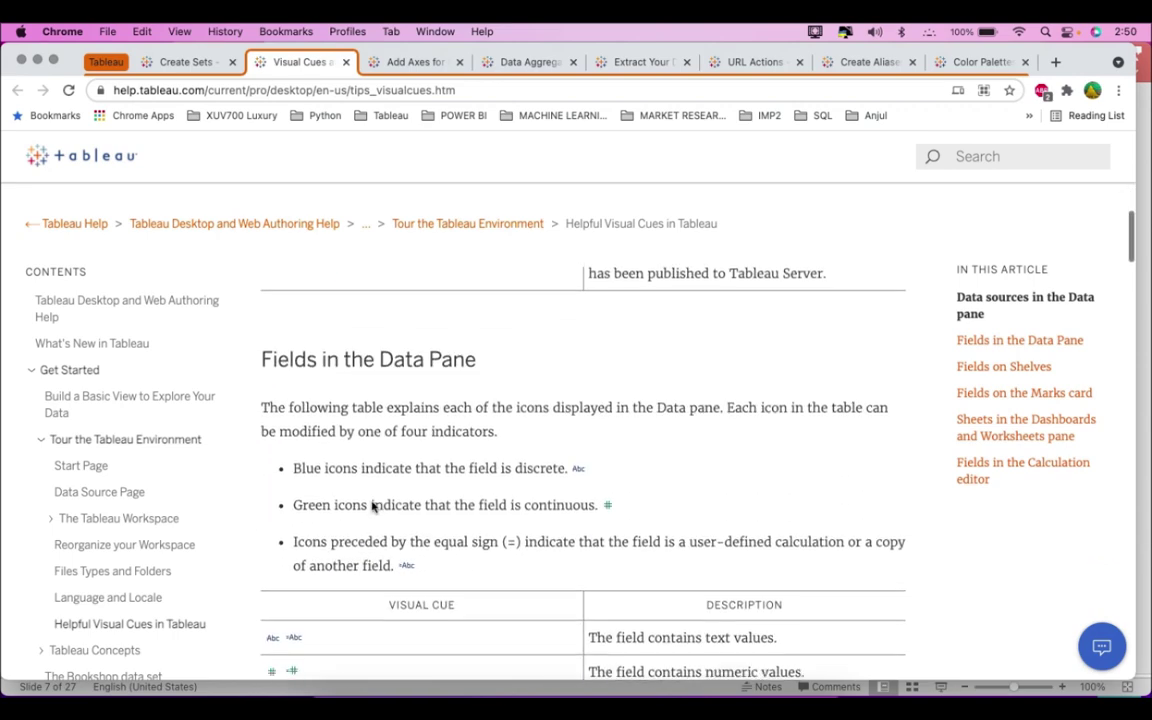
scroll(372, 507, down, 10)
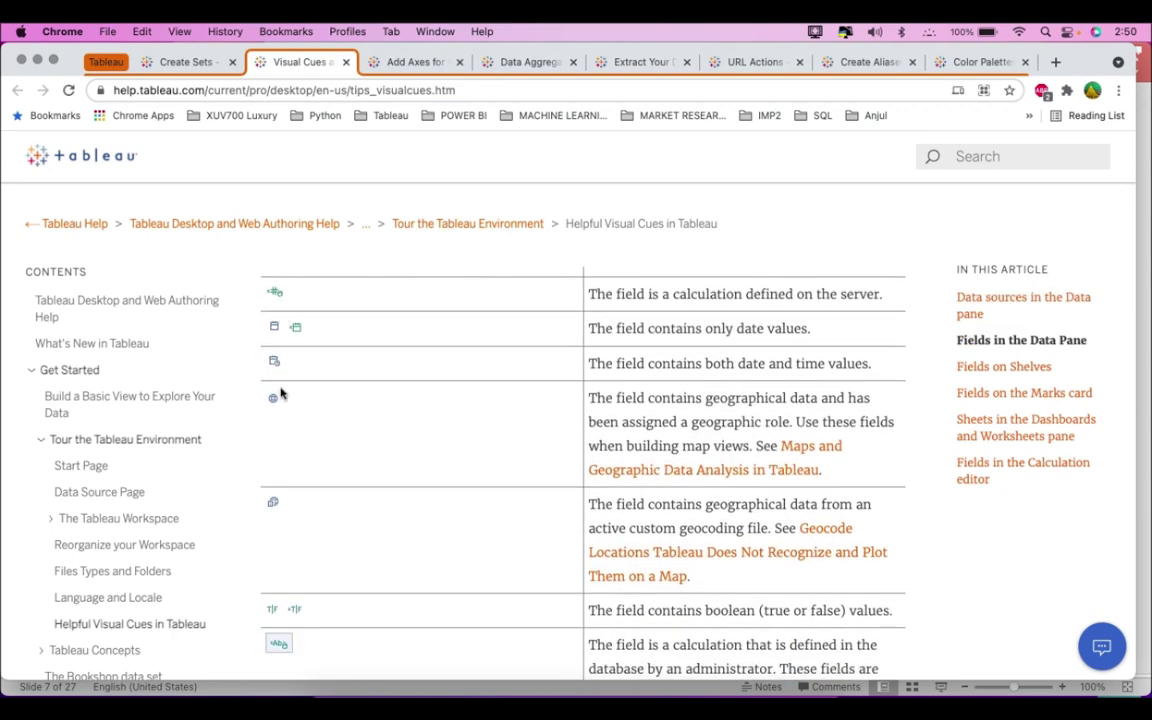
scroll(297, 592, down, 20)
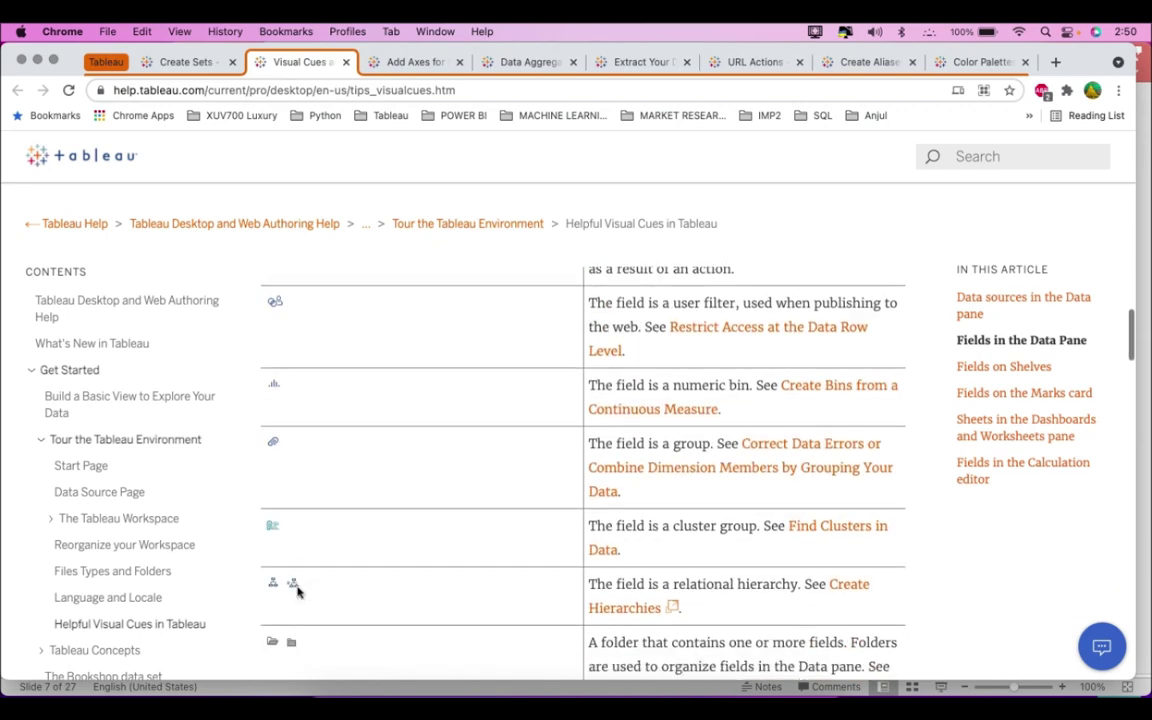
scroll(297, 592, down, 7)
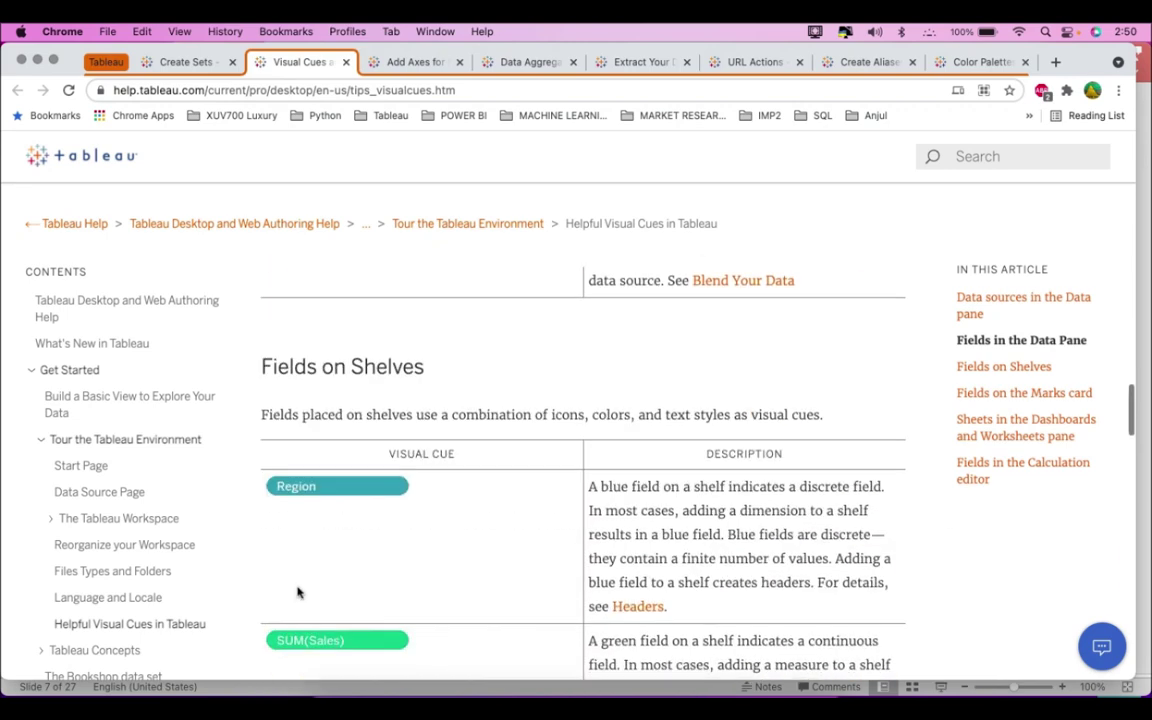
scroll(297, 592, up, 4)
scroll(297, 592, up, 2)
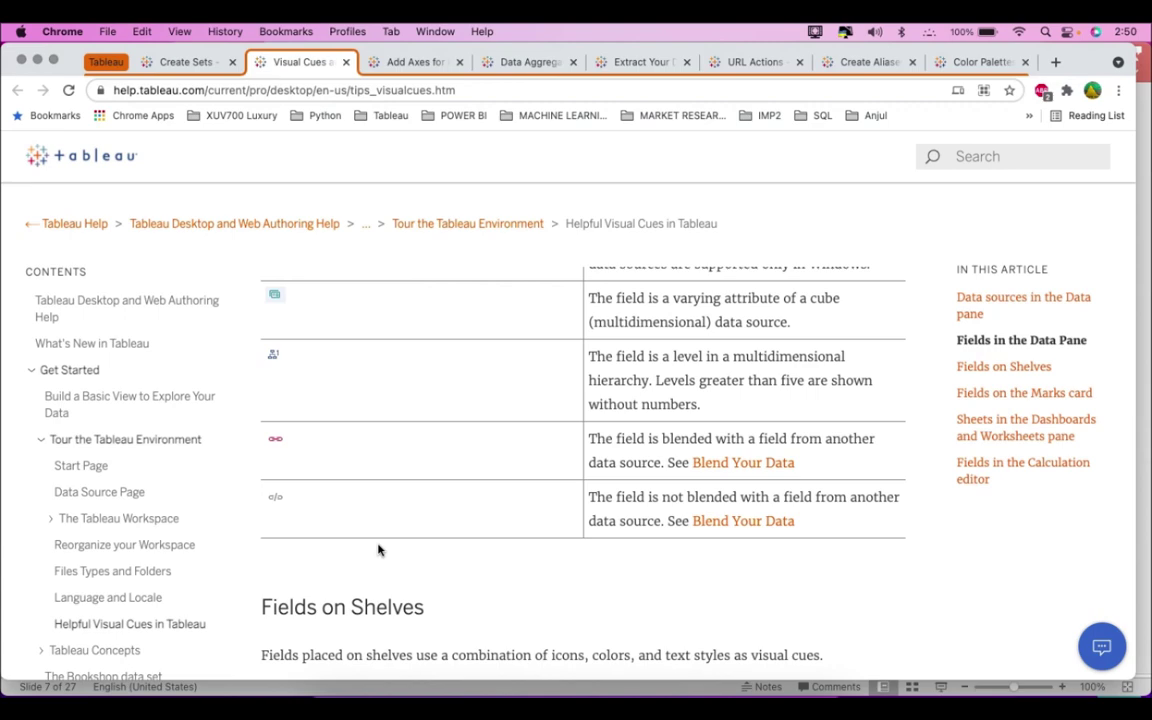
scroll(313, 578, down, 20)
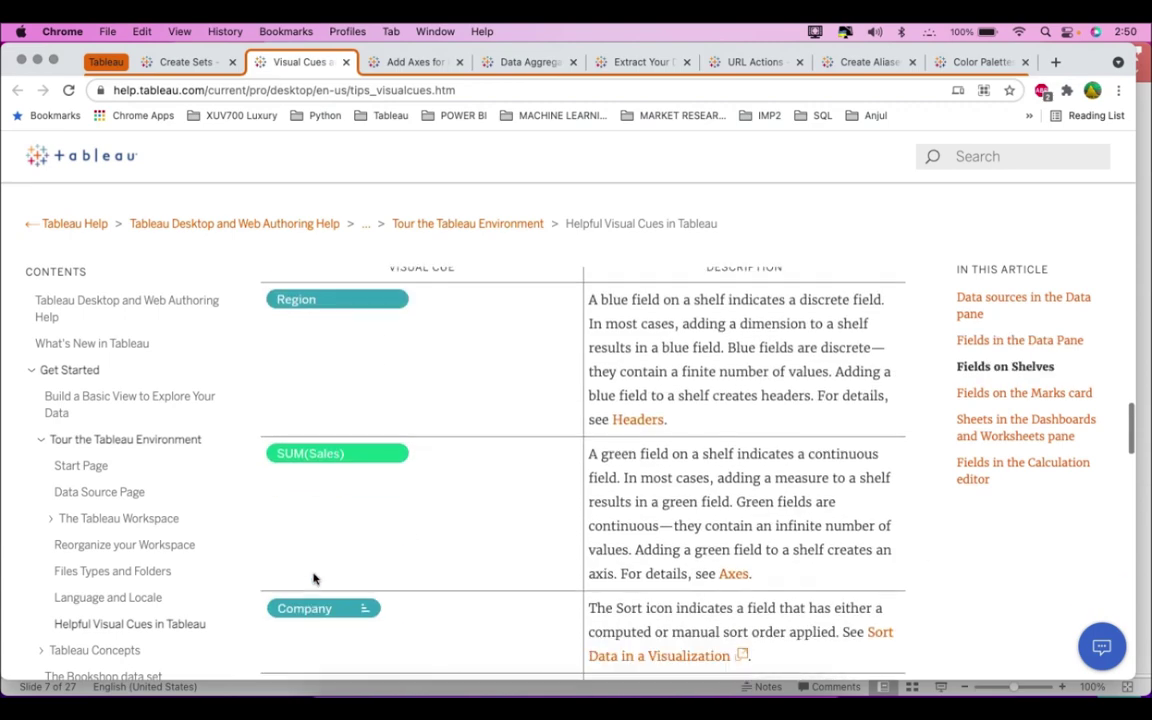
Skim the Add Axes for Multiple Measures article again, then return to slide 7's True answer
click(368, 59)
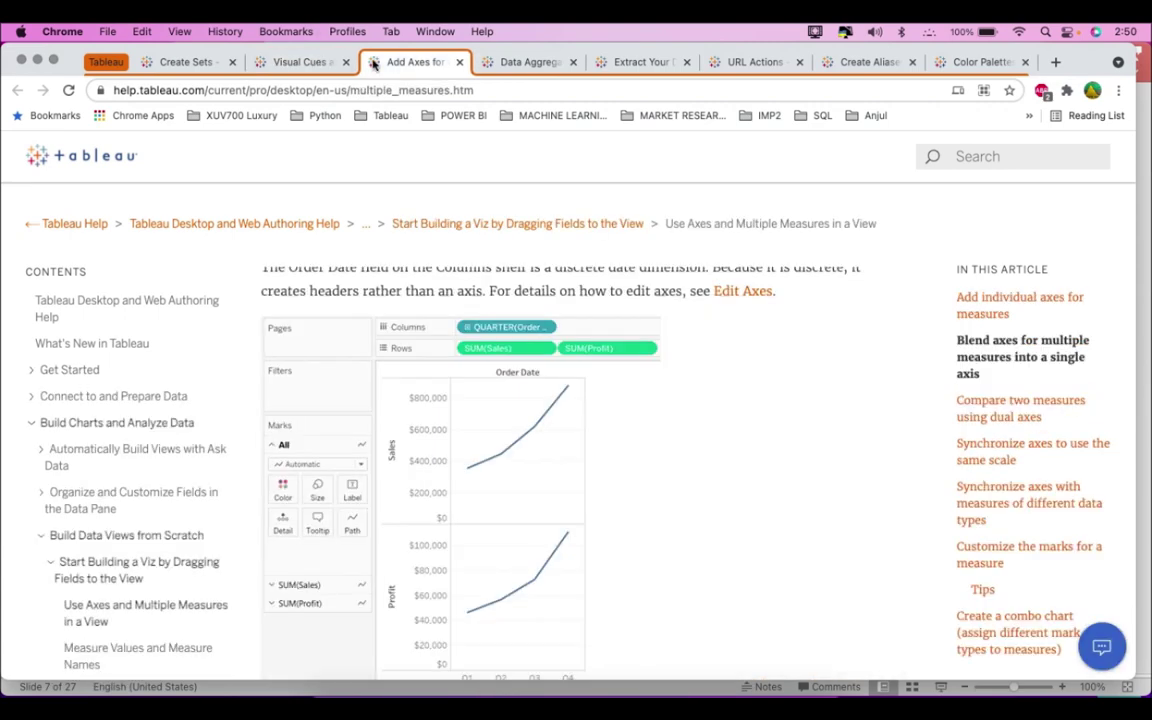
scroll(501, 438, down, 4)
scroll(501, 438, down, 15)
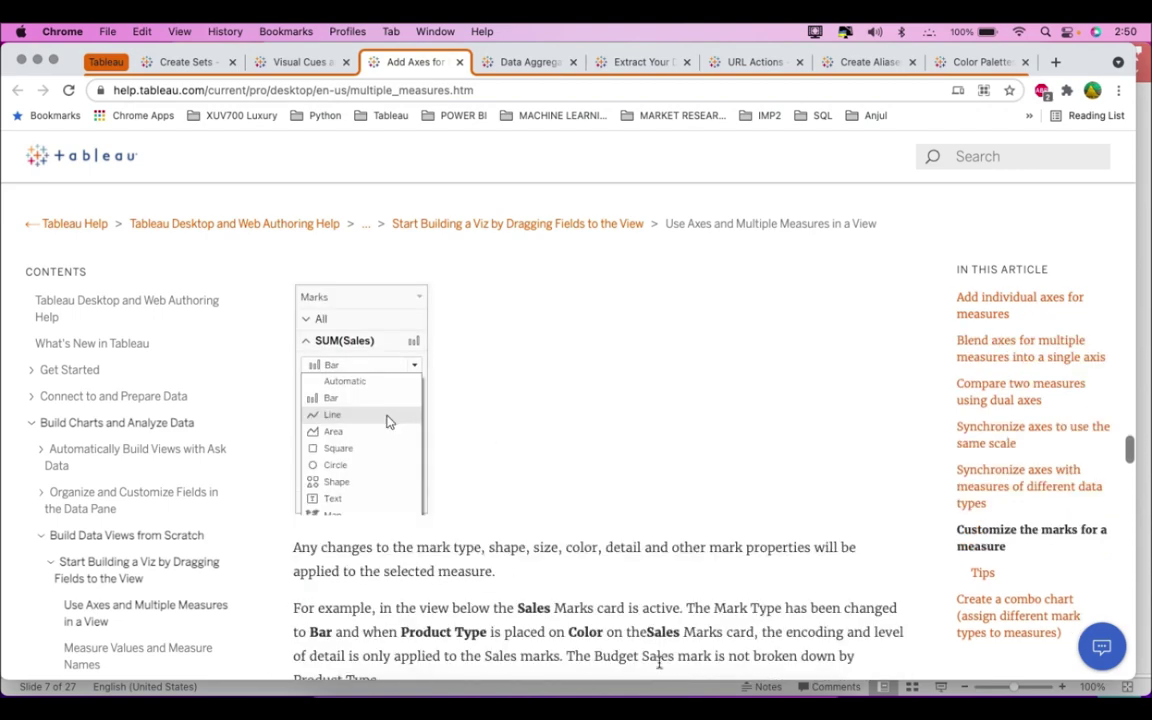
key(super+Tab)
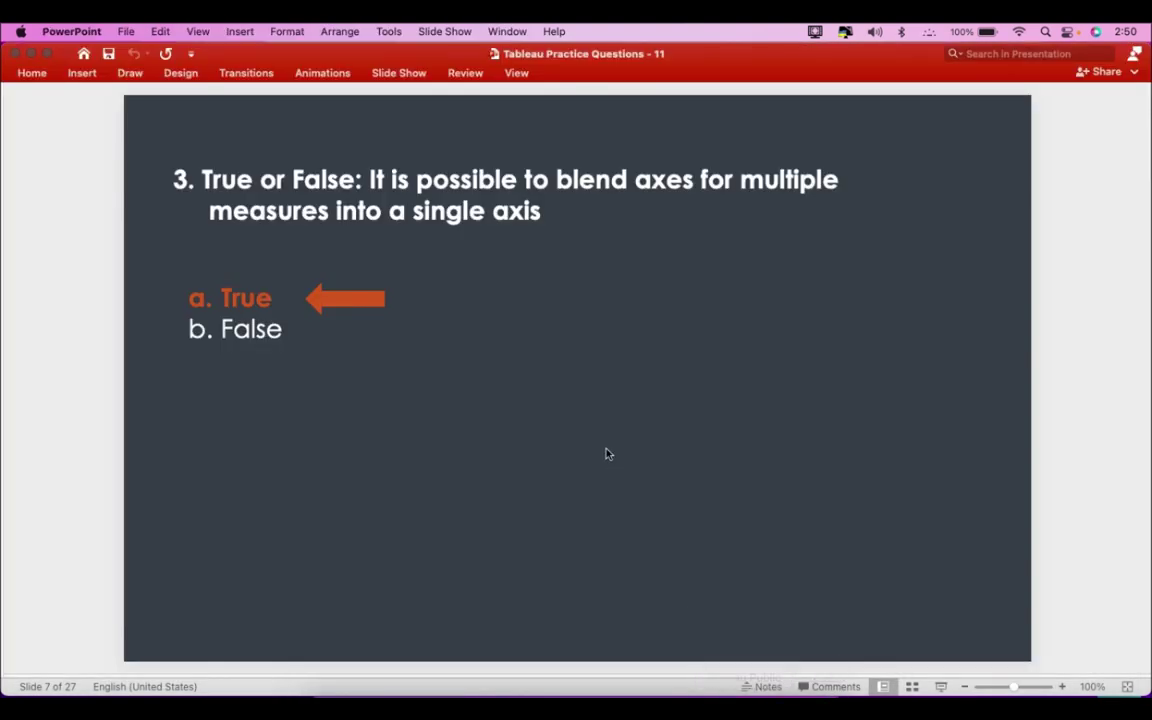
Advance to slide 8's question on manually assigning geographic roles, then bring Tableau Public forward
key(Down)
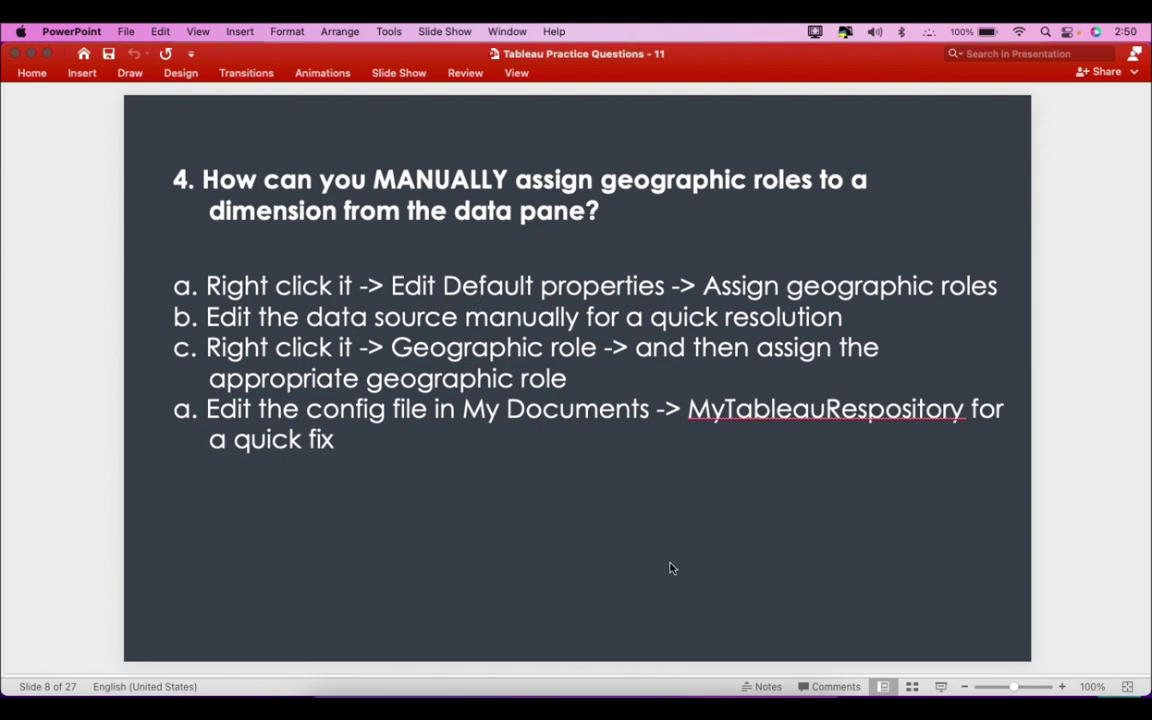
click(743, 690)
drag(218, 52, 968, 85)
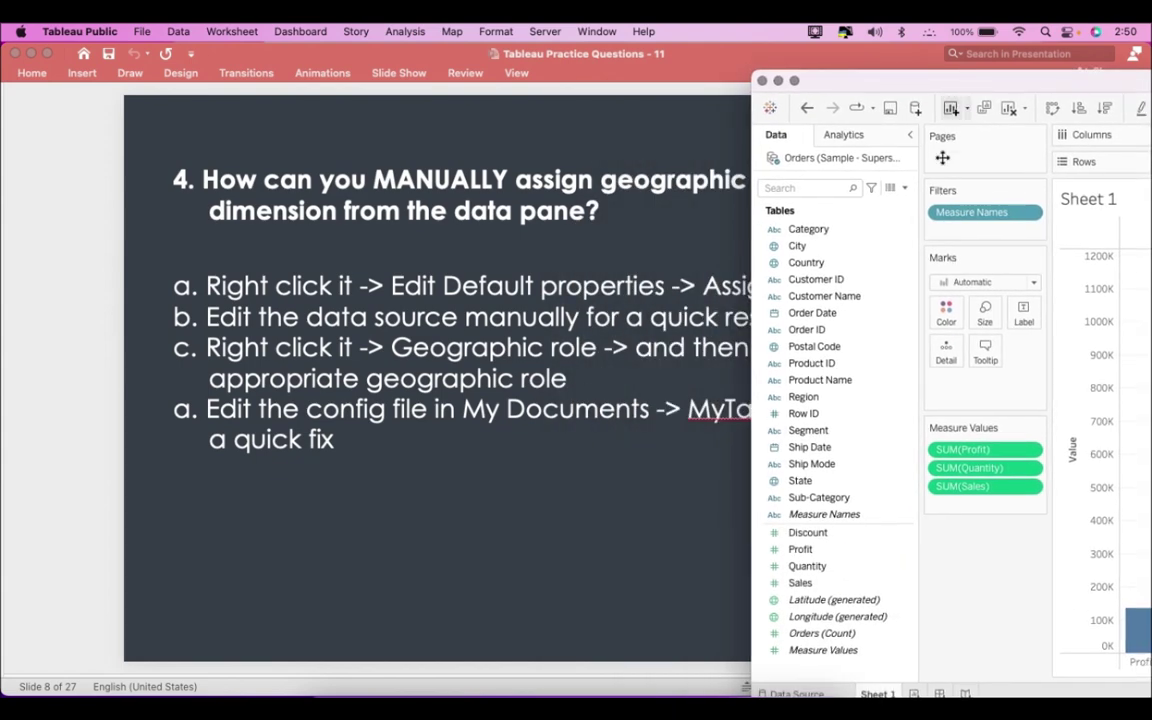
right_click(837, 265)
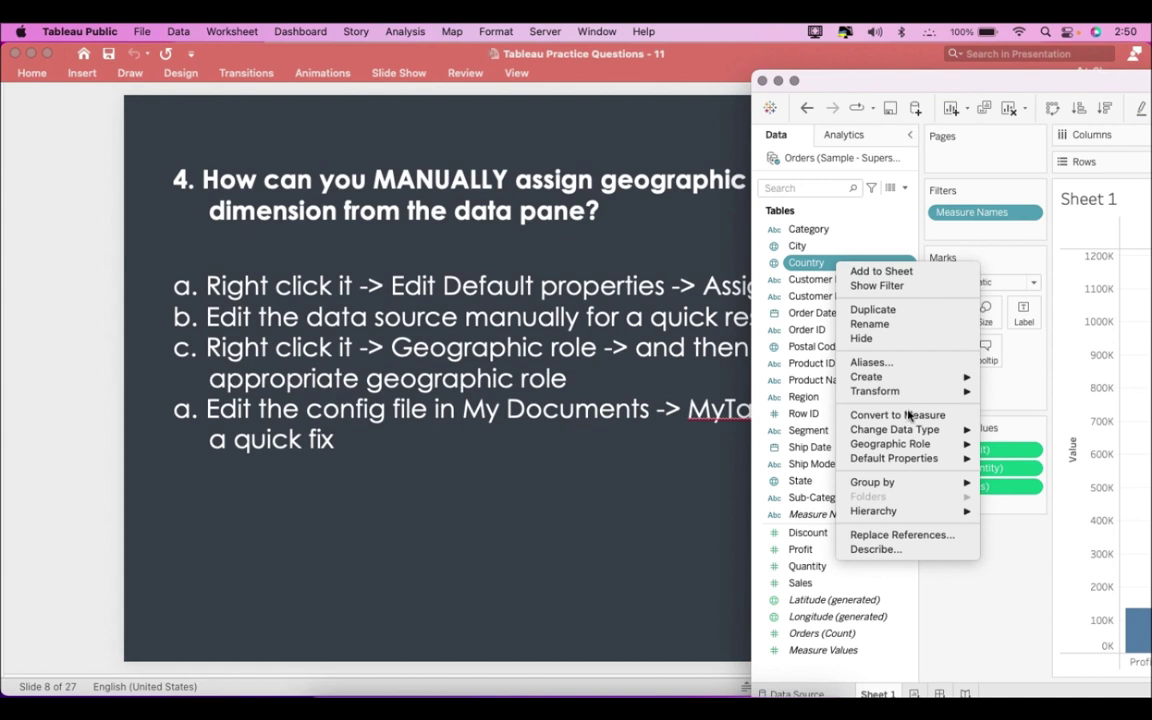
mouse_move(935, 461)
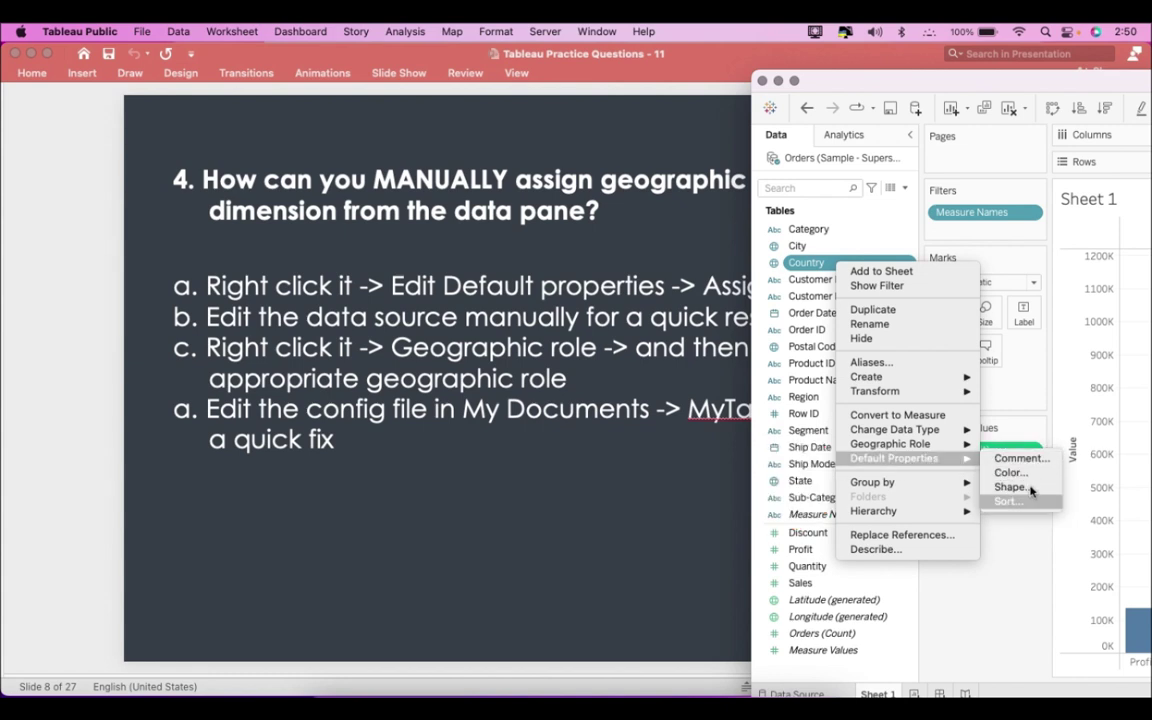
click(740, 300)
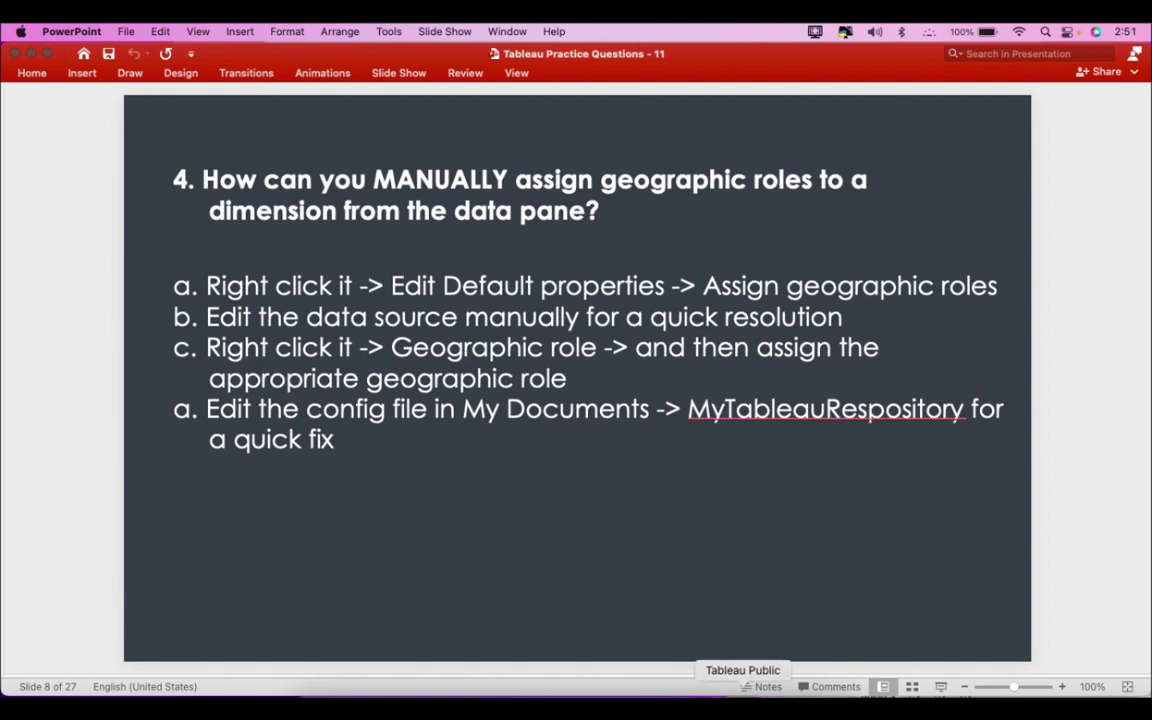
Open the Orders (Sample - Superstore) data source page via Edit Data Source, then return to Sheet 1
click(743, 700)
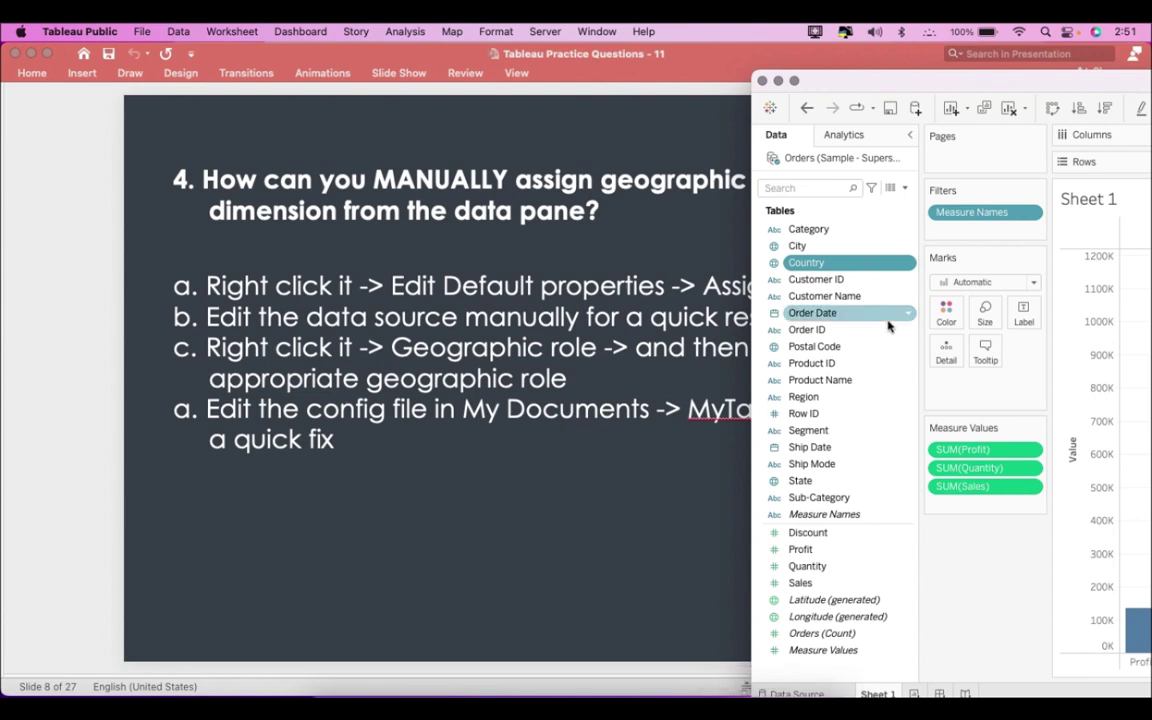
right_click(885, 159)
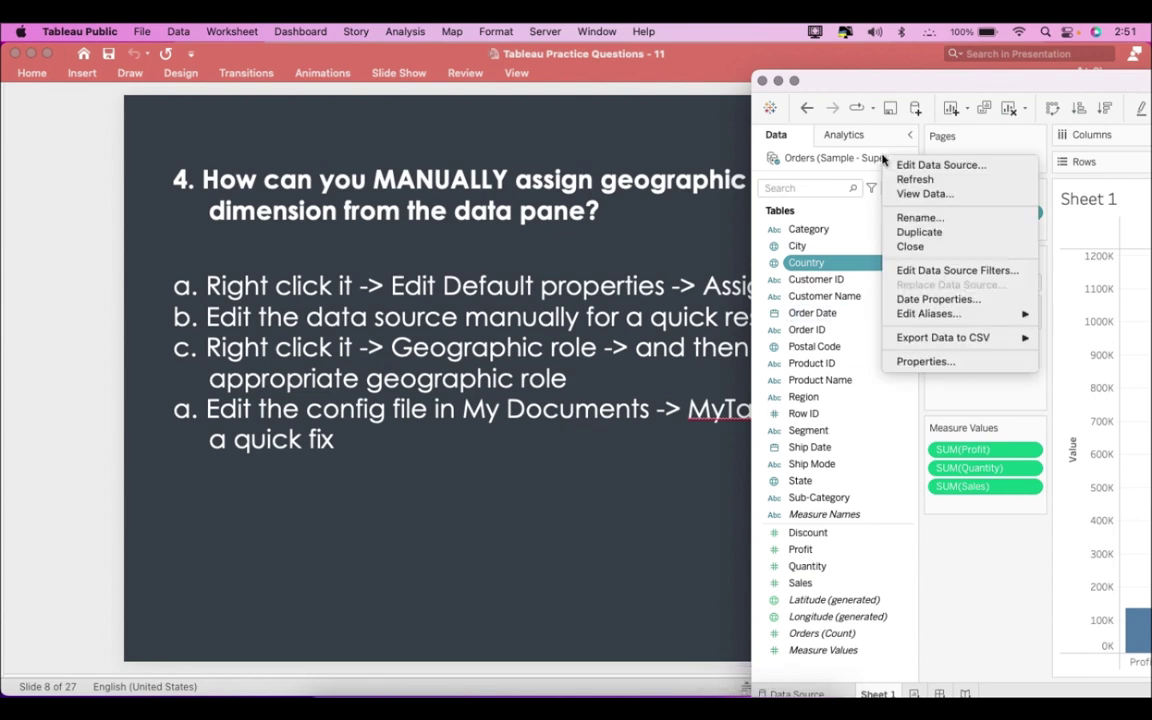
click(928, 168)
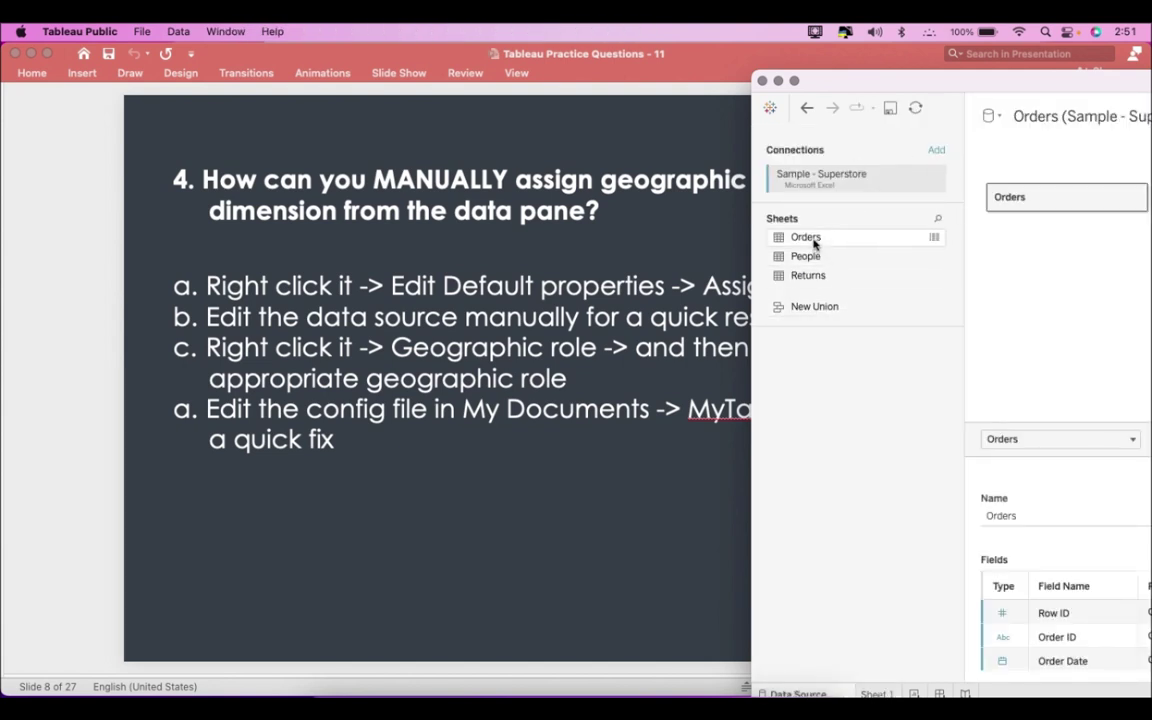
drag(940, 89, 711, 62)
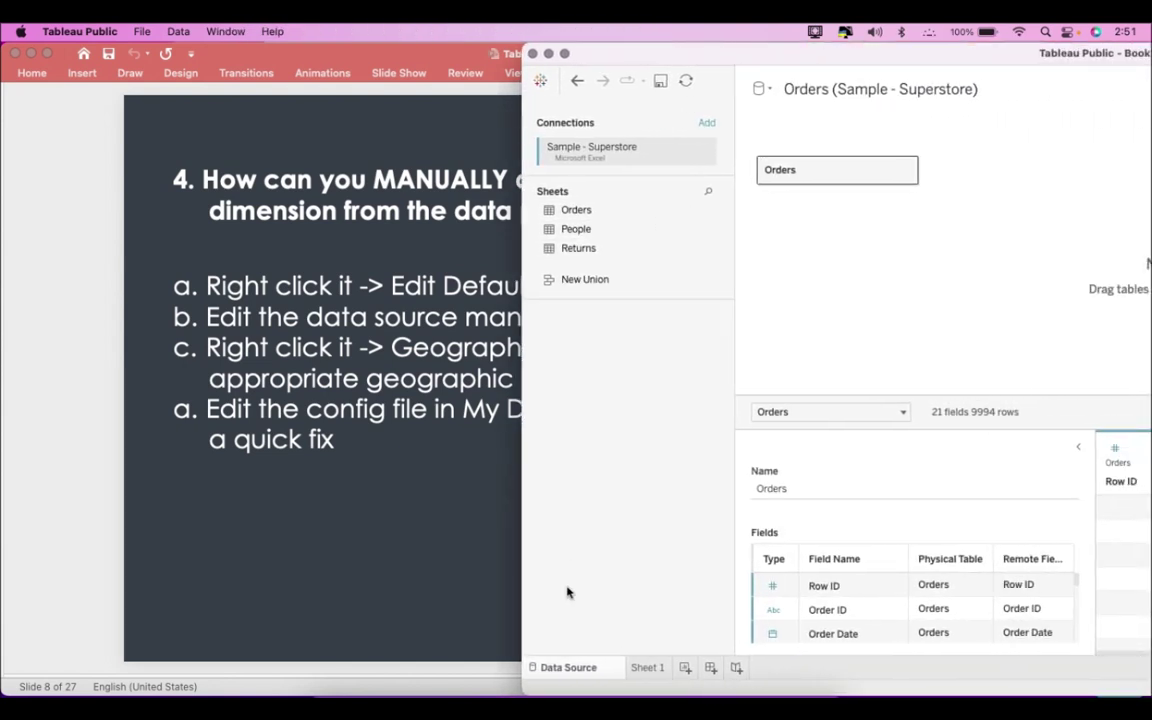
click(645, 667)
click(369, 510)
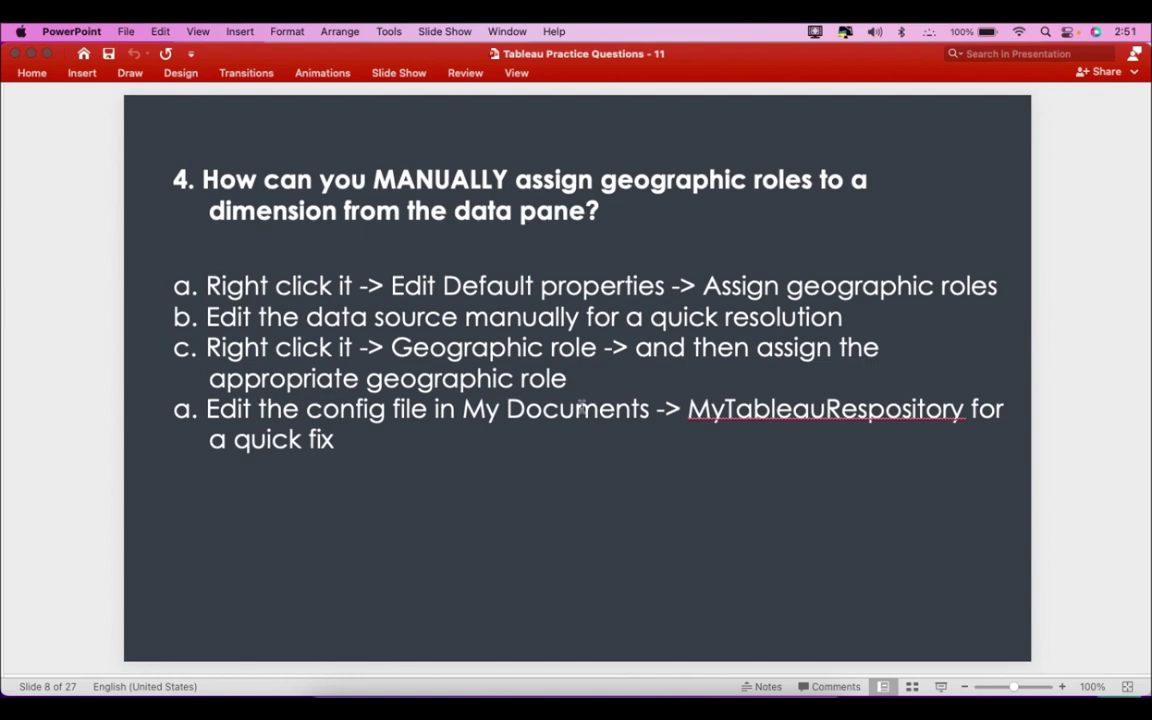
click(736, 698)
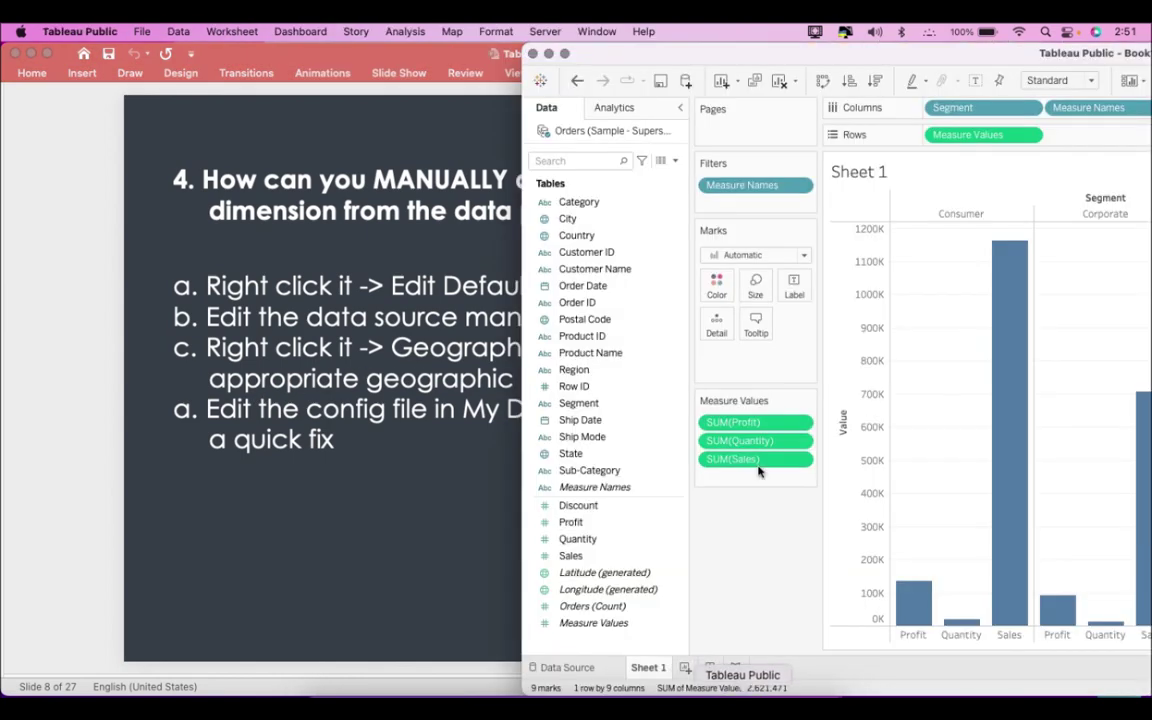
Check Country's Geographic Role submenu, already set to Country/Region, then return to the question 4 slide
drag(600, 58, 700, 58)
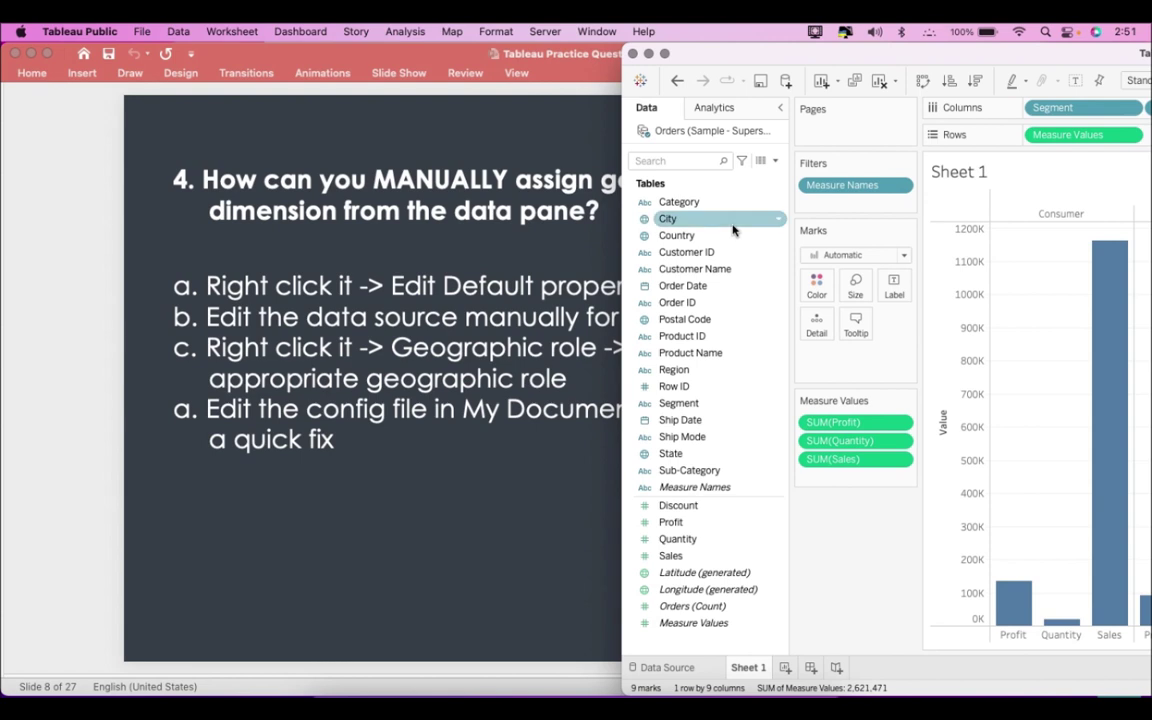
right_click(686, 243)
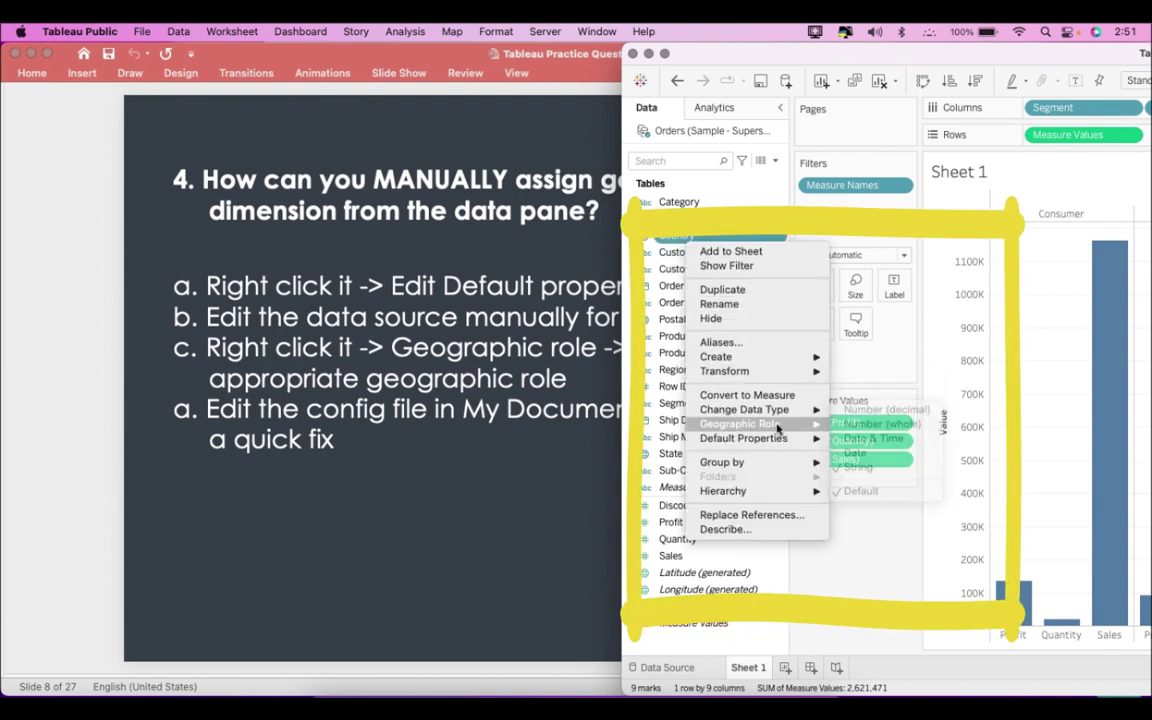
mouse_move(770, 424)
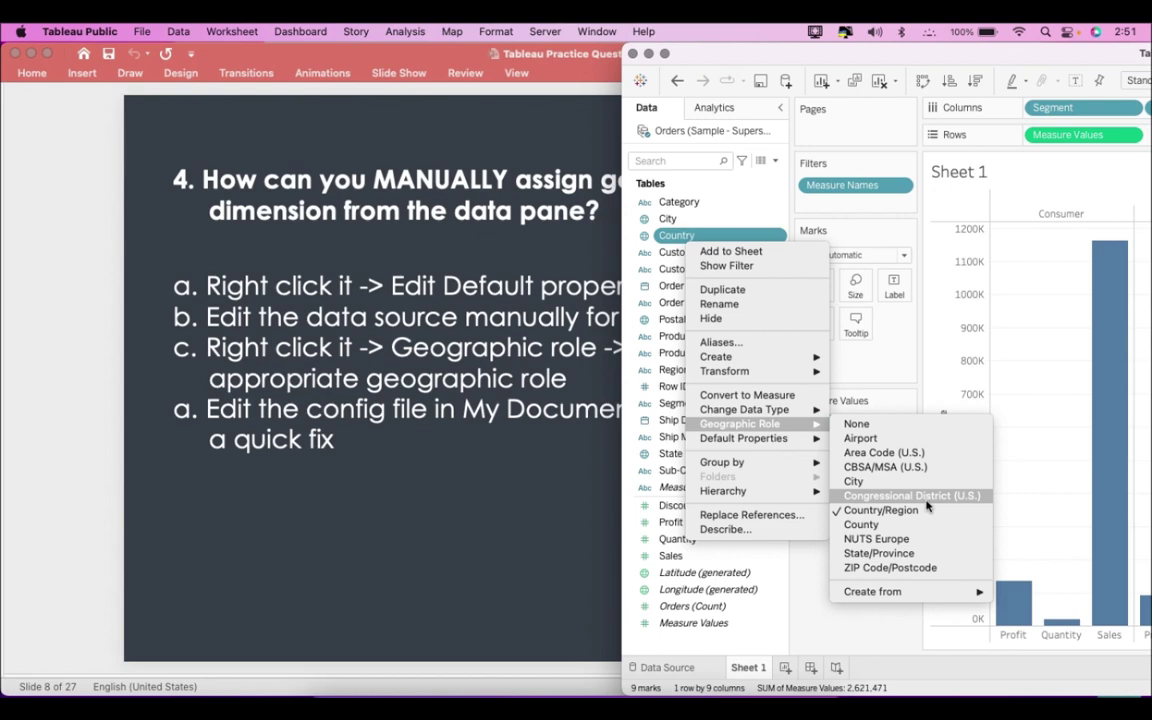
click(418, 509)
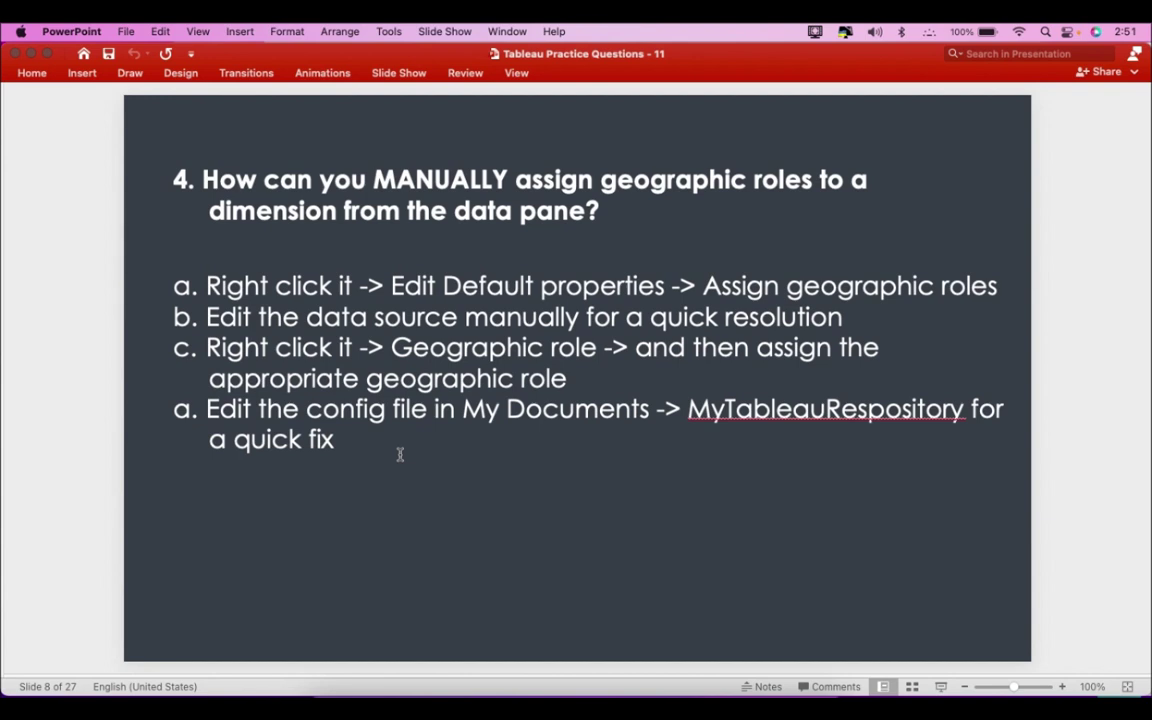
Reveal answer c (Right click it -> Geographic role) for question 4, then advance to question 5
key(Page_Down)
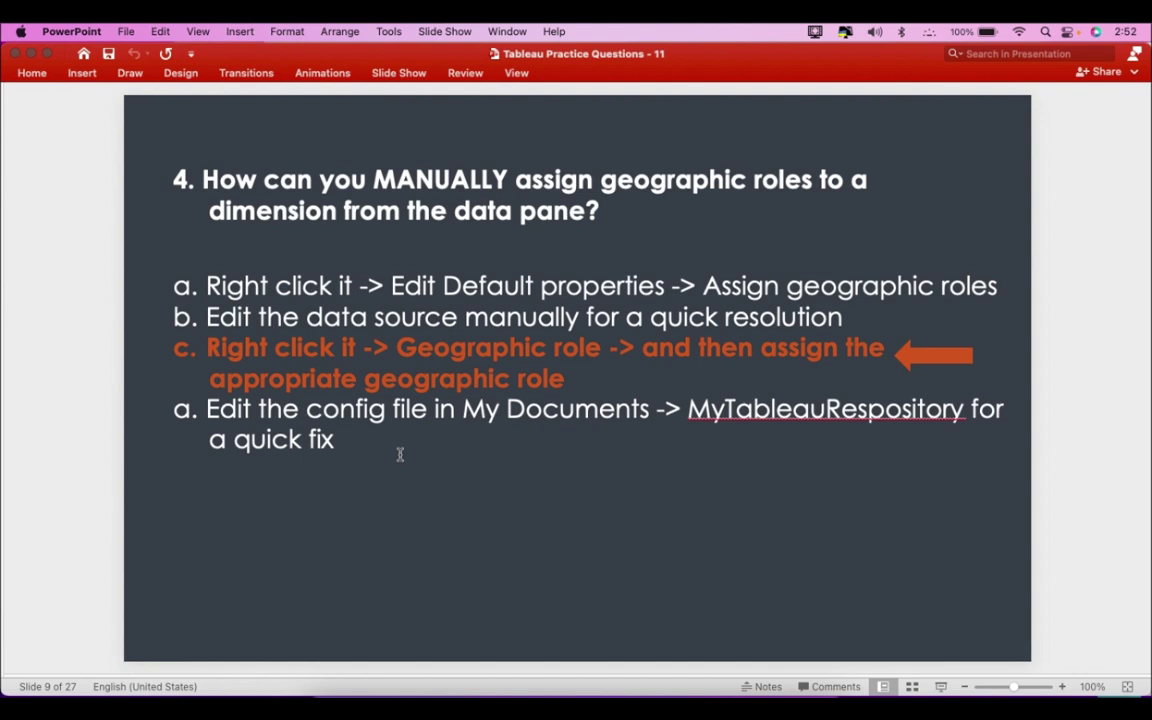
key(Page_Down)
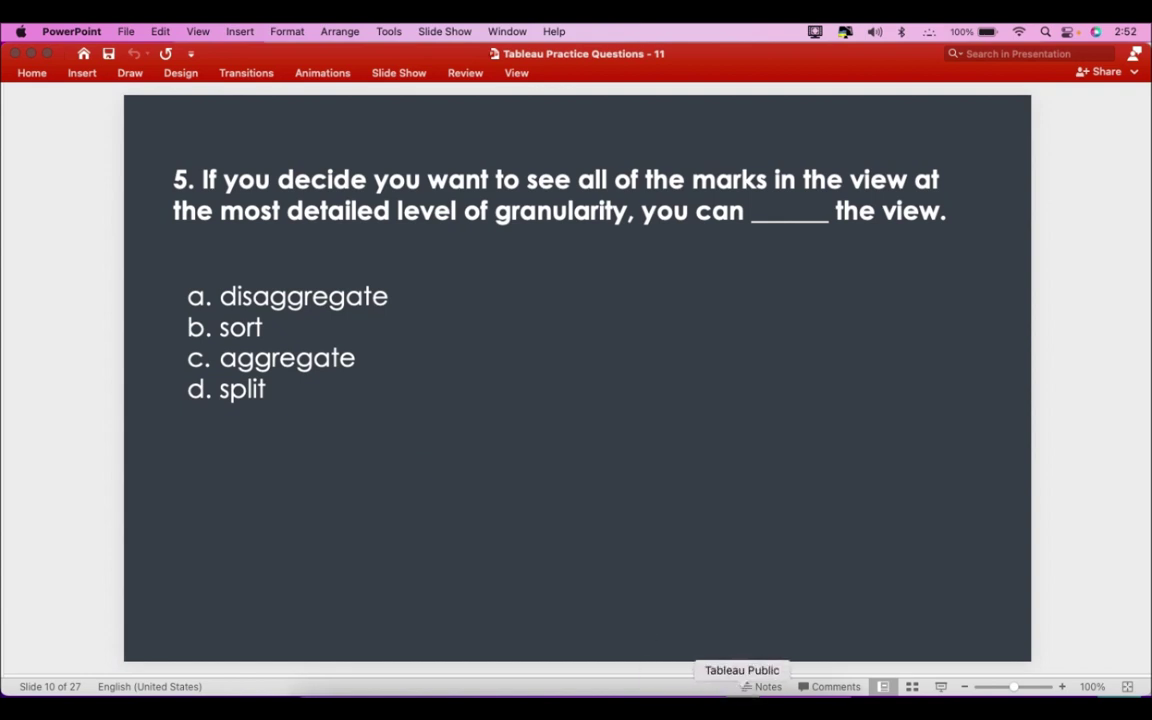
Clear Sheet 1 and plot SUM(Profit) on Columns against SUM(Sales) on Rows
click(742, 700)
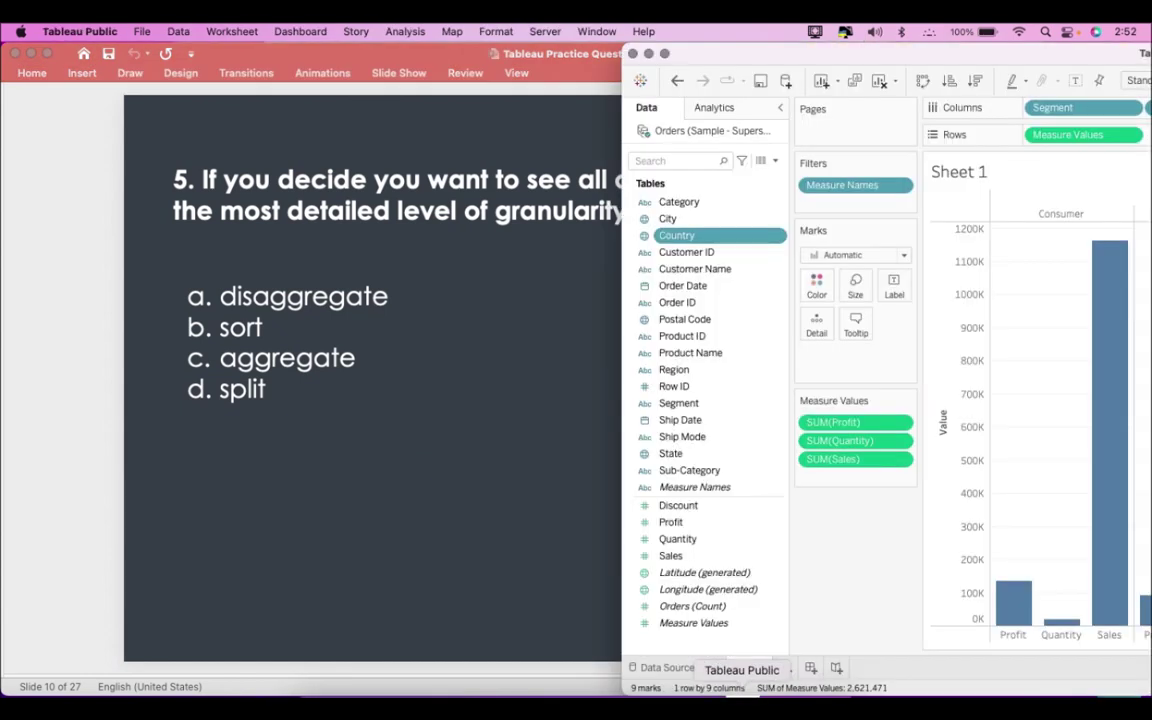
click(879, 81)
drag(900, 60, 761, 90)
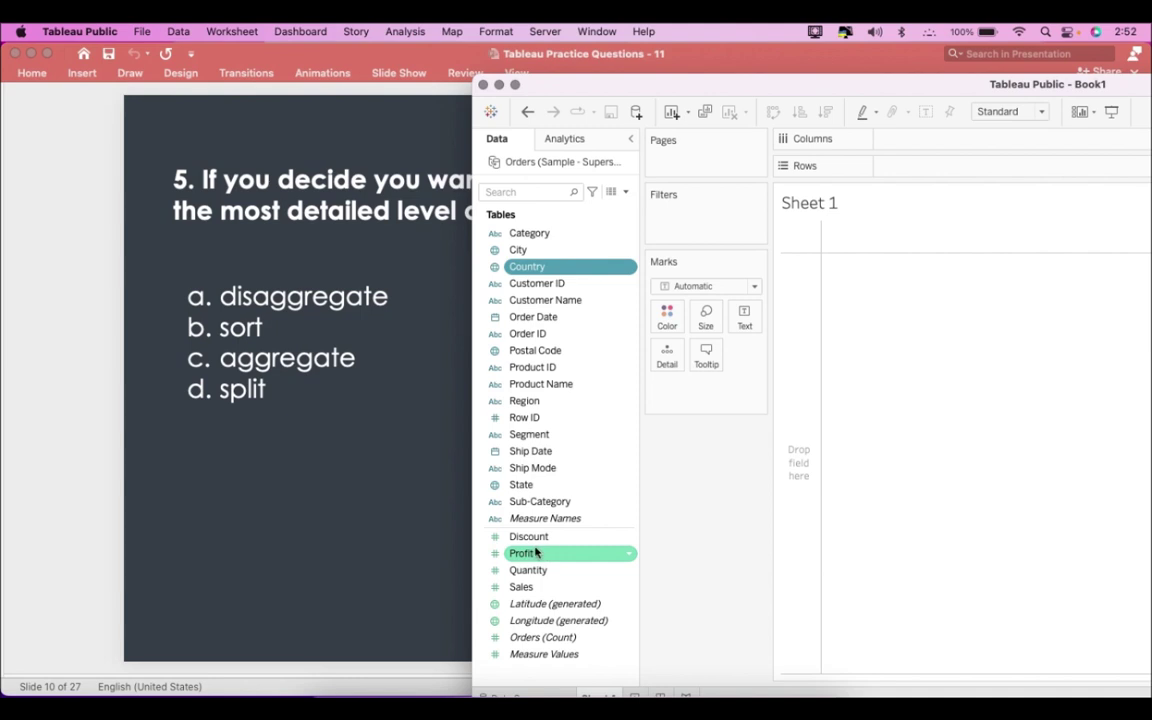
drag(521, 554, 880, 138)
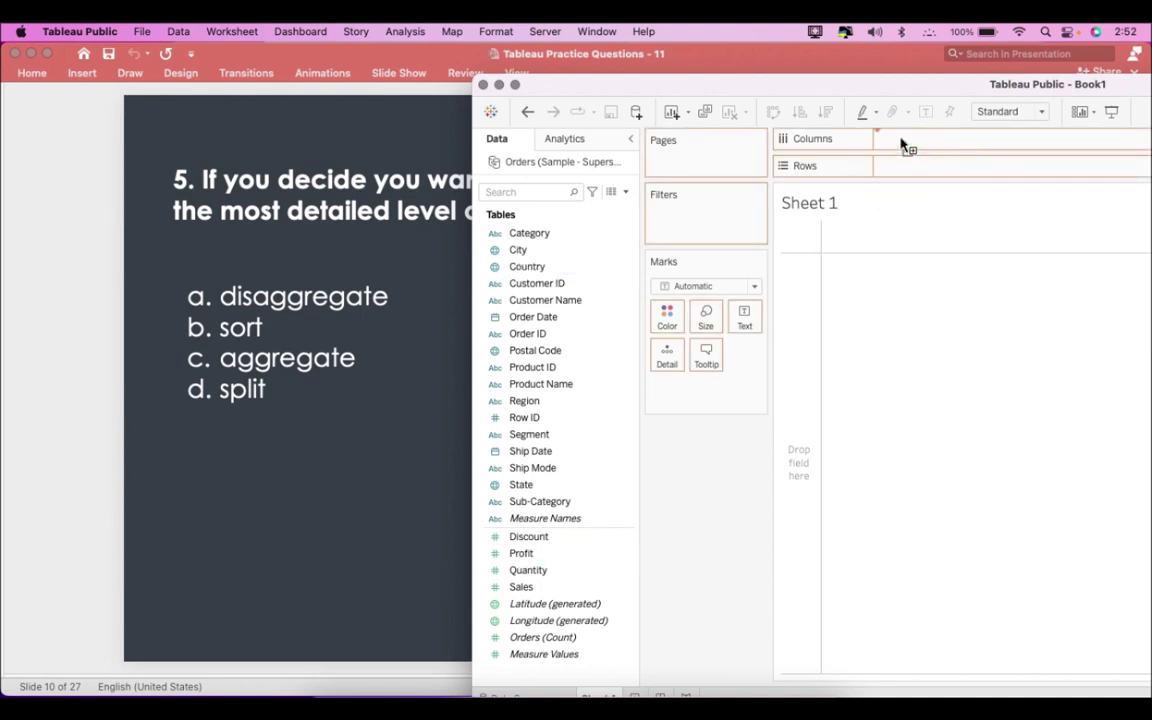
drag(515, 590, 926, 168)
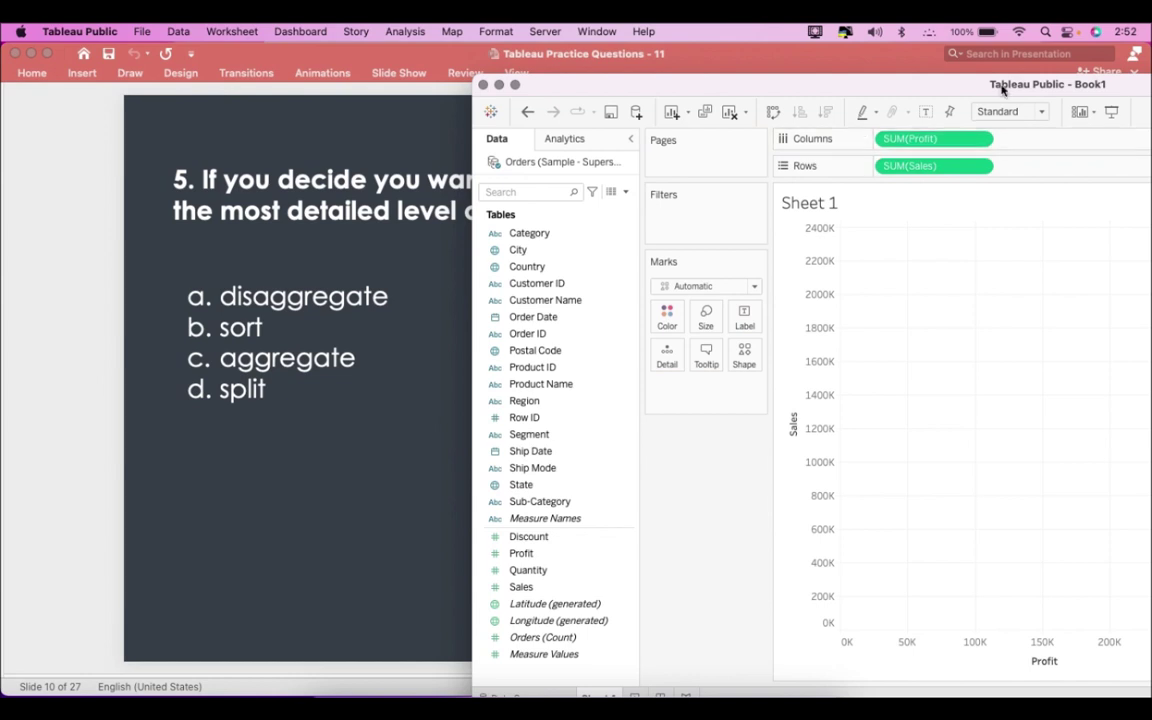
Compare the single-mark scatter plot with the slide 10 question, then open the Analysis menu
drag(942, 90, 550, 104)
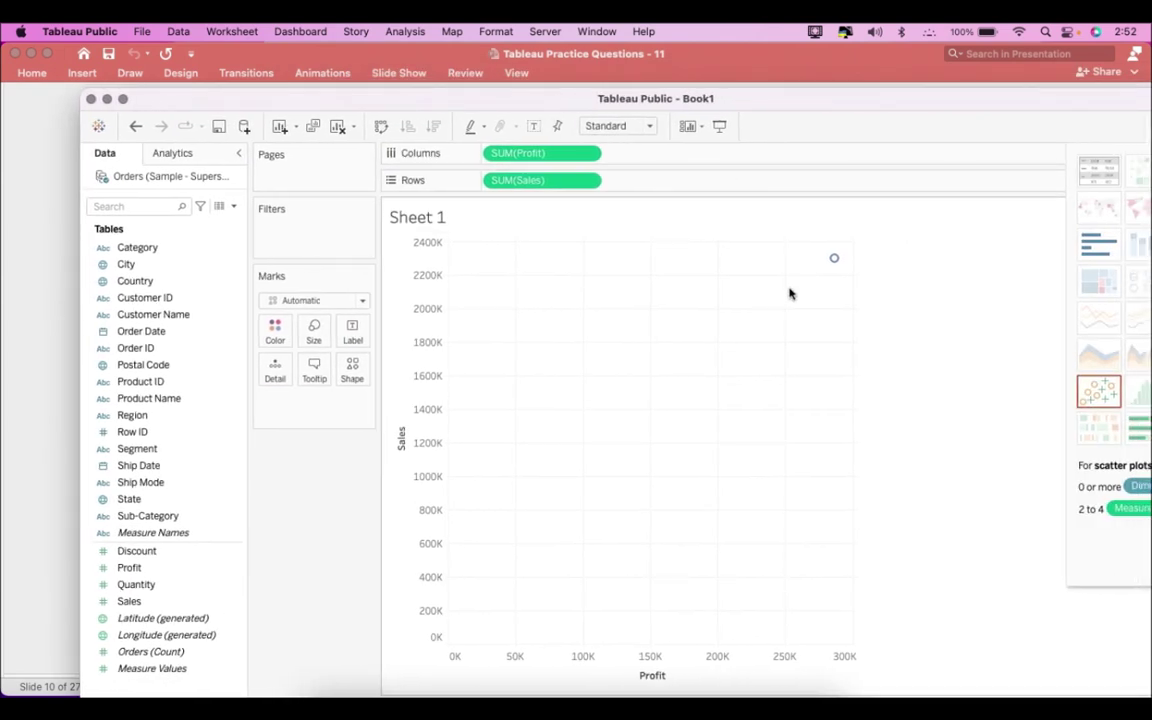
mouse_move(836, 265)
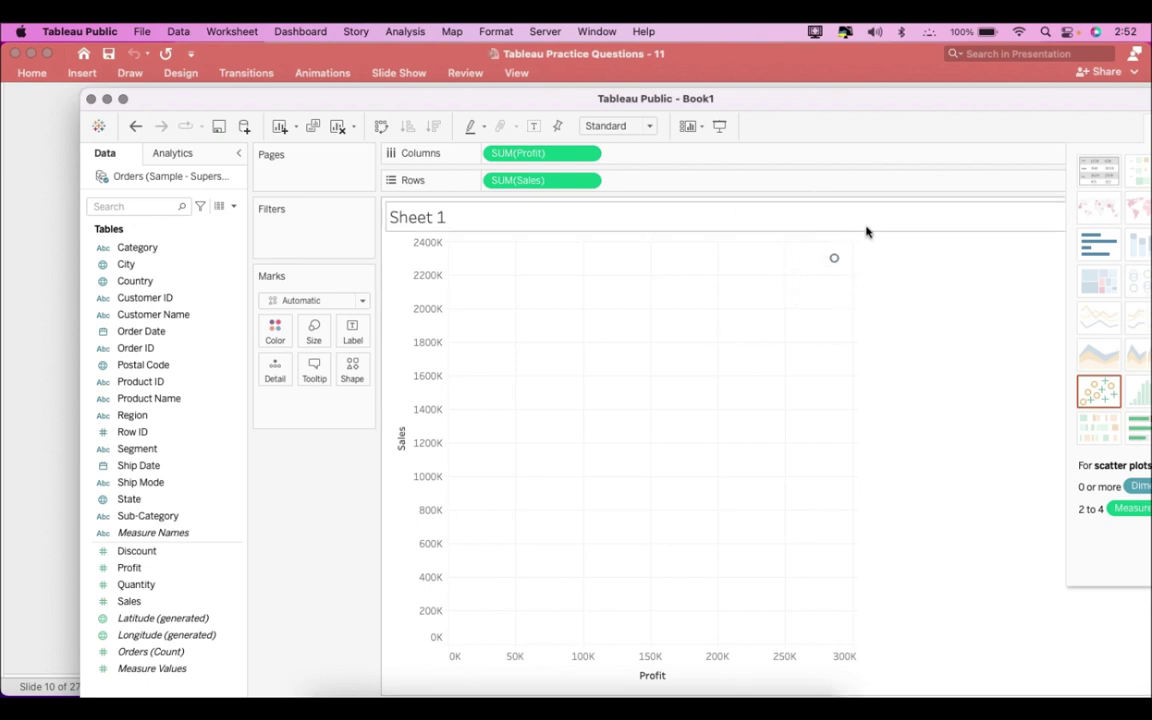
drag(360, 105, 462, 104)
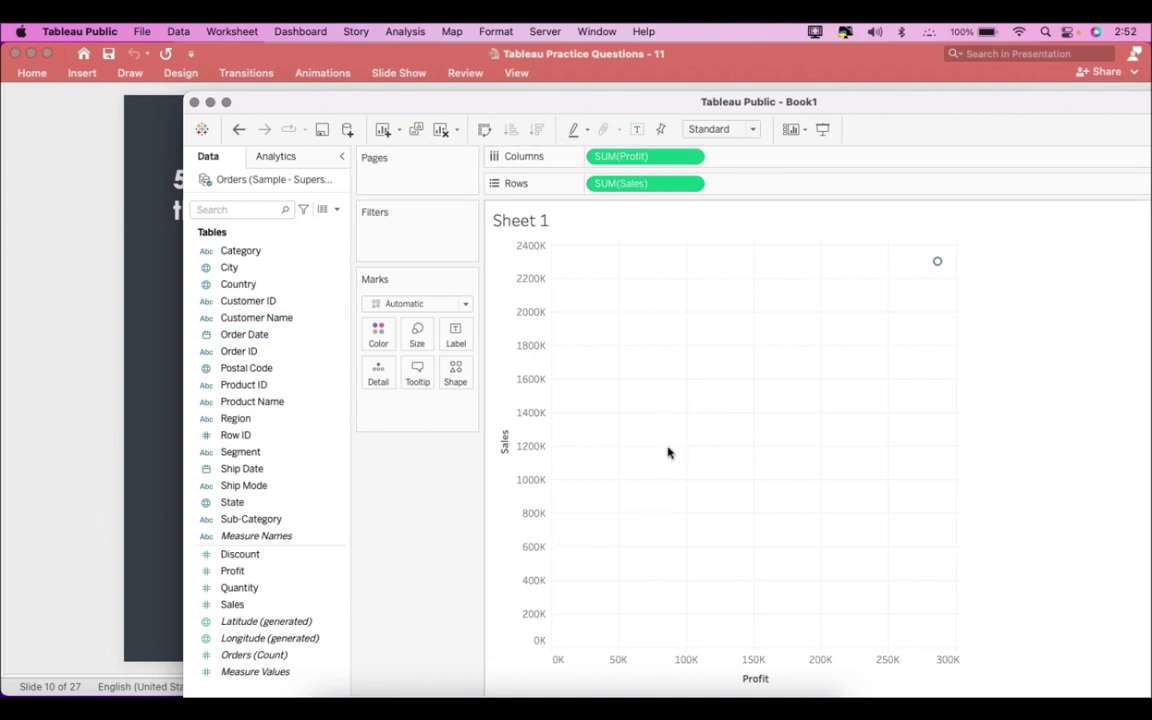
mouse_move(937, 264)
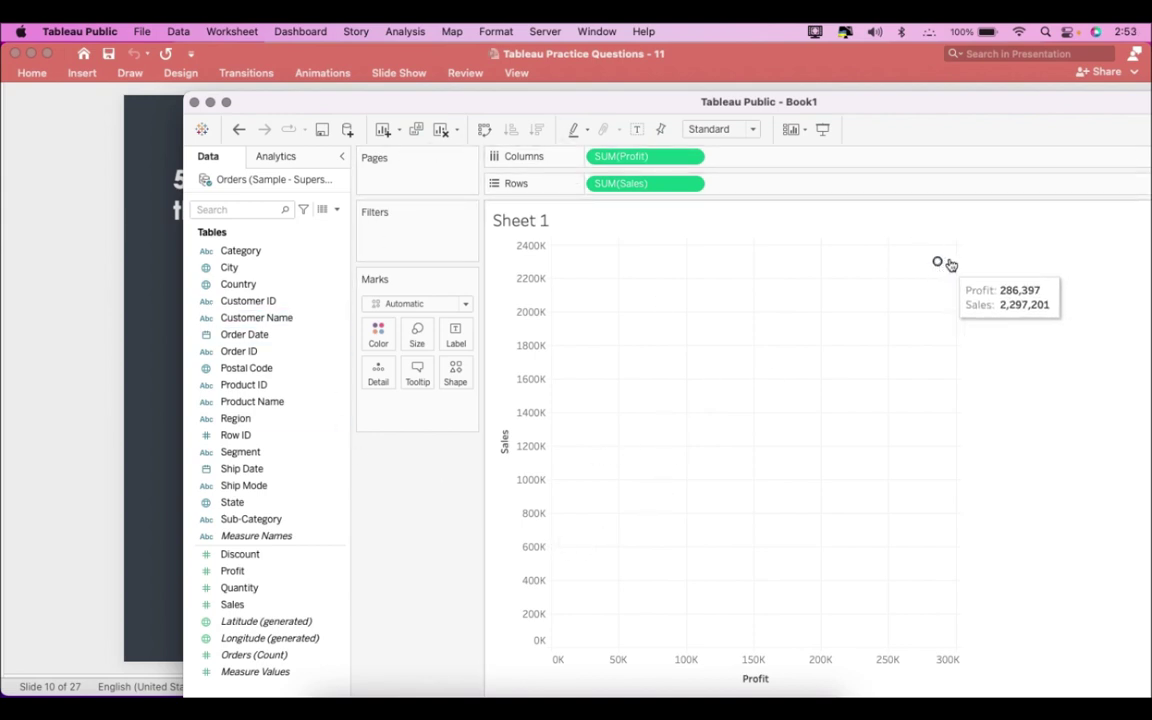
drag(676, 112, 871, 263)
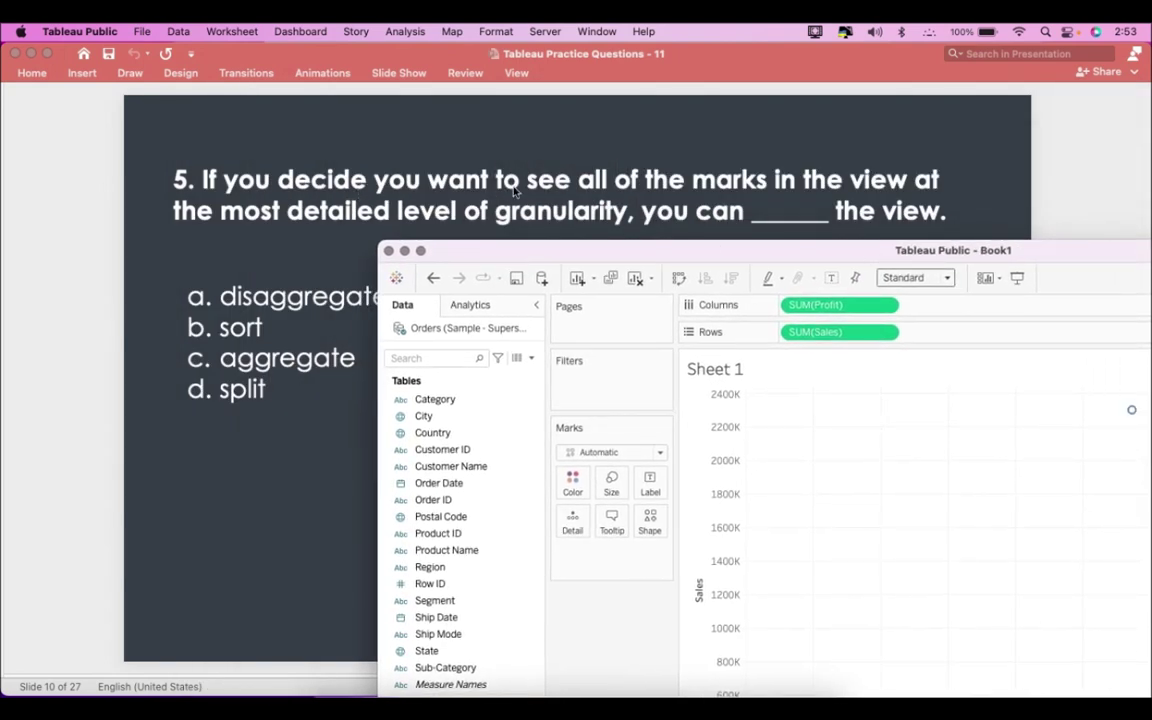
drag(718, 256, 746, 67)
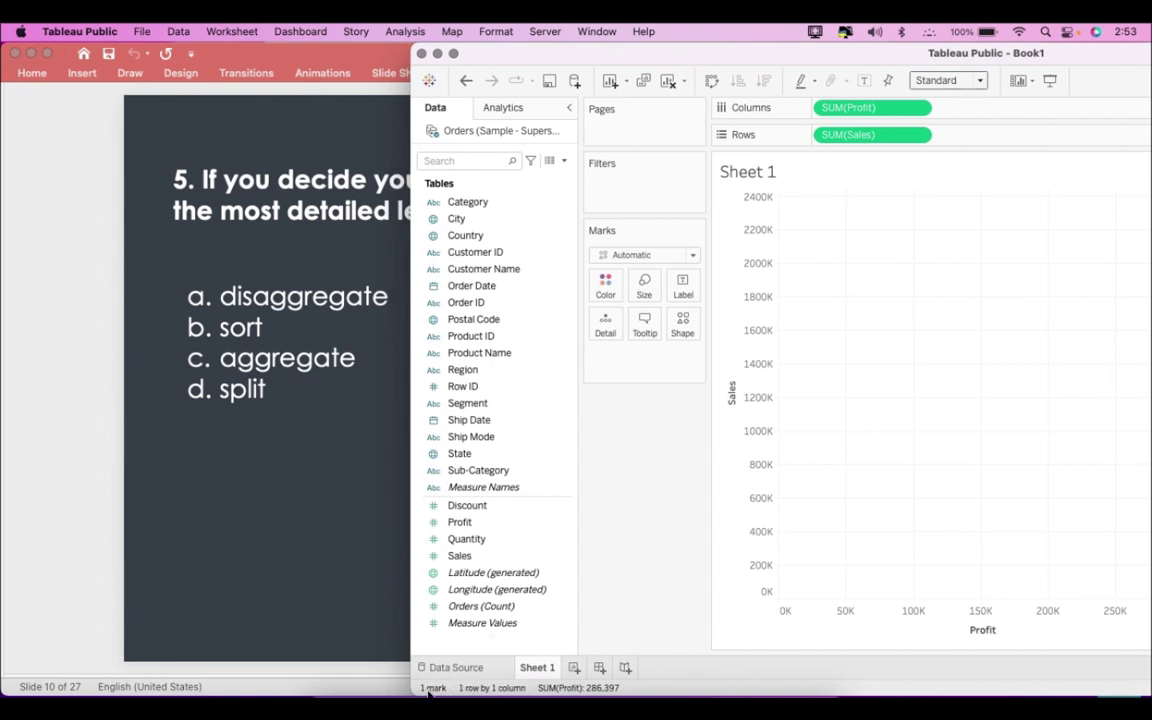
click(333, 631)
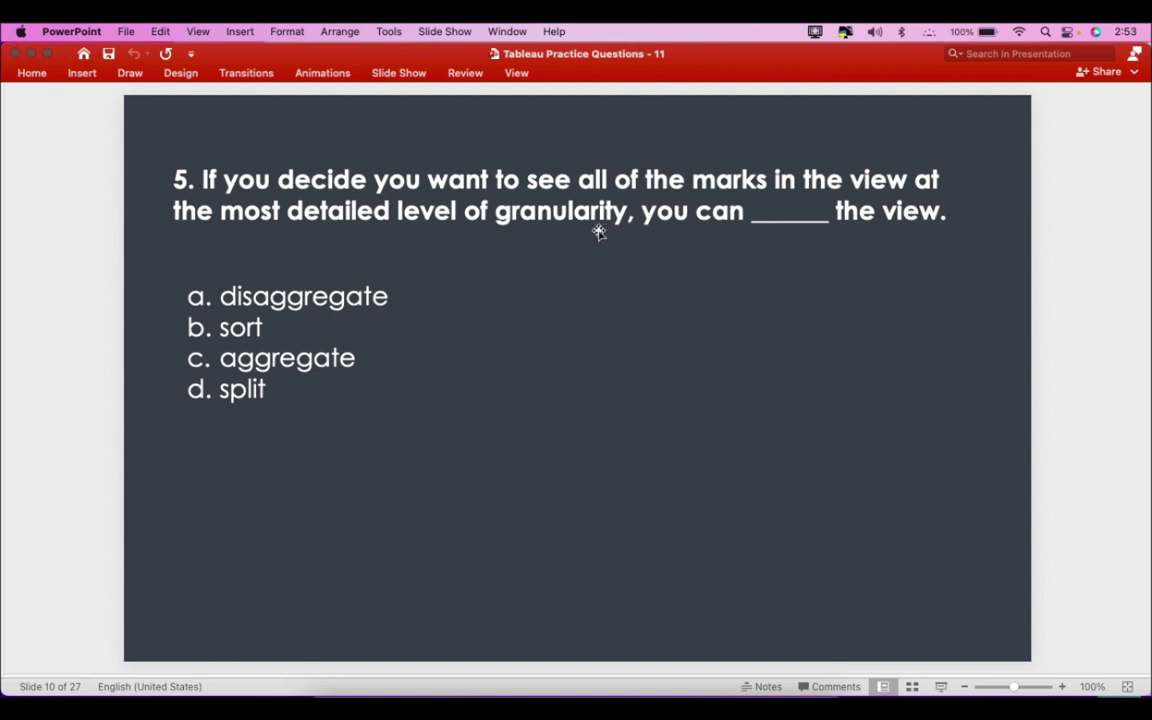
key(super+Tab)
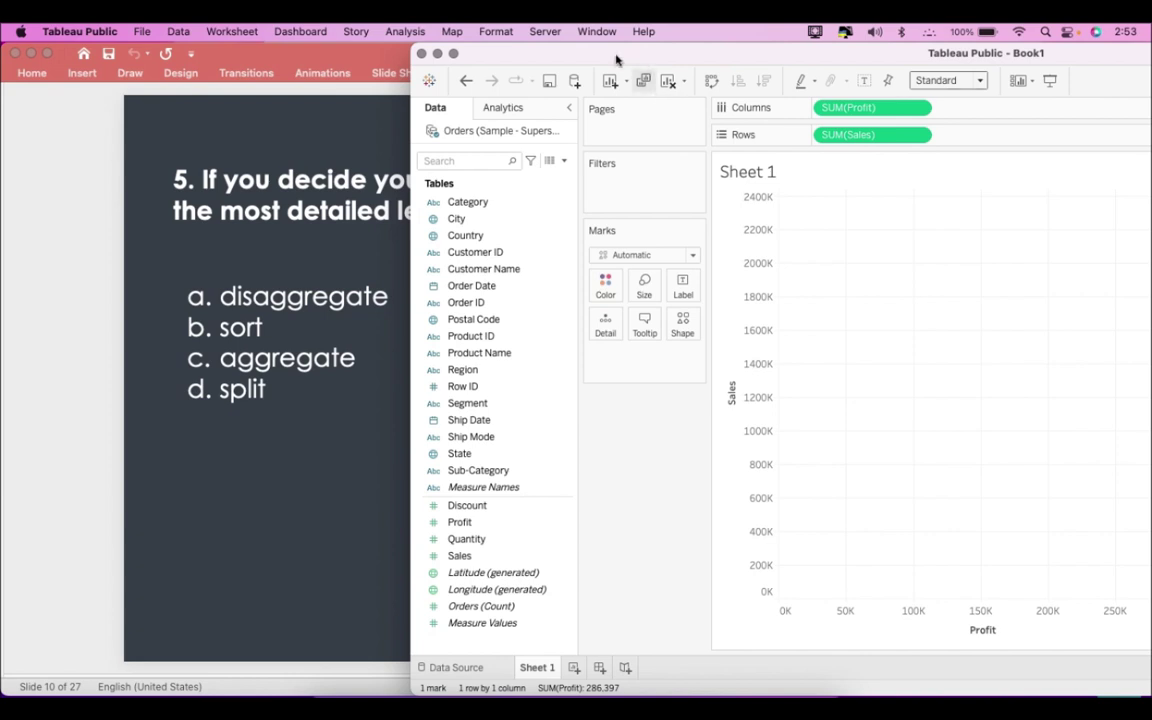
click(407, 31)
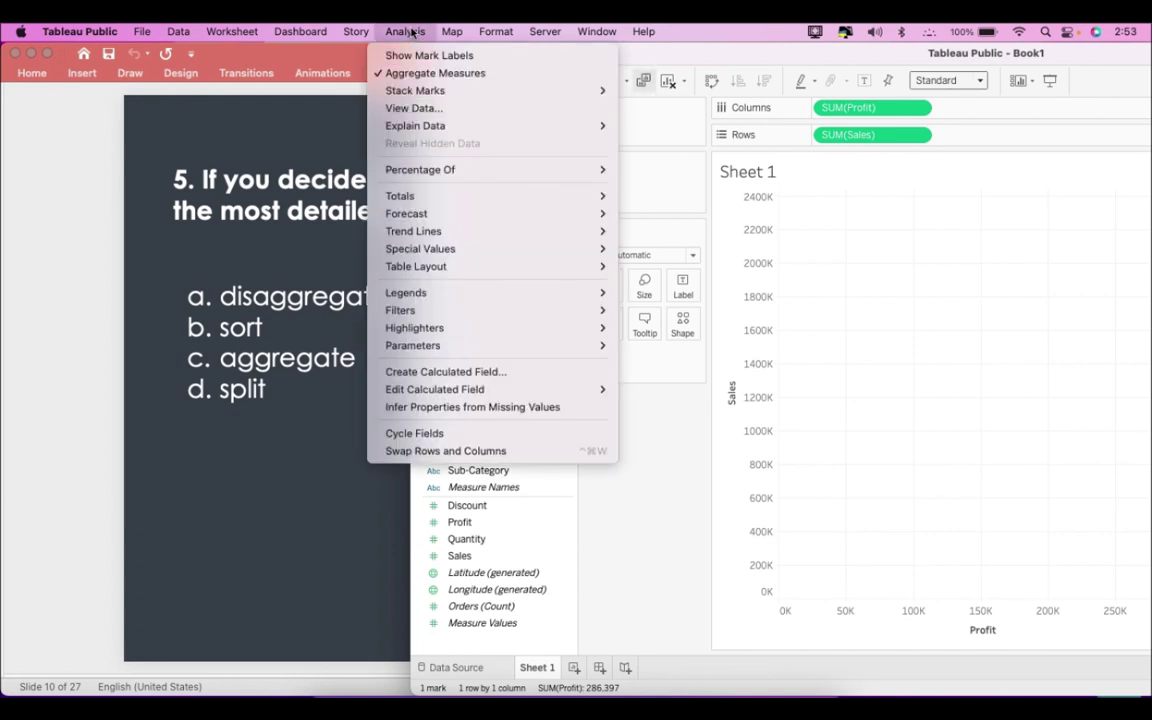
Toggle Aggregate Measures on the scatter plot, then minimise Tableau to reveal the slide 10 question
click(481, 75)
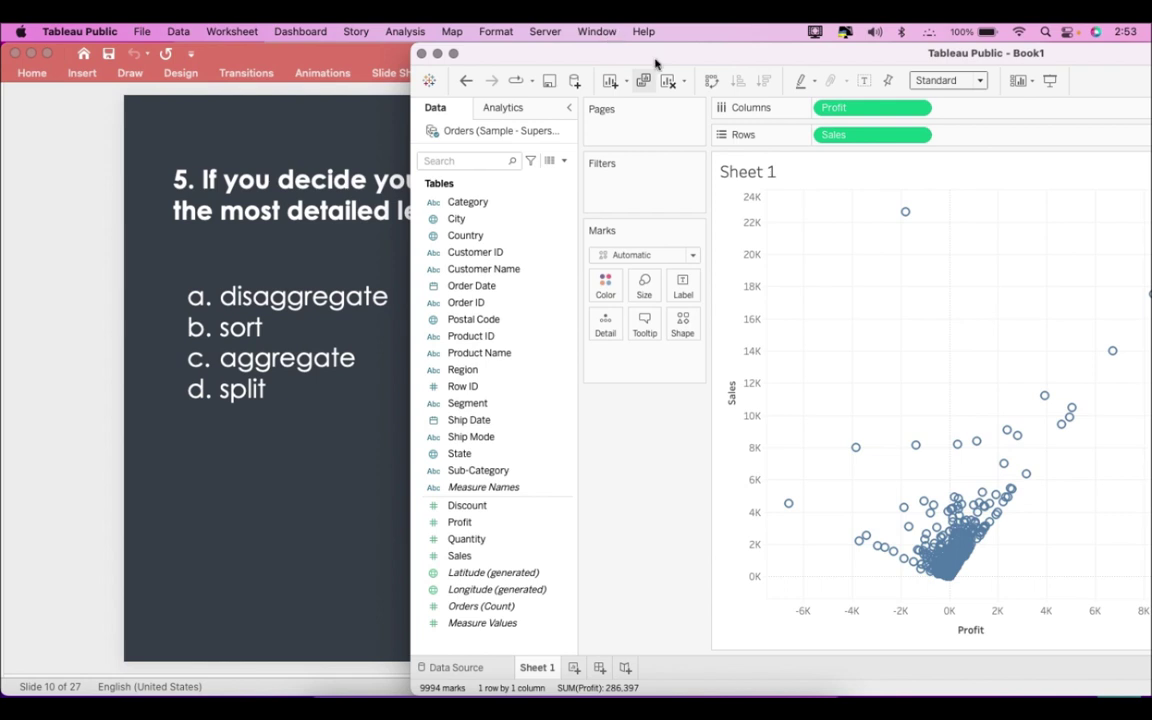
drag(656, 56, 410, 52)
double_click(410, 52)
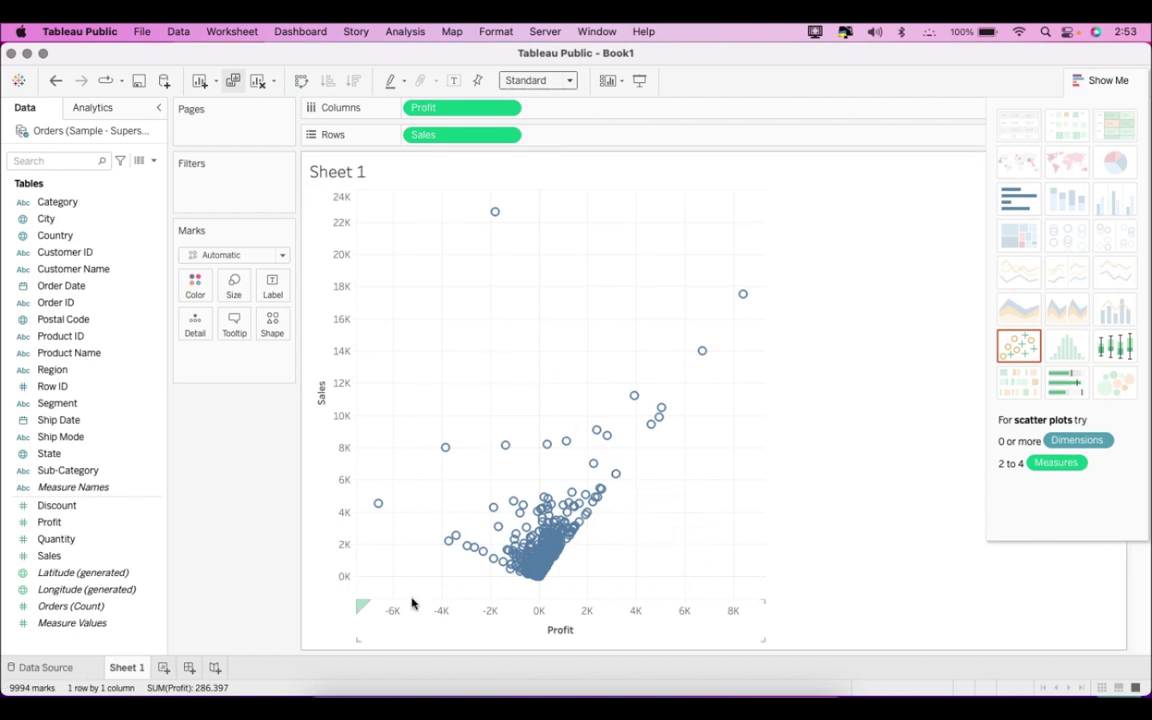
click(400, 31)
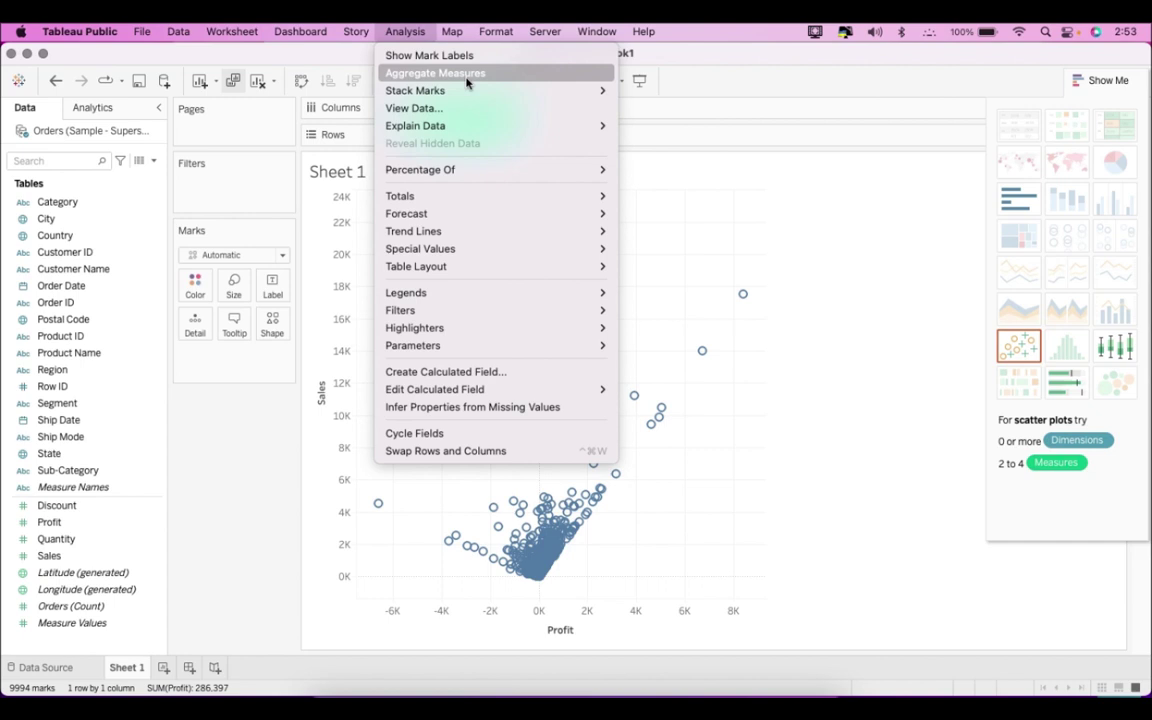
click(787, 408)
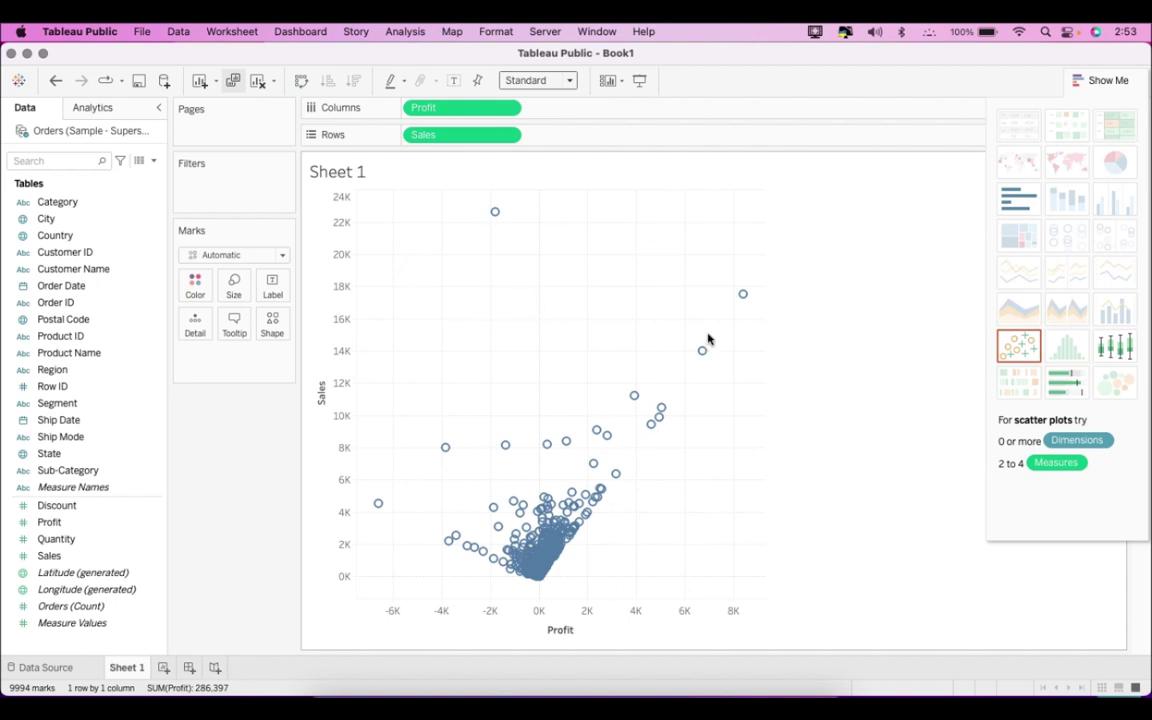
click(27, 53)
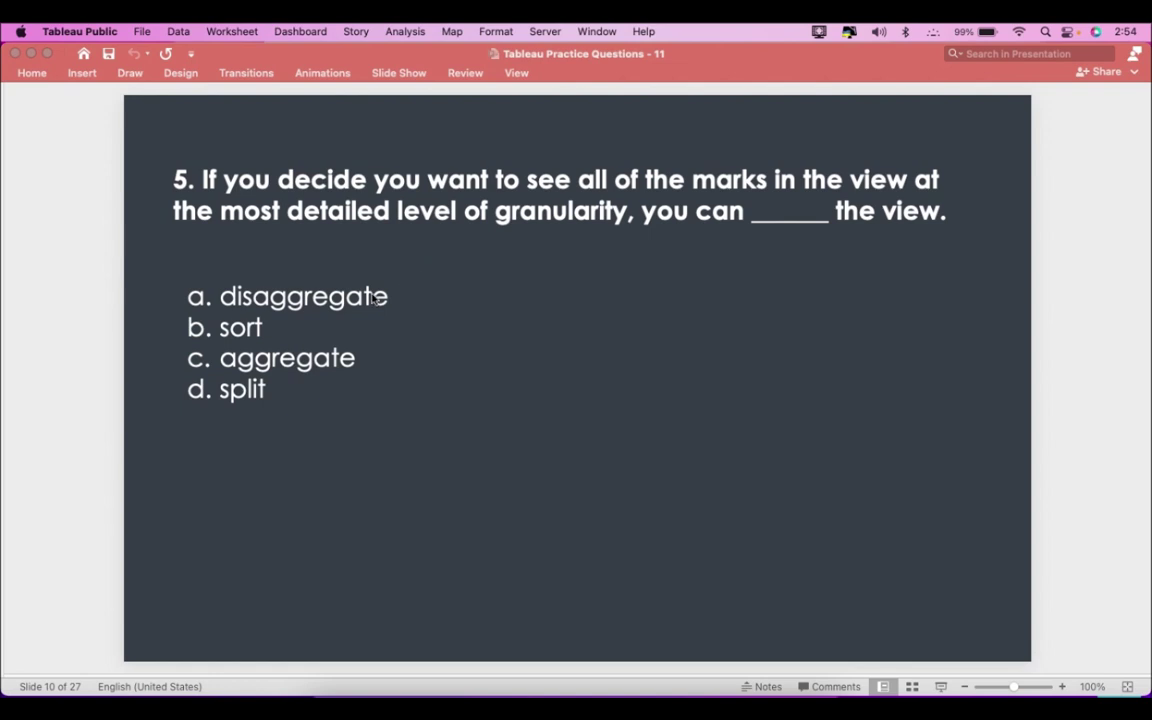
Reveal disaggregate as question 5's answer, then switch to the Extract Your Data help page
click(434, 233)
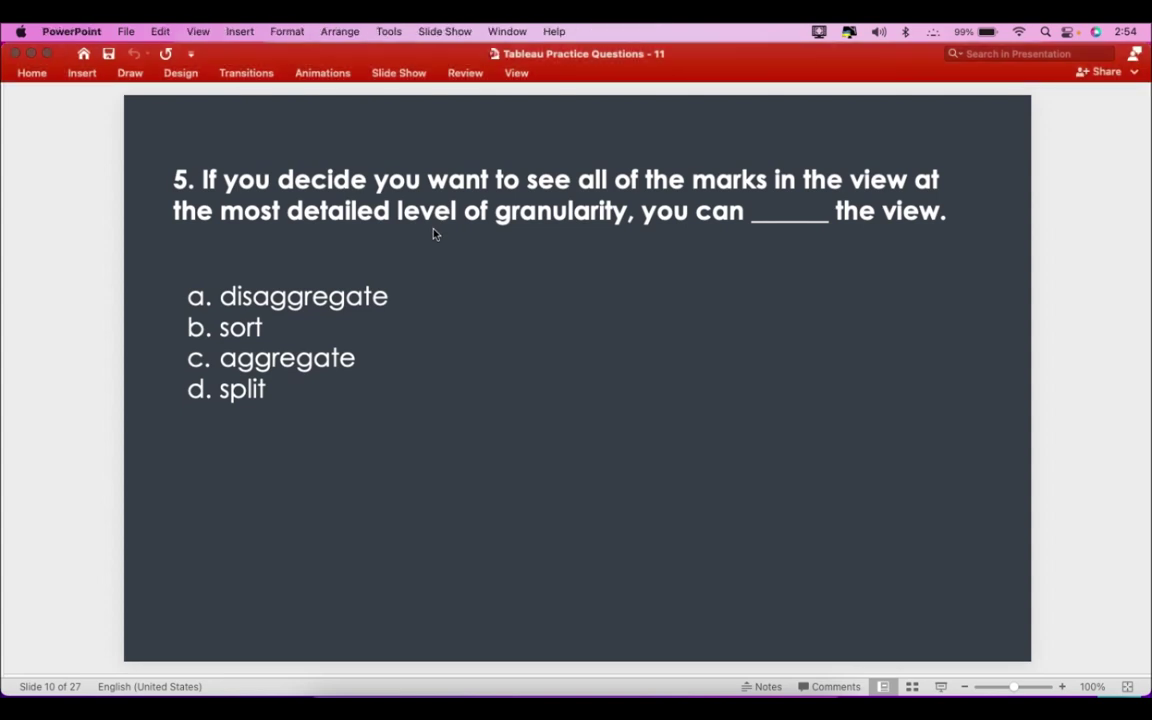
key(Down)
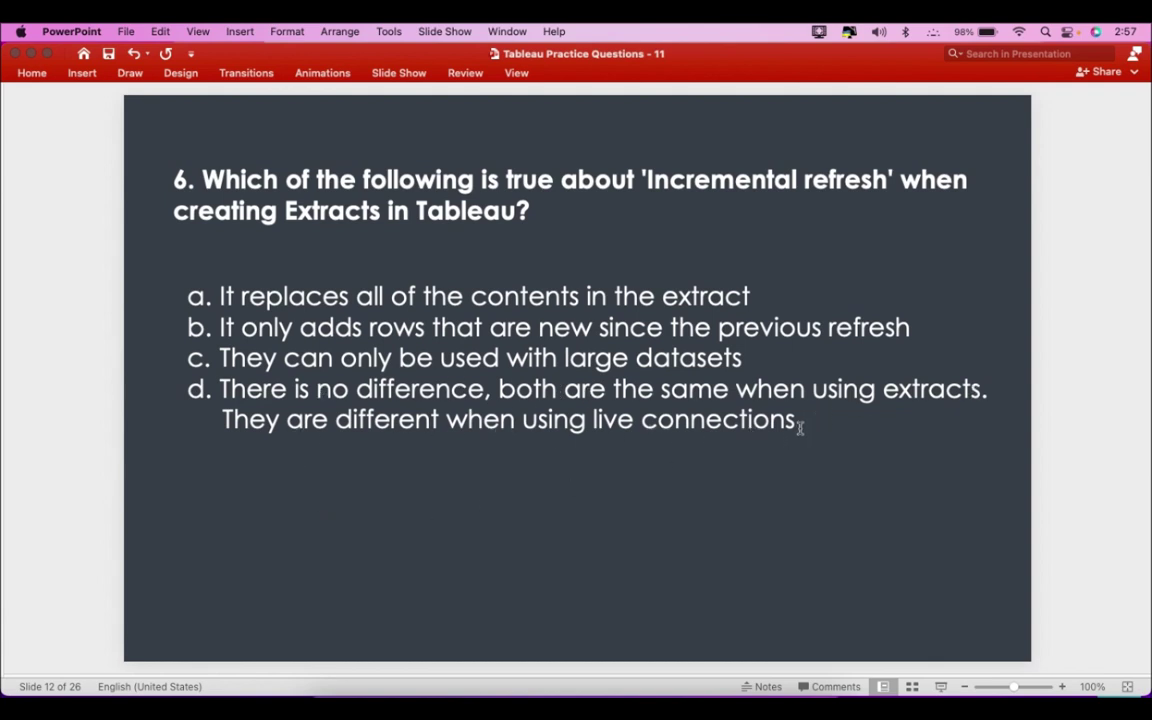
key(super+Tab)
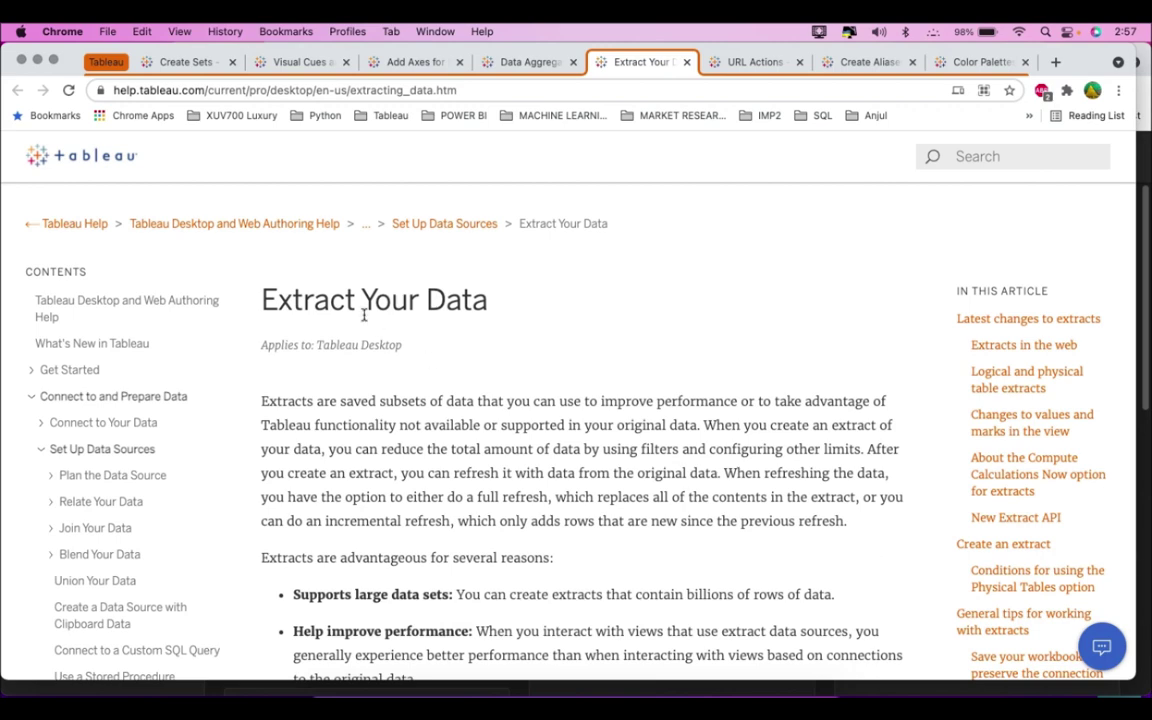
Highlight the help-page sentence describing a full refresh, then return to the question 6 slide
scroll(683, 397, down, 3)
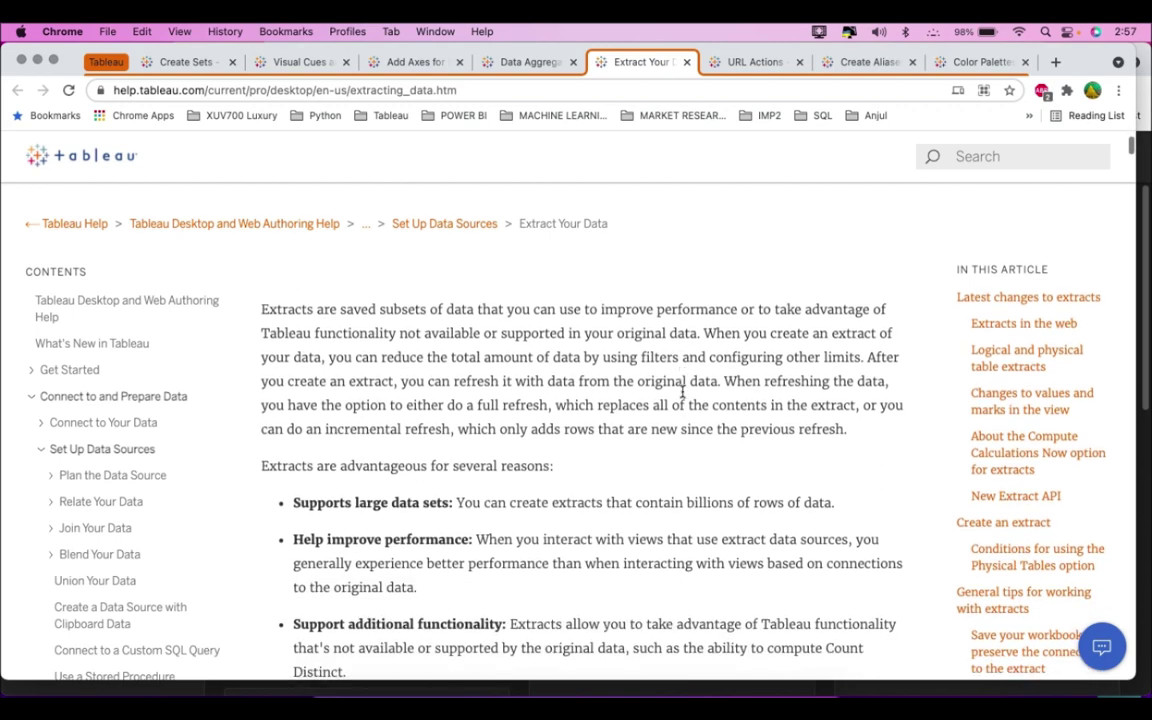
scroll(683, 392, up, 1)
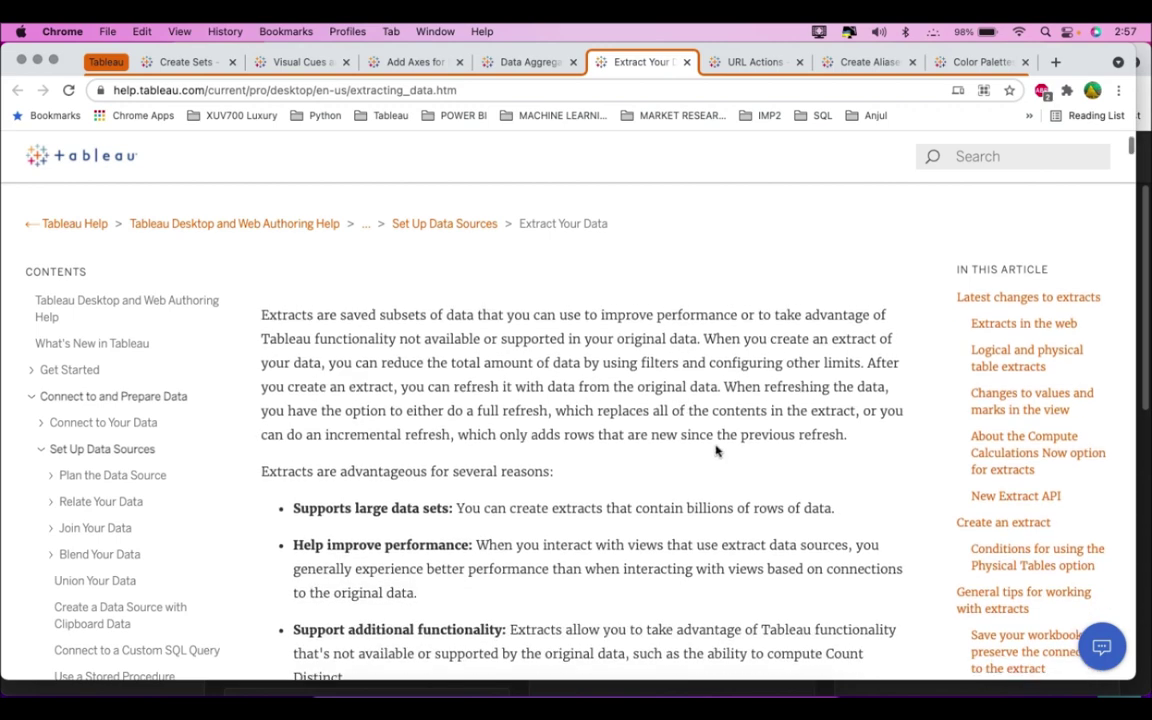
drag(726, 386, 858, 415)
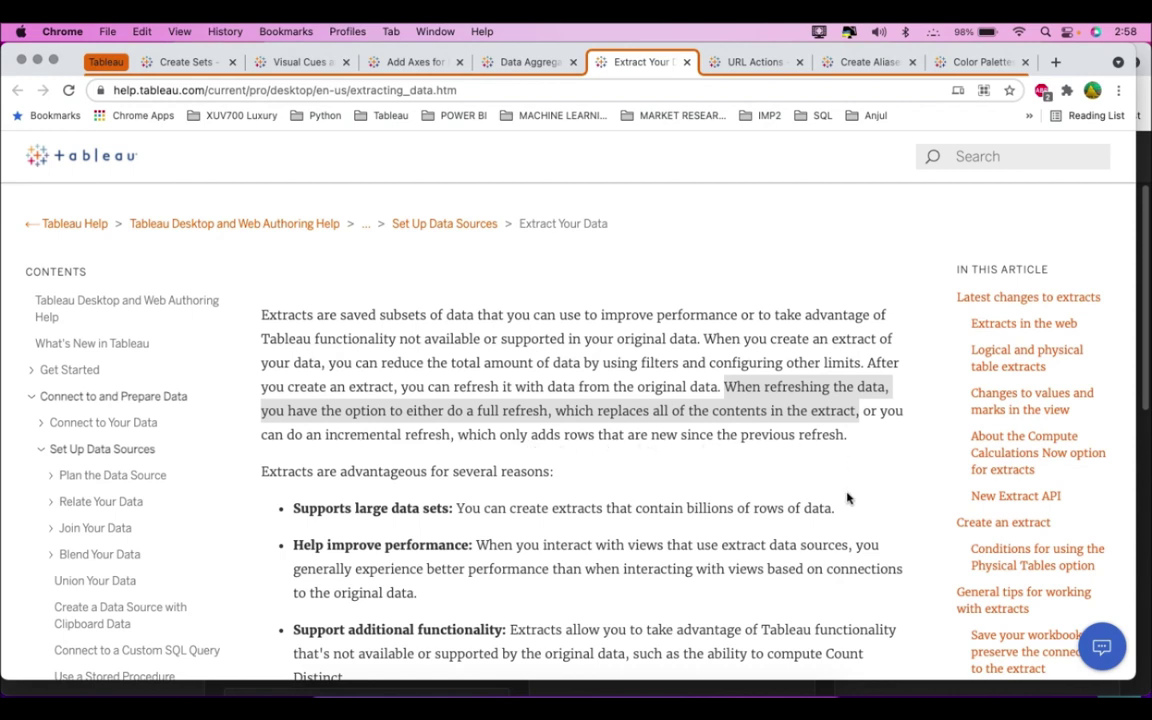
click(778, 700)
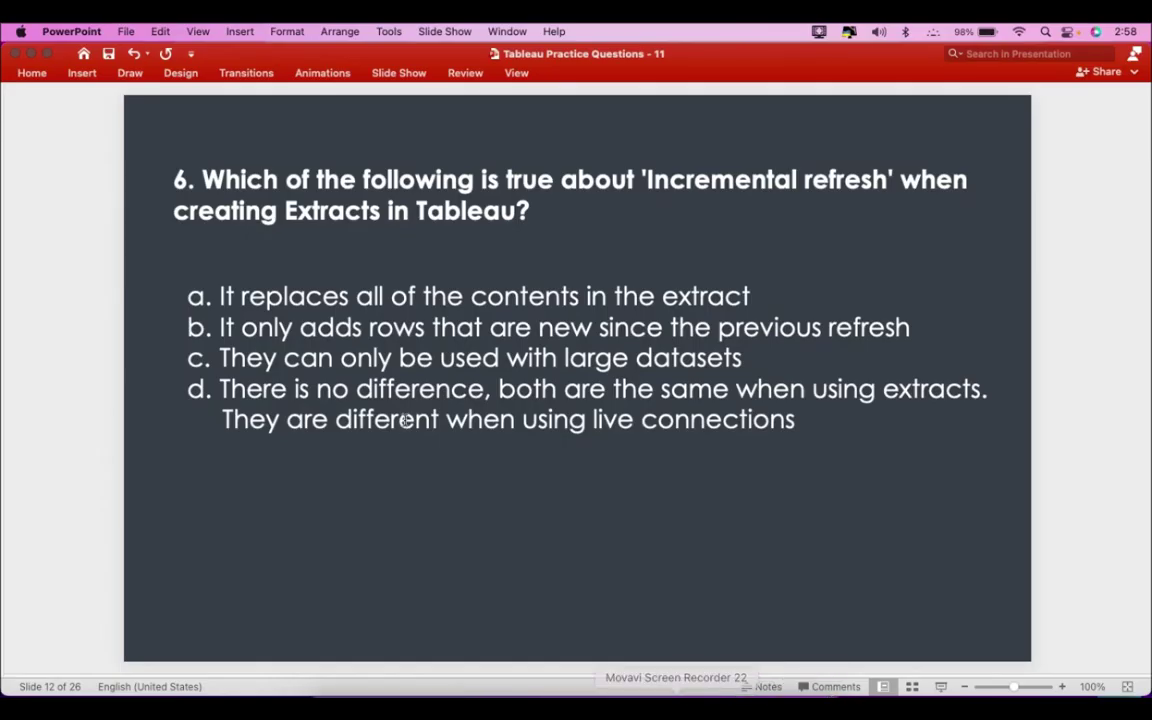
Reveal answer b, advance to slide 14's histogram bin question, and bring Tableau back
key(Down)
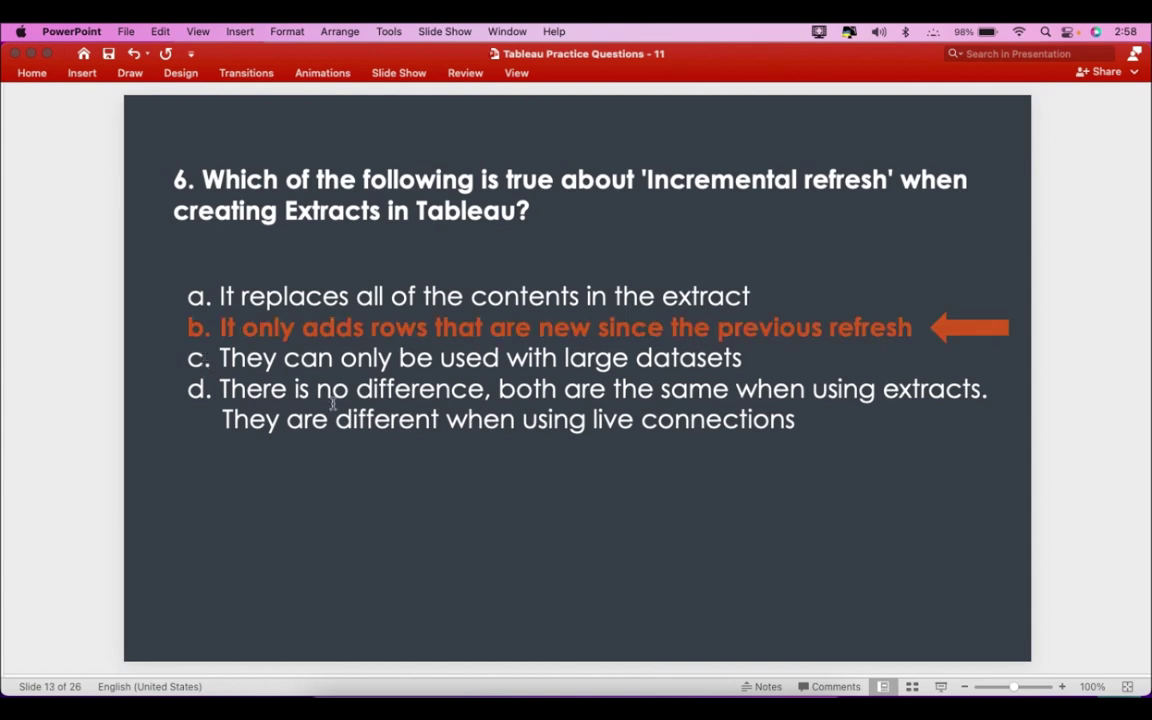
key(Down)
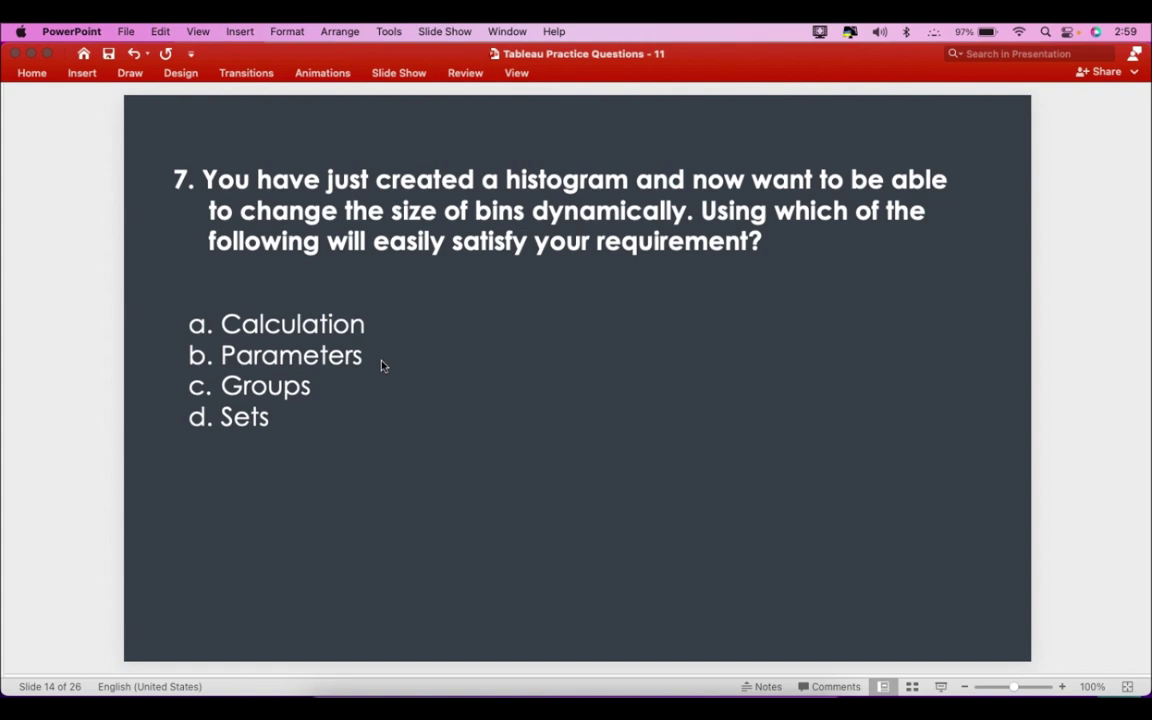
click(746, 693)
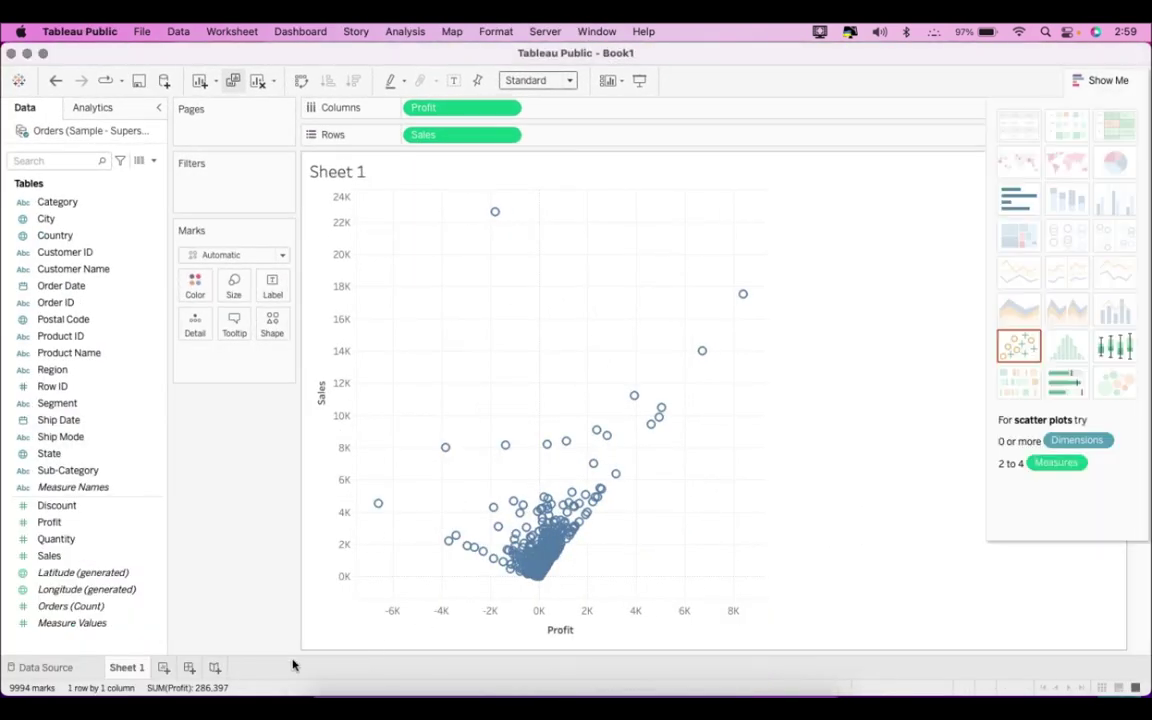
On a new Sheet 2, build a Show Me histogram of Sales with a Sales (bin) field
click(162, 668)
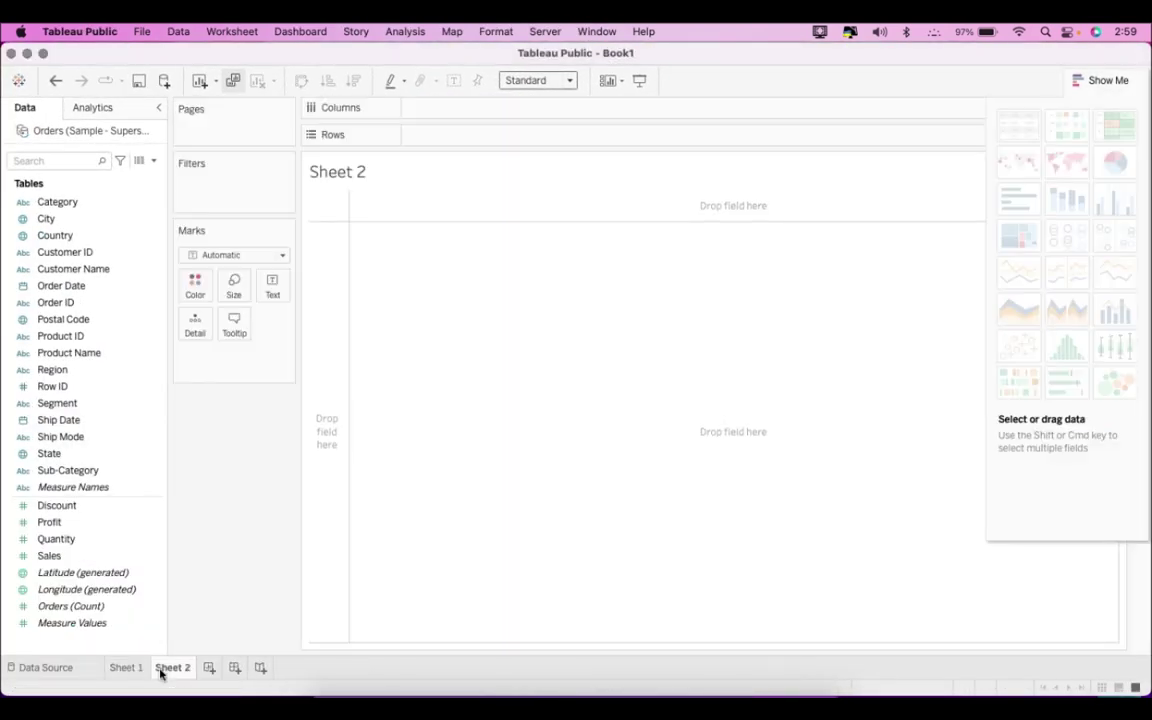
click(72, 557)
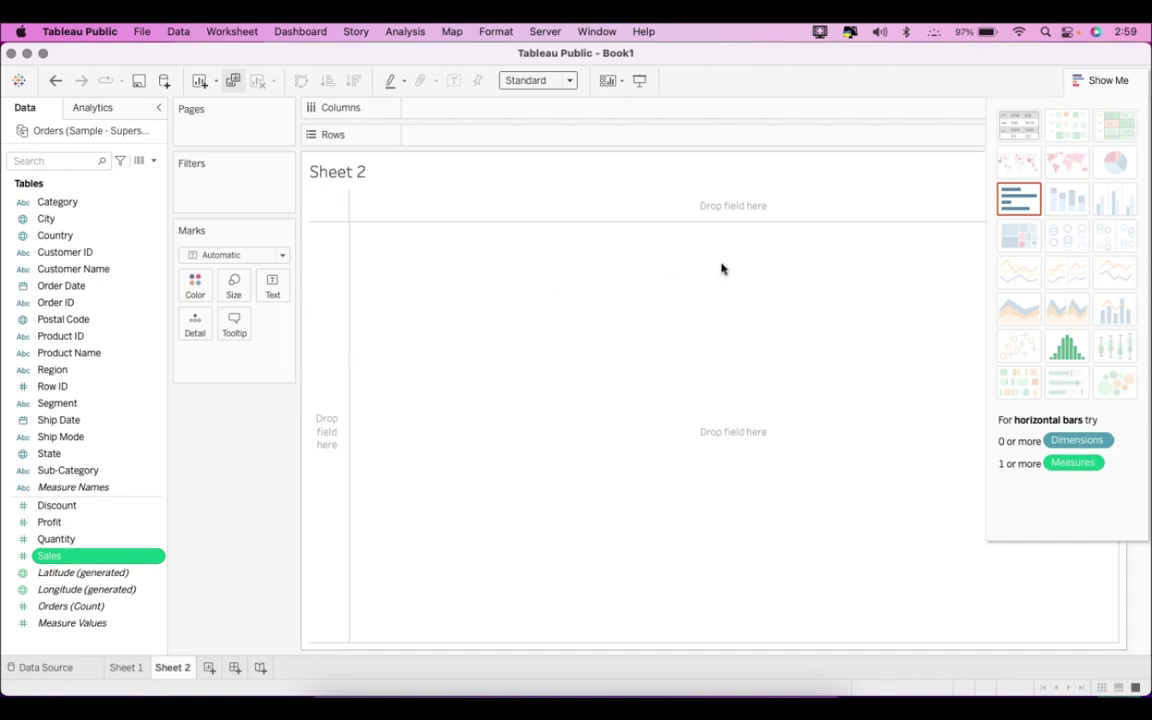
click(1067, 347)
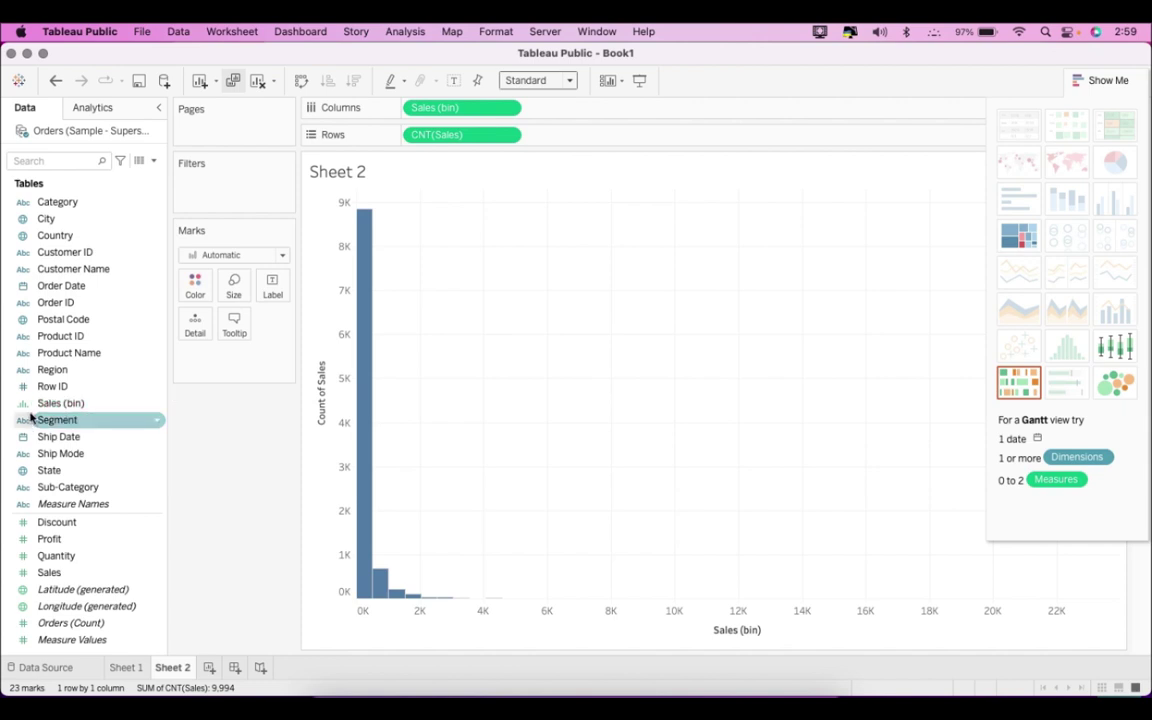
click(91, 405)
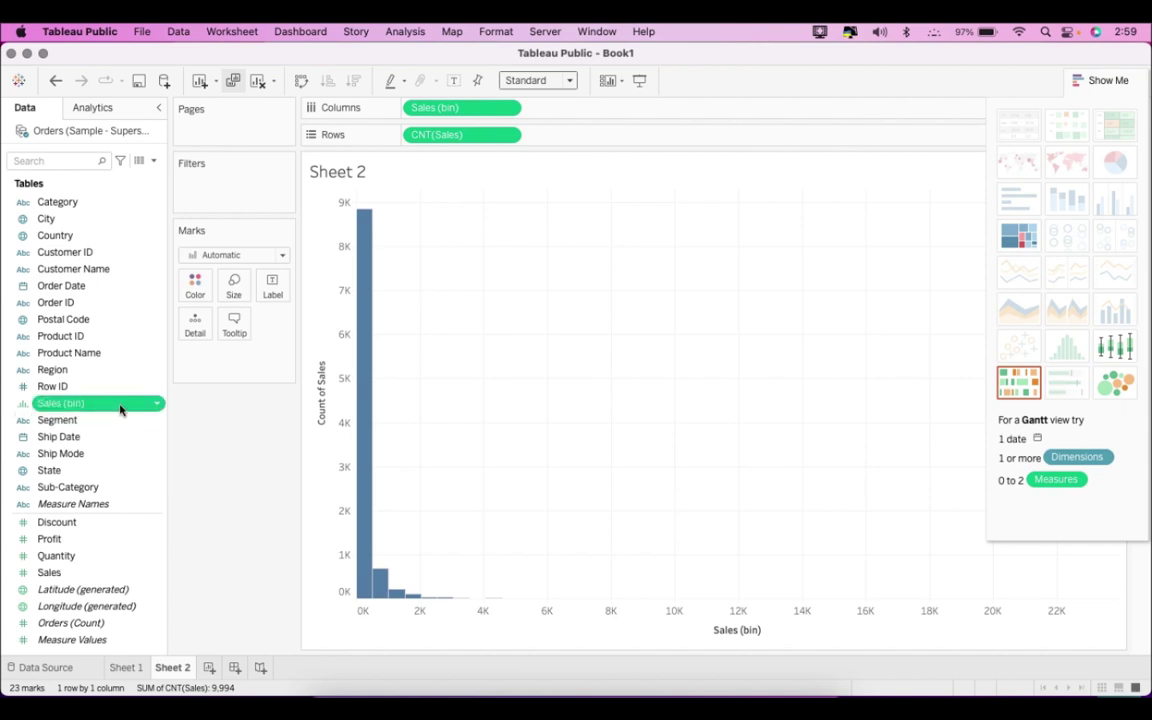
click(1095, 80)
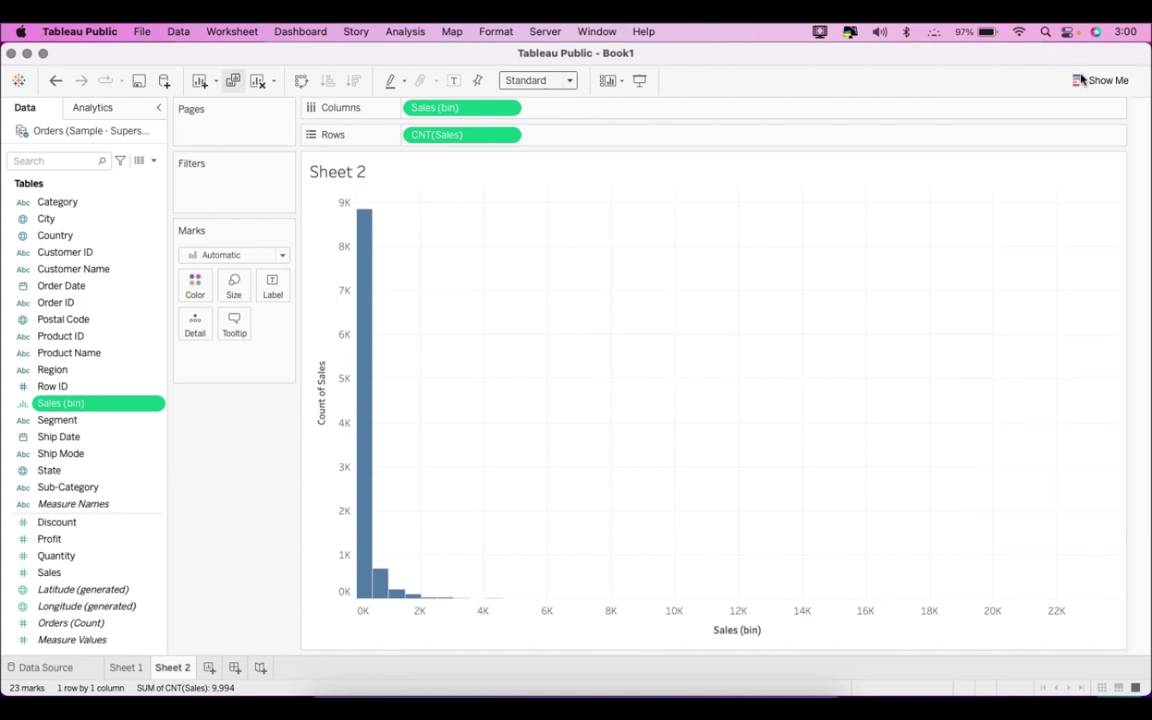
right_click(72, 408)
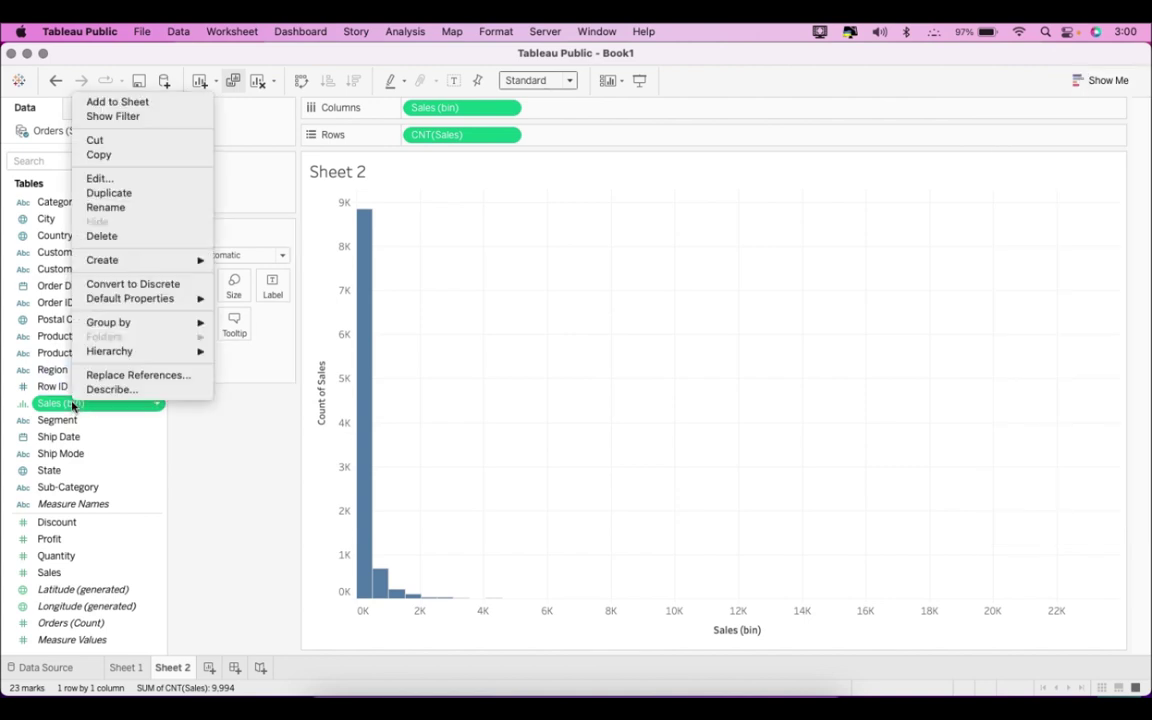
Edit Sales (bin) so its bin size uses a new Dynamic Bin parameter (current value 507)
click(137, 179)
drag(535, 280, 769, 329)
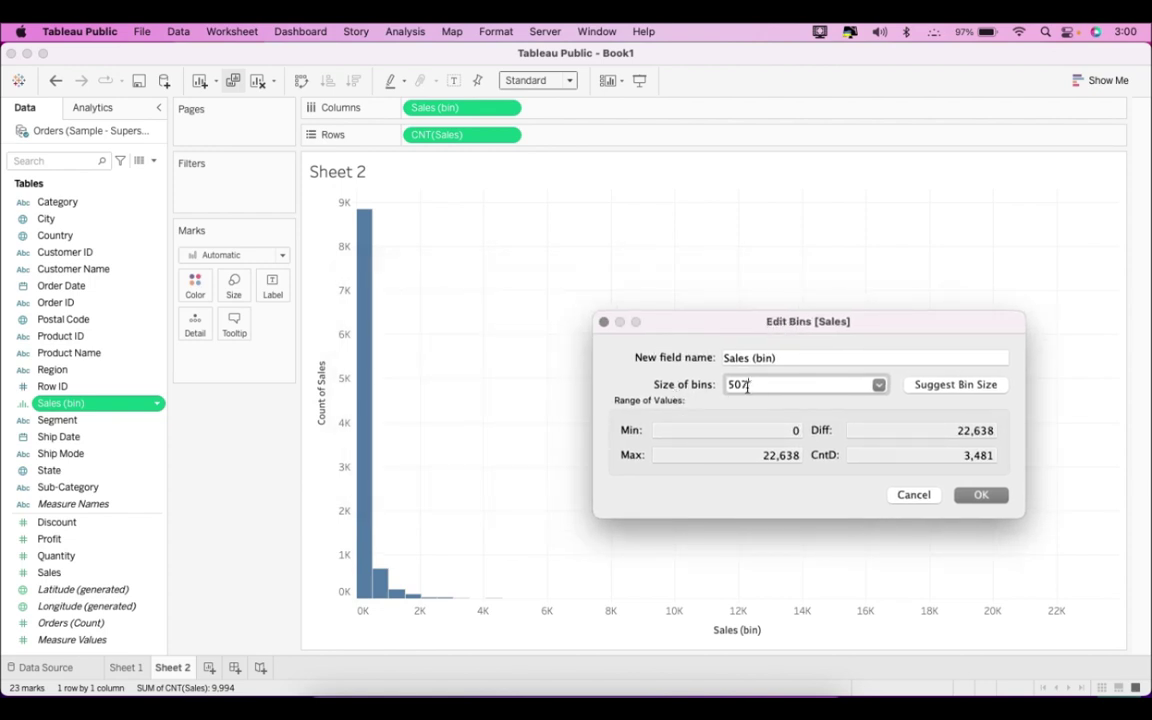
click(878, 385)
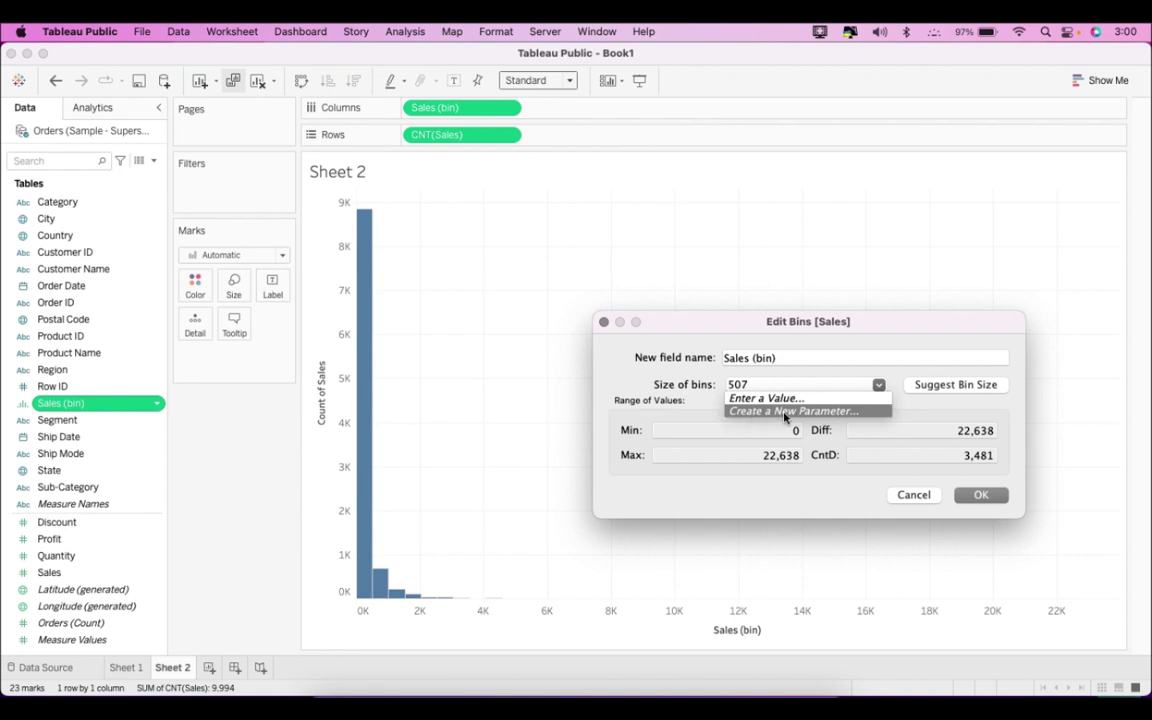
click(813, 411)
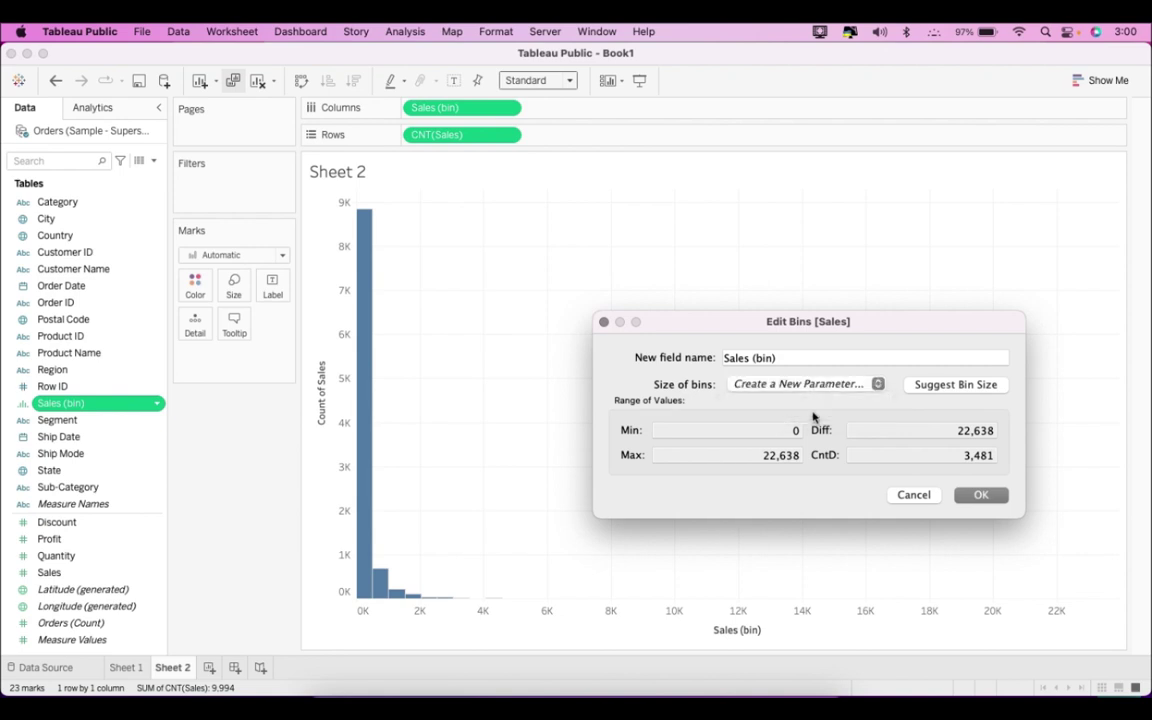
click(870, 386)
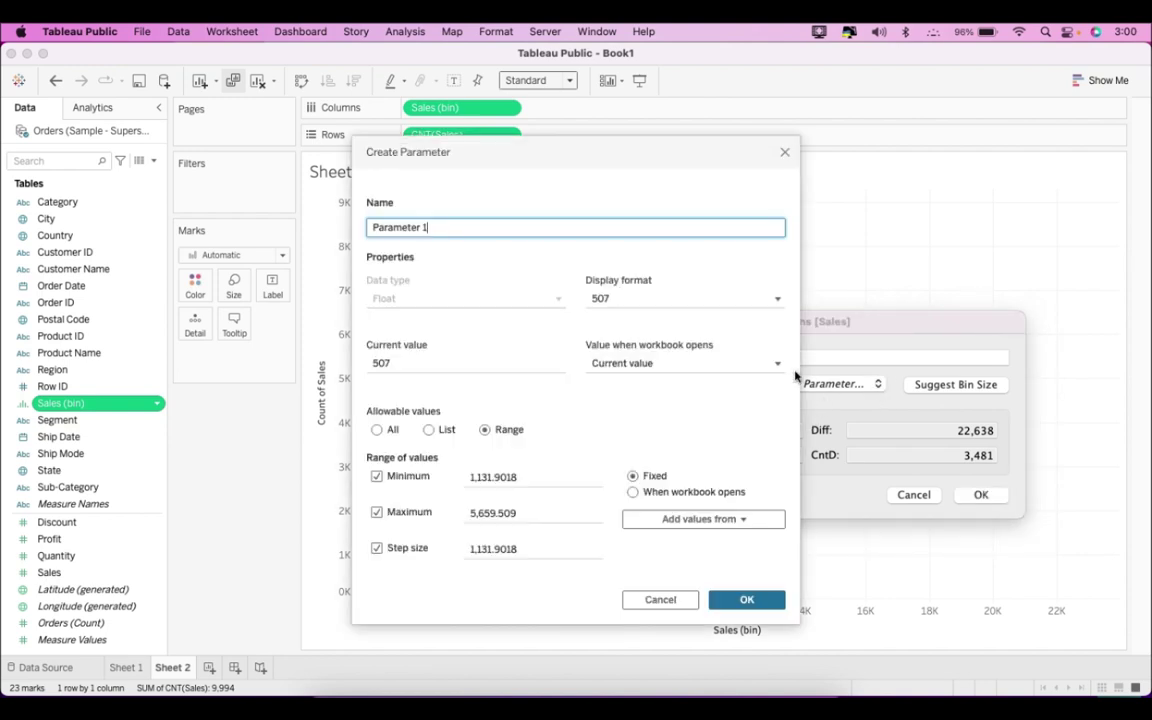
drag(455, 227, 370, 228)
text(PD)
click(750, 600)
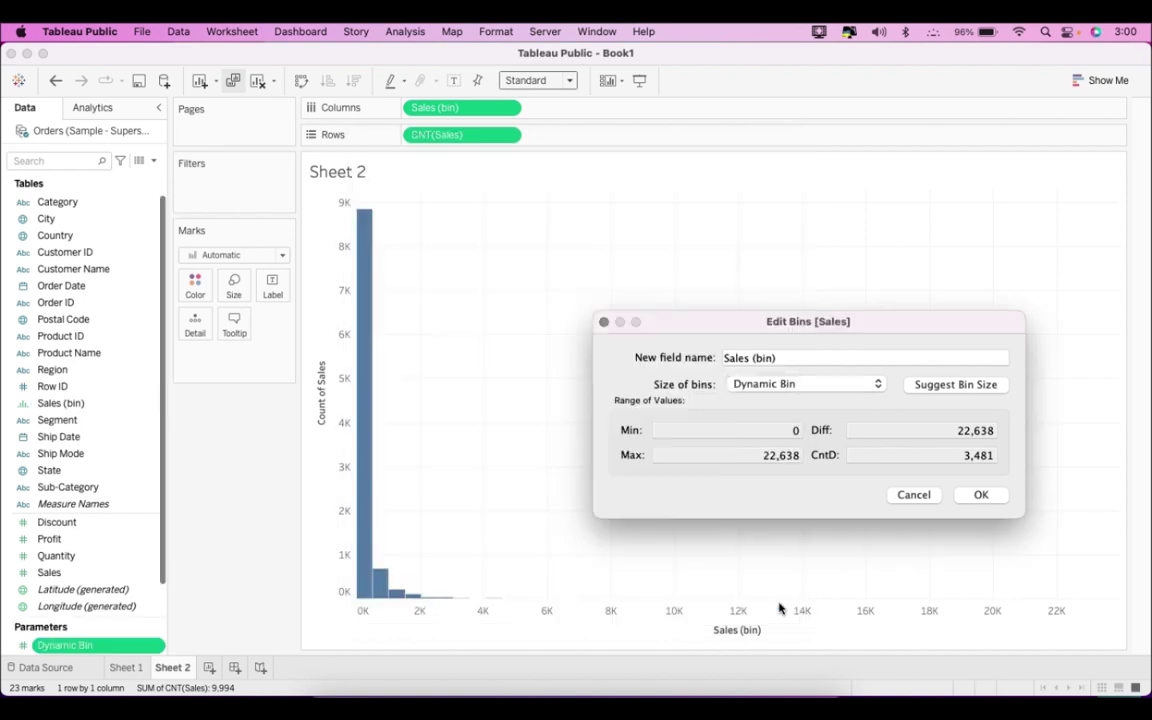
click(980, 500)
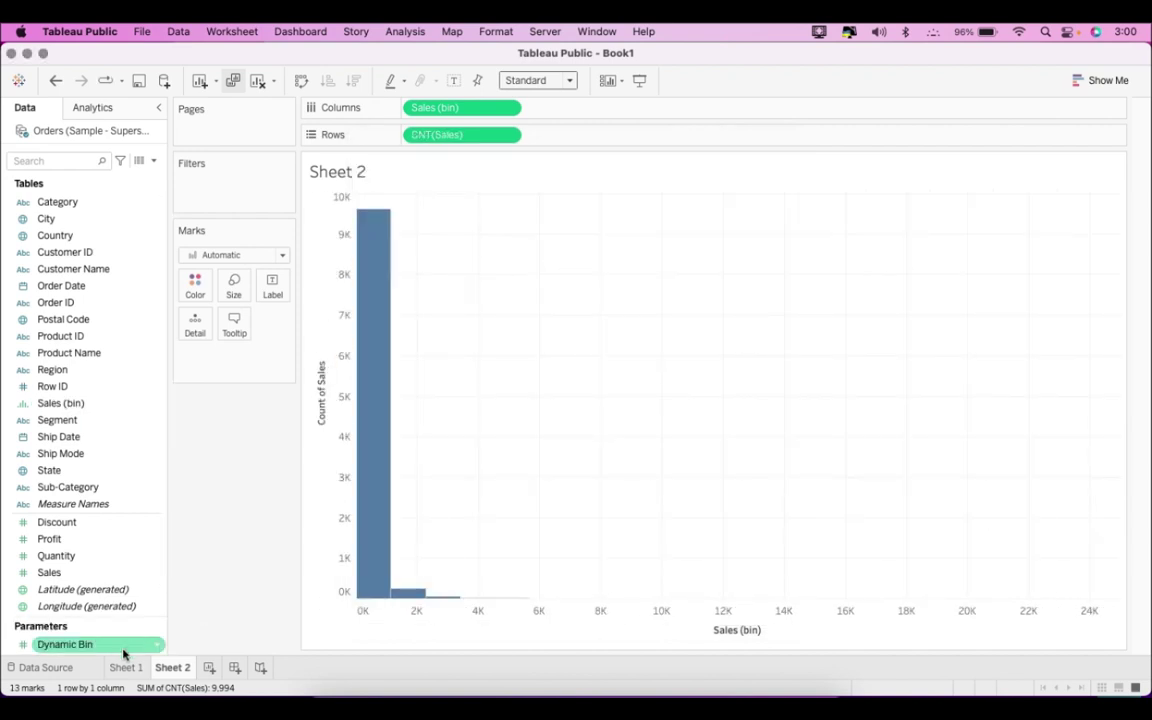
Show the Dynamic Bin control and widen the bins from 2,263.9036 up to 5,659.509
right_click(91, 650)
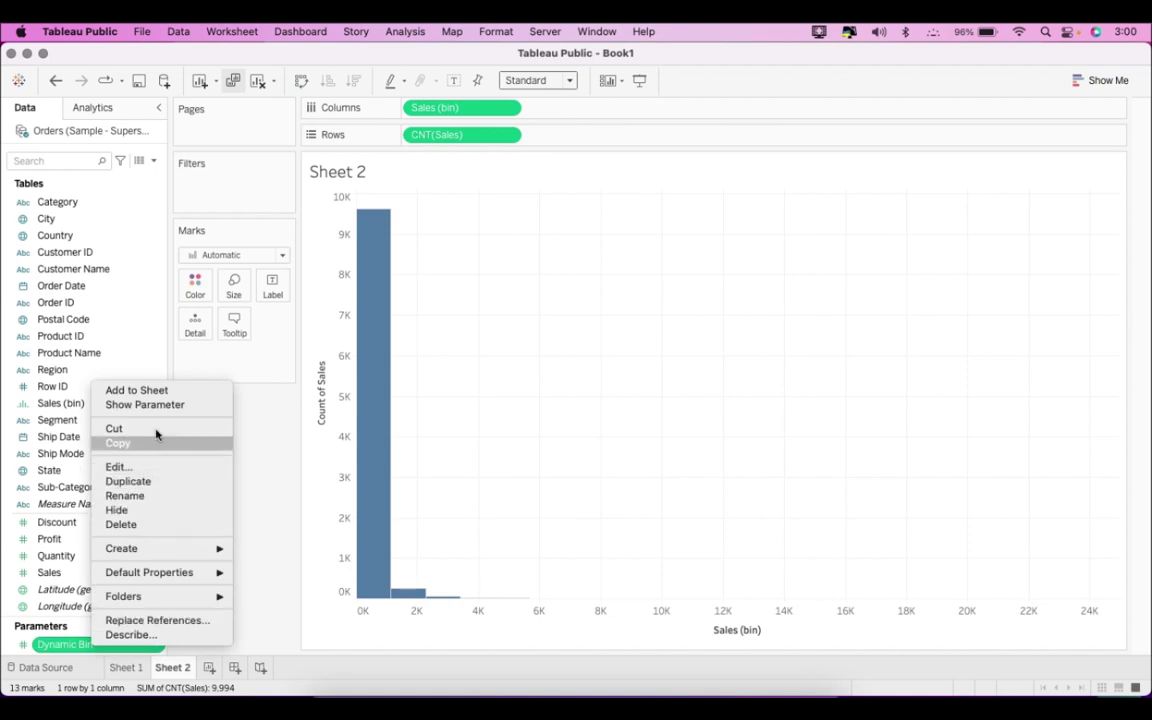
click(168, 405)
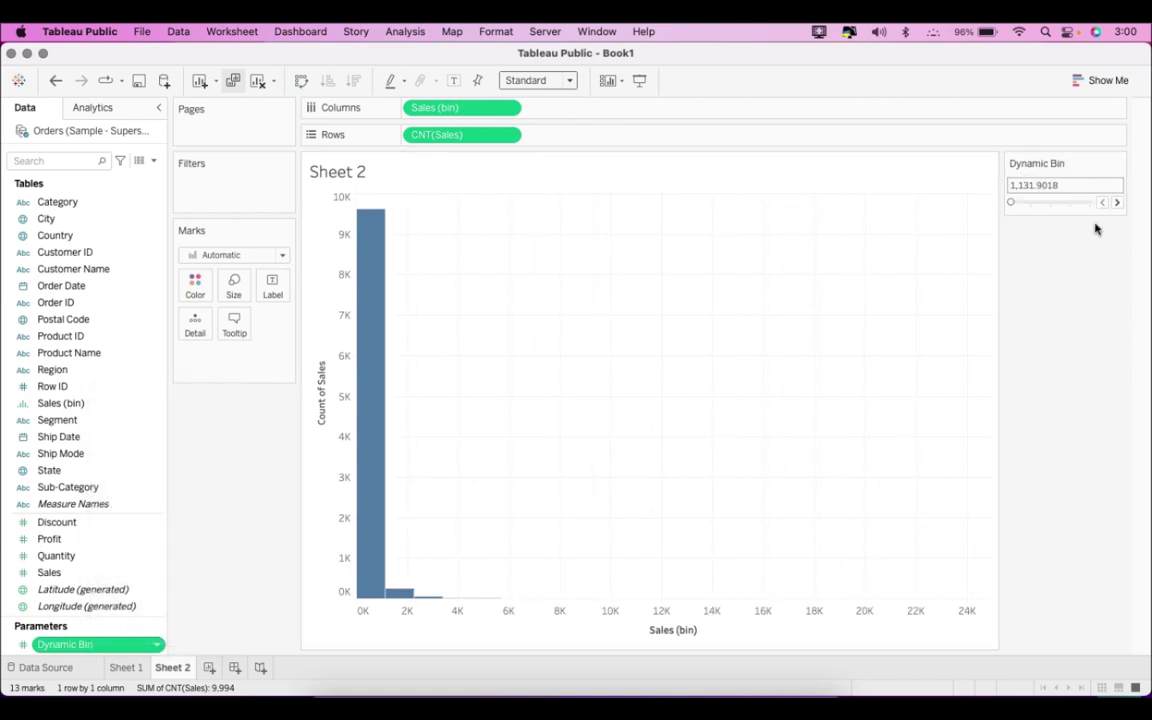
click(1117, 202)
click(1118, 203)
click(1118, 203)
click(1118, 203)
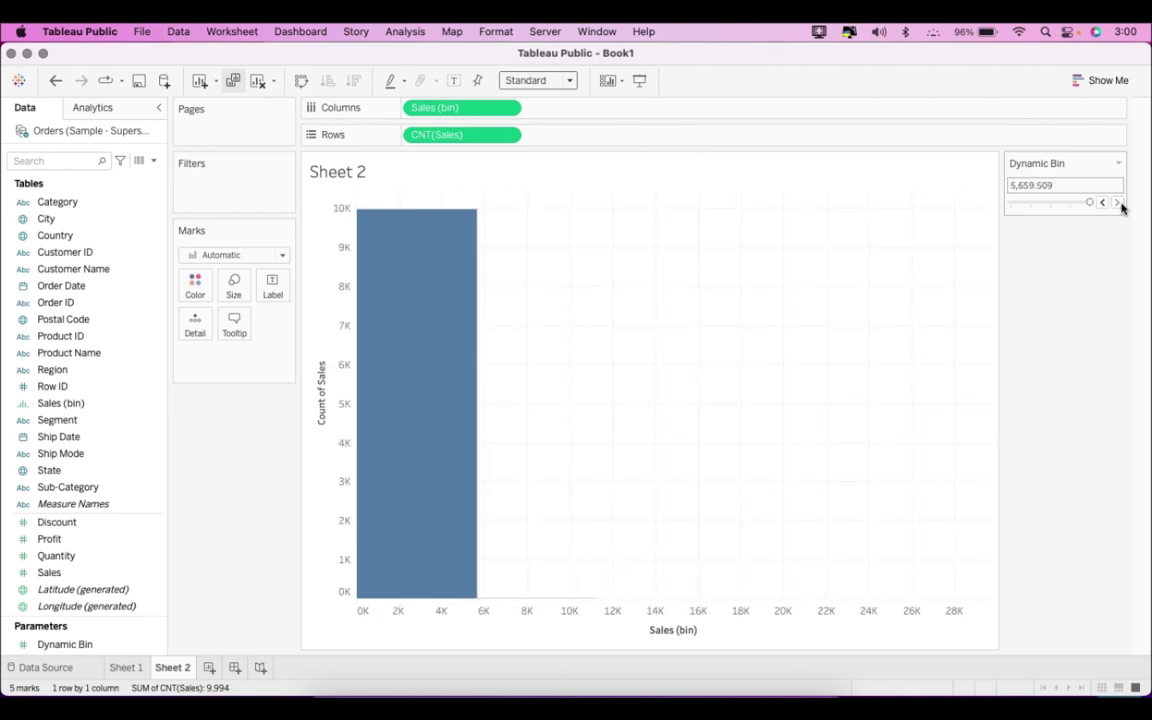
Narrow the bins back through 3,395.7054 to 1,131.9018, then return to the quiz slide
click(1102, 203)
click(1102, 203)
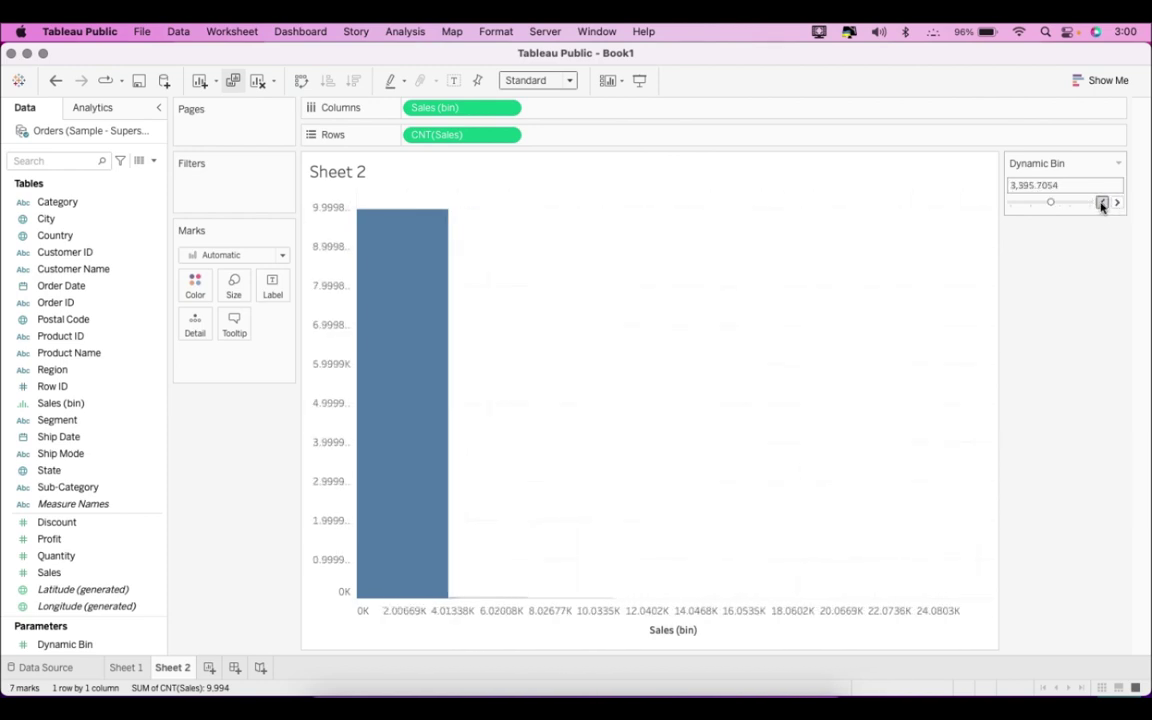
click(1102, 203)
click(1102, 203)
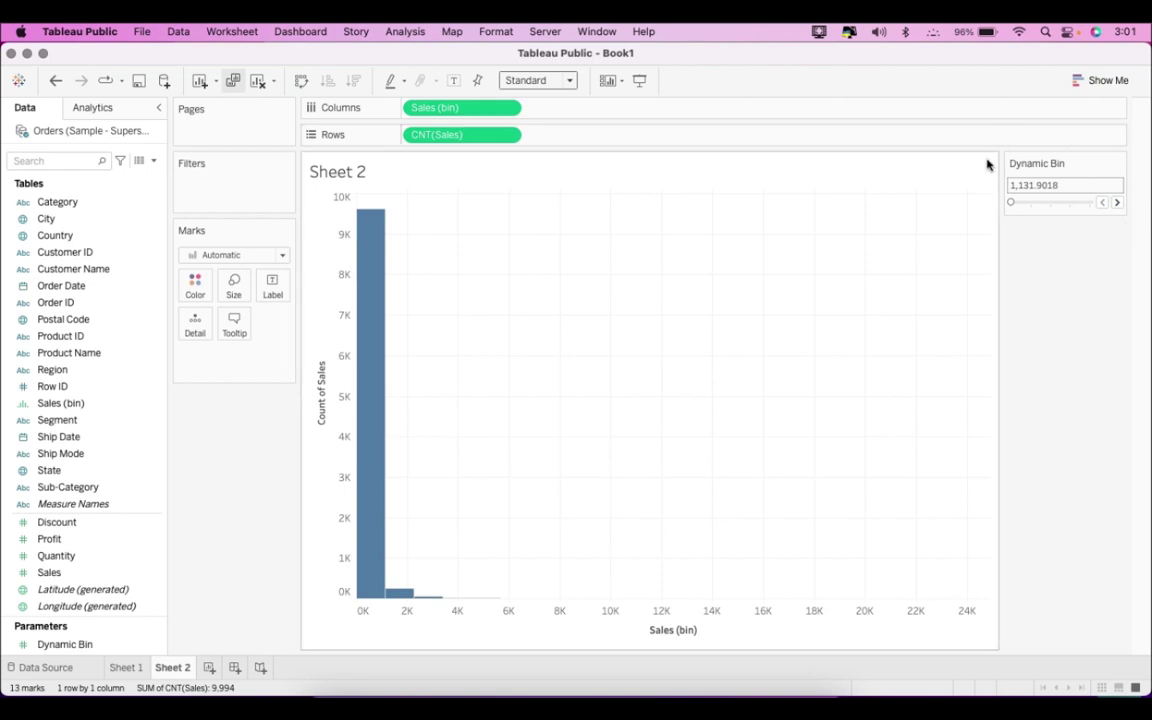
click(771, 700)
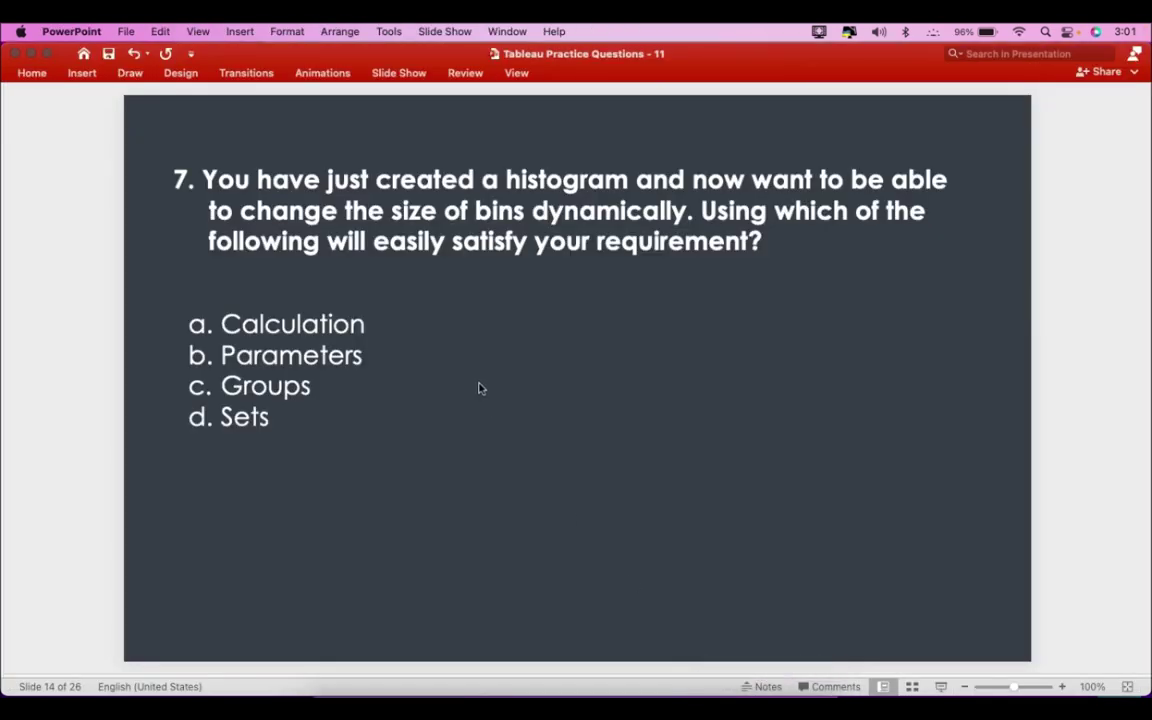
Show Parameters as the answer to question 7 on the dynamic histogram-bins slide
key(Down)
key(Down)
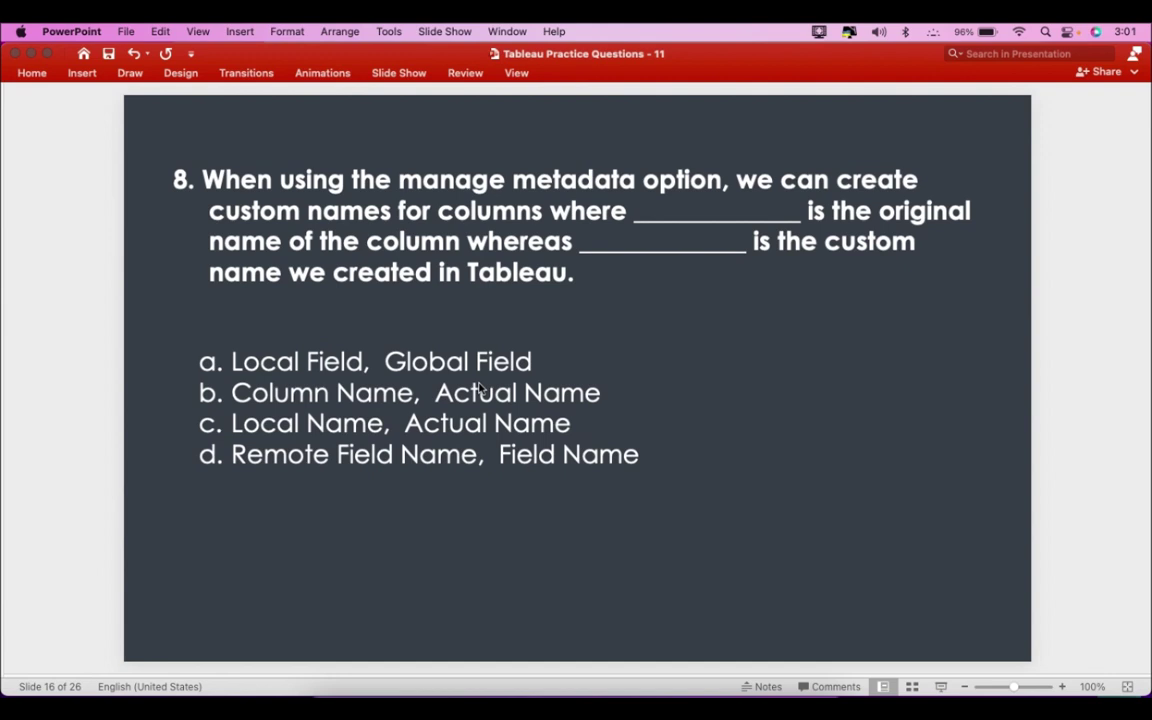
Open the Orders data source page, widen its Fields grid, and fit Tableau over the question slide
click(746, 700)
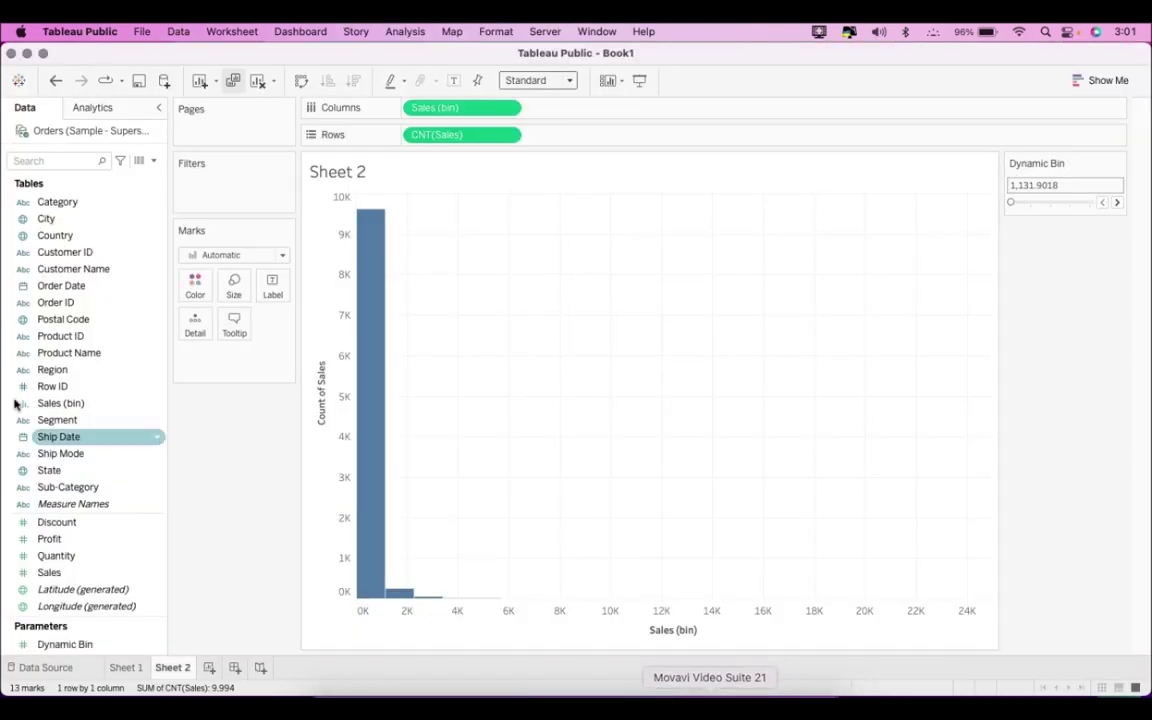
click(70, 668)
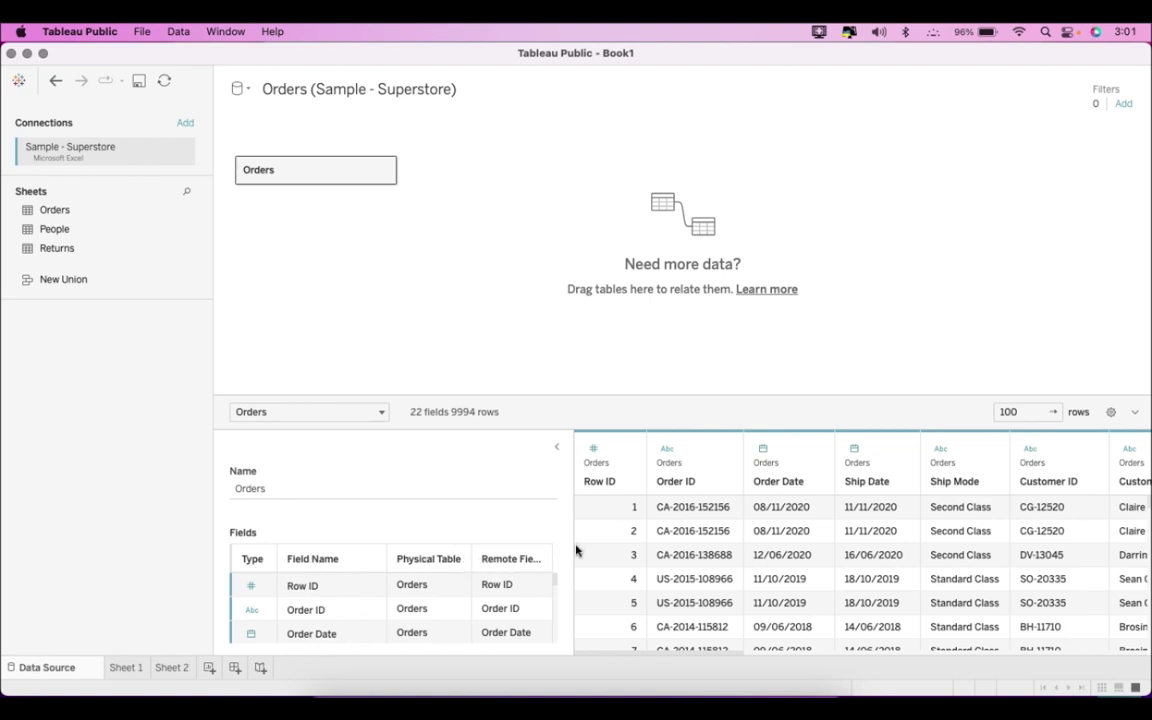
drag(570, 548, 717, 543)
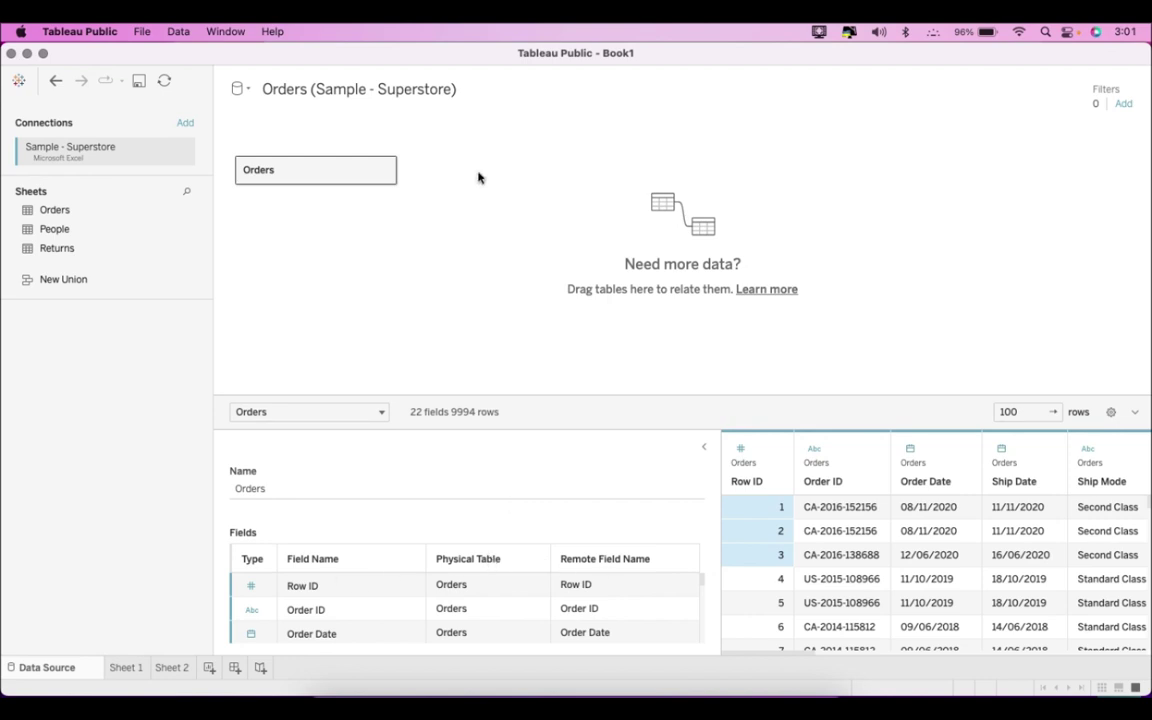
drag(321, 69, 544, 66)
drag(232, 48, 112, 204)
drag(480, 212, 898, 110)
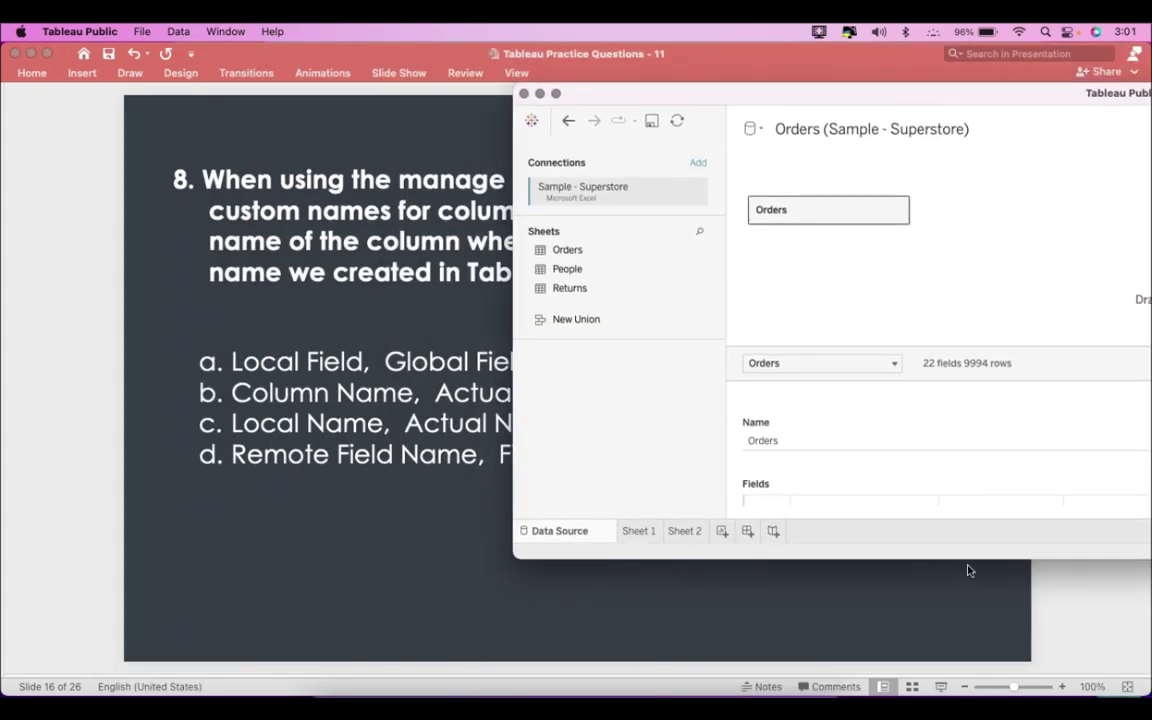
drag(970, 559, 962, 690)
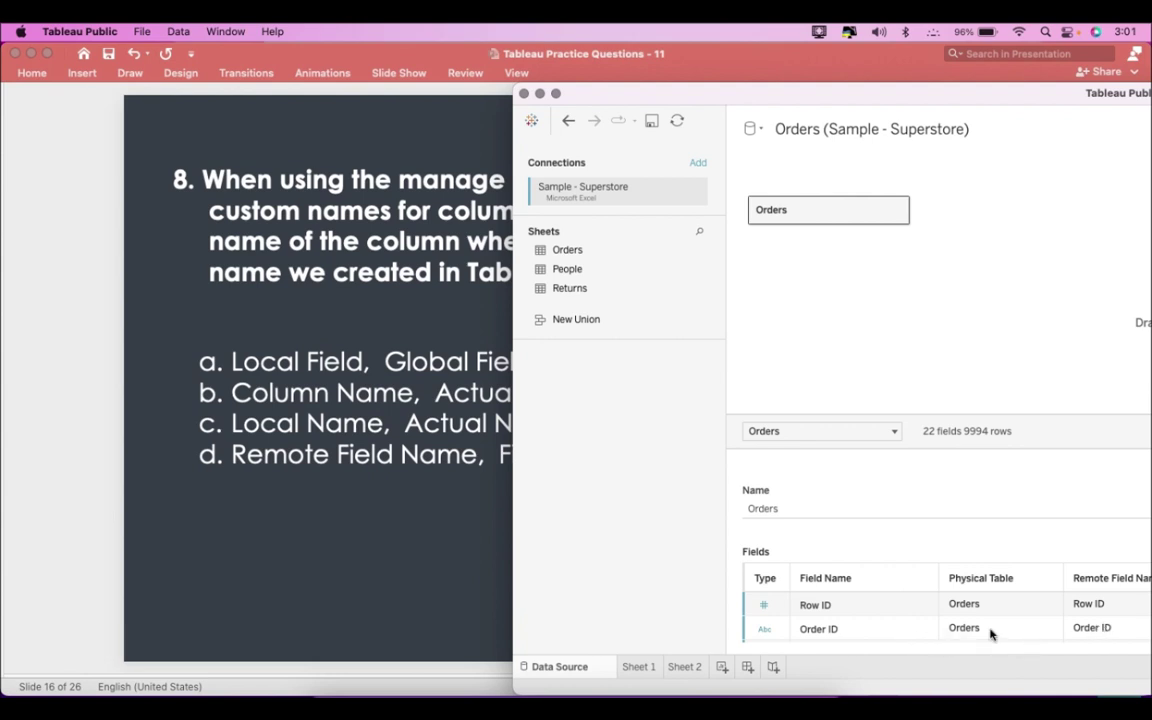
Rename the Order ID field to Order Number and confirm it in Sheet 1's Data pane
click(829, 629)
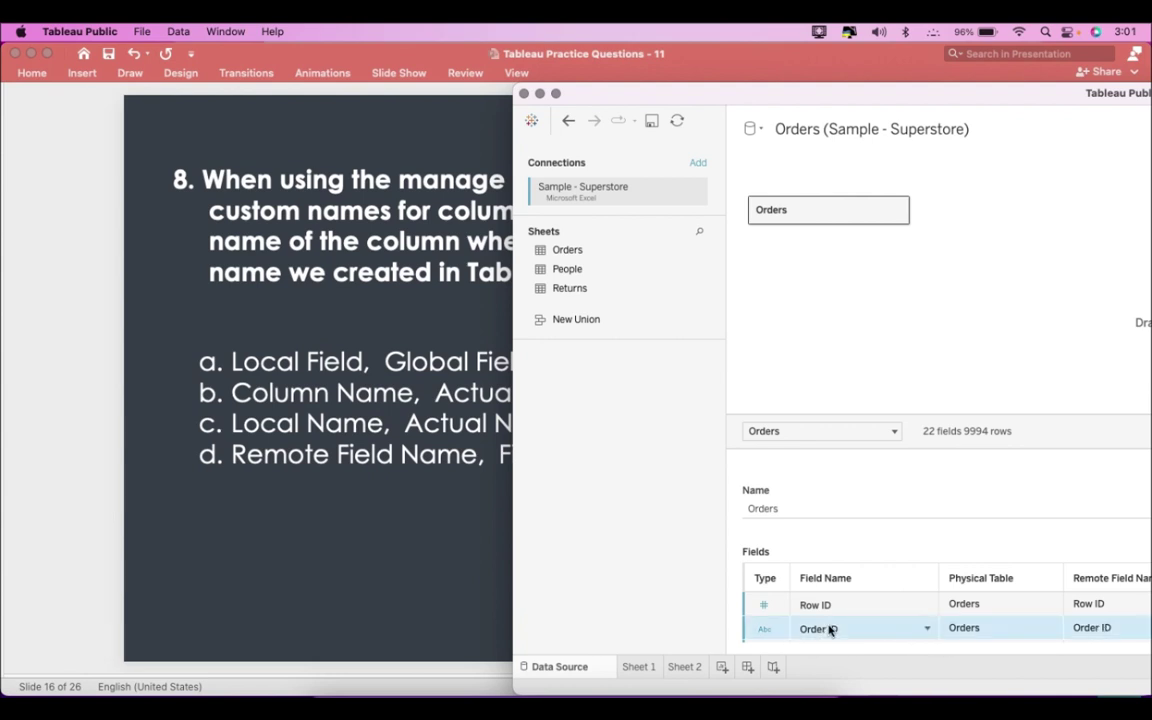
double_click(829, 628)
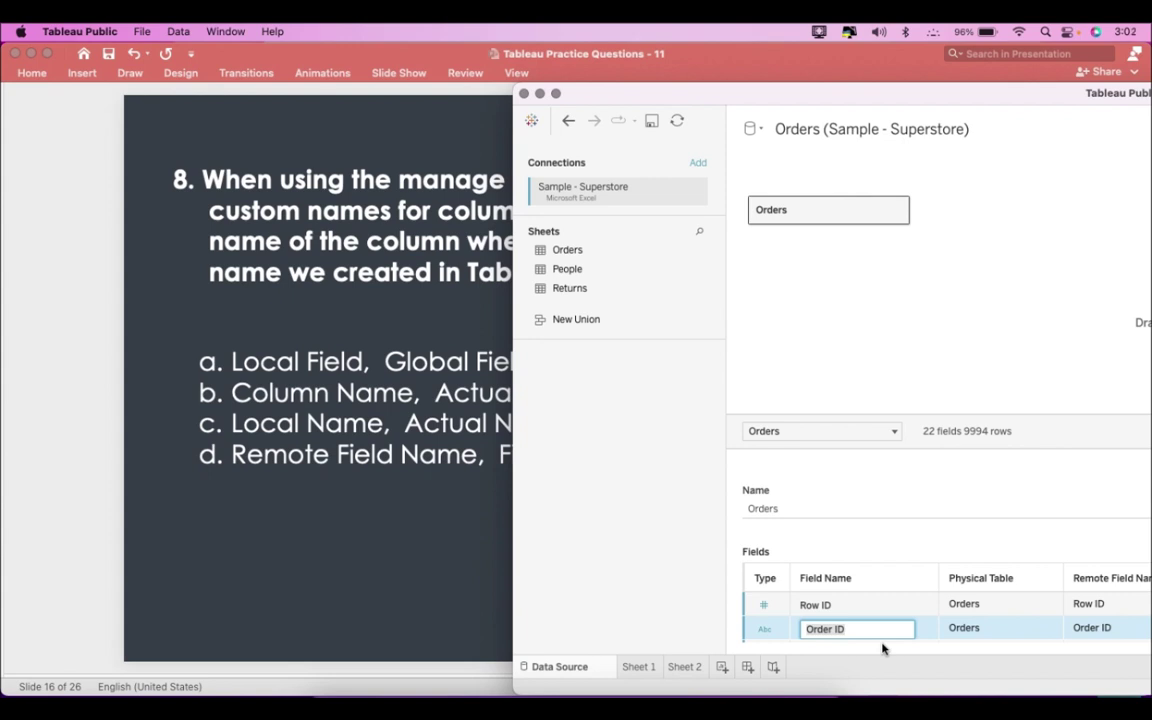
text(Or)
click(882, 649)
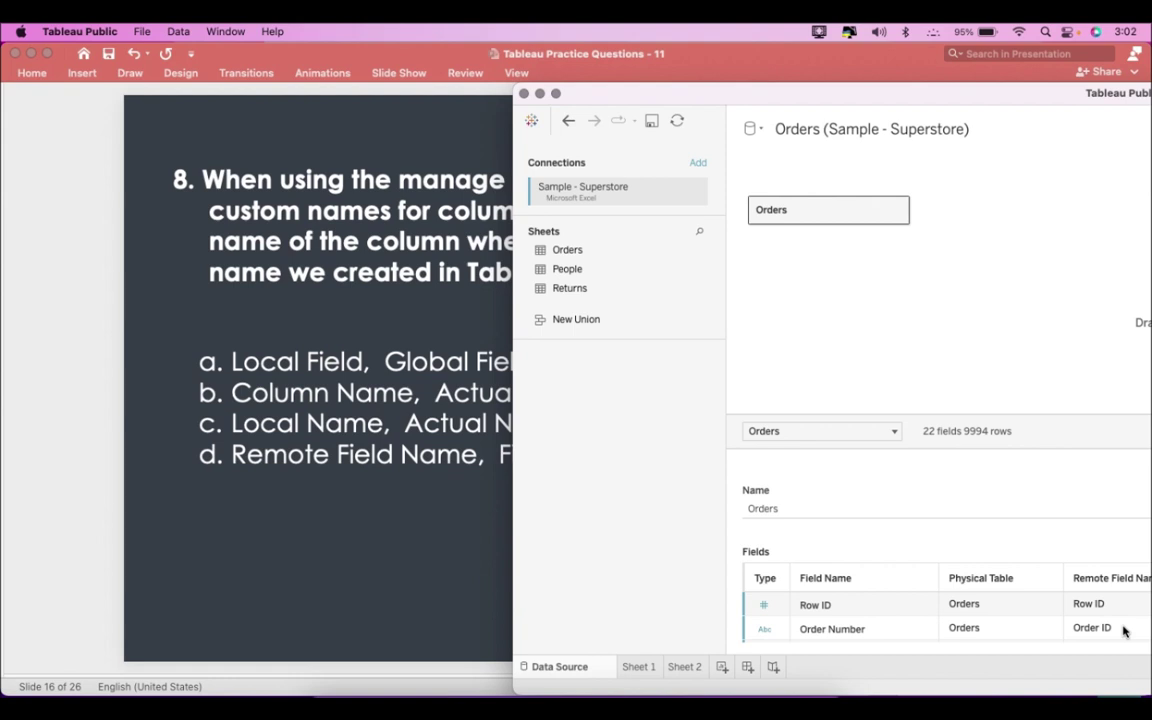
click(651, 668)
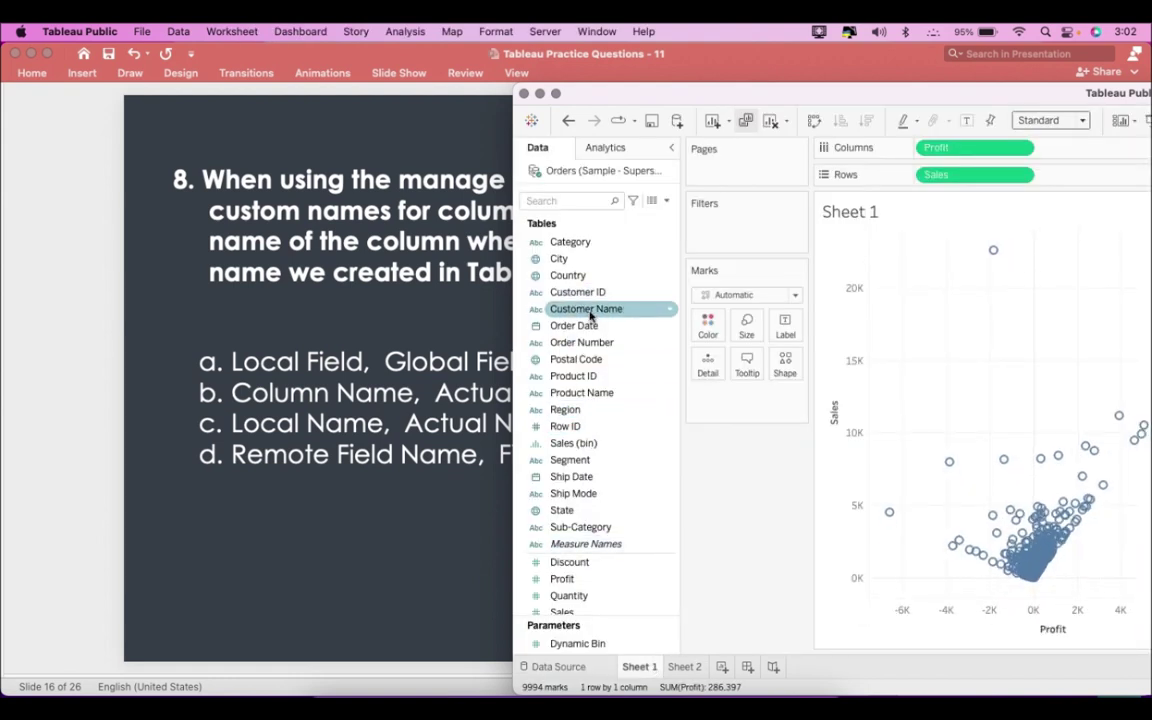
click(605, 344)
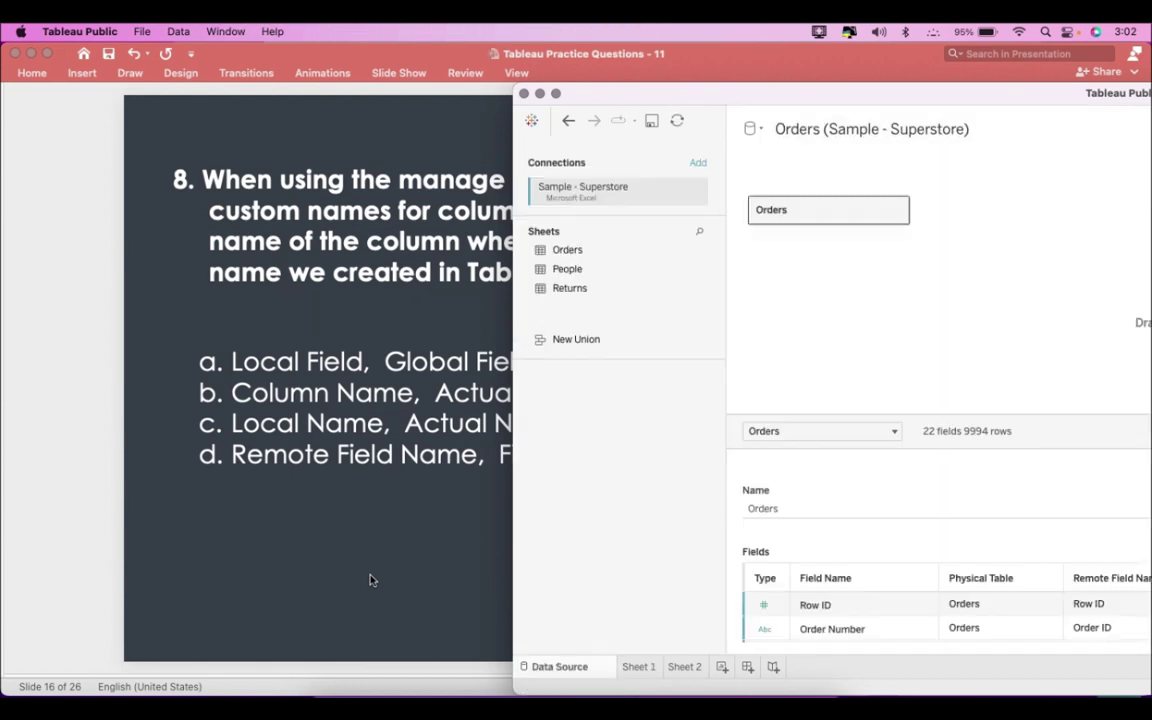
click(368, 578)
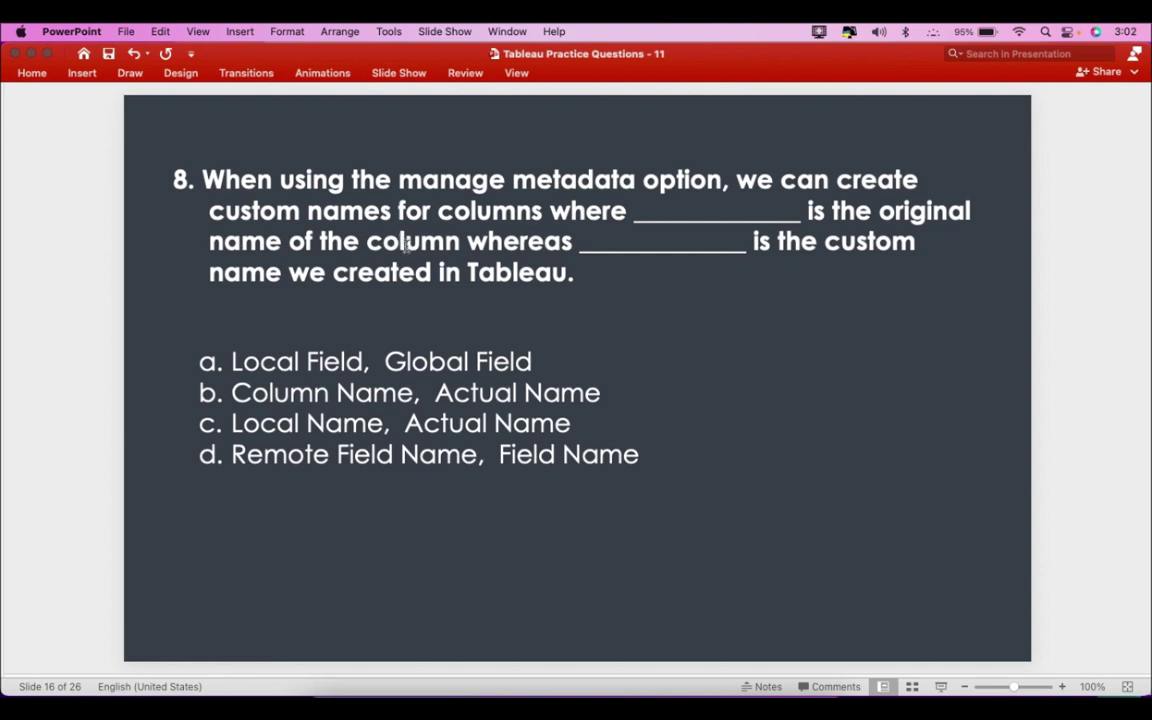
Highlight Remote Field Name and Field Name in option d, comparing them with Tableau's Fields grid
click(745, 692)
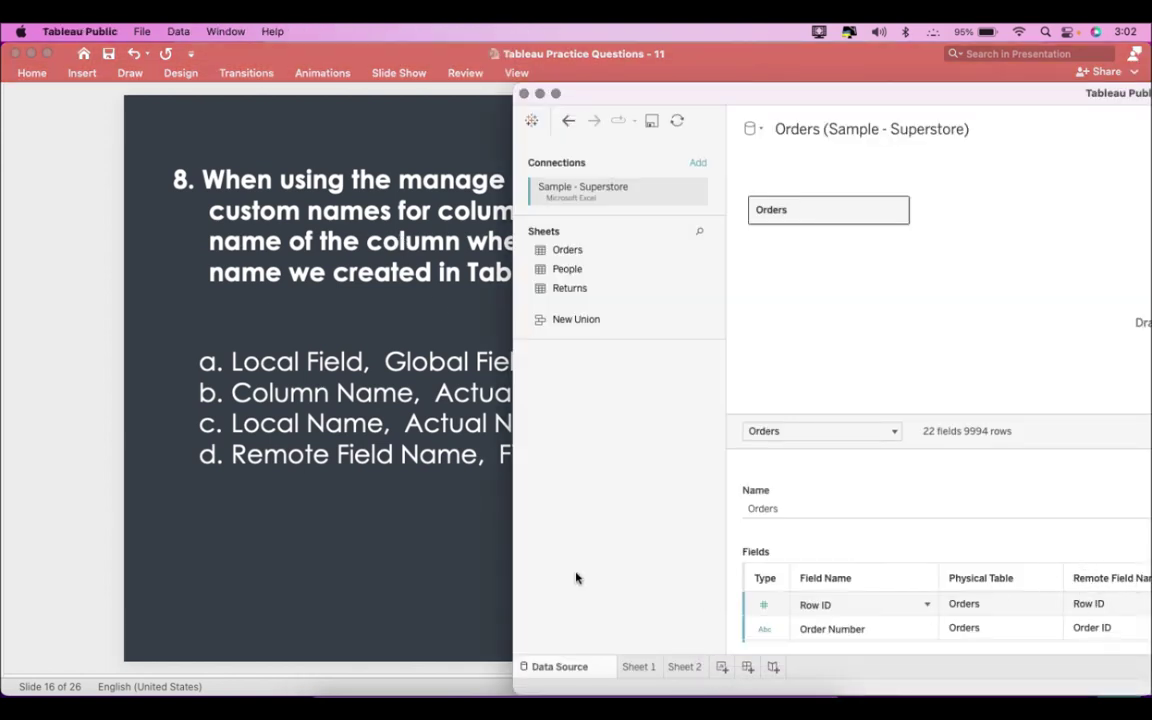
click(435, 495)
drag(233, 453, 448, 452)
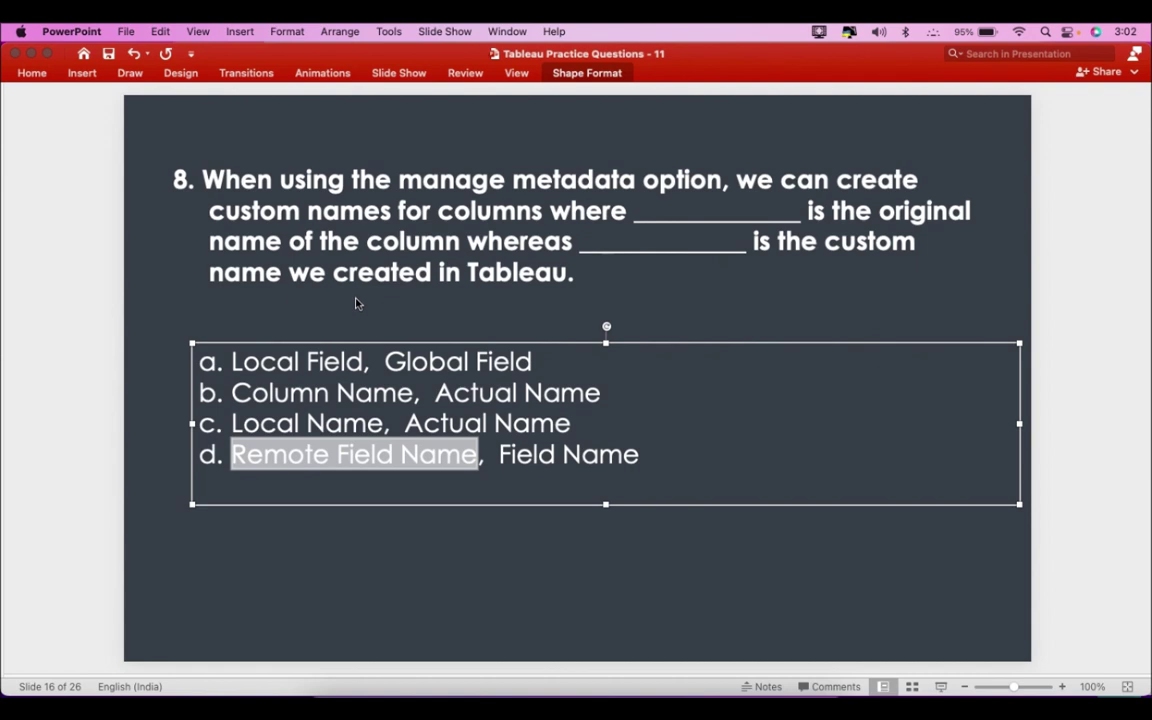
click(745, 700)
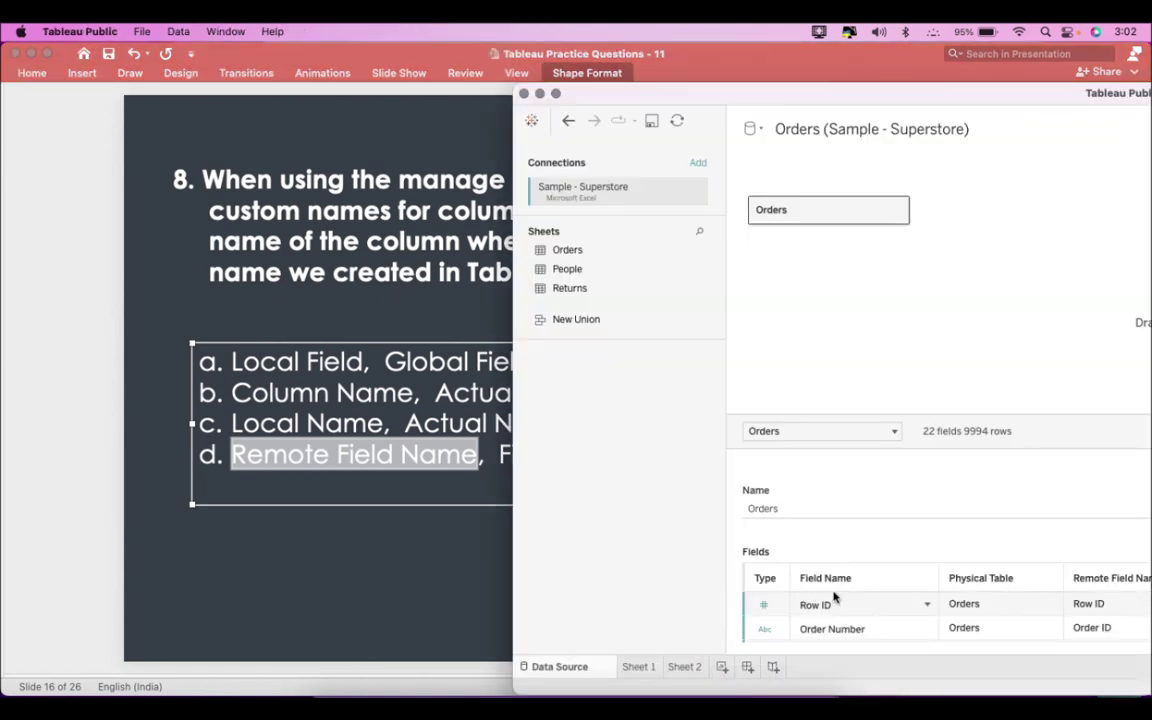
click(332, 600)
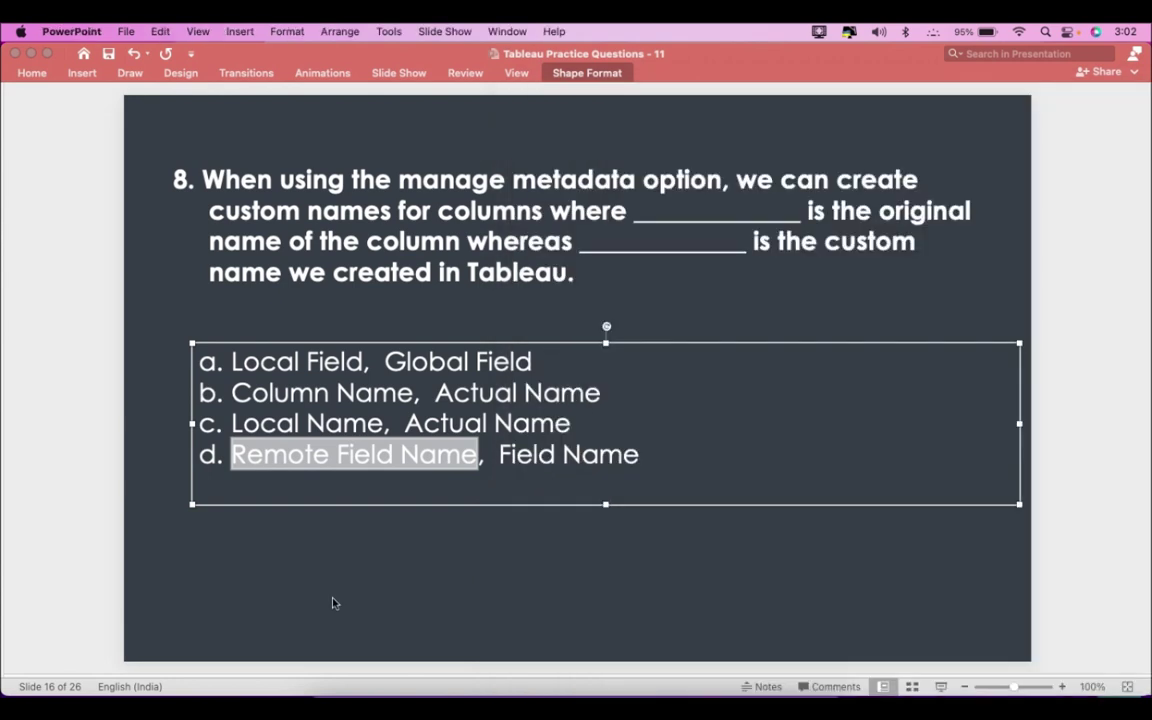
drag(499, 455, 676, 460)
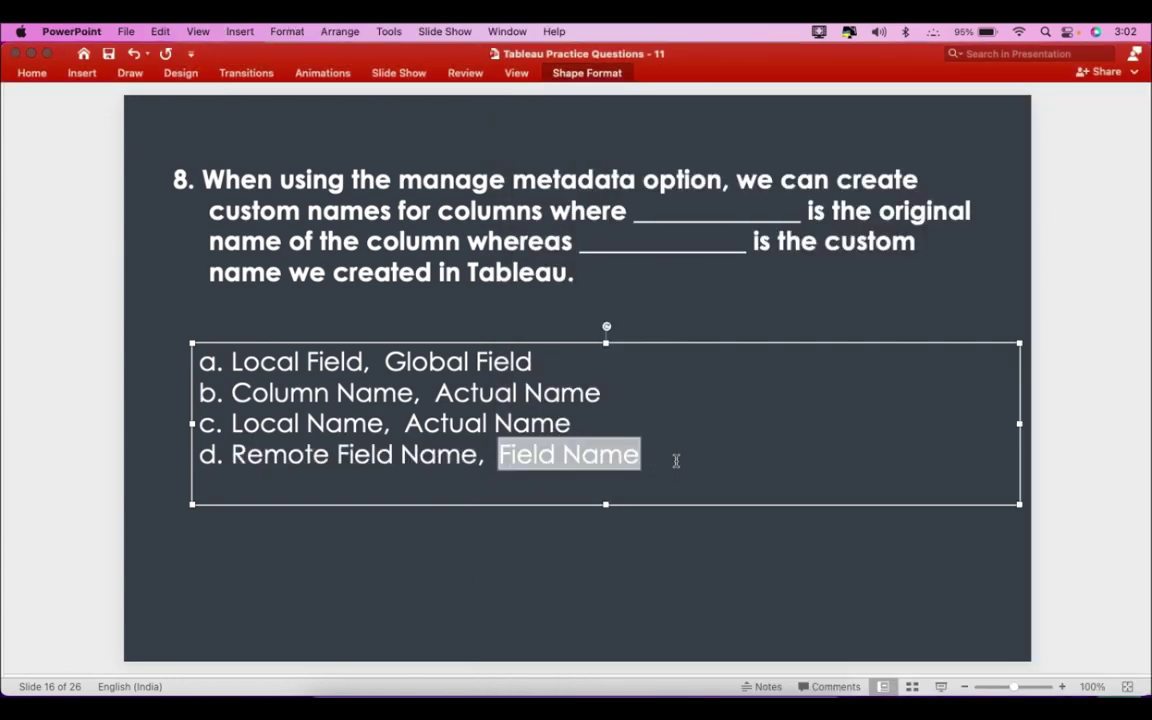
click(590, 556)
Reveal answer d for question 8 and advance to slide 18's URL prefixes question
key(Down)
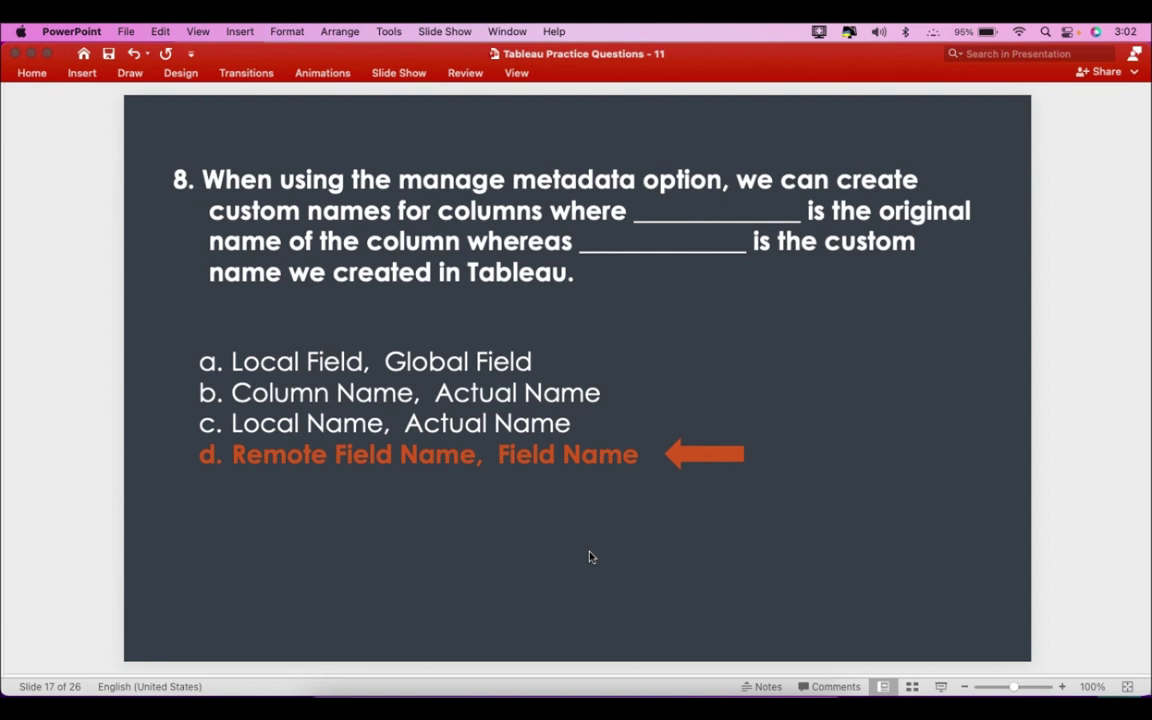
key(Down)
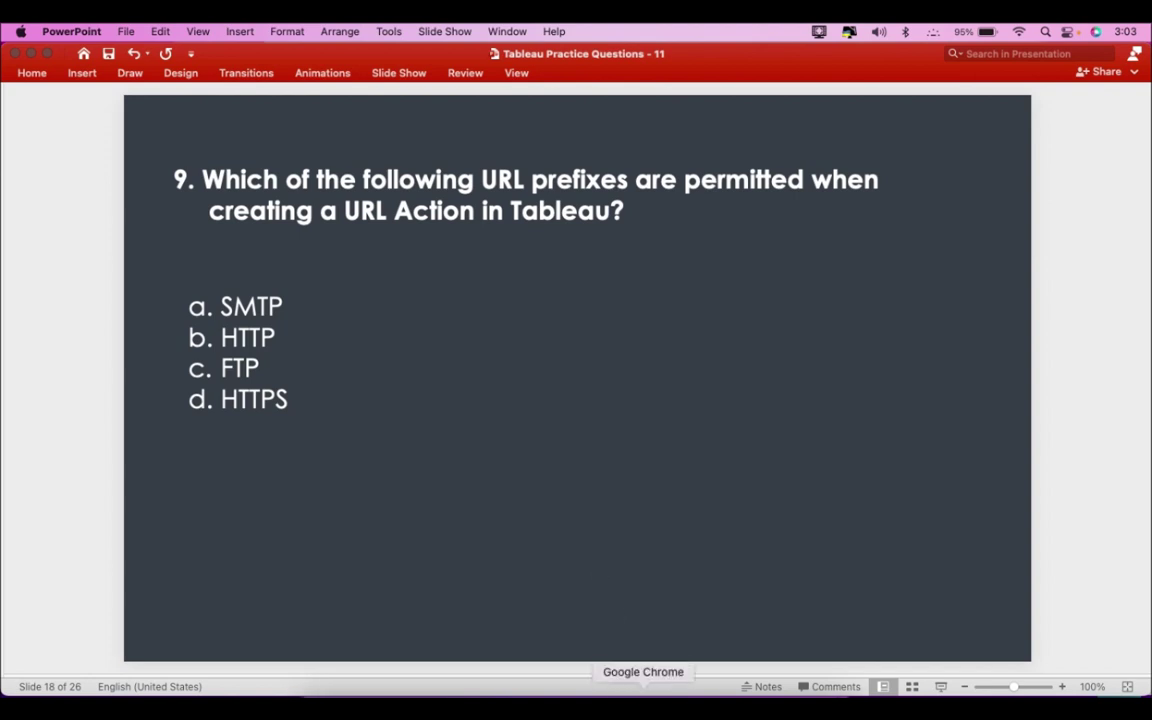
click(642, 698)
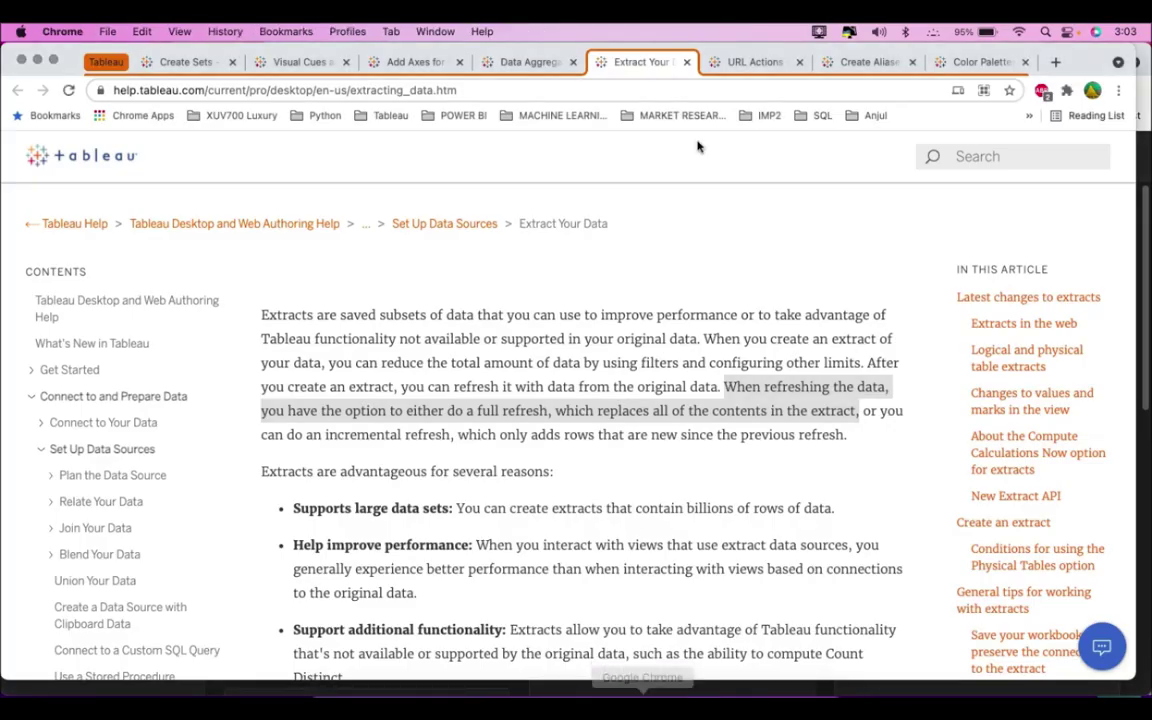
Open the URL Actions help article and highlight its list of permitted URL prefixes
click(755, 62)
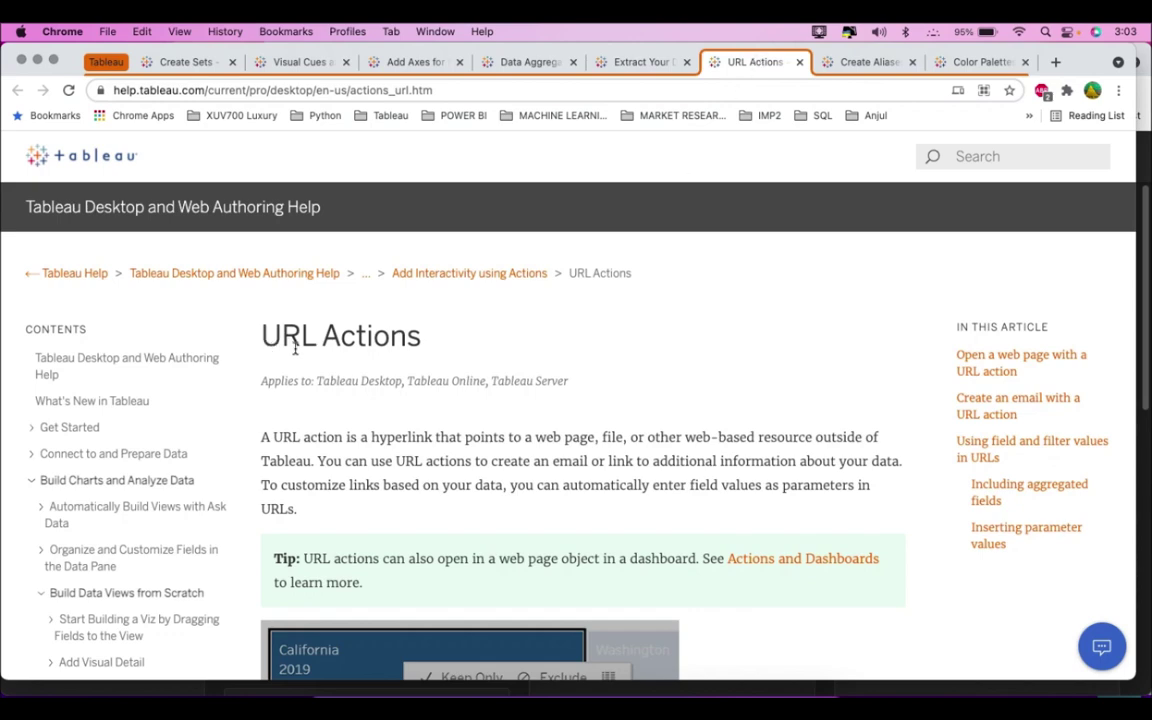
scroll(473, 484, down, 10)
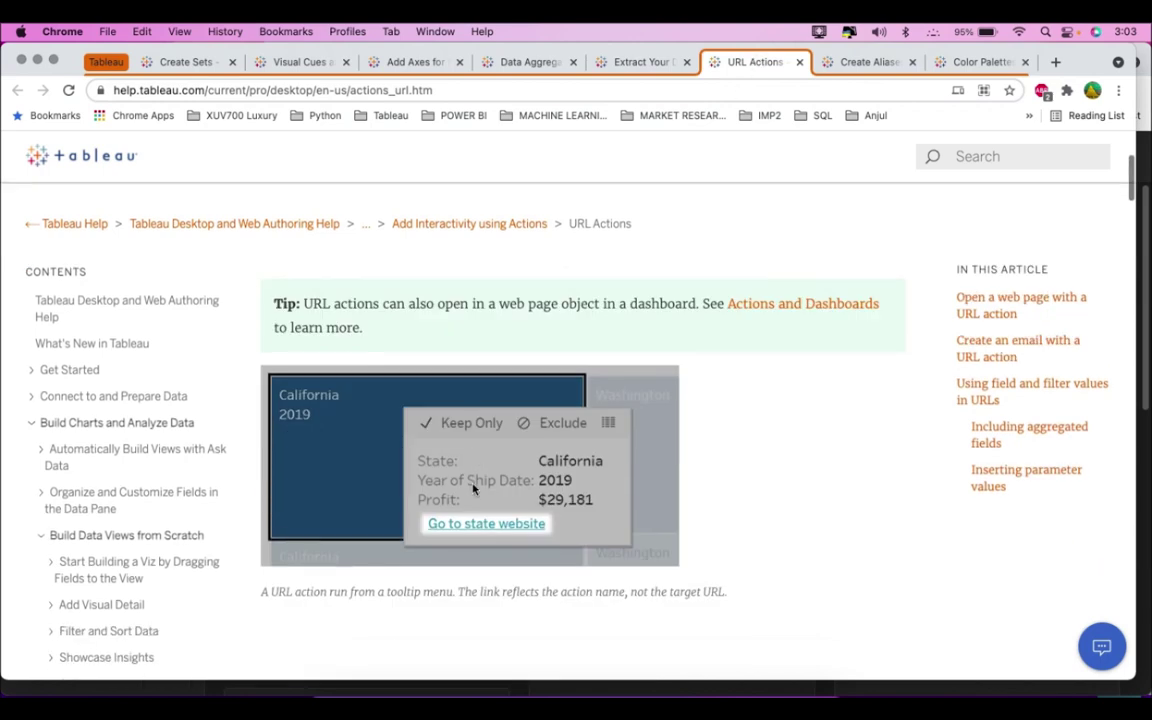
scroll(473, 483, down, 10)
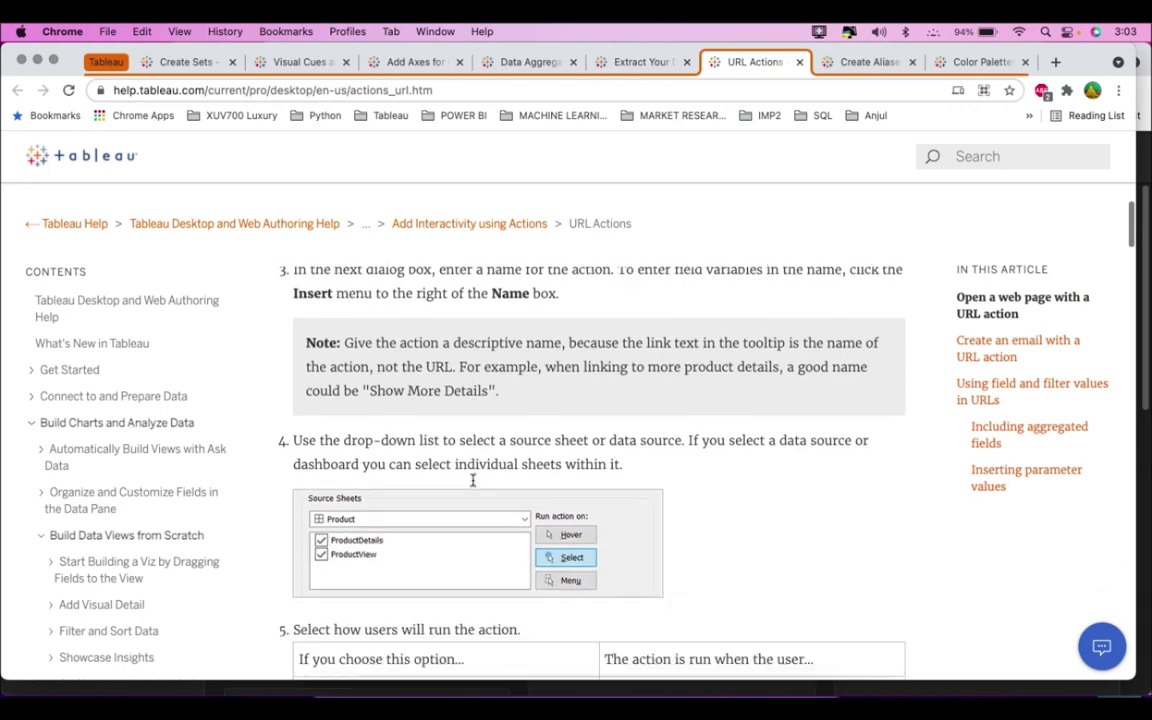
scroll(473, 485, down, 10)
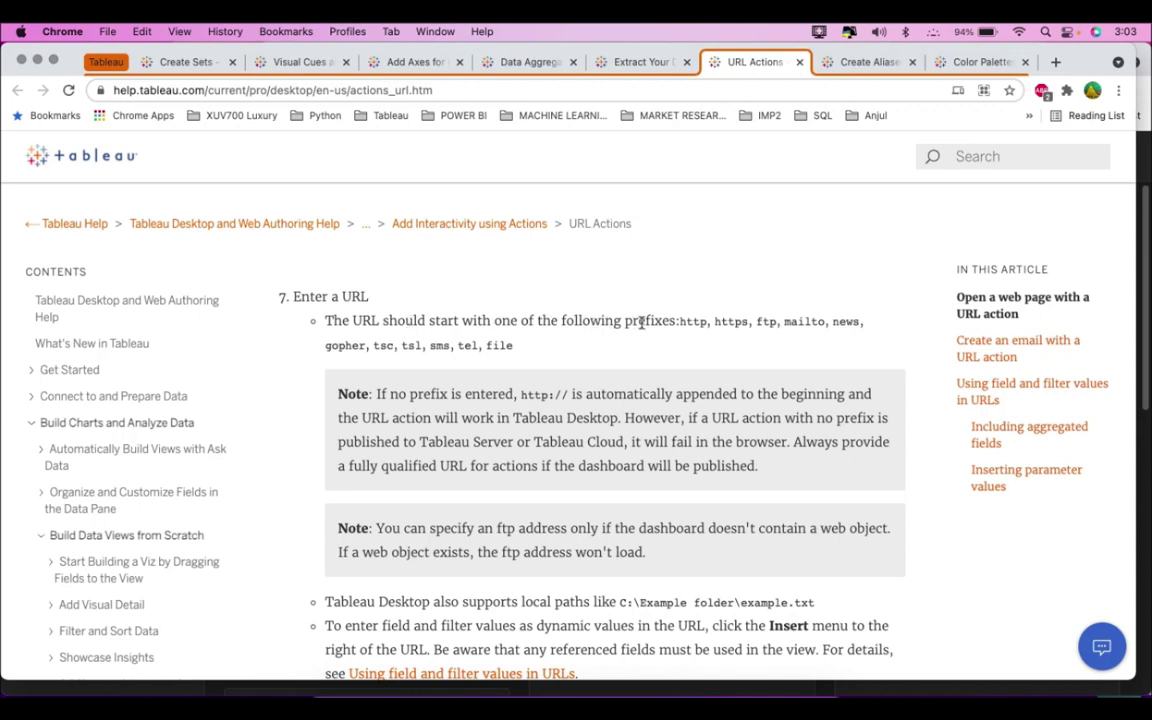
drag(681, 322, 865, 335)
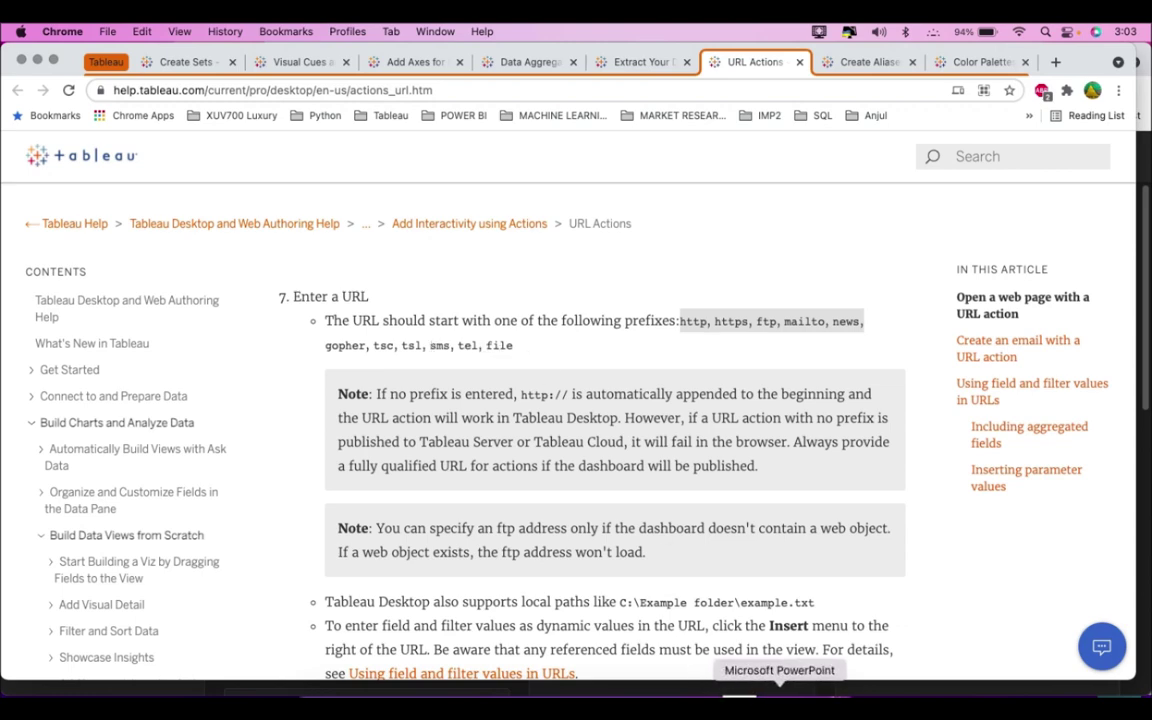
Reposition and maximize the PowerPoint window, then move it down to uncover the help page
click(795, 690)
drag(247, 54, 898, 60)
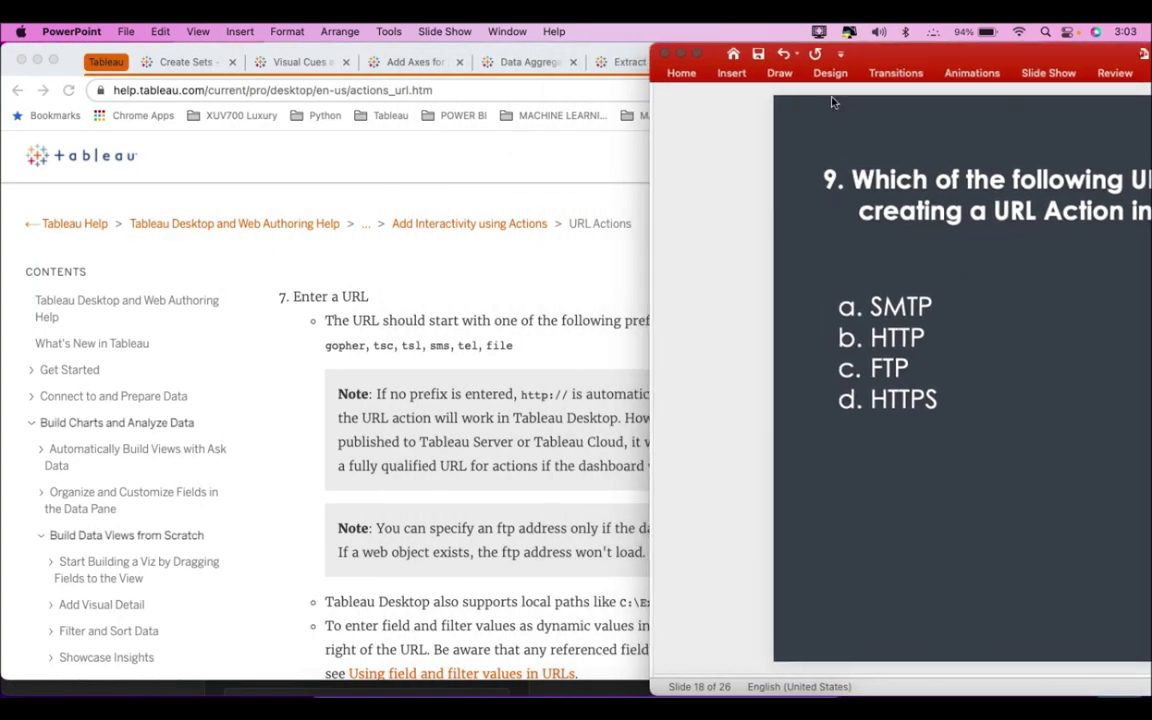
drag(804, 46, 508, 53)
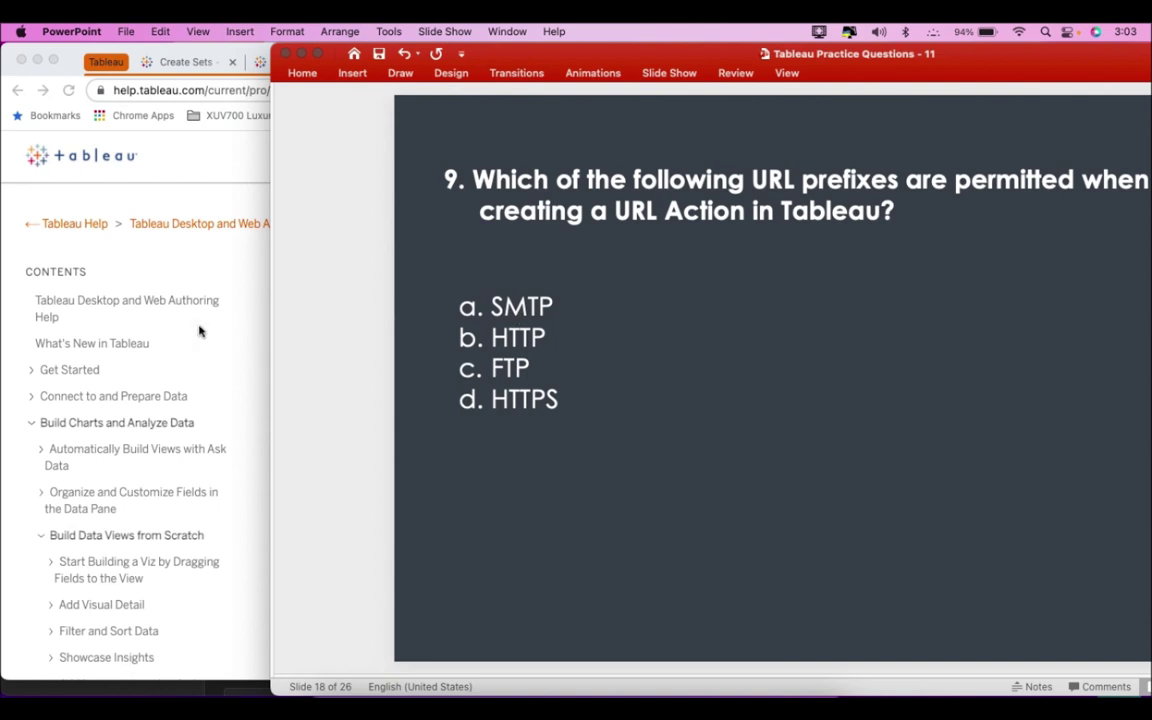
double_click(631, 53)
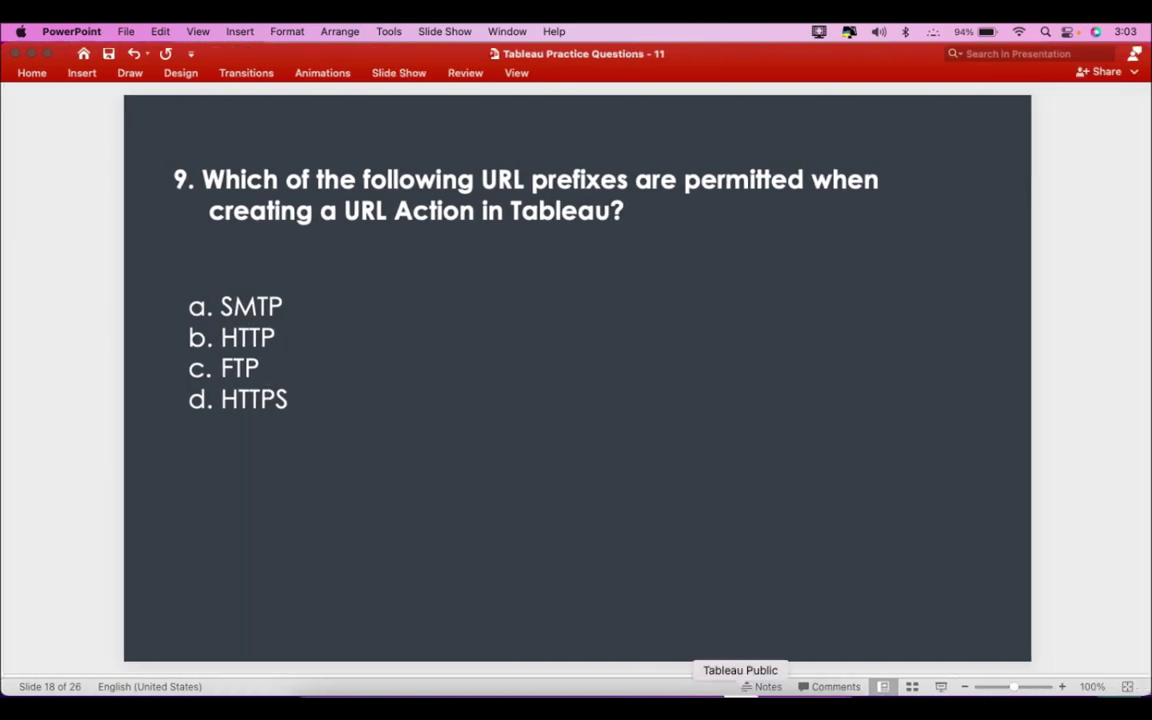
drag(313, 56, 375, 571)
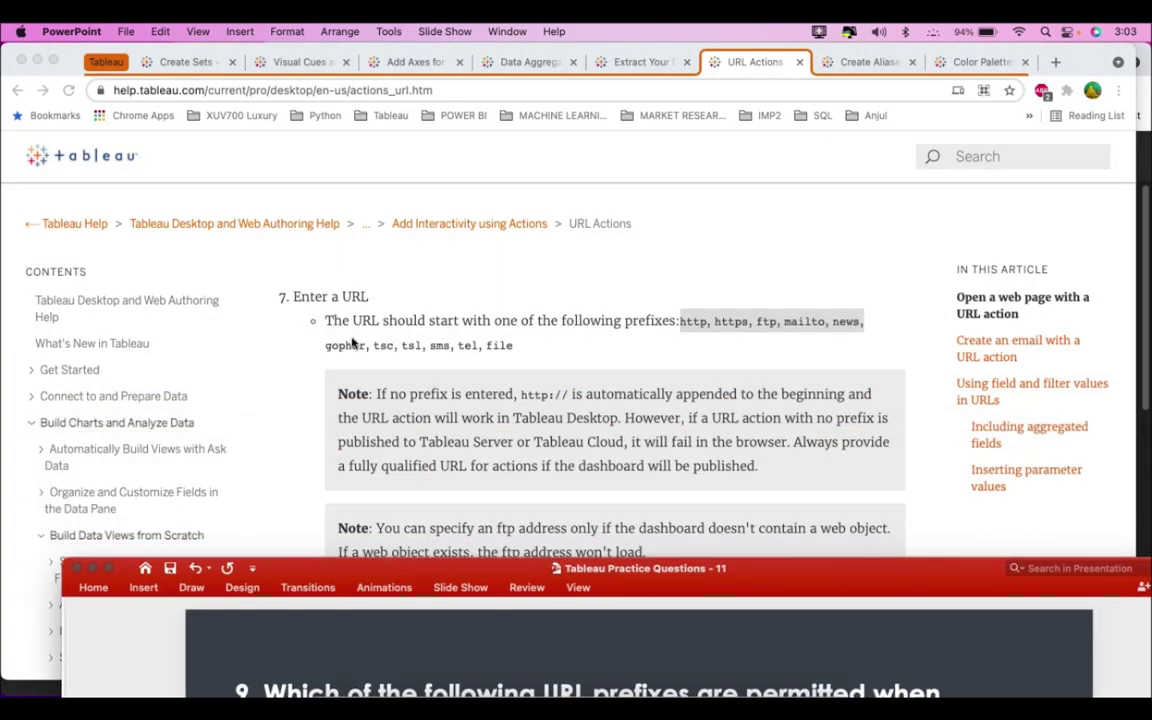
Review the URL Actions help page again for the permitted prefix details
click(582, 366)
scroll(805, 442, down, 5)
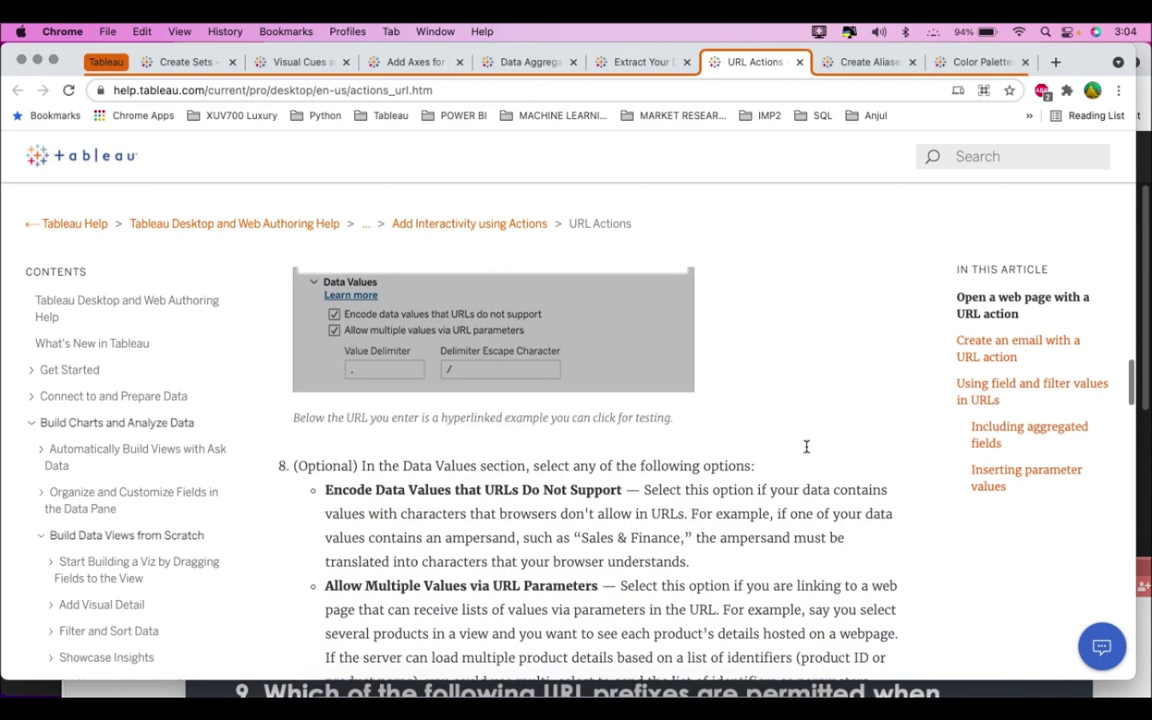
scroll(806, 448, down, 3)
scroll(805, 455, up, 8)
scroll(805, 458, up, 10)
scroll(805, 463, down, 1)
scroll(818, 540, down, 10)
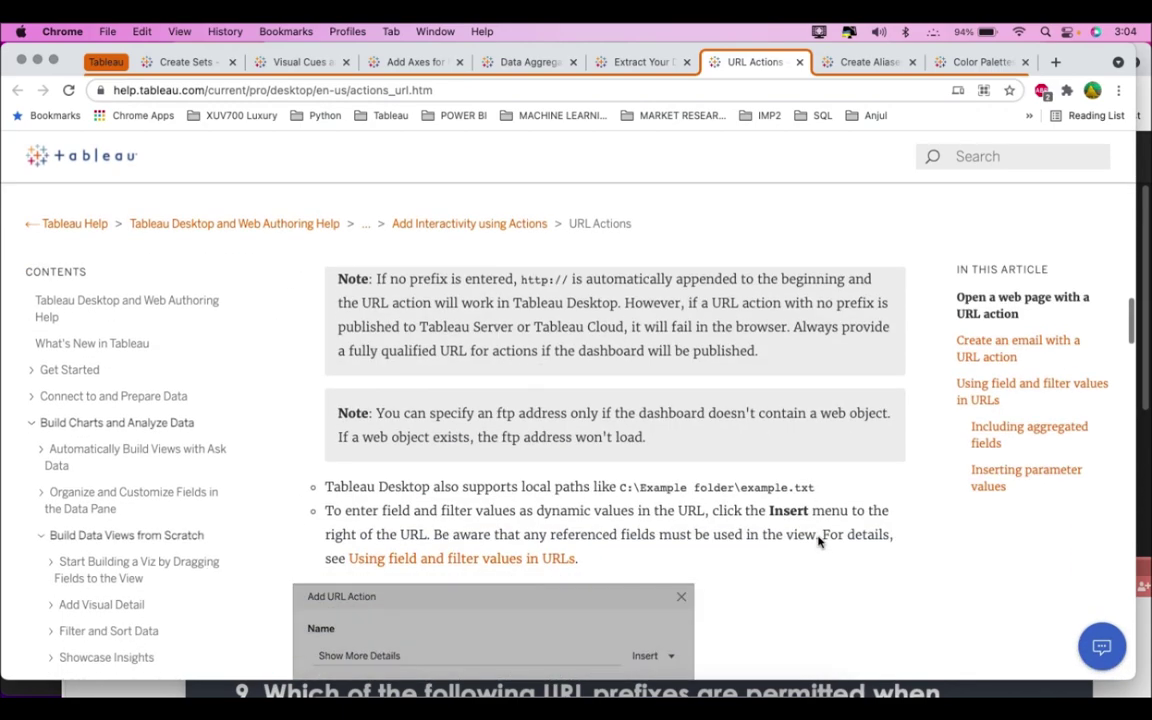
scroll(818, 540, down, 15)
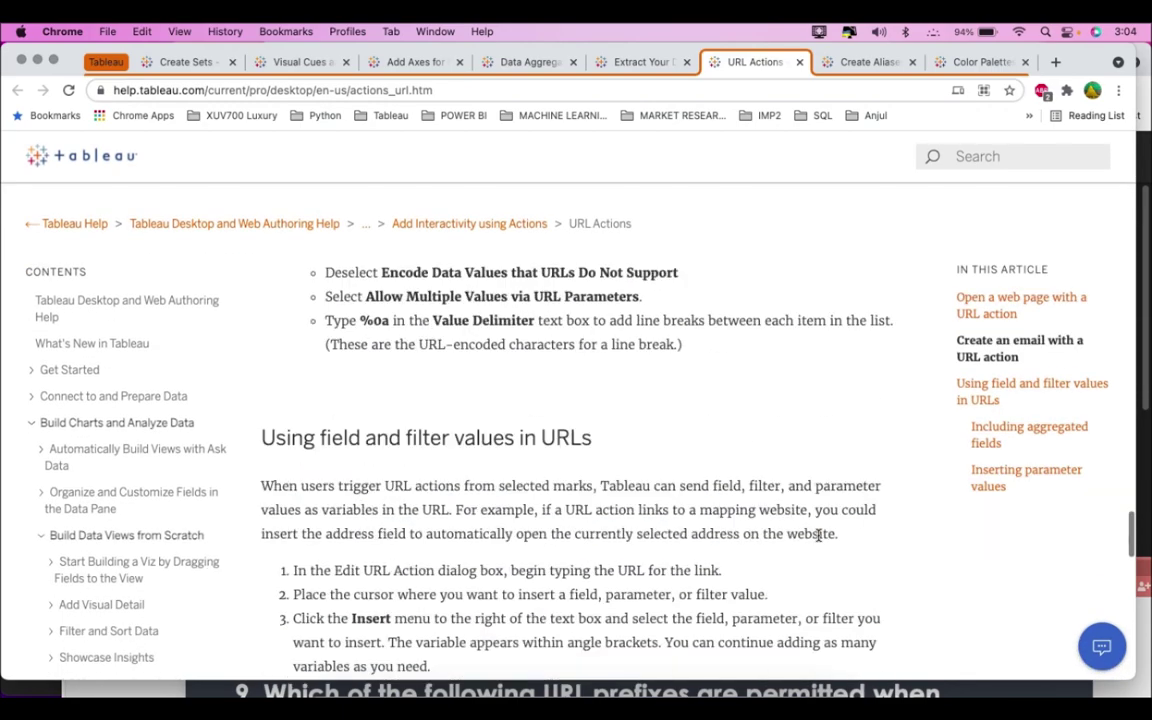
scroll(818, 535, down, 6)
scroll(818, 540, up, 10)
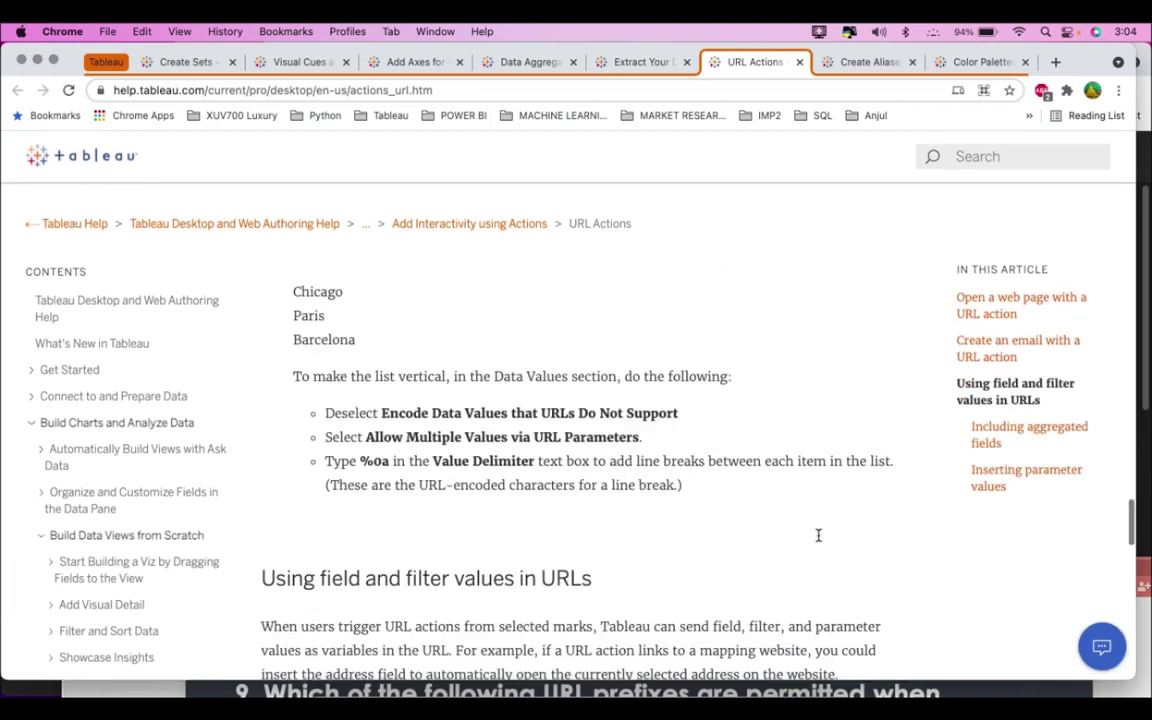
scroll(818, 540, up, 5)
Bring the practice deck back to full screen on question 9, with no text box selected
click(777, 690)
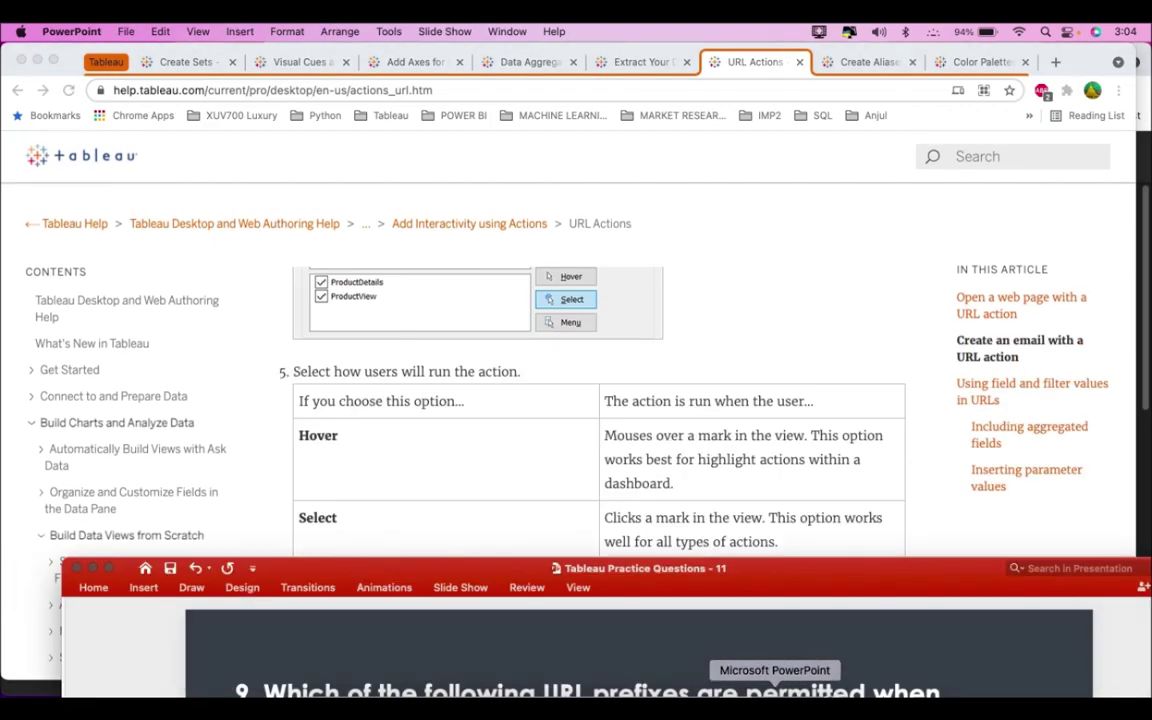
drag(784, 575, 754, 50)
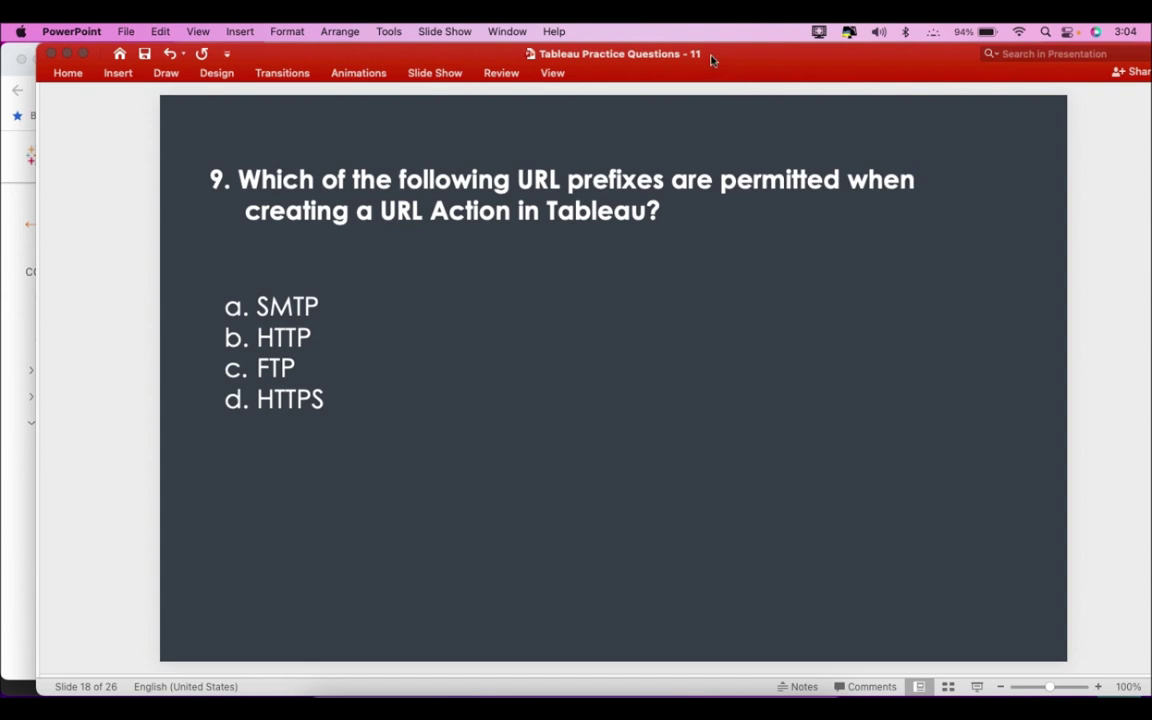
double_click(646, 55)
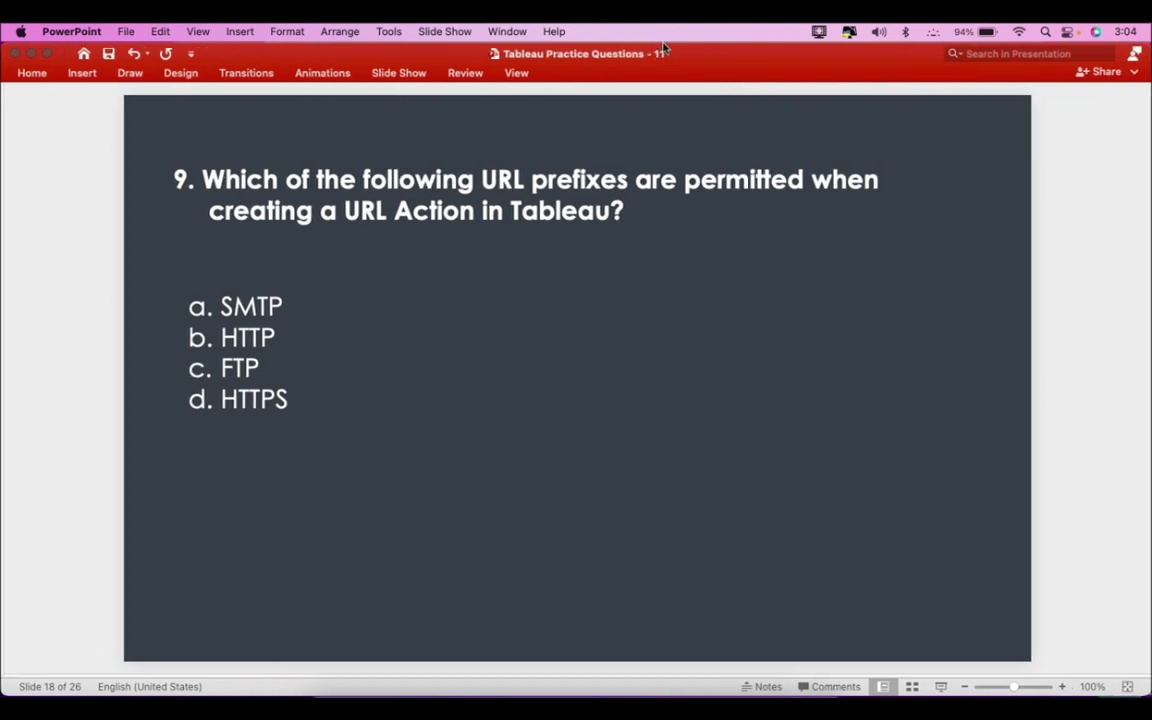
click(694, 229)
click(710, 329)
Show slide 19's answer (HTTP, FTP, HTTPS), then advance to slide 20's question 10
key(Down)
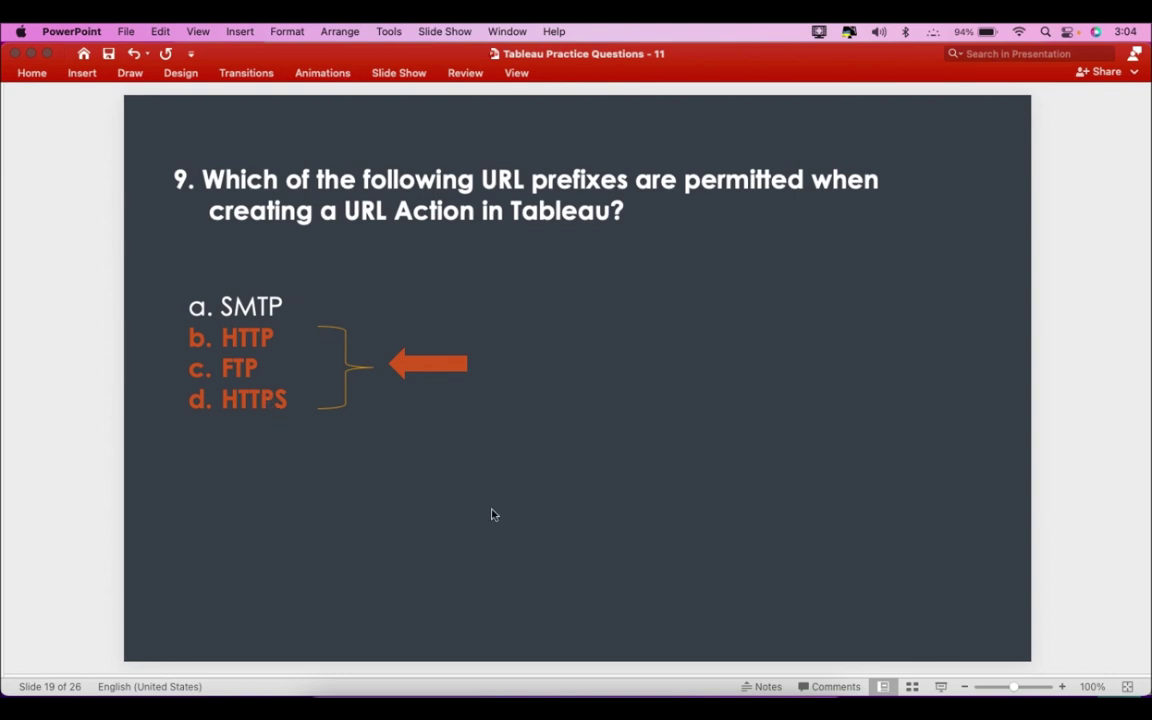
key(Down)
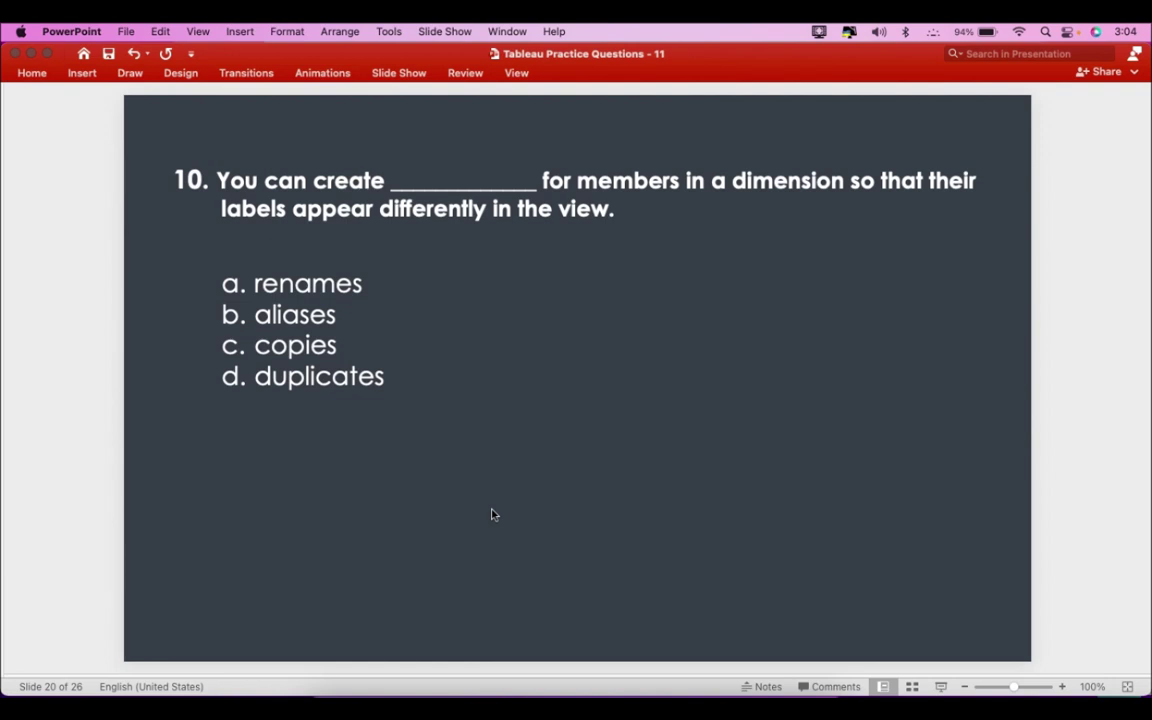
On Sheet 2, open the Aliases editor for the Category field
click(752, 693)
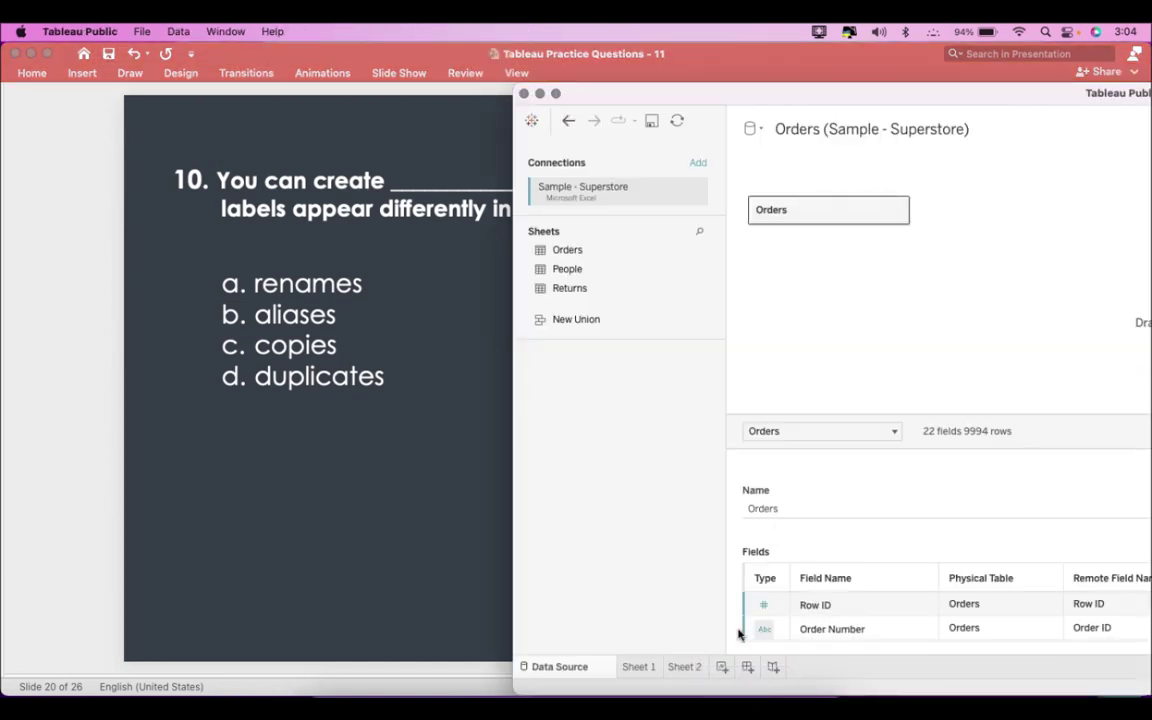
click(672, 666)
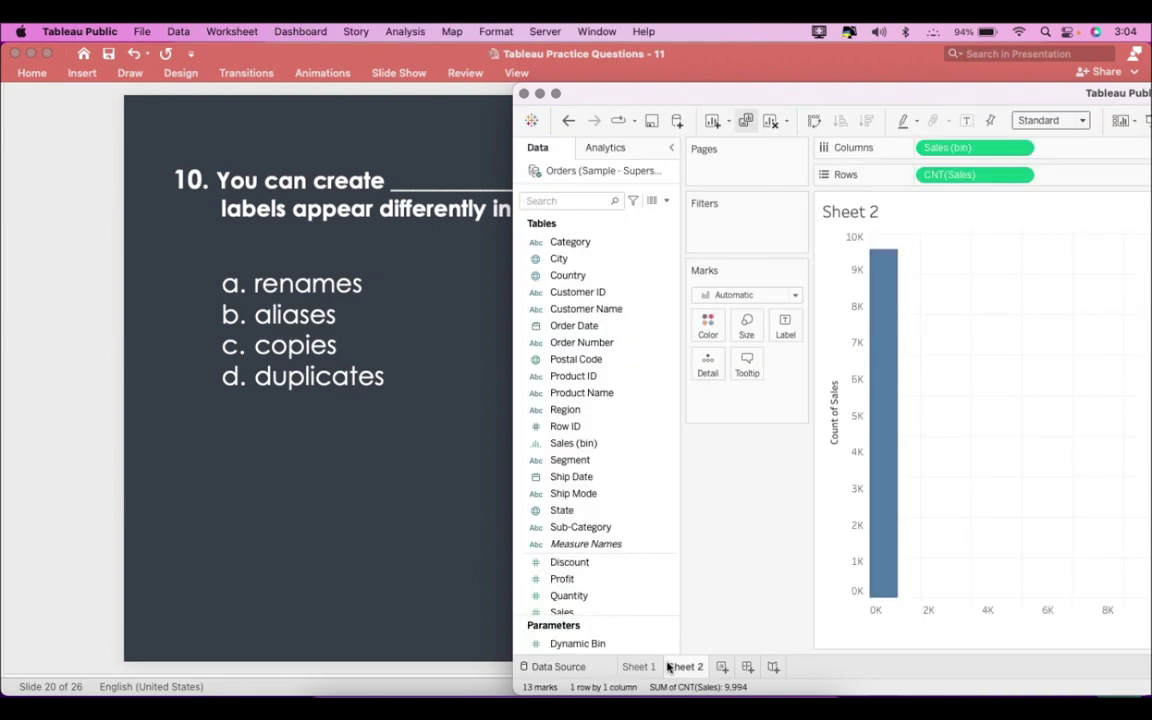
right_click(594, 250)
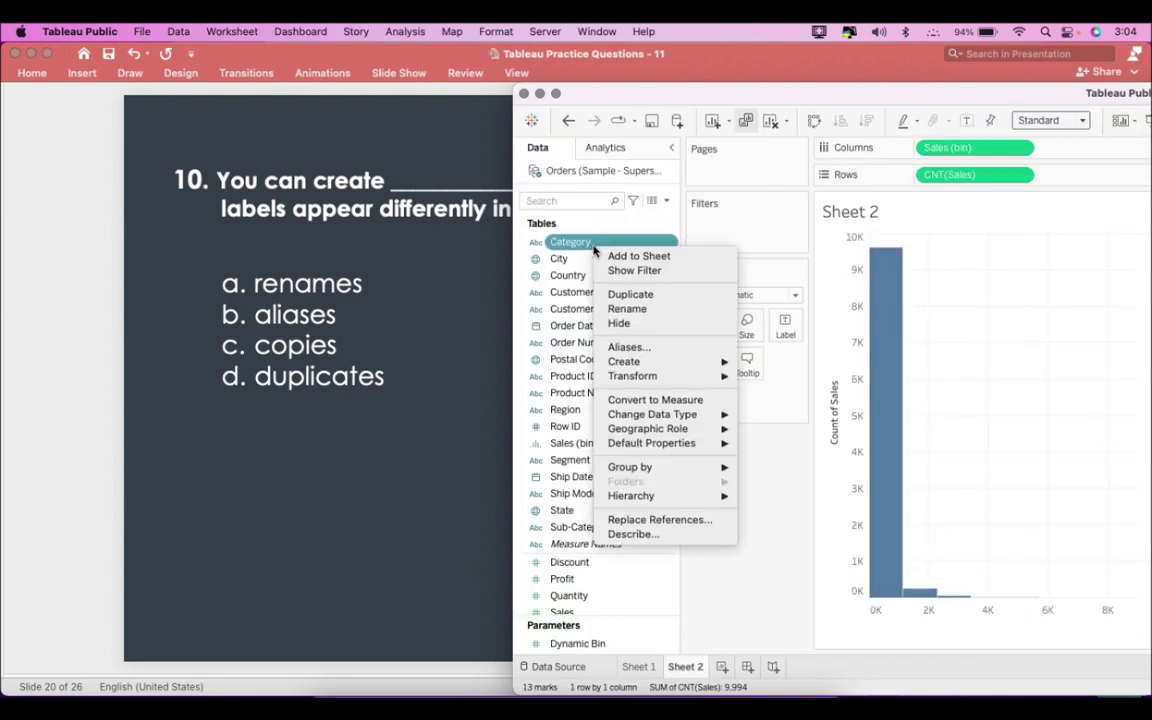
click(650, 95)
drag(659, 93, 675, 269)
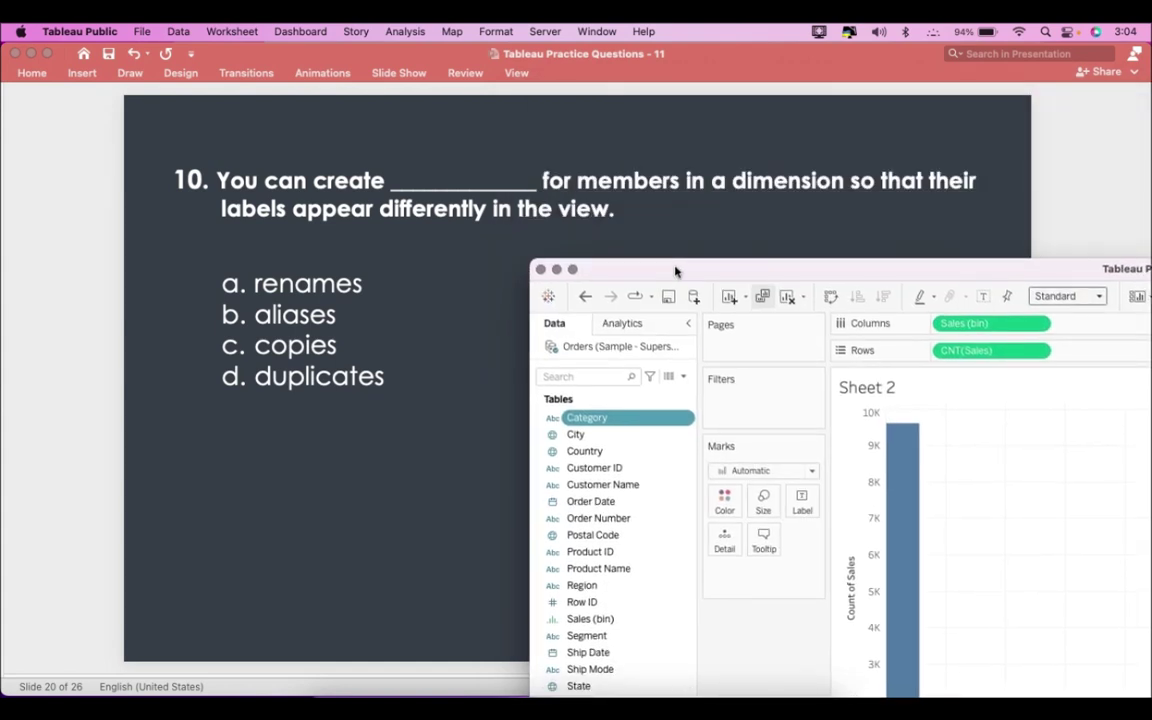
right_click(608, 424)
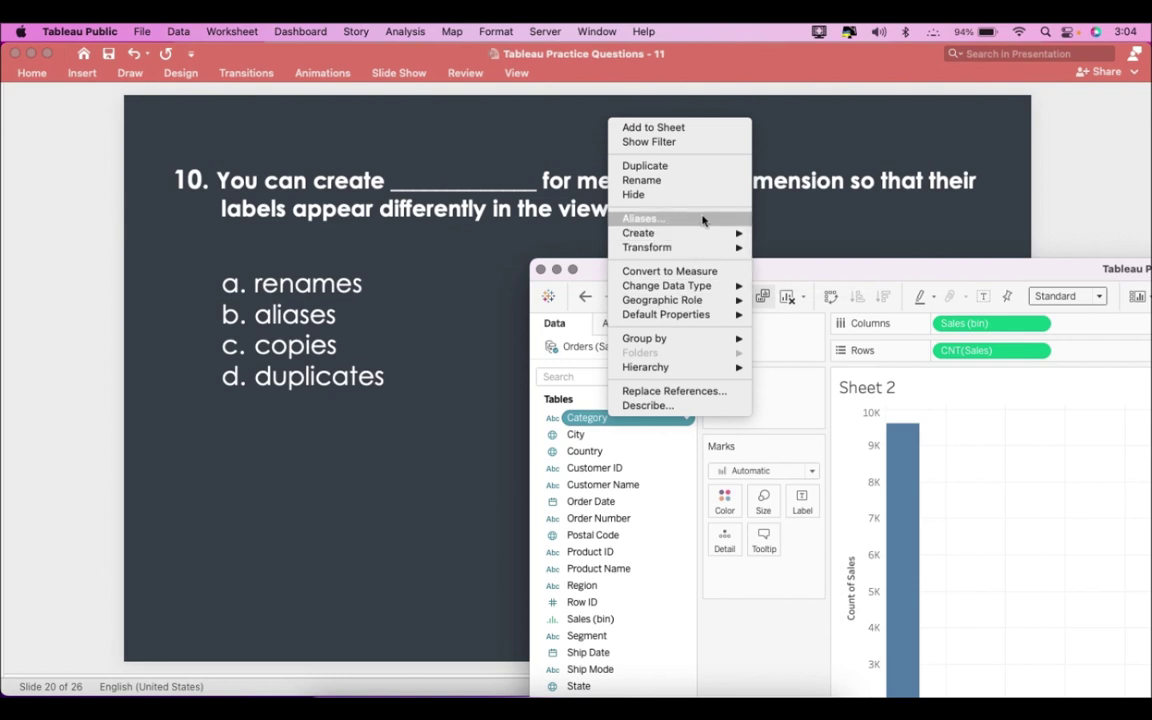
click(703, 220)
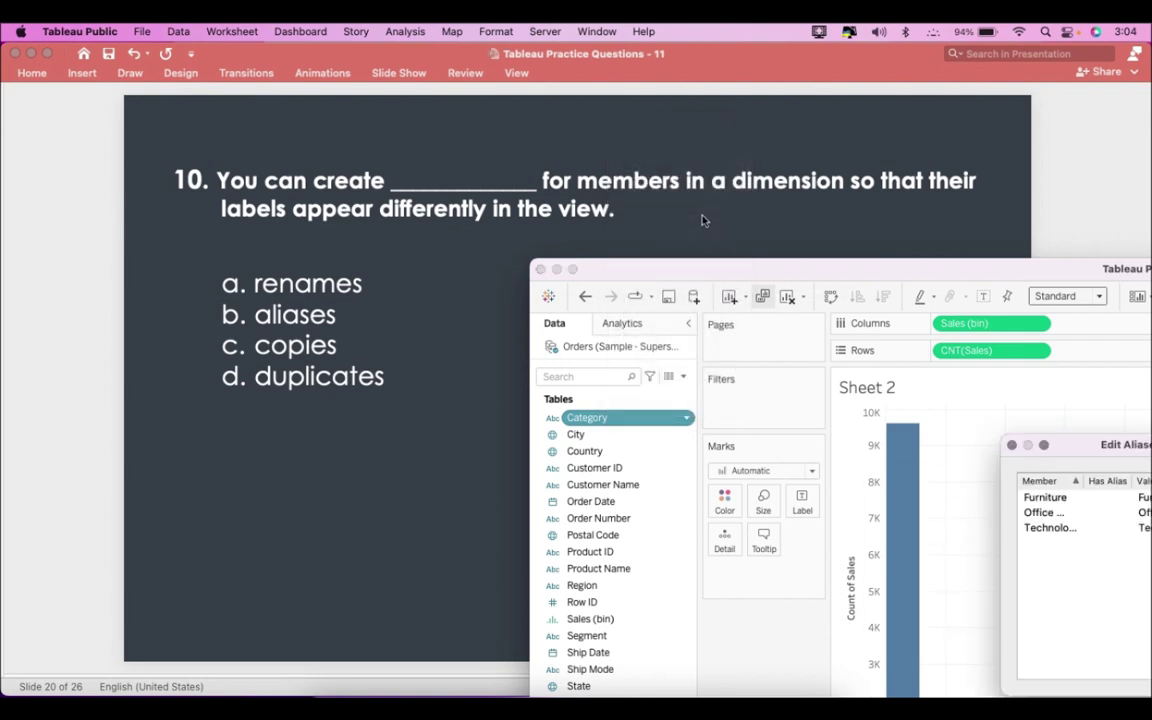
Alias the Category member Technology as Tech and confirm the change
drag(1115, 447, 646, 337)
drag(849, 471, 1135, 471)
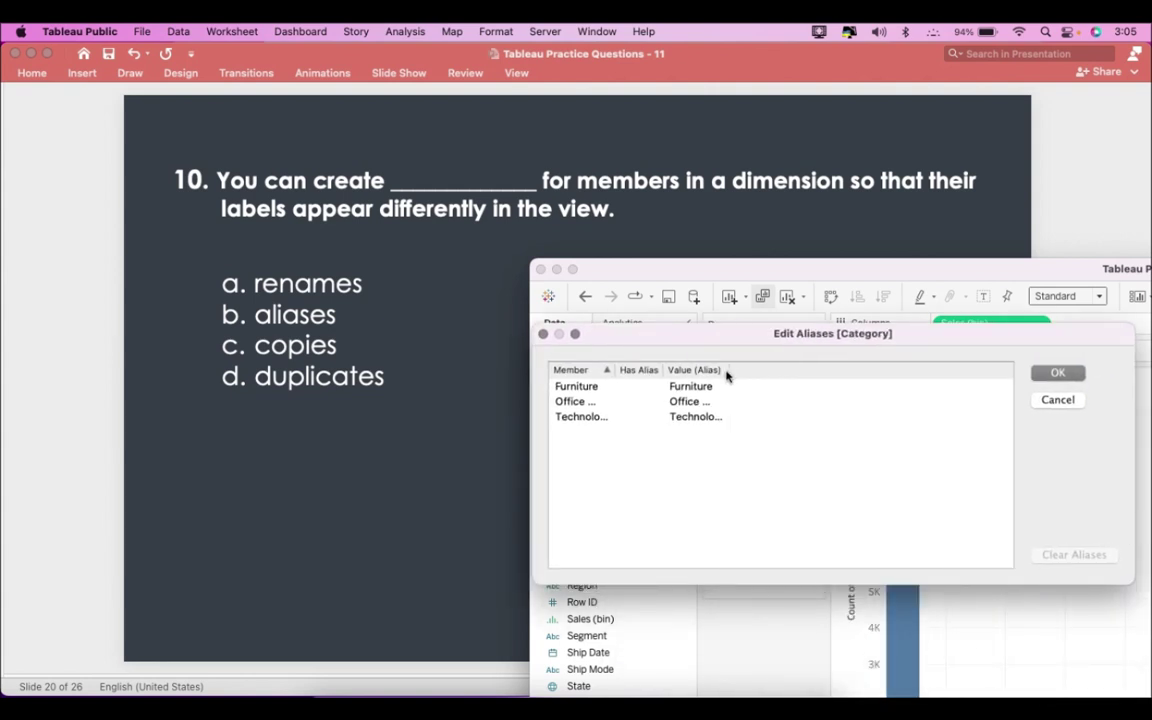
drag(728, 371, 806, 370)
drag(615, 370, 692, 370)
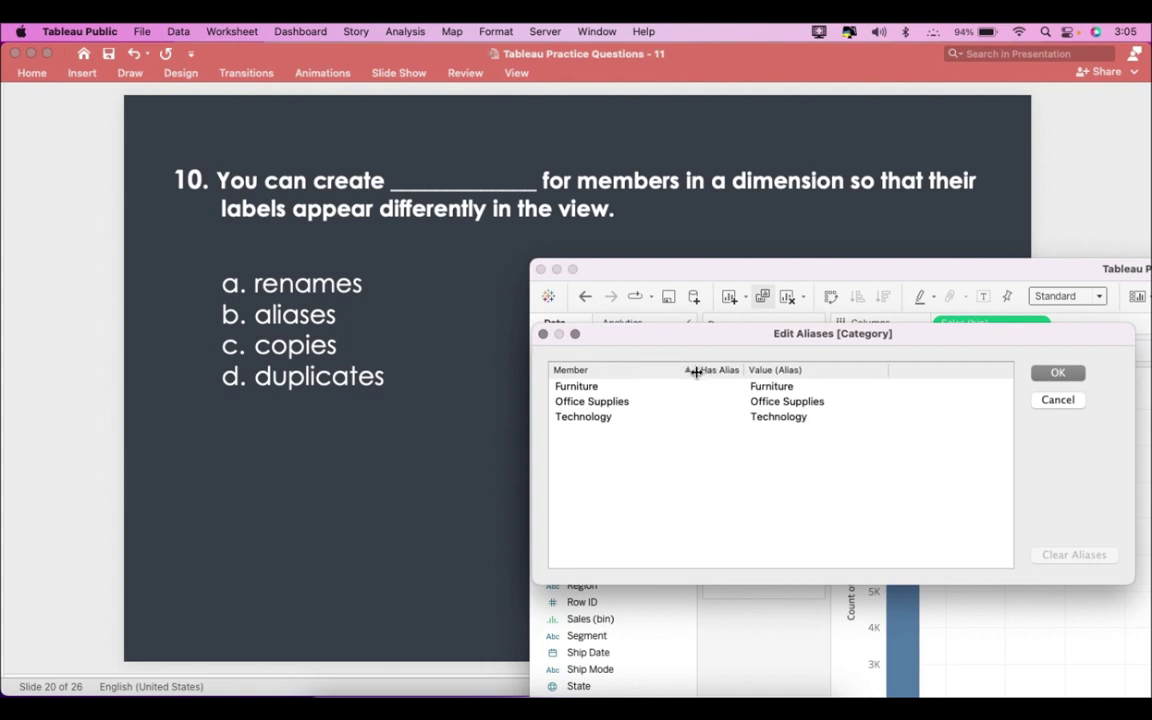
click(818, 403)
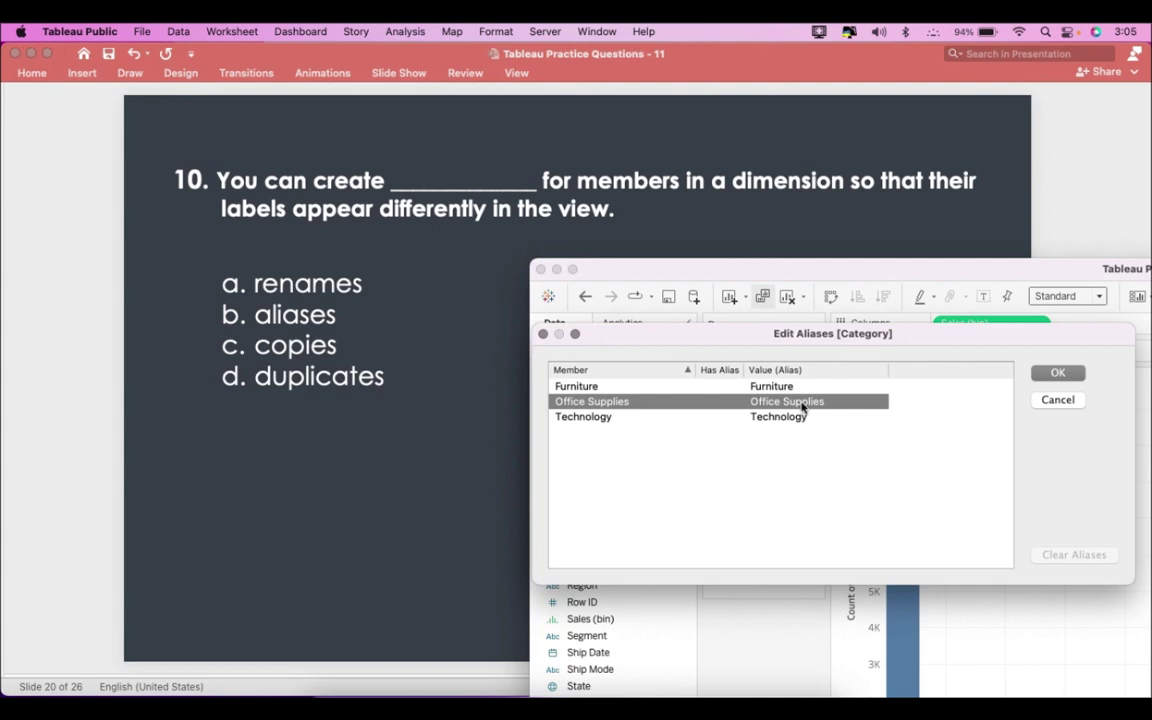
double_click(795, 416)
text(T)
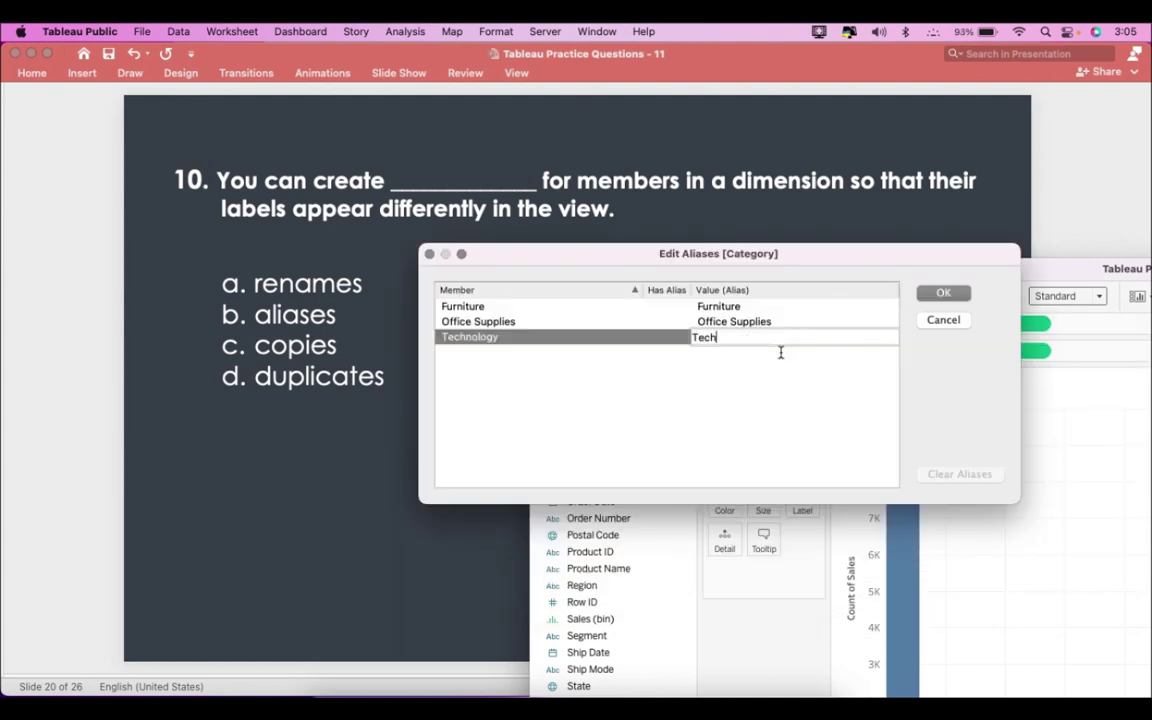
text(ech)
key(Return)
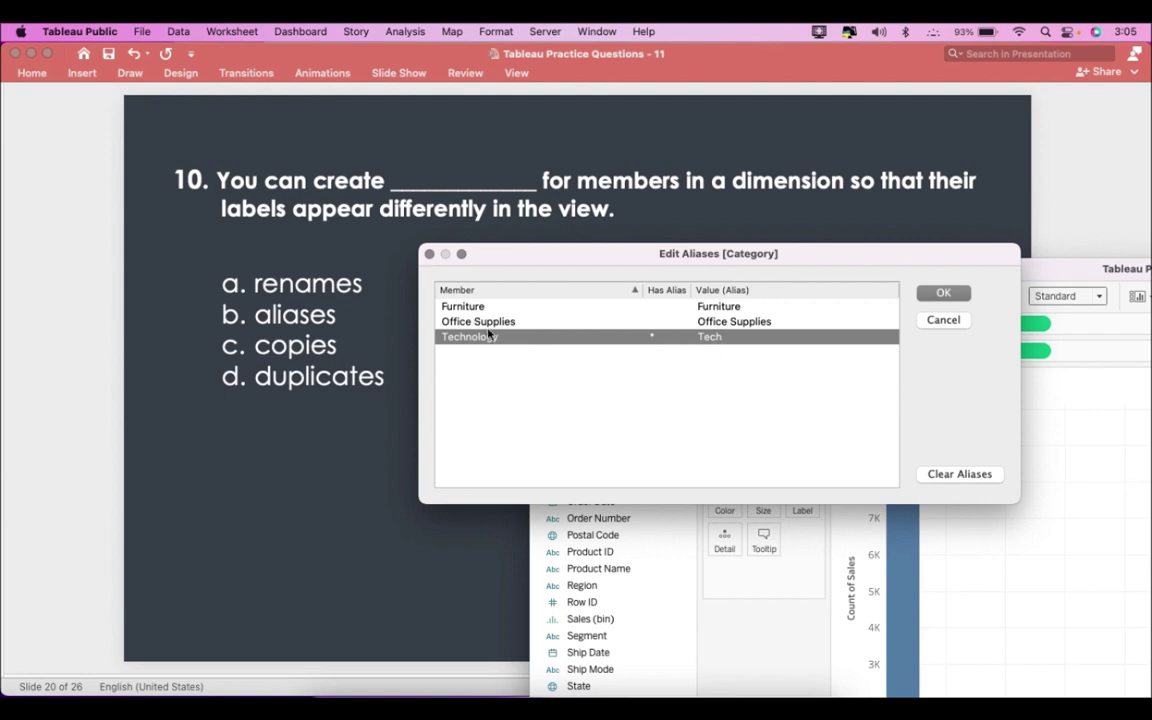
key(Return)
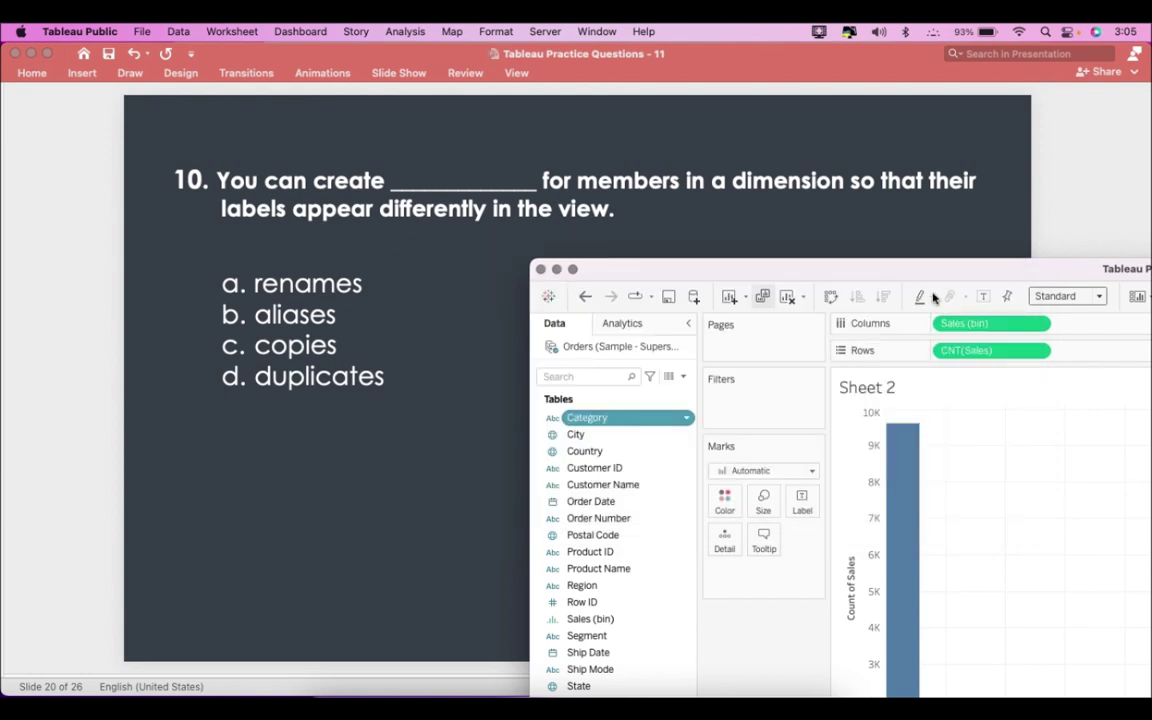
drag(898, 276, 828, 62)
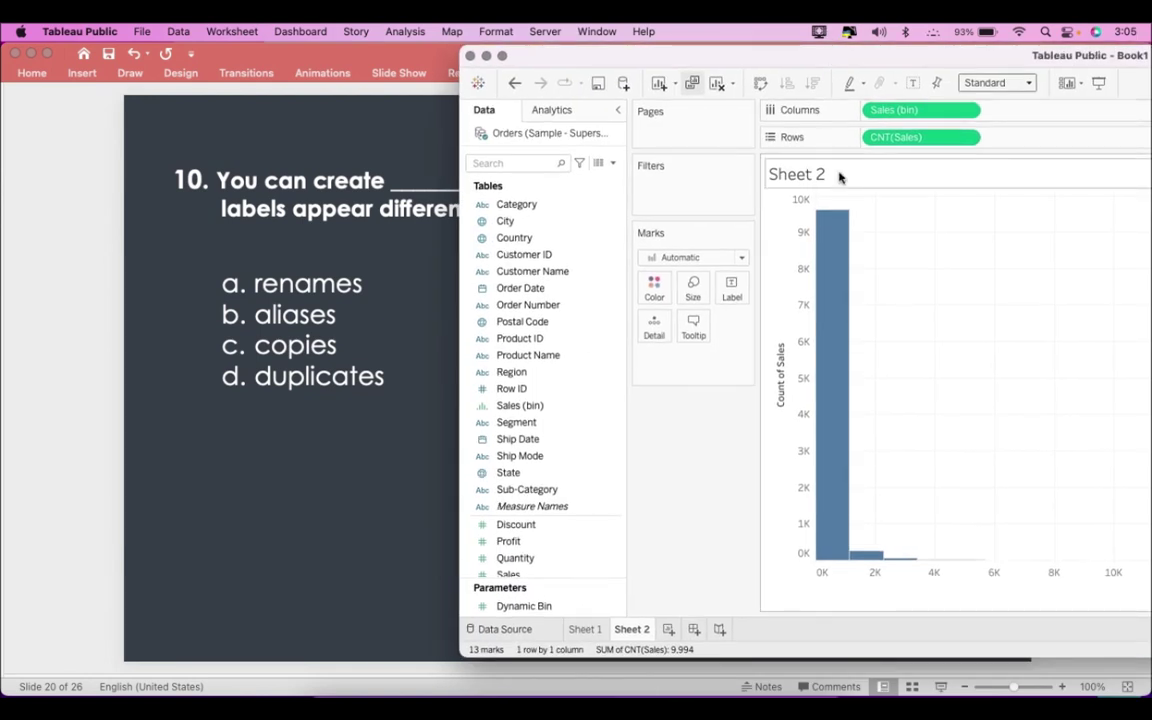
Remove CNT(Sales) and Sales (bin) from Sheet 2 and list Category members on Rows
drag(917, 135, 689, 424)
drag(902, 113, 563, 386)
drag(516, 204, 893, 142)
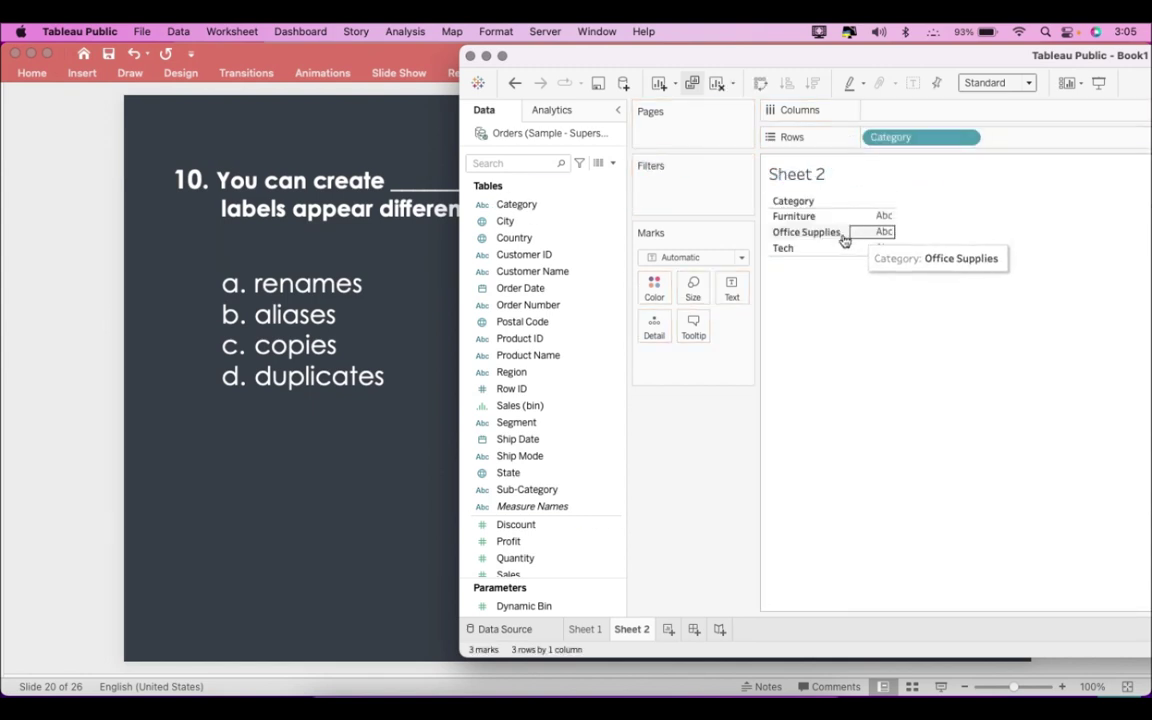
Change the Tech alias back to Technology and return to the slide deck
right_click(794, 257)
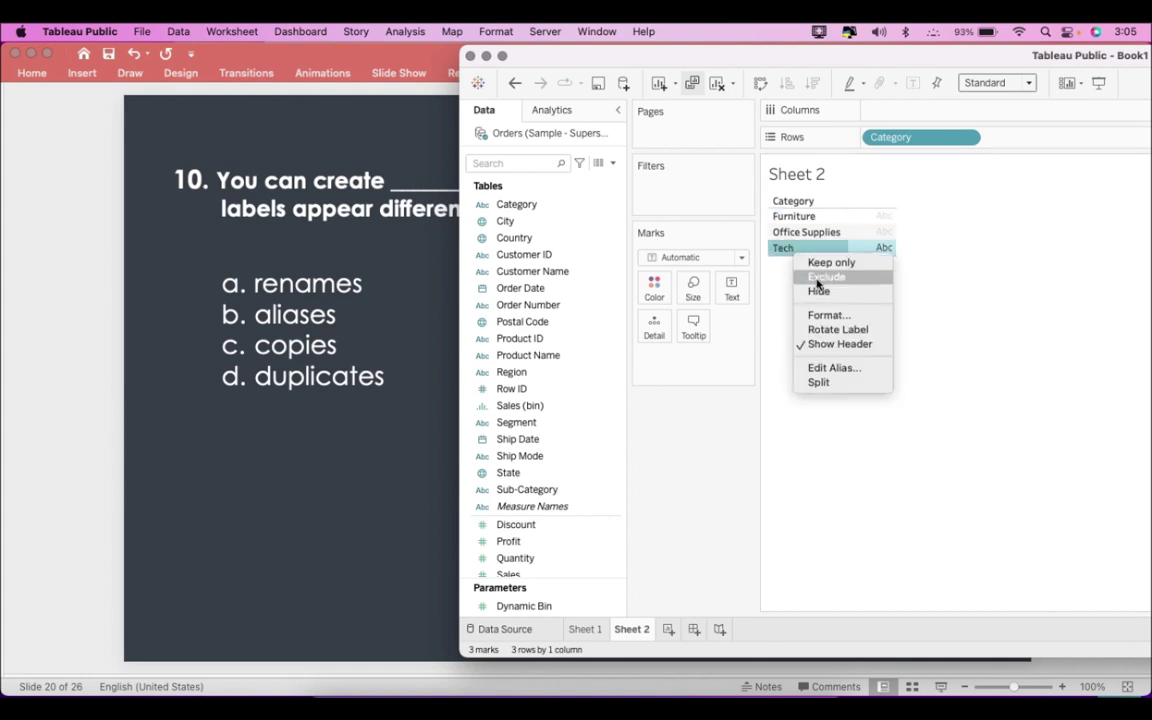
click(845, 371)
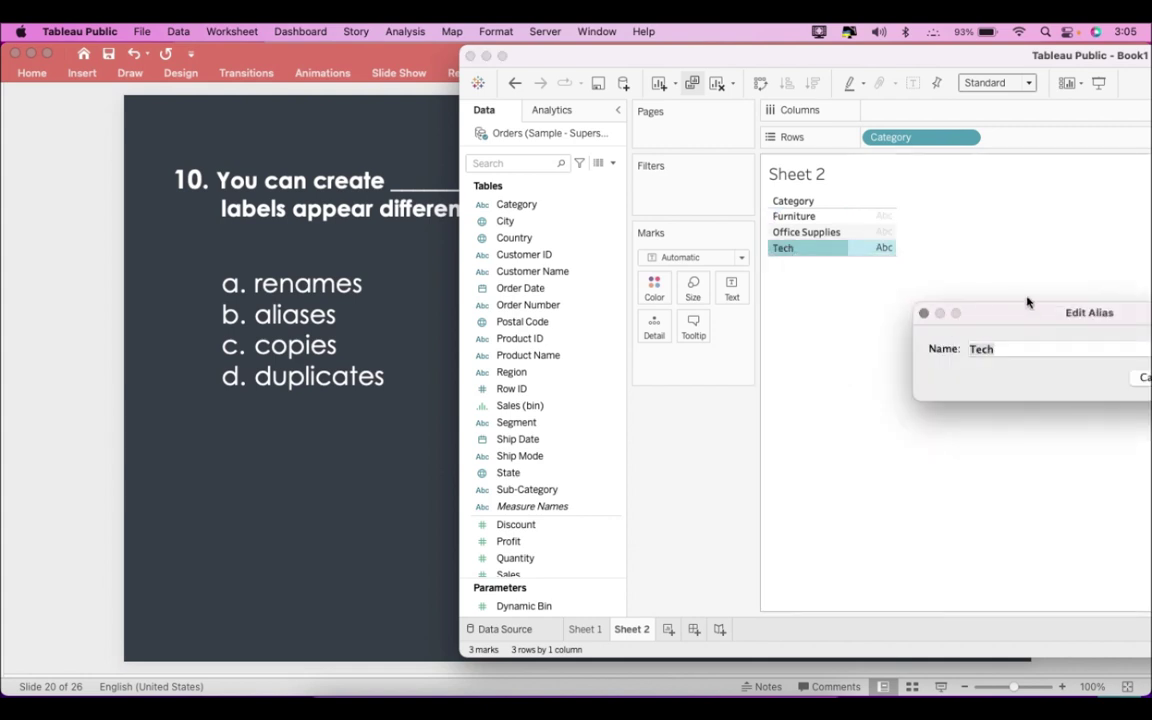
drag(1017, 316, 781, 314)
click(787, 344)
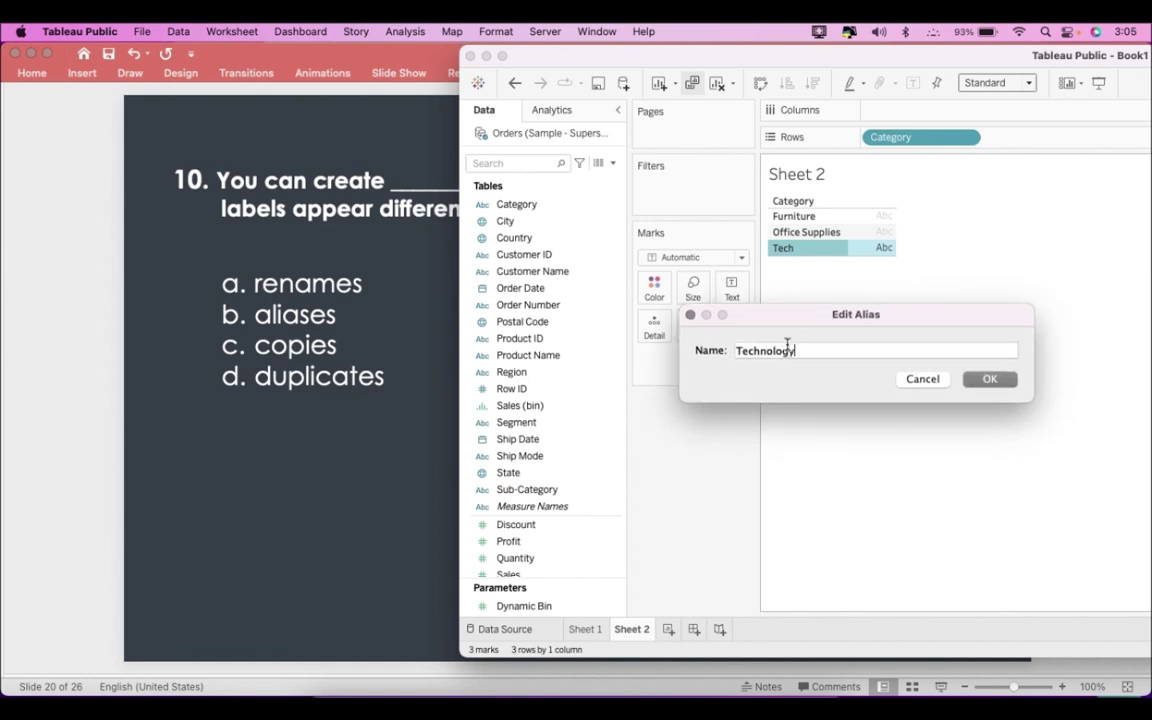
key(Return)
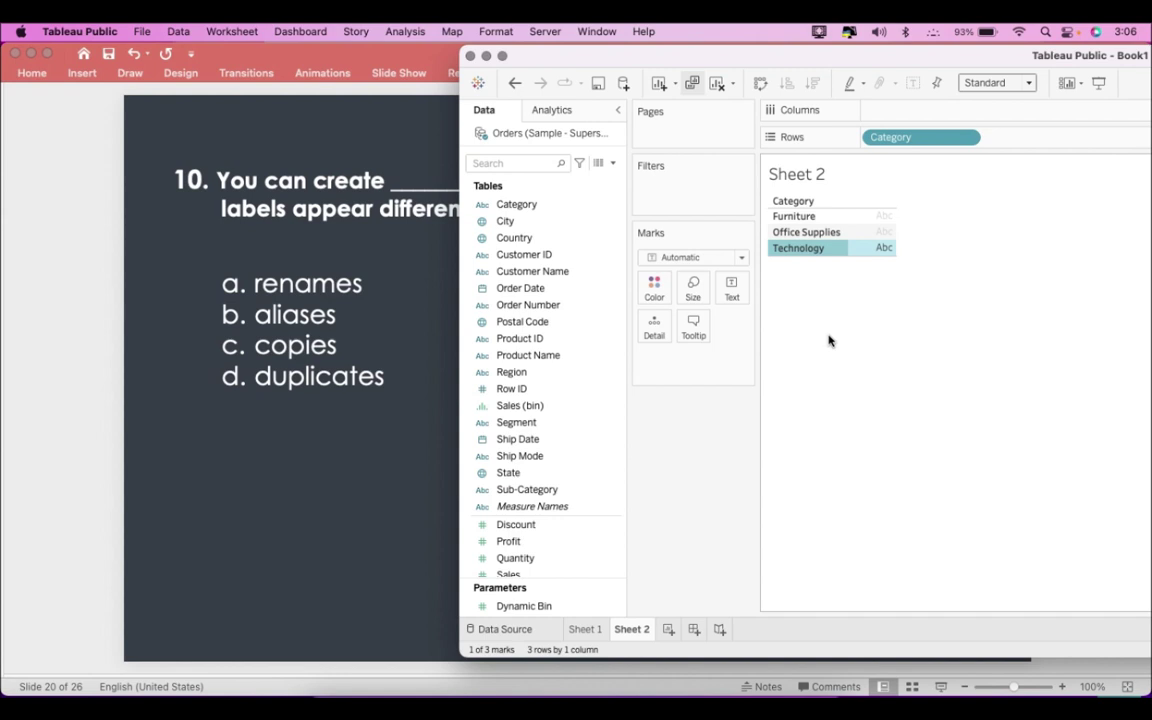
click(314, 404)
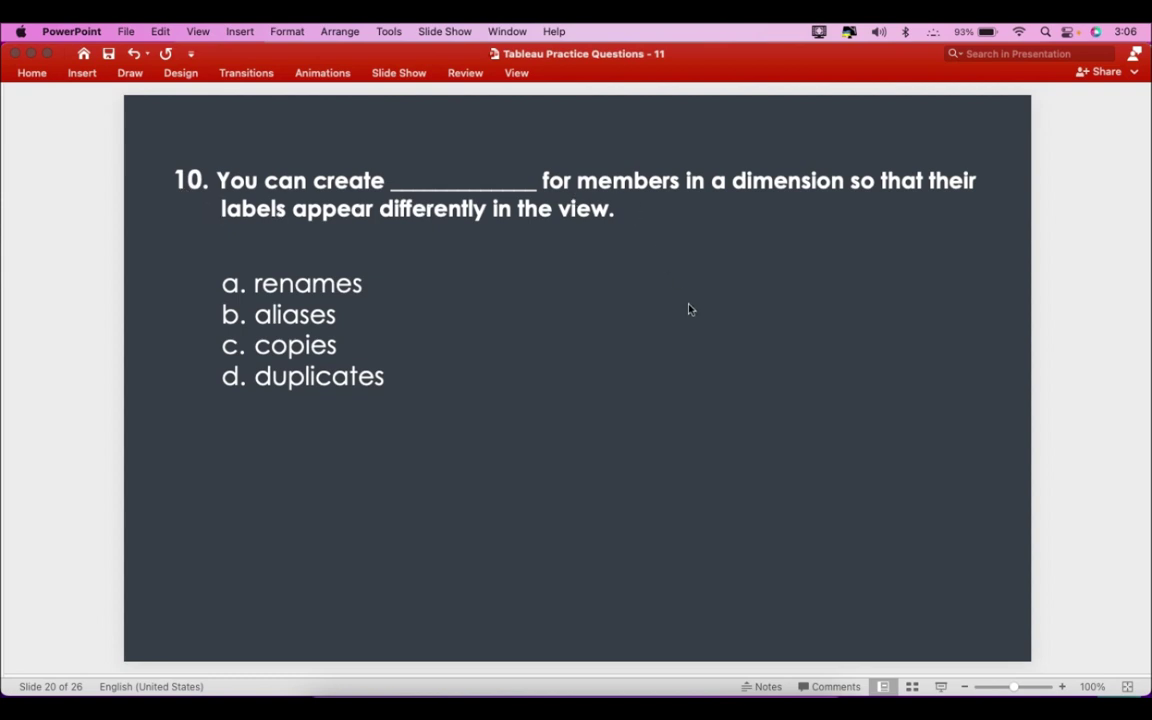
Show b, aliases, as question 10's answer, then advance to question 11
key(Down)
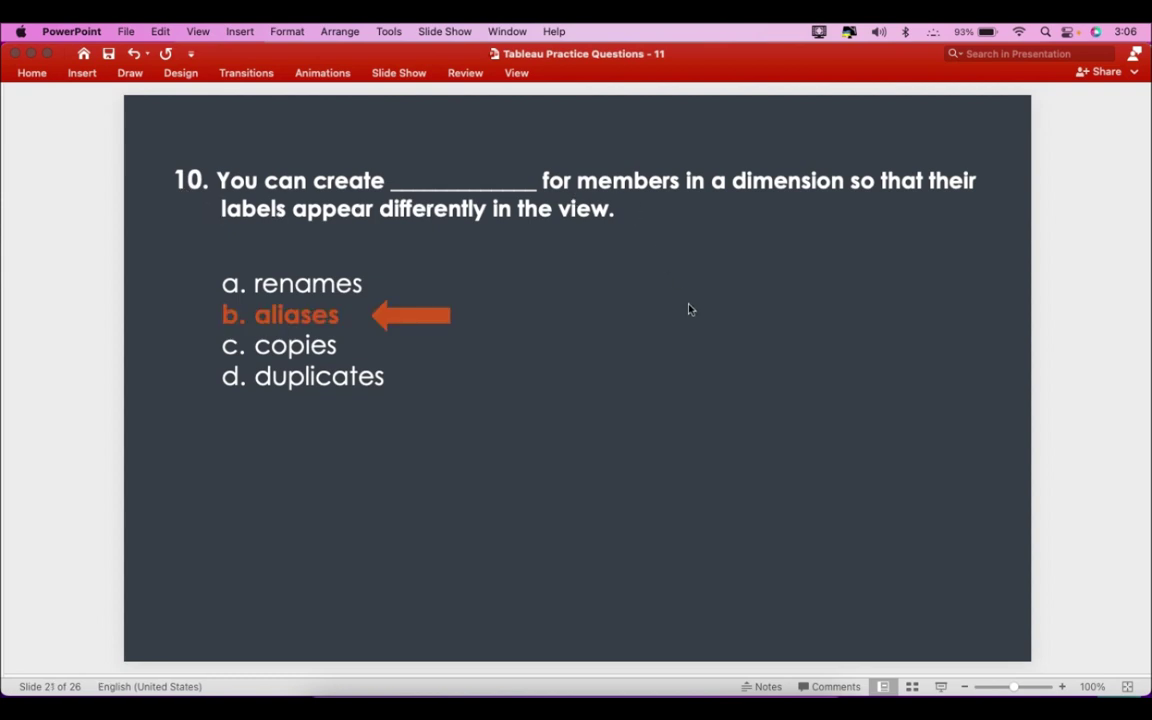
key(Down)
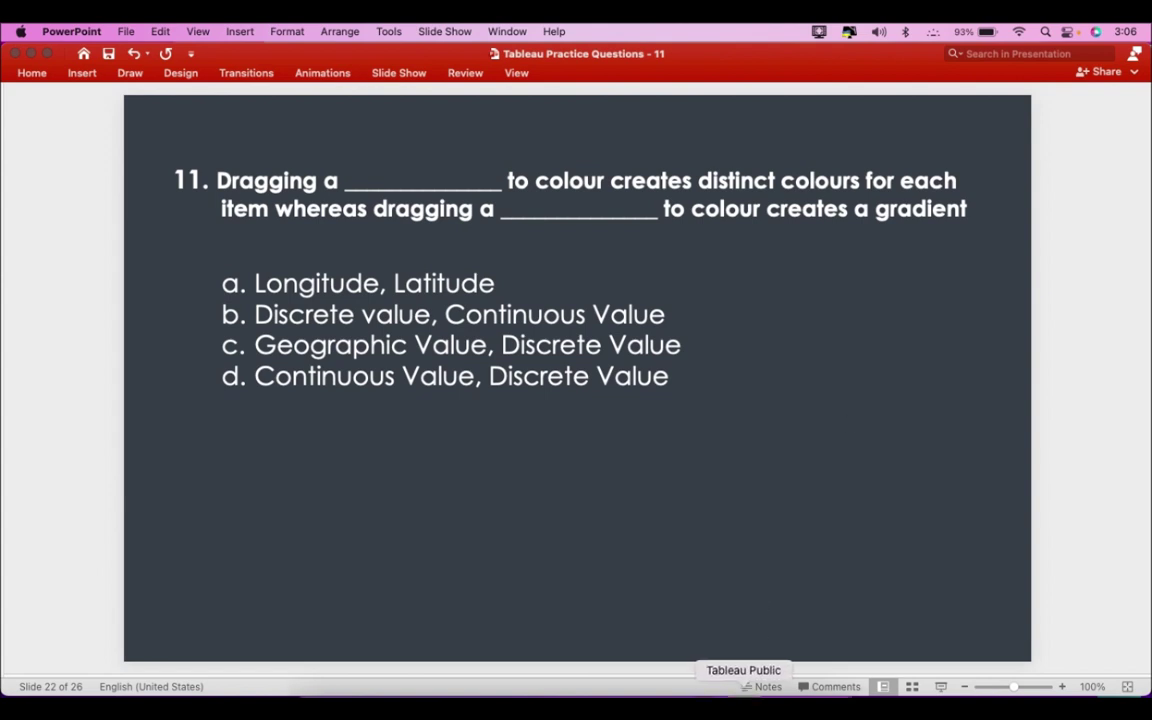
Build vertical Sales bars for Furniture, Office Supplies and Technology on Sheet 2
click(743, 690)
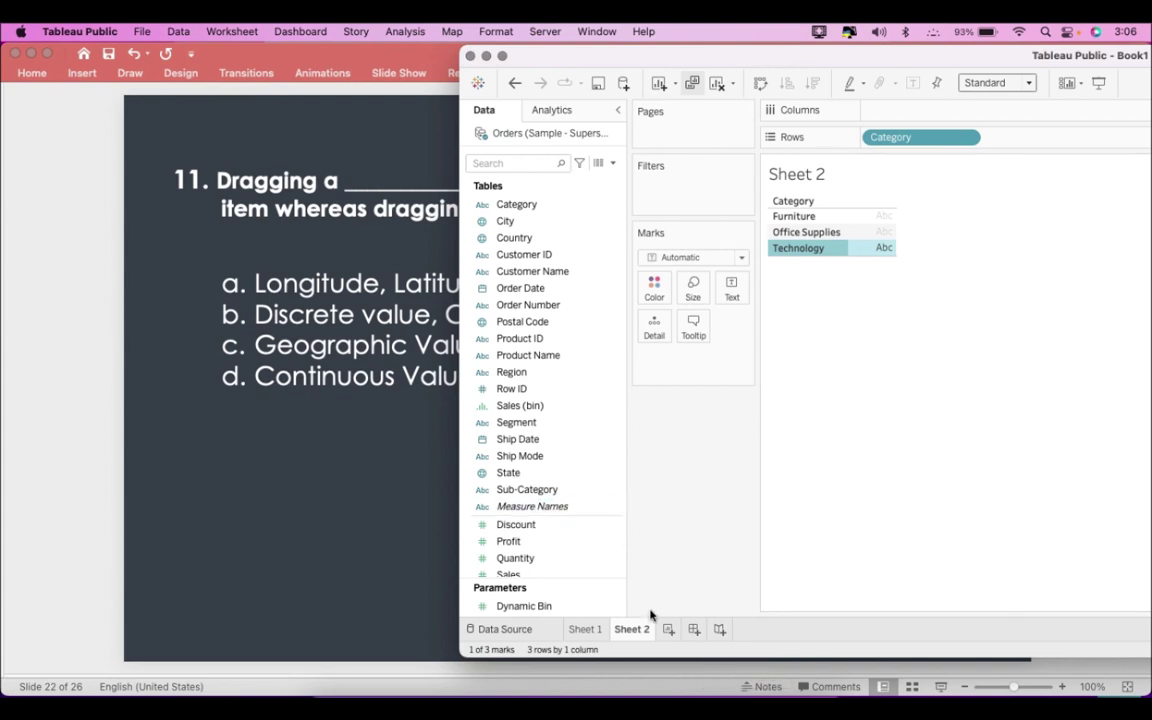
drag(887, 137, 590, 400)
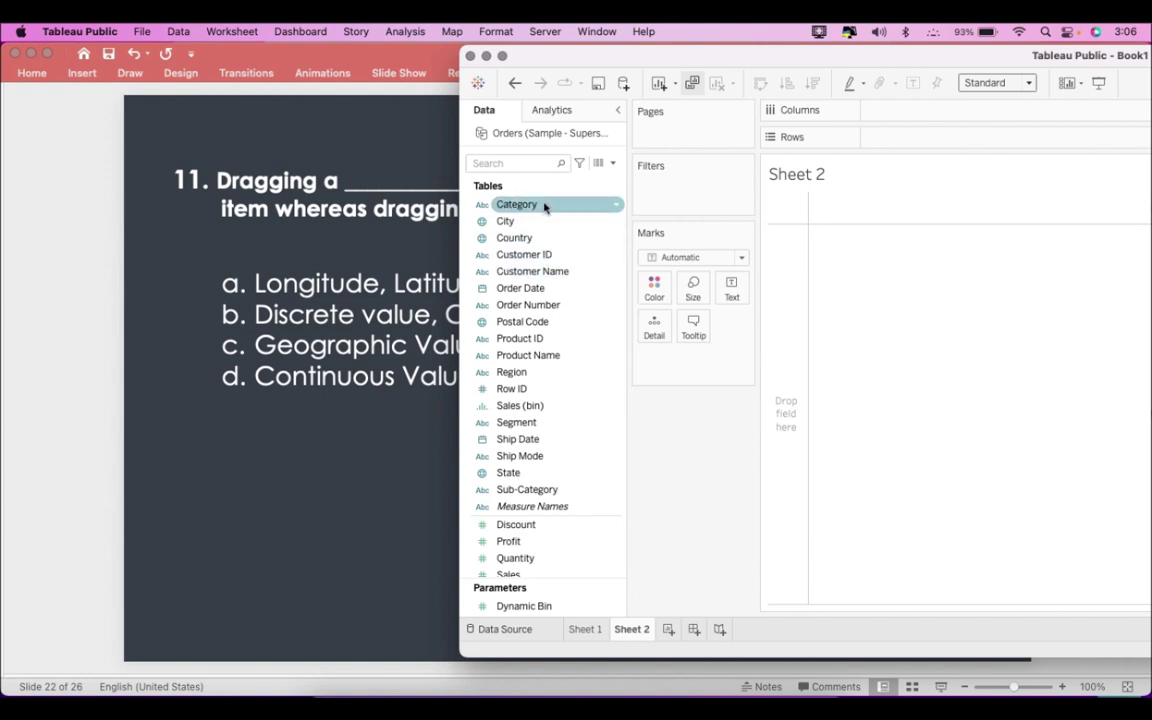
drag(537, 208, 910, 147)
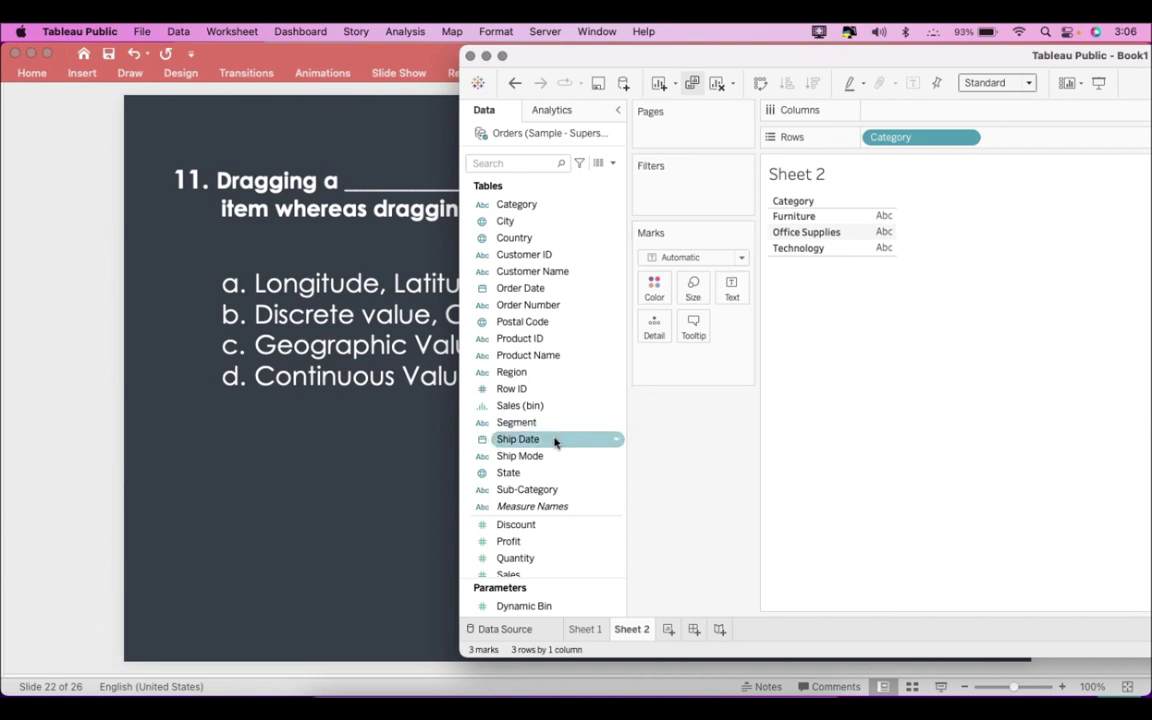
scroll(537, 530, down, 2)
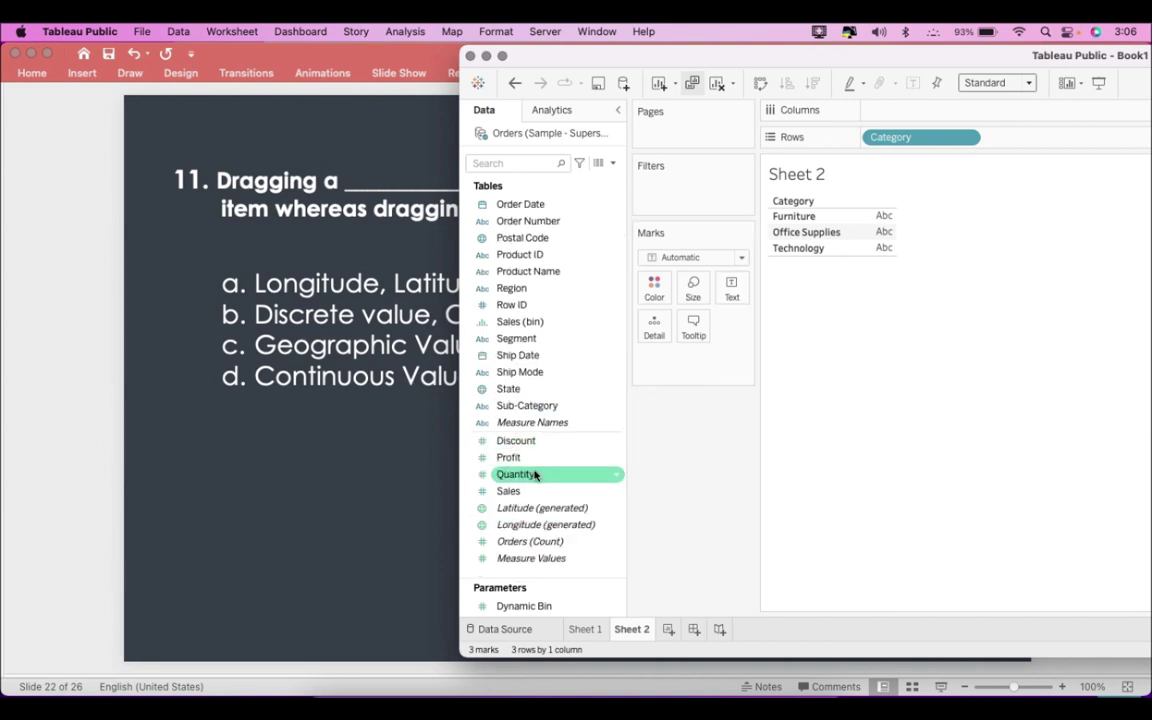
drag(524, 491, 878, 110)
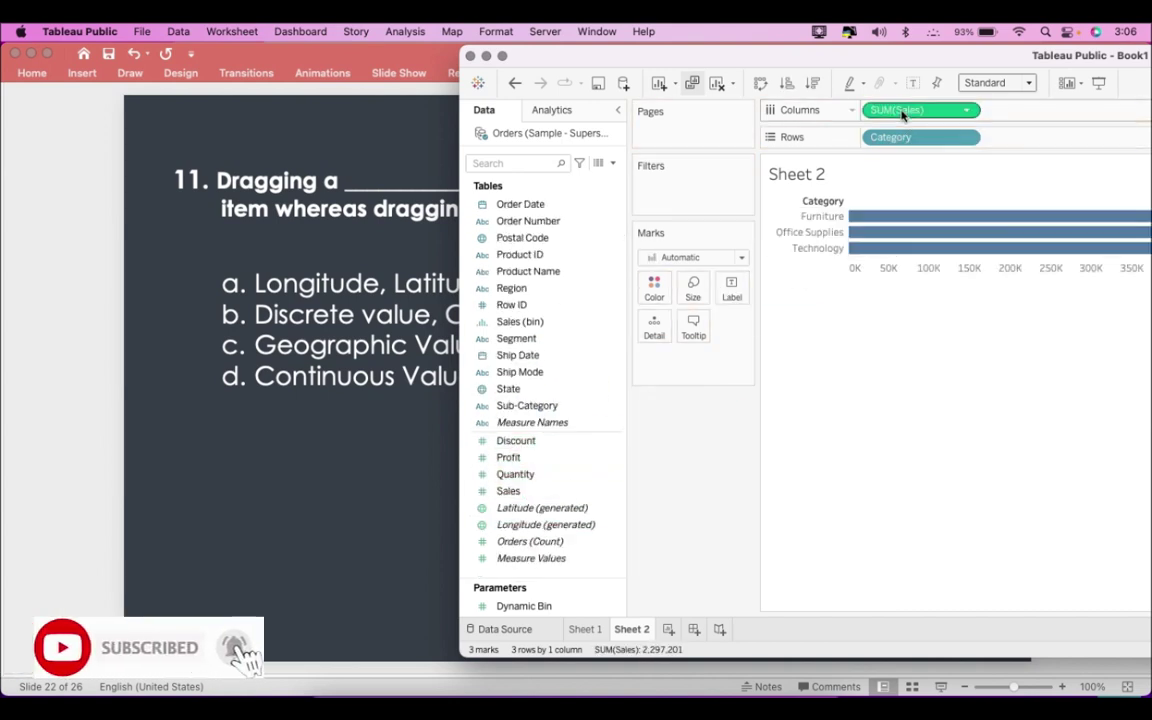
click(760, 83)
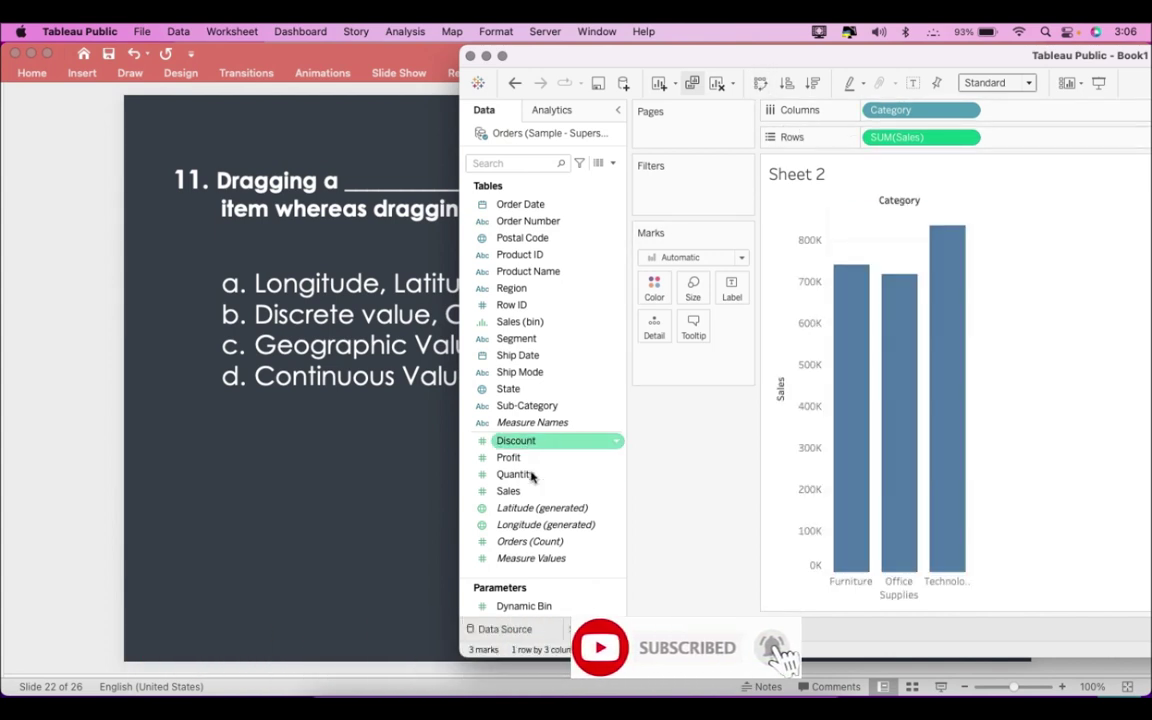
Colour the bars by Sub-Category and arrange the window beside question 11's slide
scroll(558, 540, up, 3)
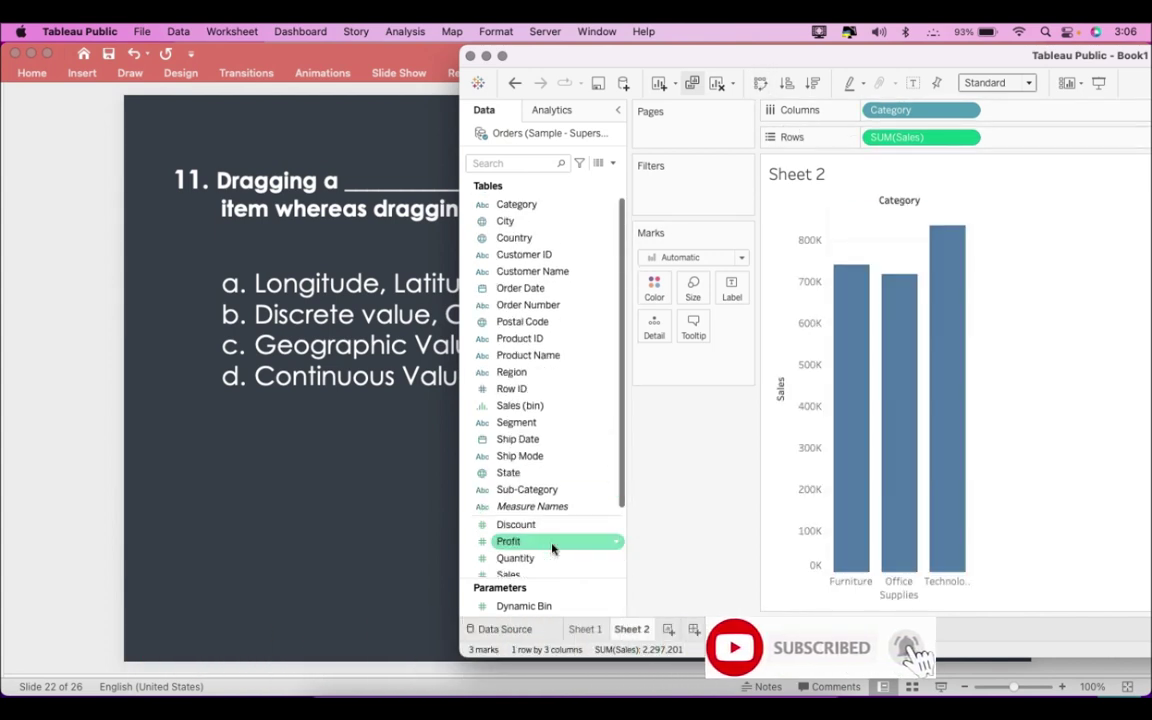
scroll(542, 460, down, 1)
click(535, 473)
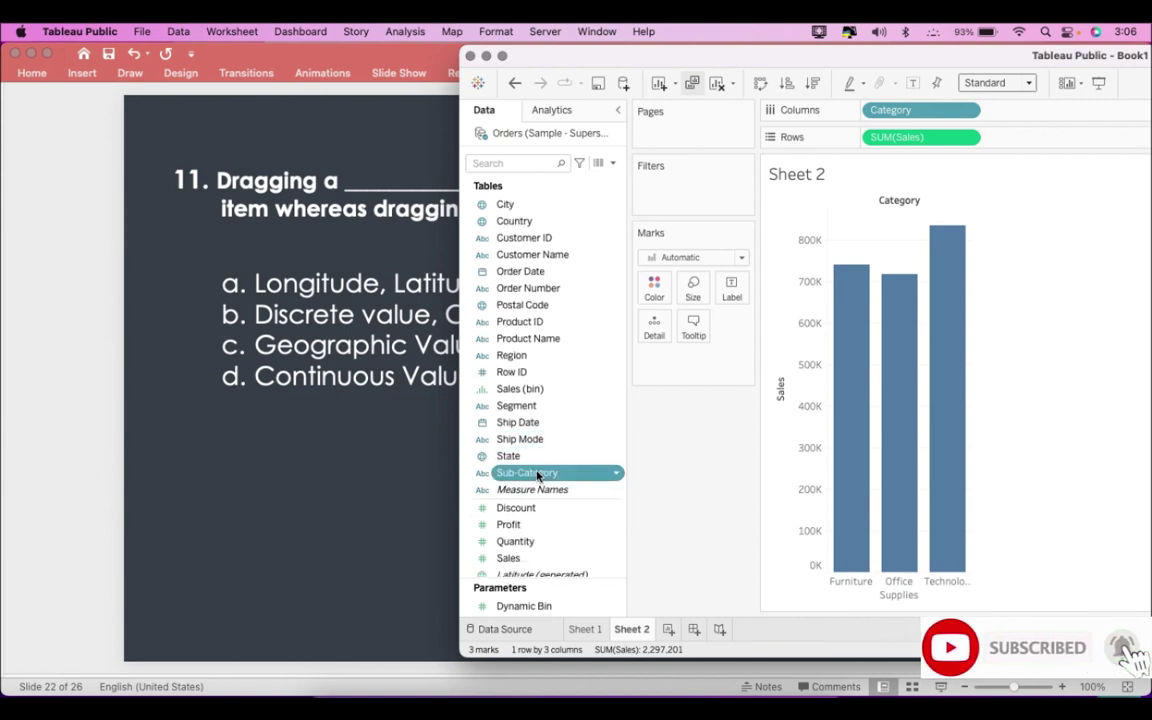
drag(537, 476, 654, 287)
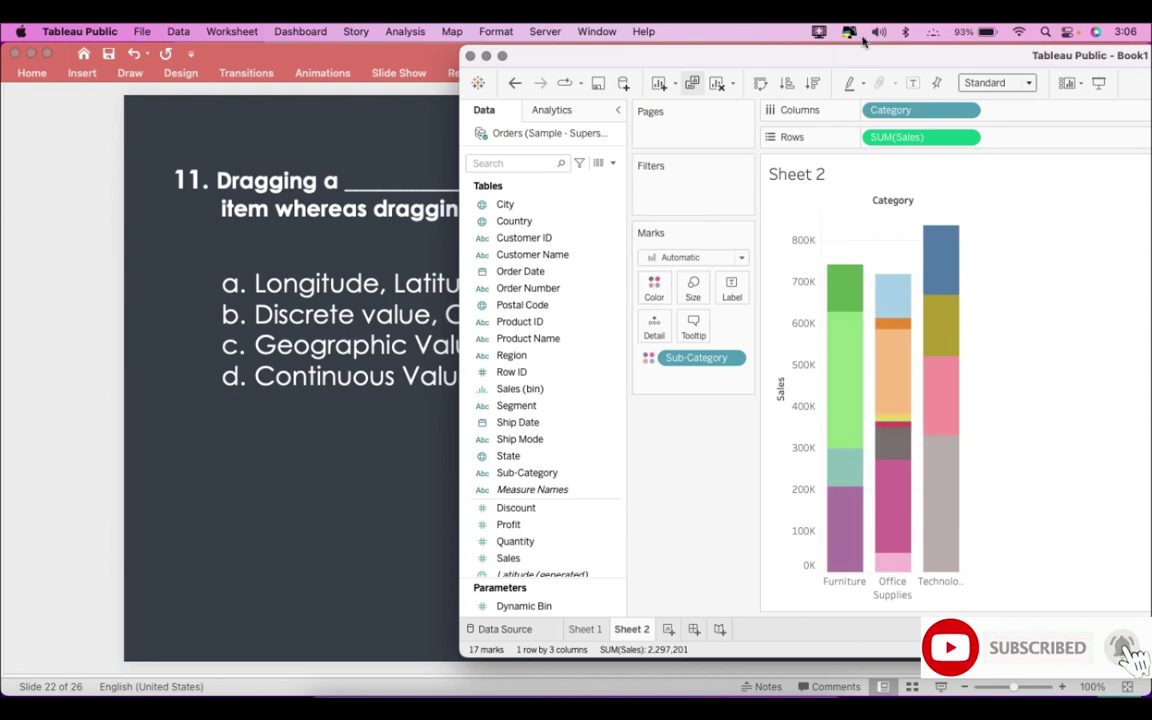
drag(840, 62, 263, 71)
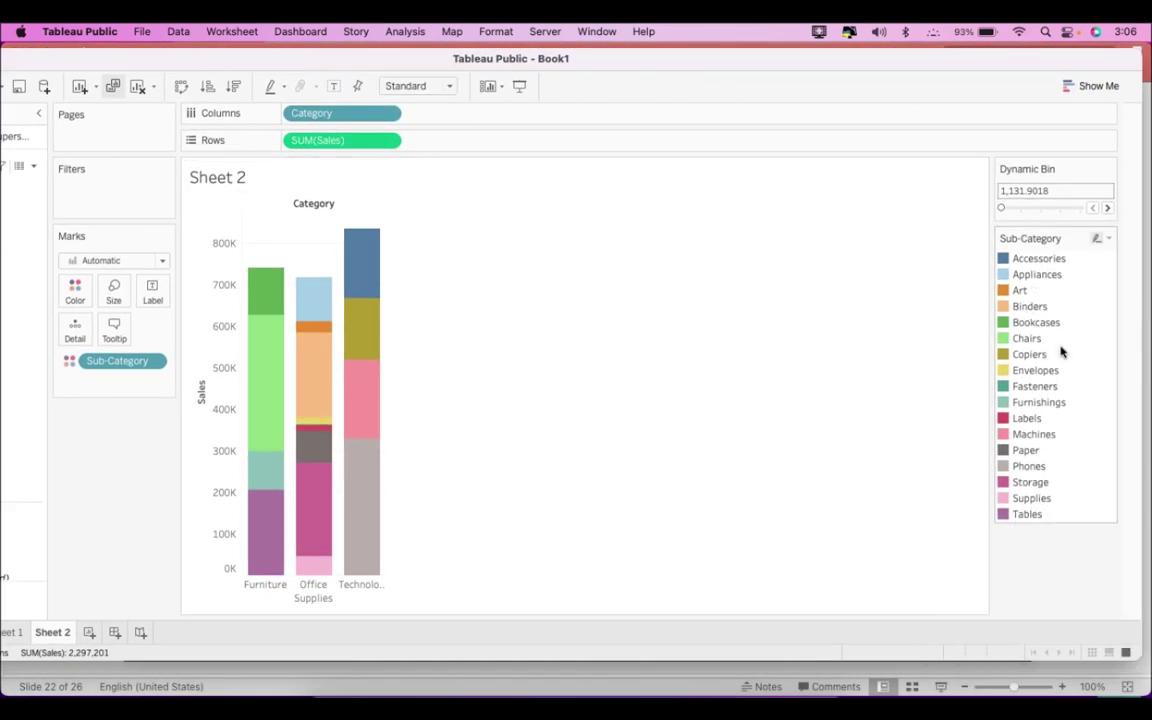
drag(854, 64, 754, 104)
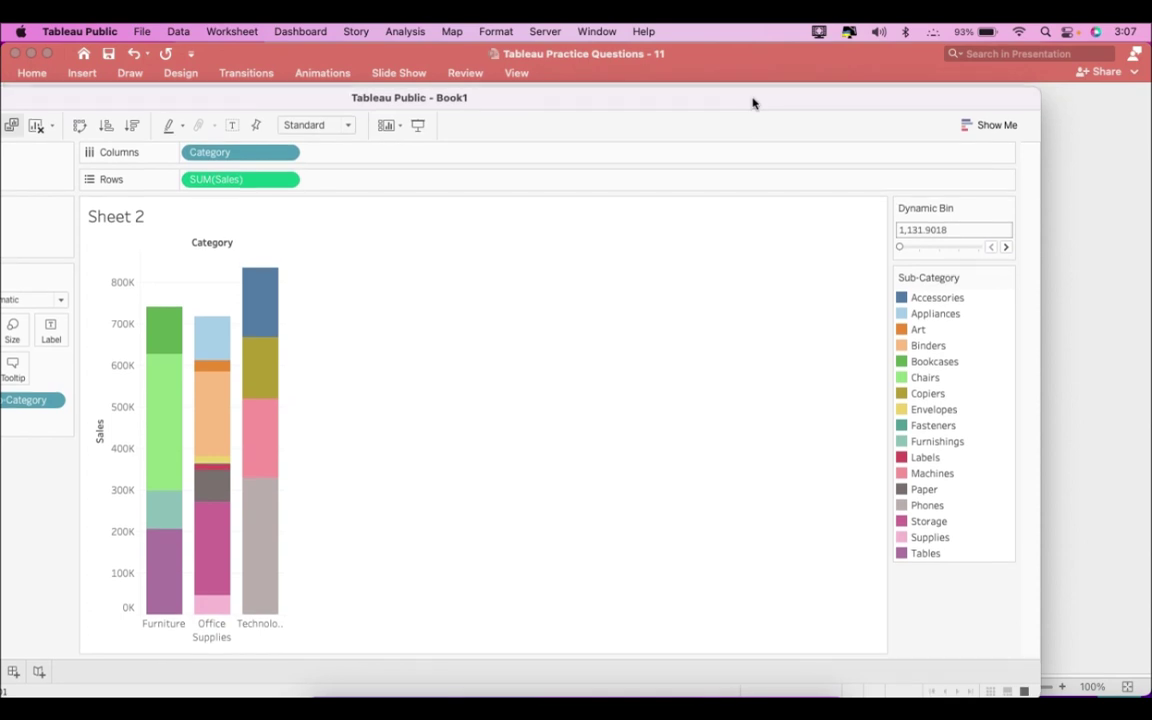
click(1060, 190)
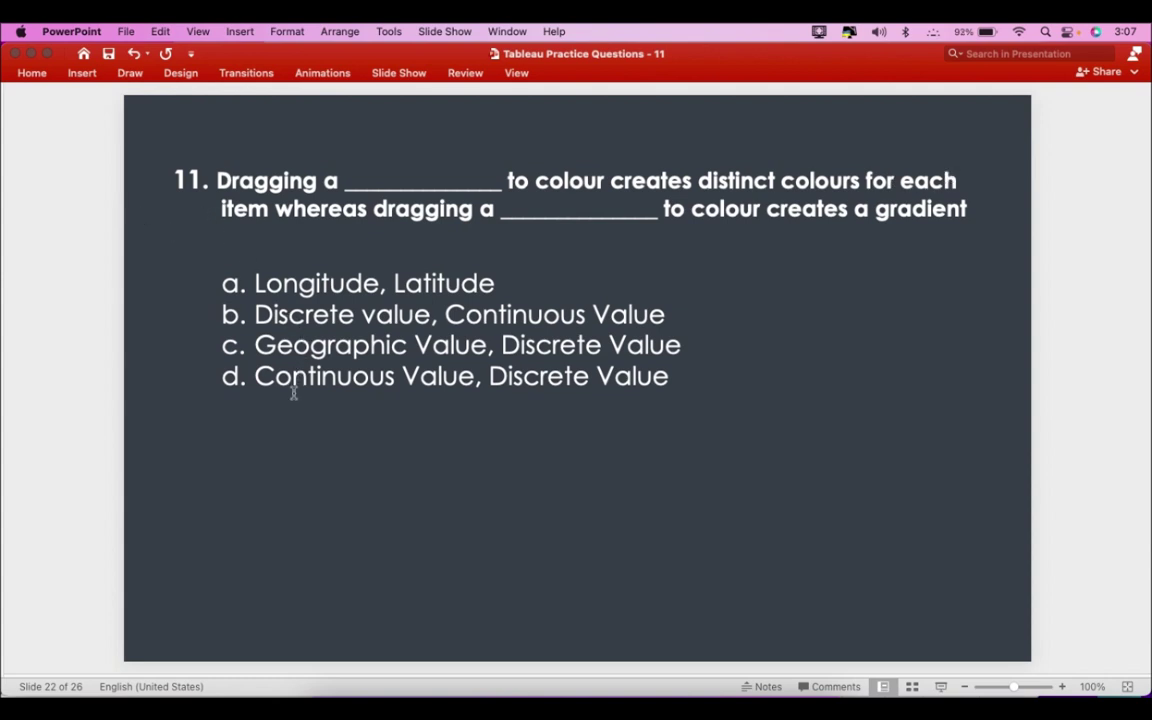
Highlight 'Discrete value' and 'Continuous Value' in option b of question 11
drag(255, 314, 430, 318)
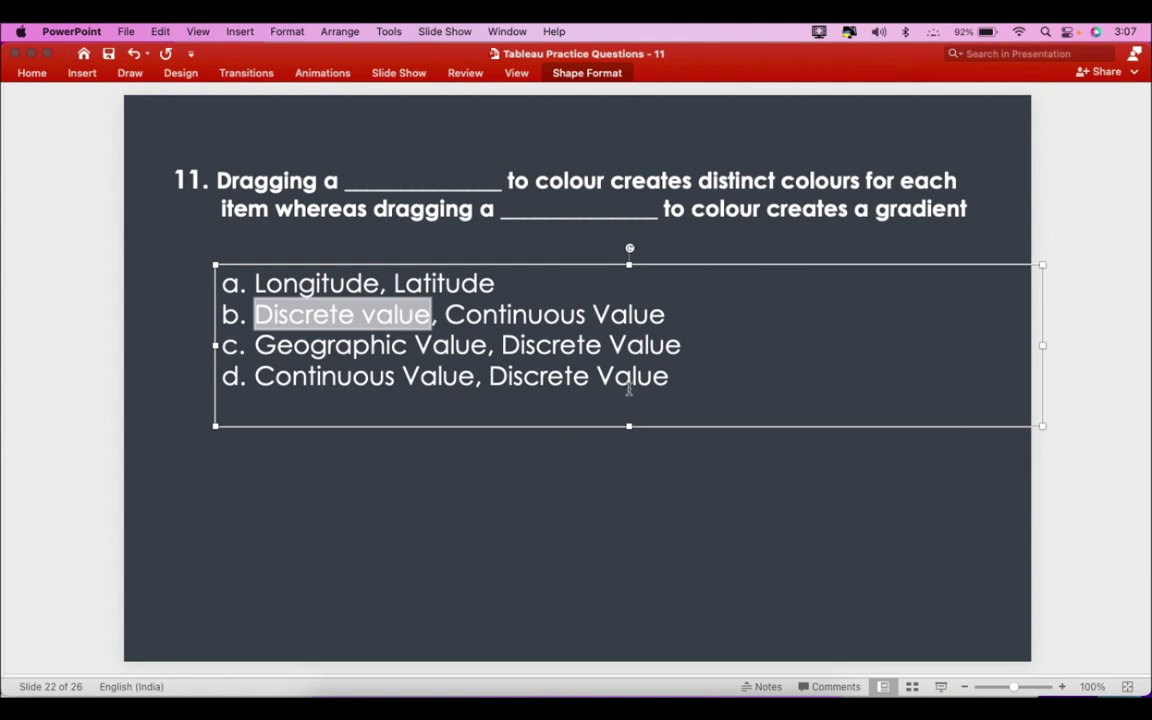
drag(445, 314, 645, 313)
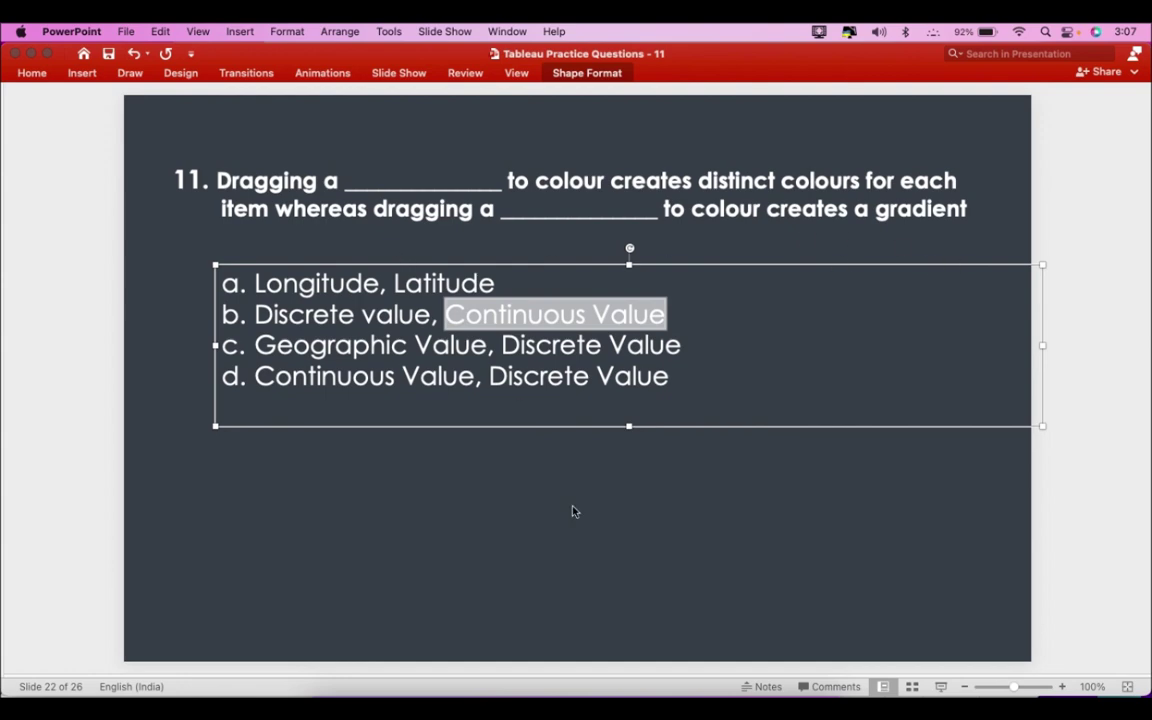
click(742, 692)
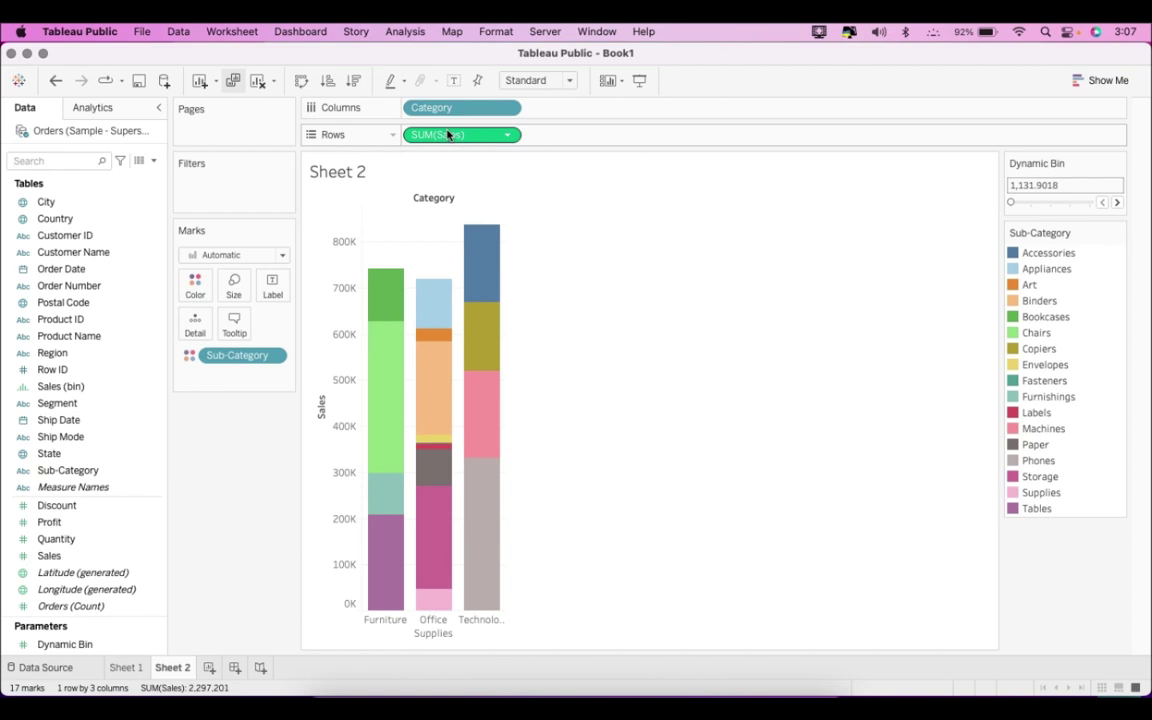
Colour the category bars by SUM(Profit) with a reversed Green-Blue Diverging gradient
drag(283, 352, 200, 620)
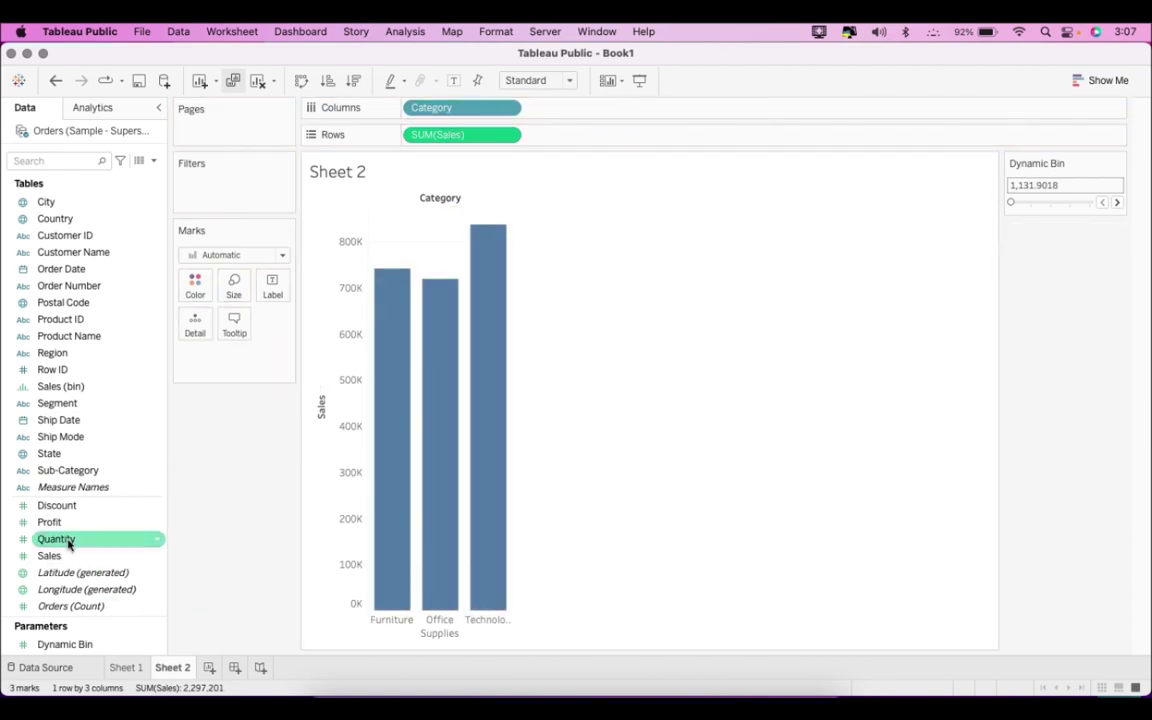
drag(63, 530, 204, 296)
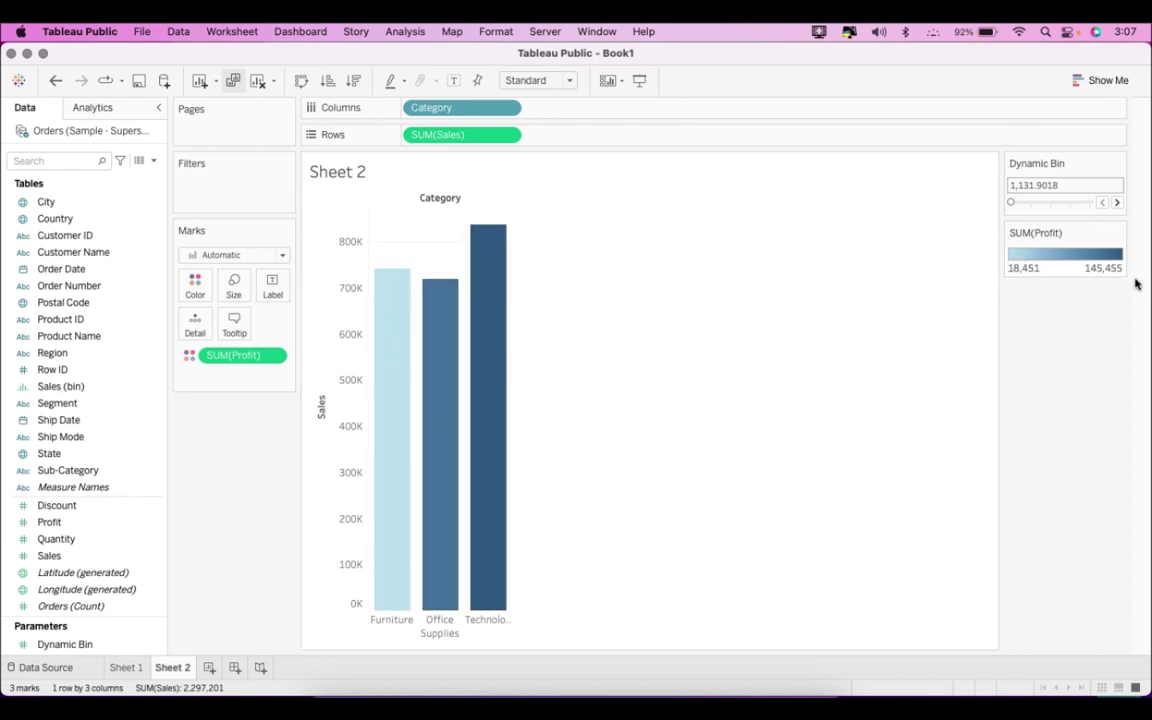
click(1119, 232)
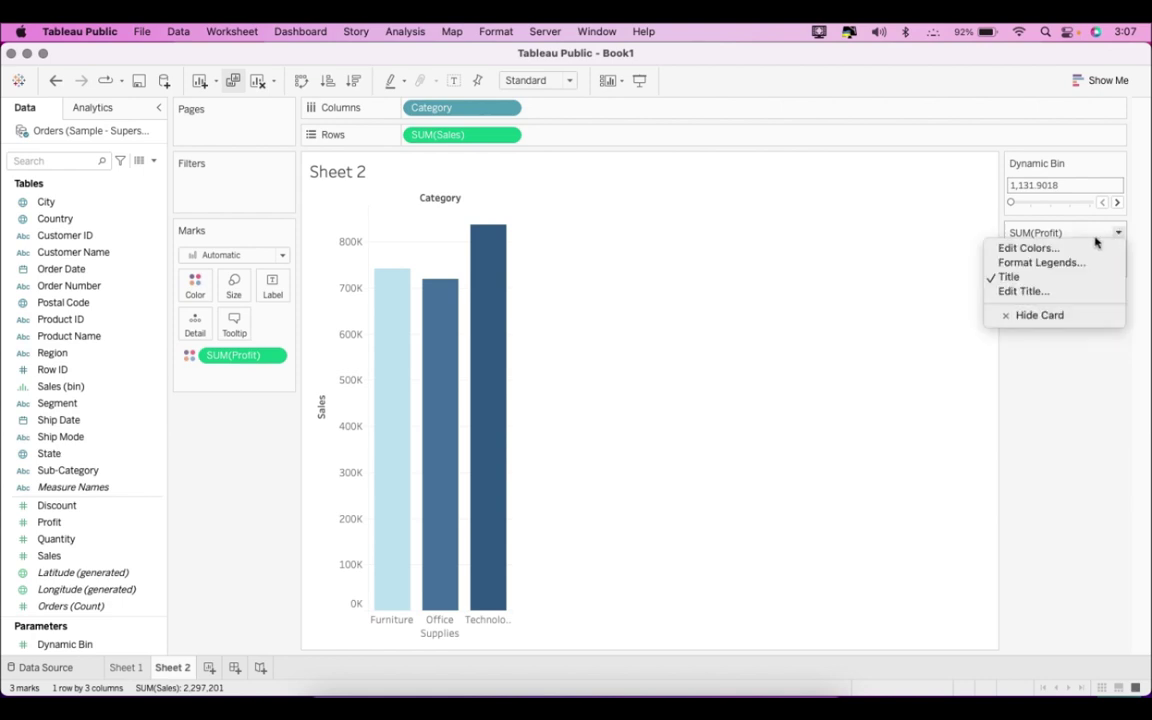
click(1082, 247)
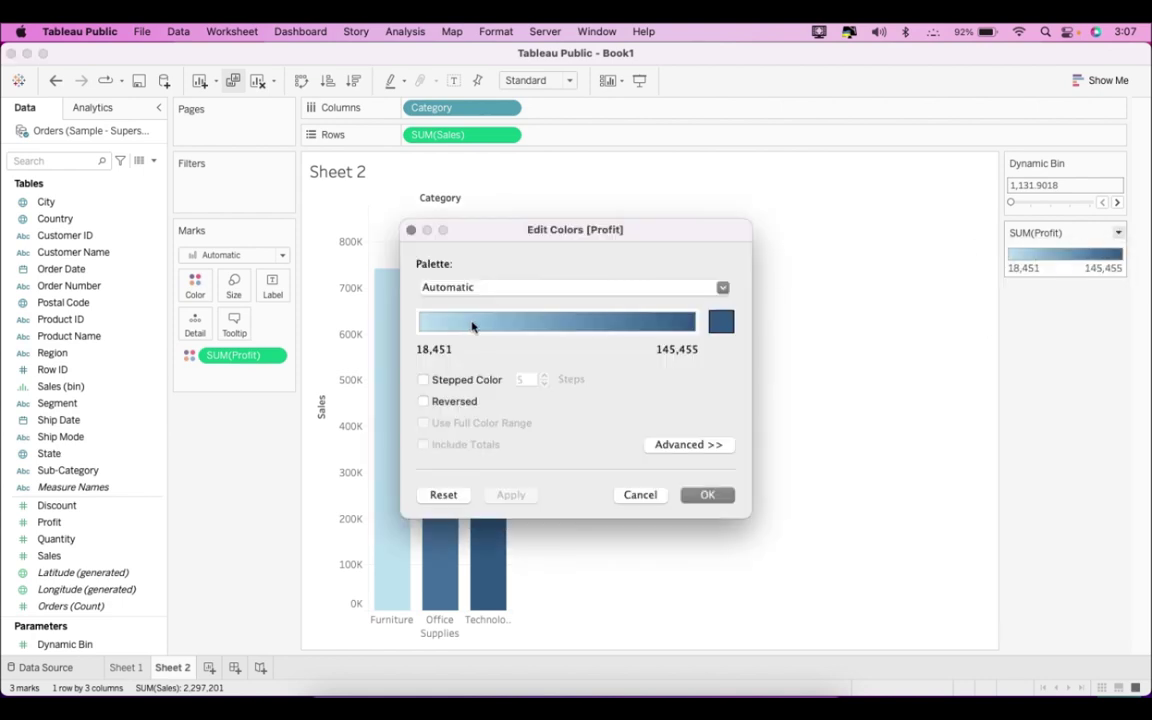
click(722, 287)
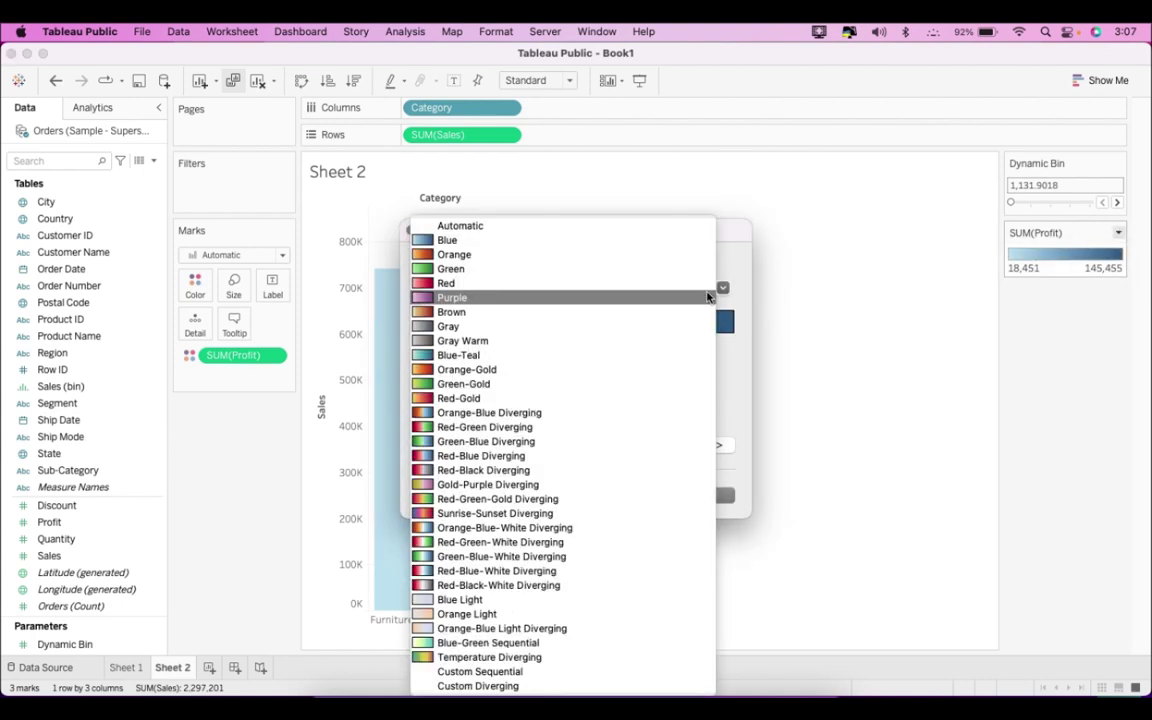
click(510, 446)
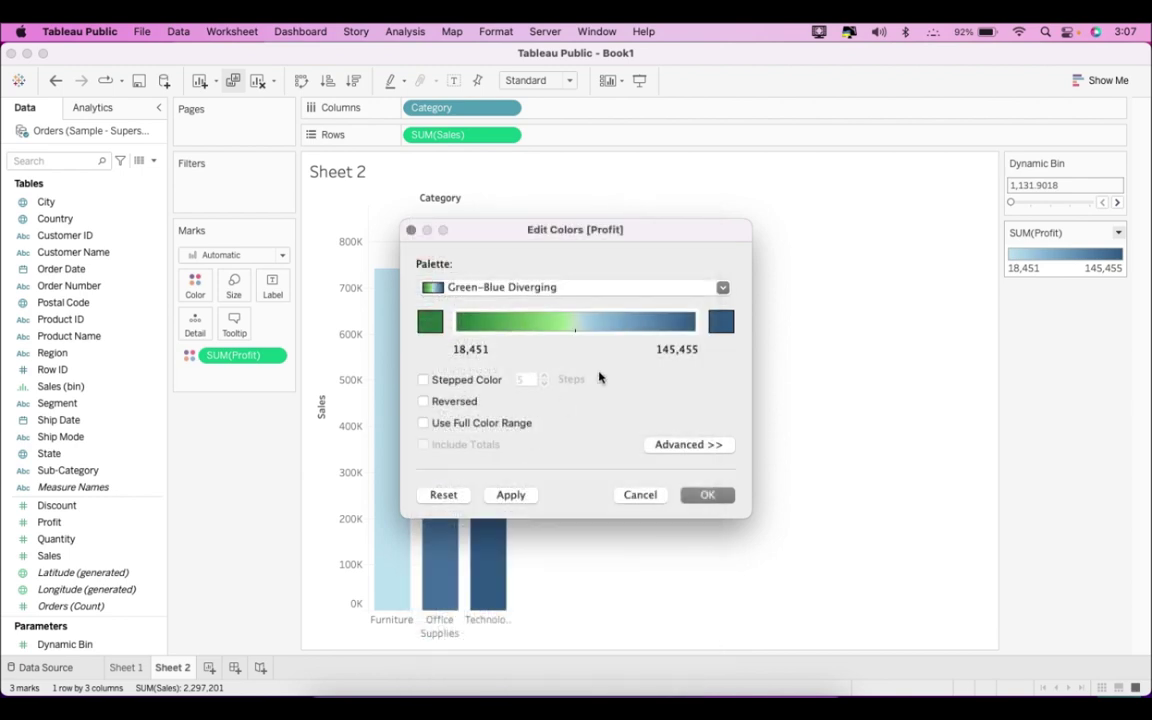
click(424, 401)
click(424, 380)
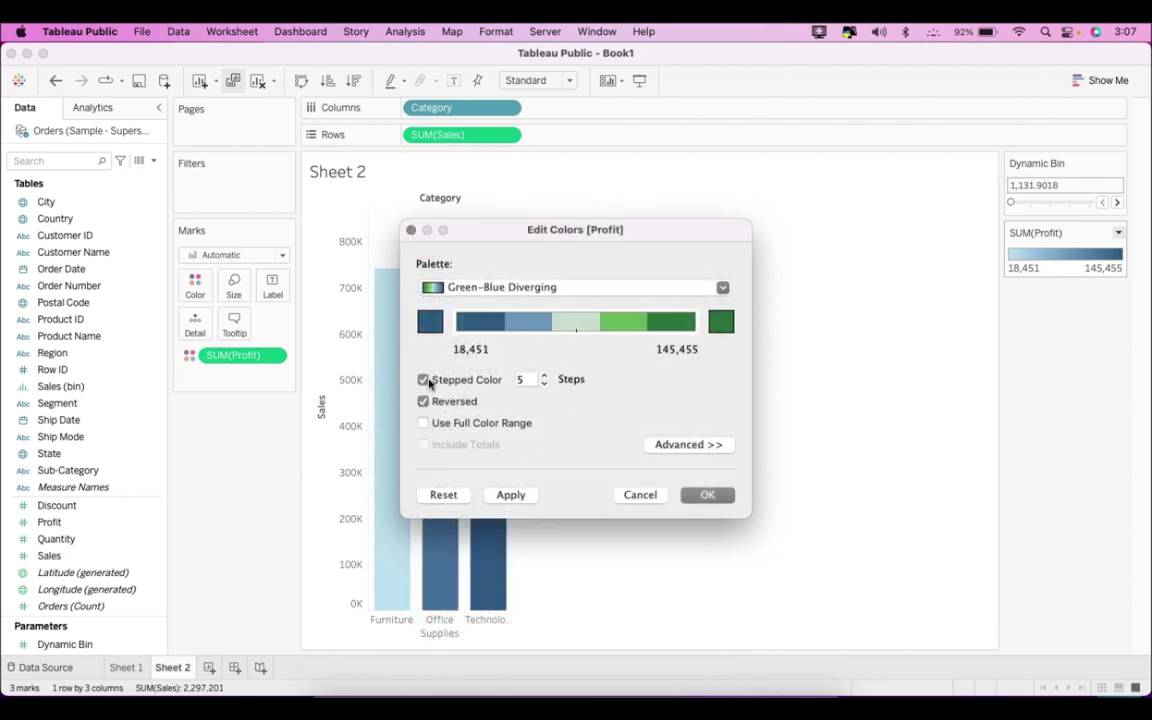
click(424, 380)
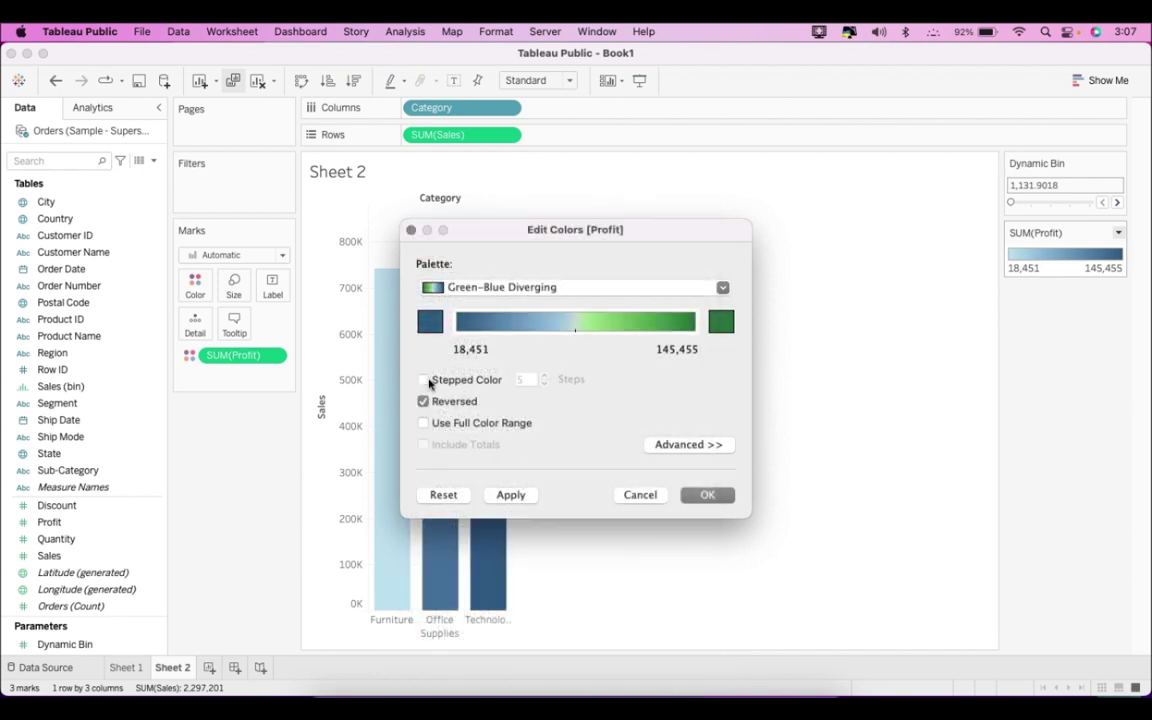
click(700, 492)
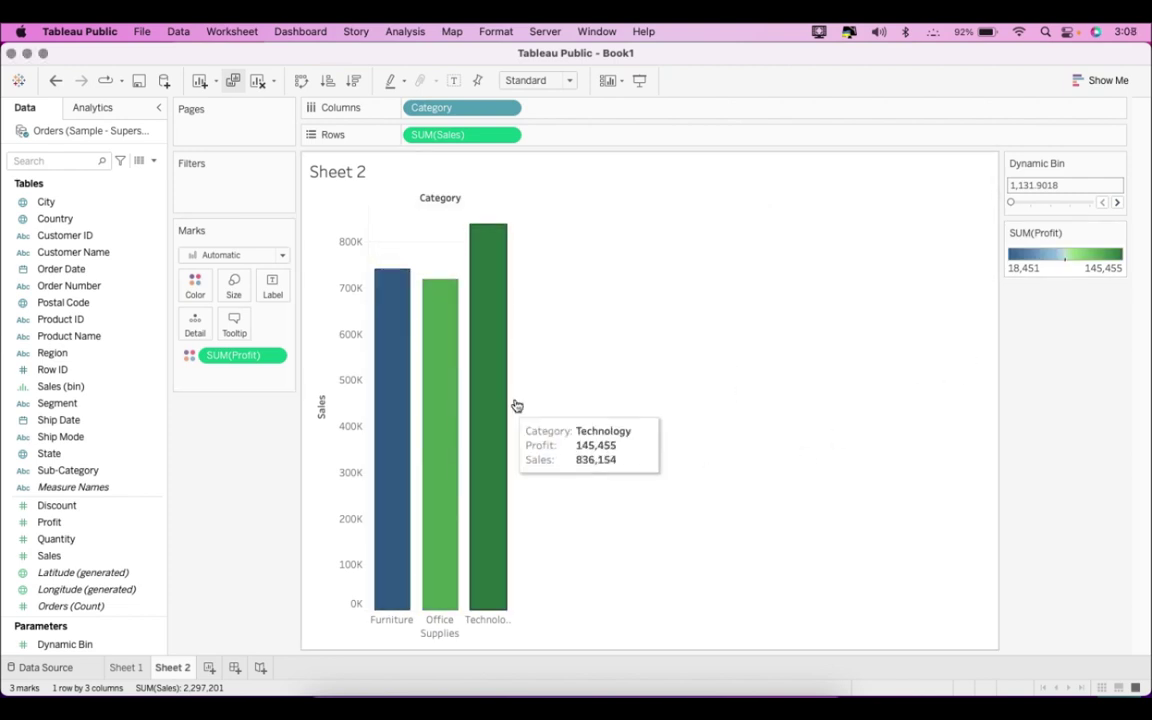
Switch the Profit colour palette to Orange Light and minimise the workbook
click(1112, 234)
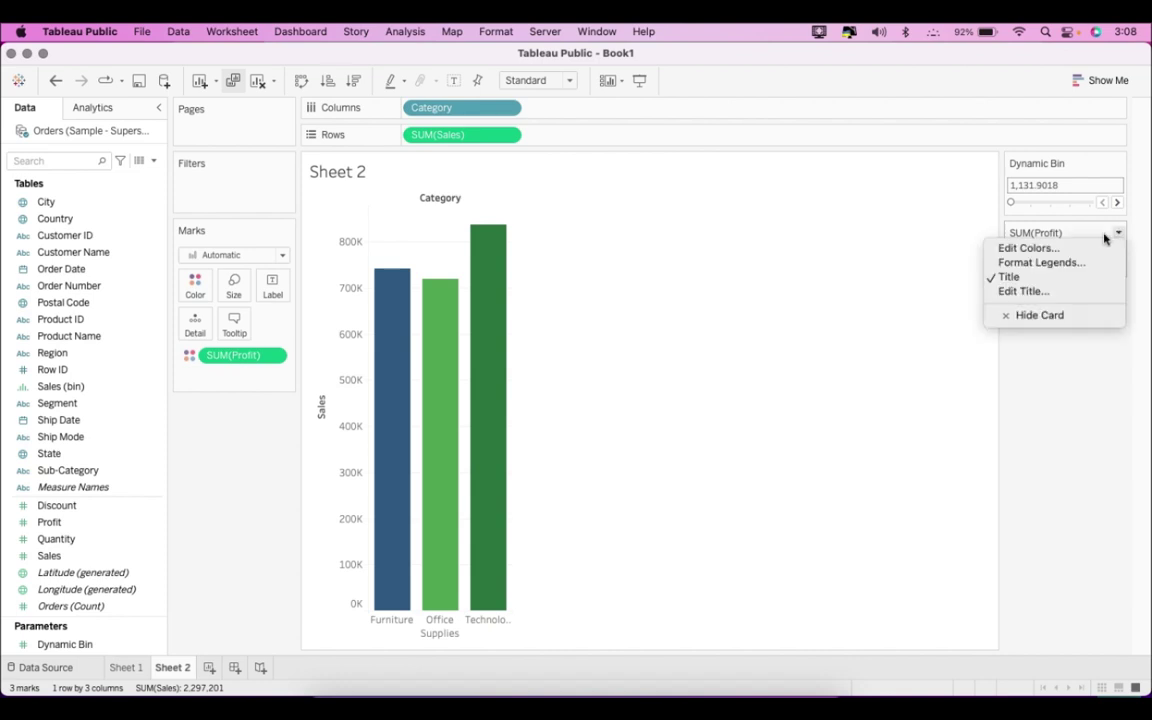
click(1095, 239)
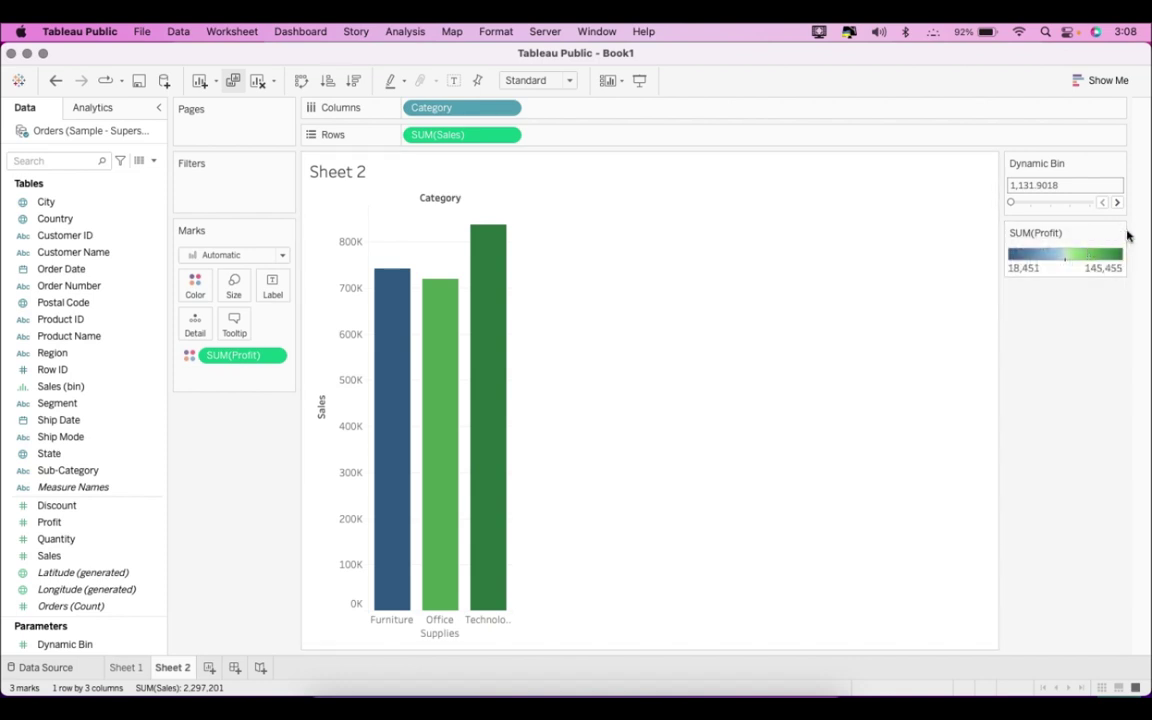
click(1120, 236)
click(1068, 249)
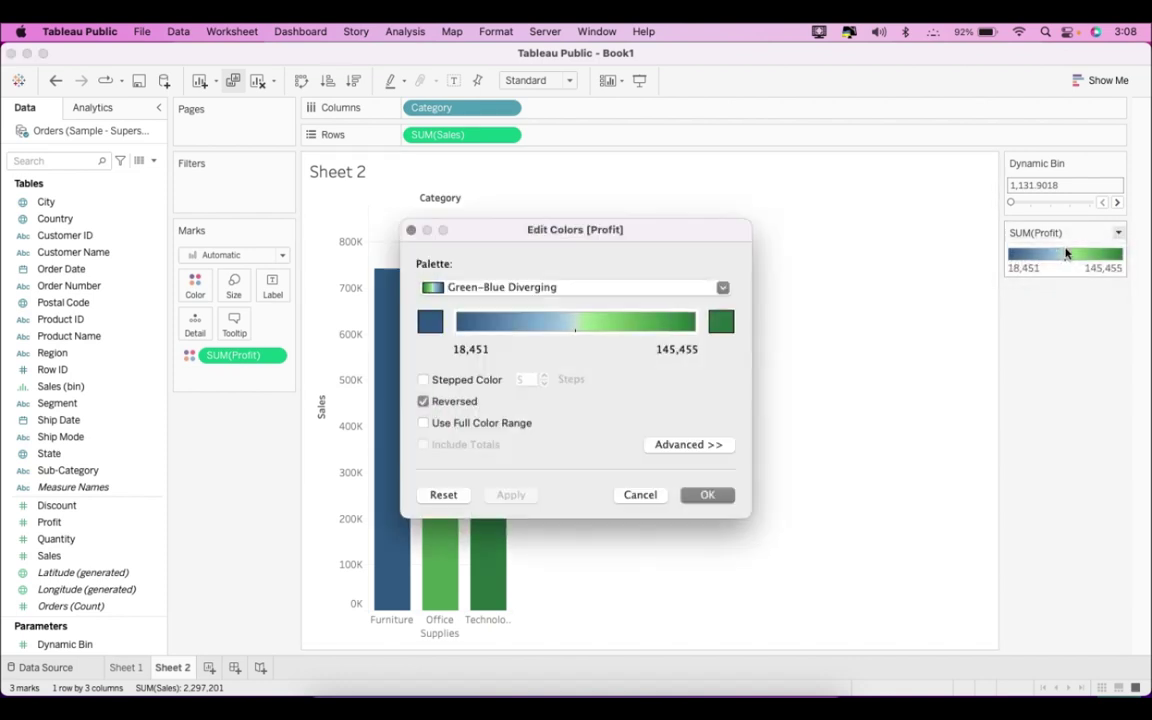
click(722, 289)
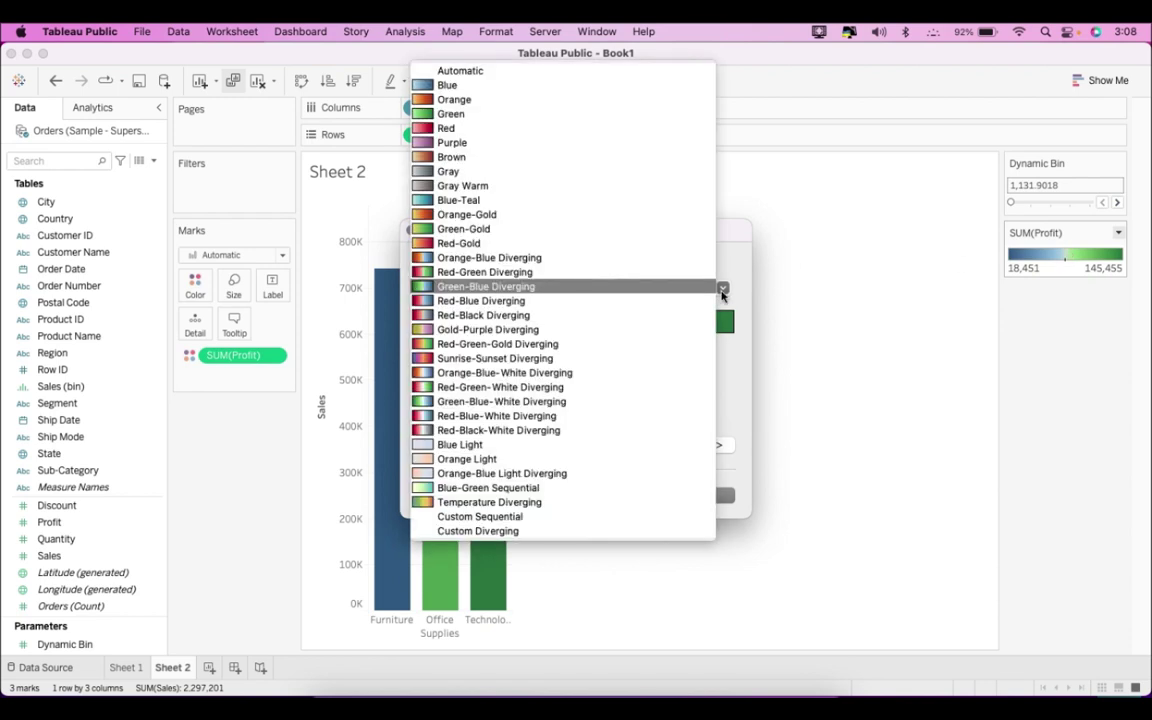
click(515, 461)
click(707, 496)
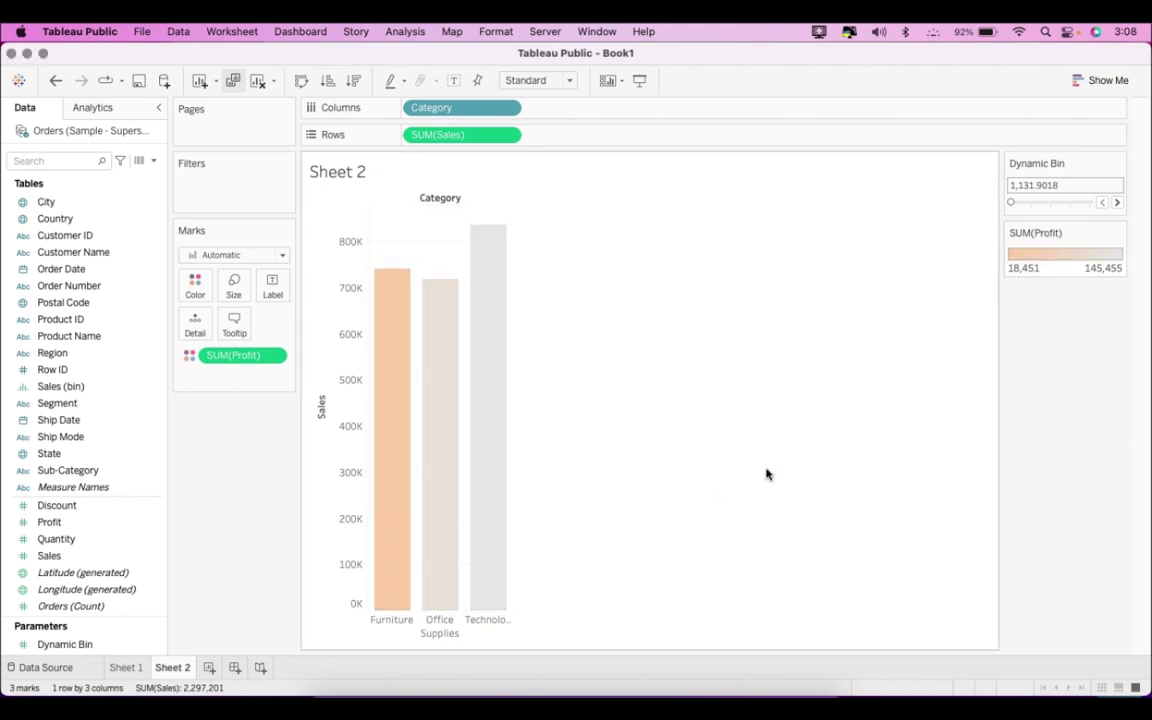
mouse_move(467, 241)
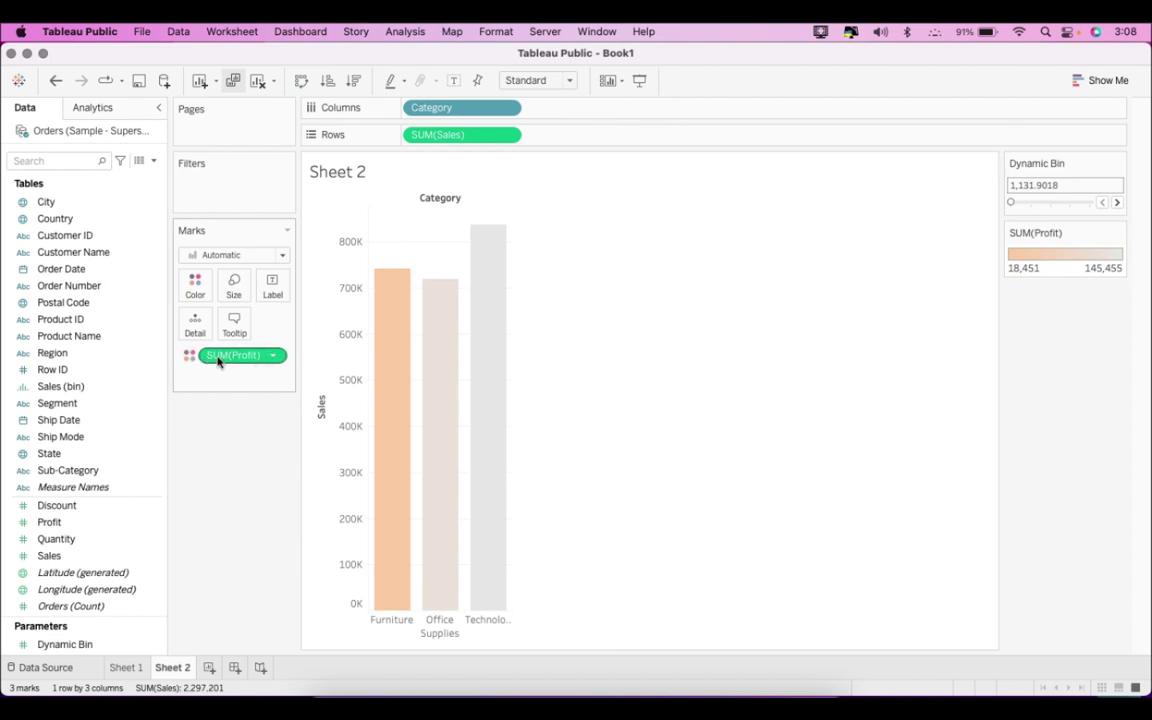
click(27, 53)
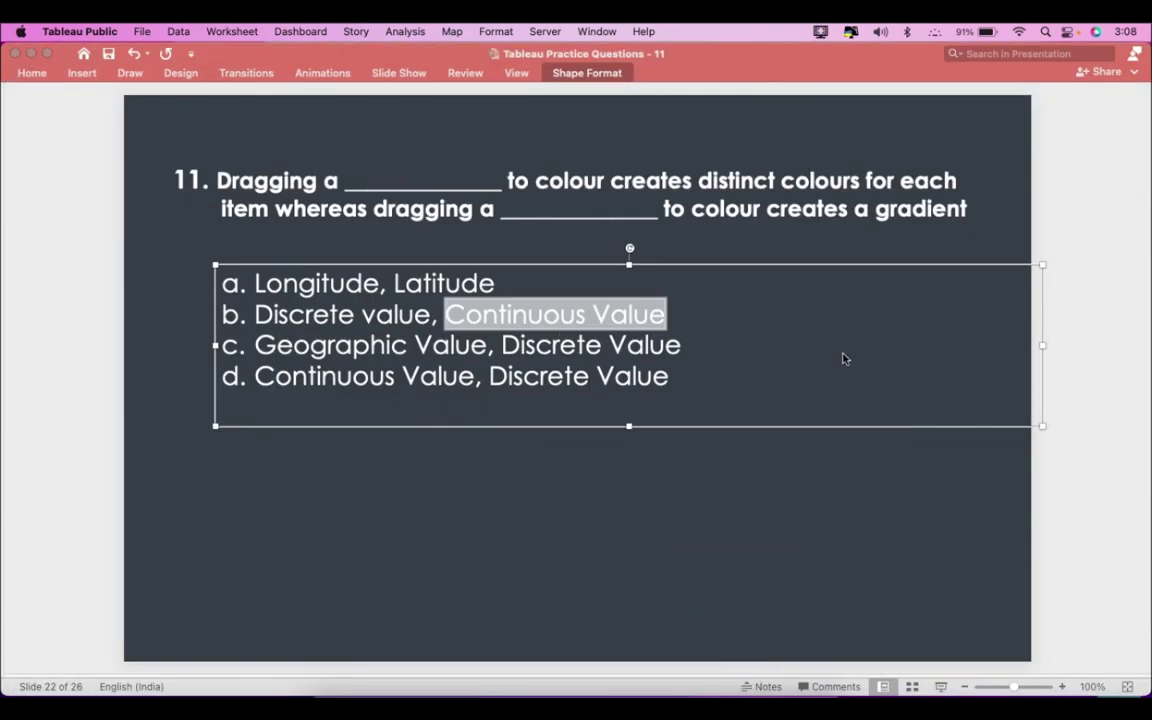
Advance to slide 23 revealing answer b, Discrete value, Continuous Value
click(800, 522)
click(800, 522)
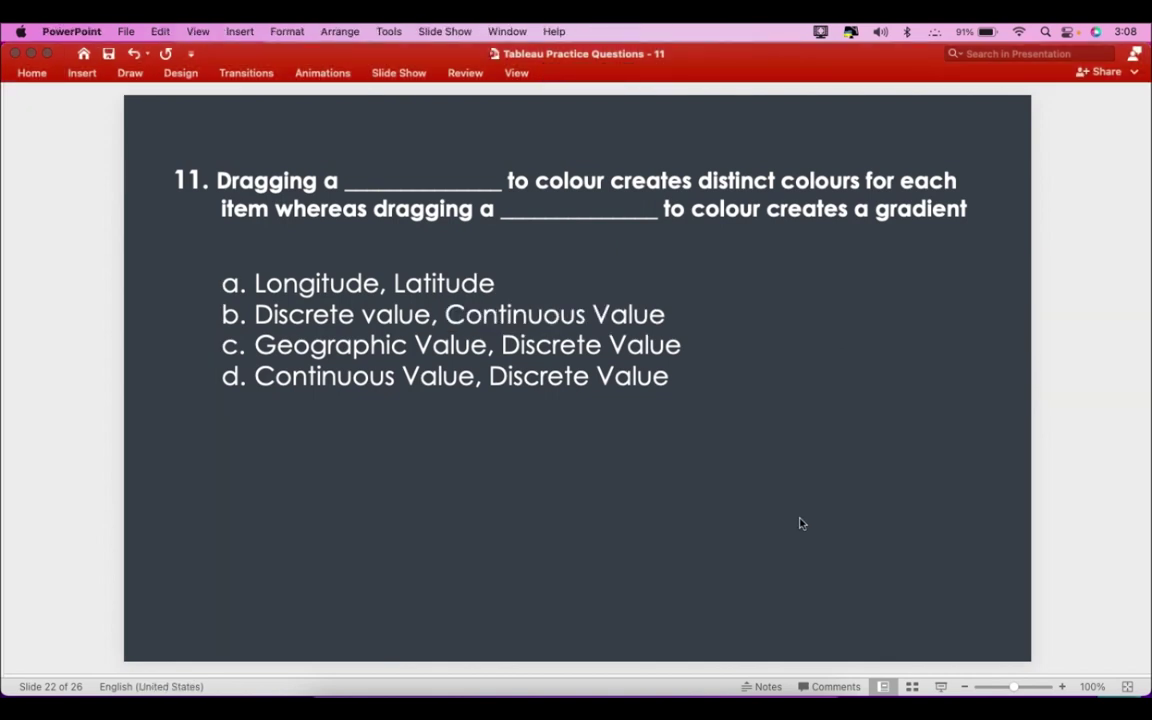
key(Down)
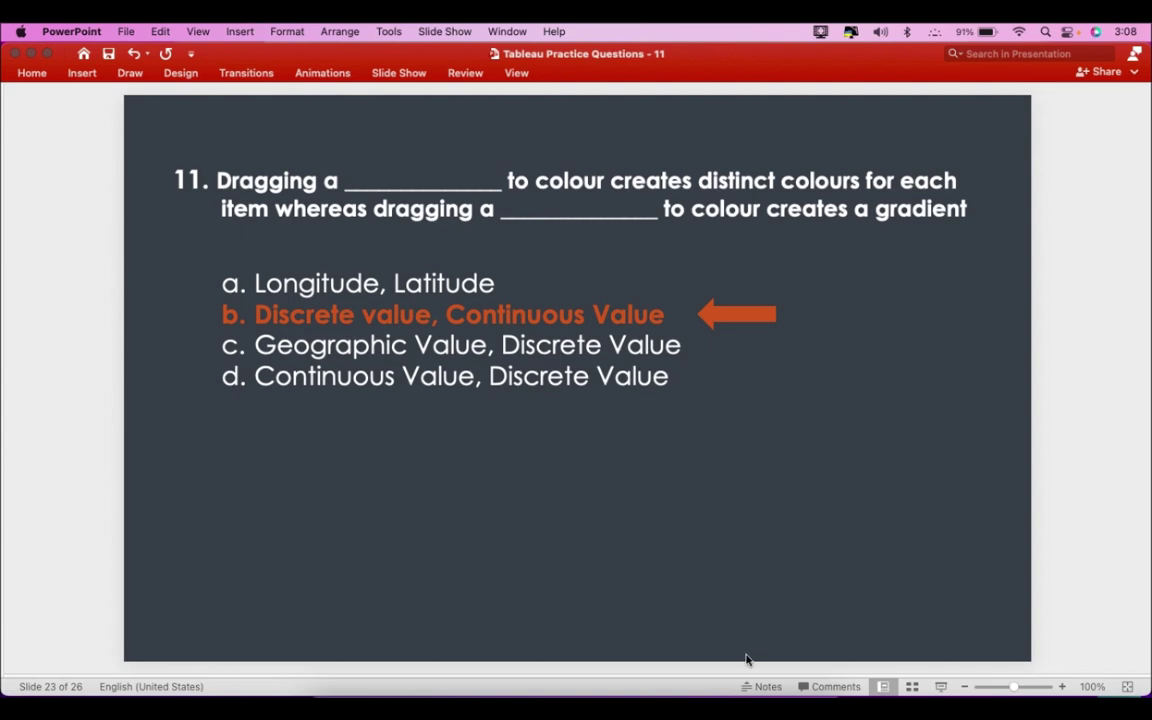
click(644, 700)
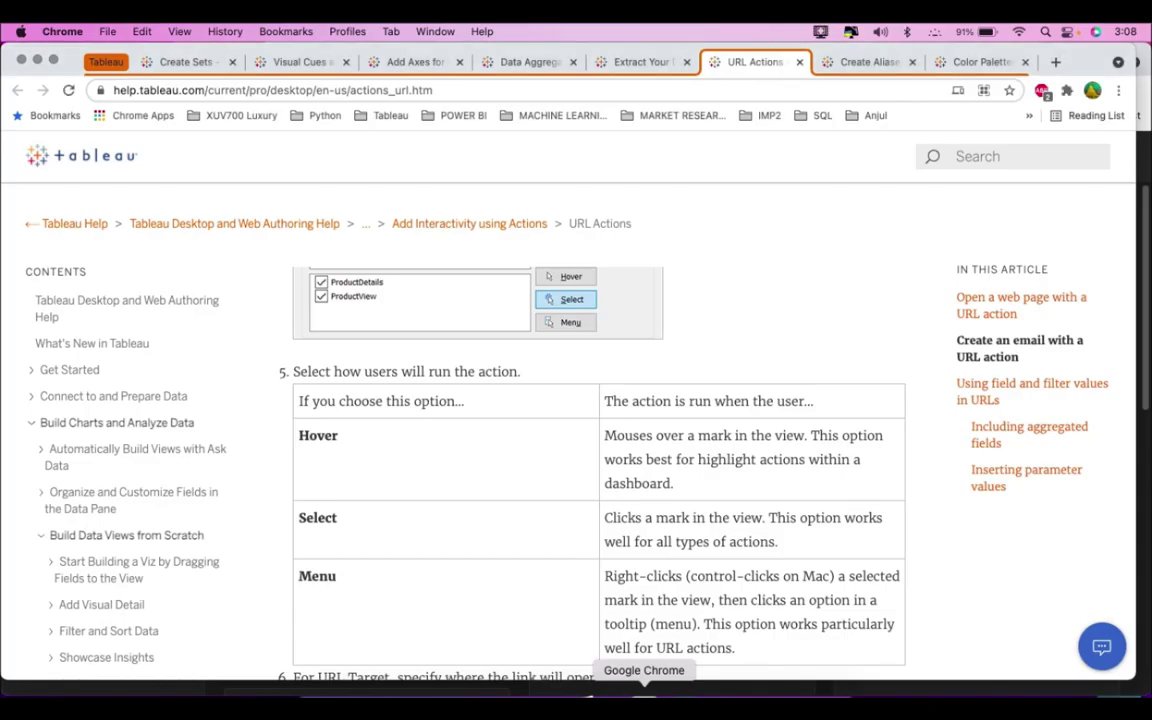
Open the Color Palettes and Effects help article and scroll through it
click(866, 63)
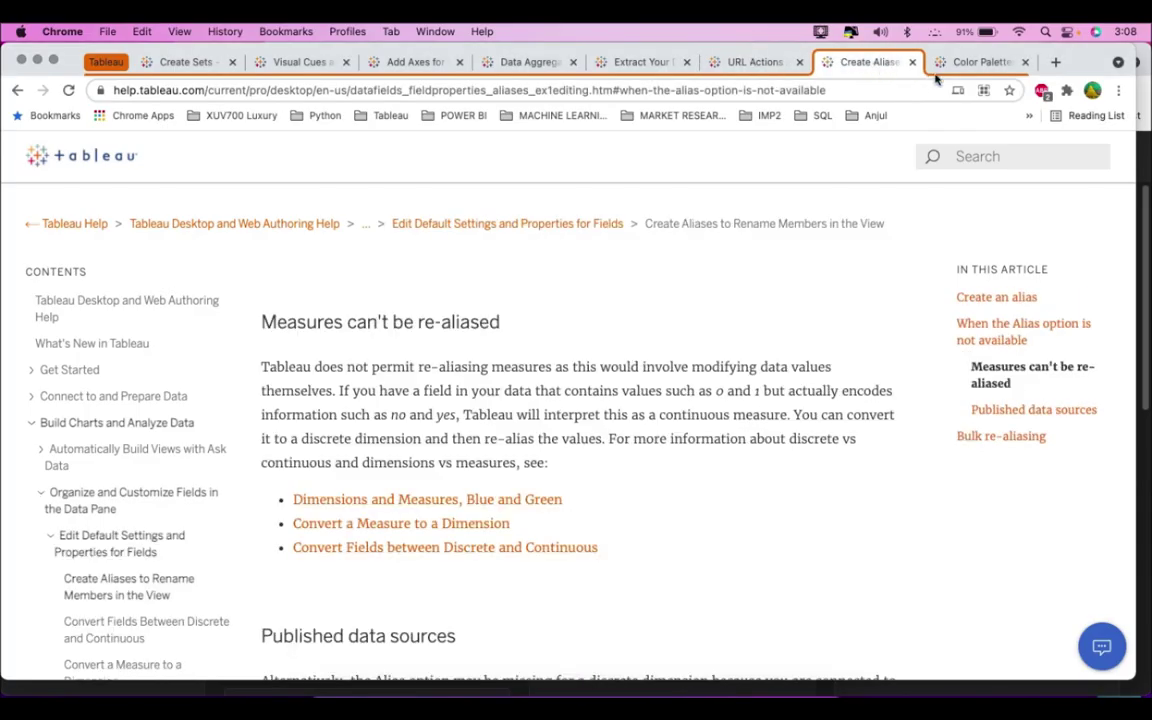
click(960, 62)
click(858, 62)
click(955, 64)
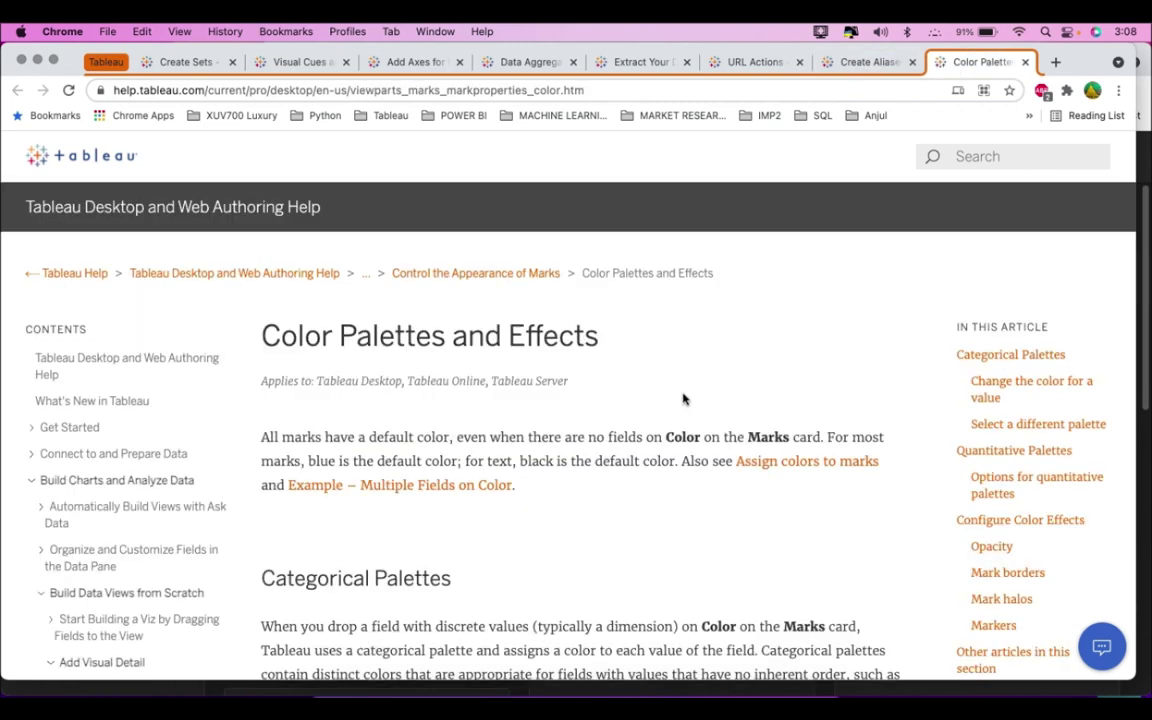
scroll(701, 501, down, 10)
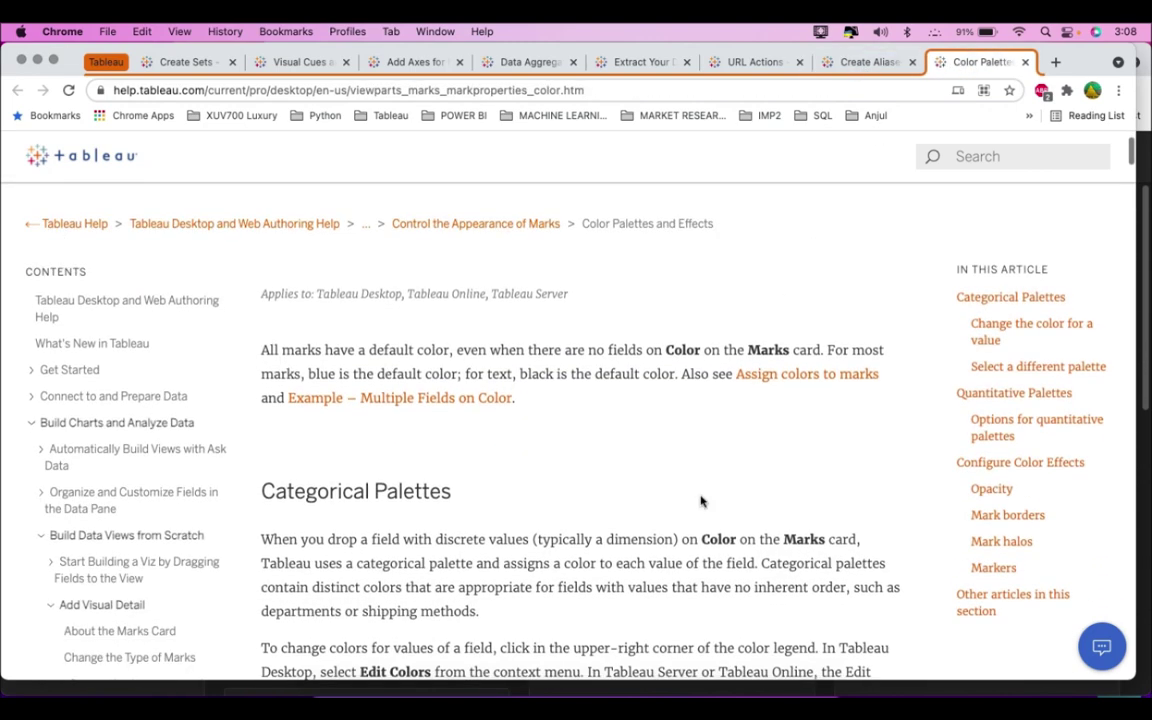
scroll(701, 501, down, 15)
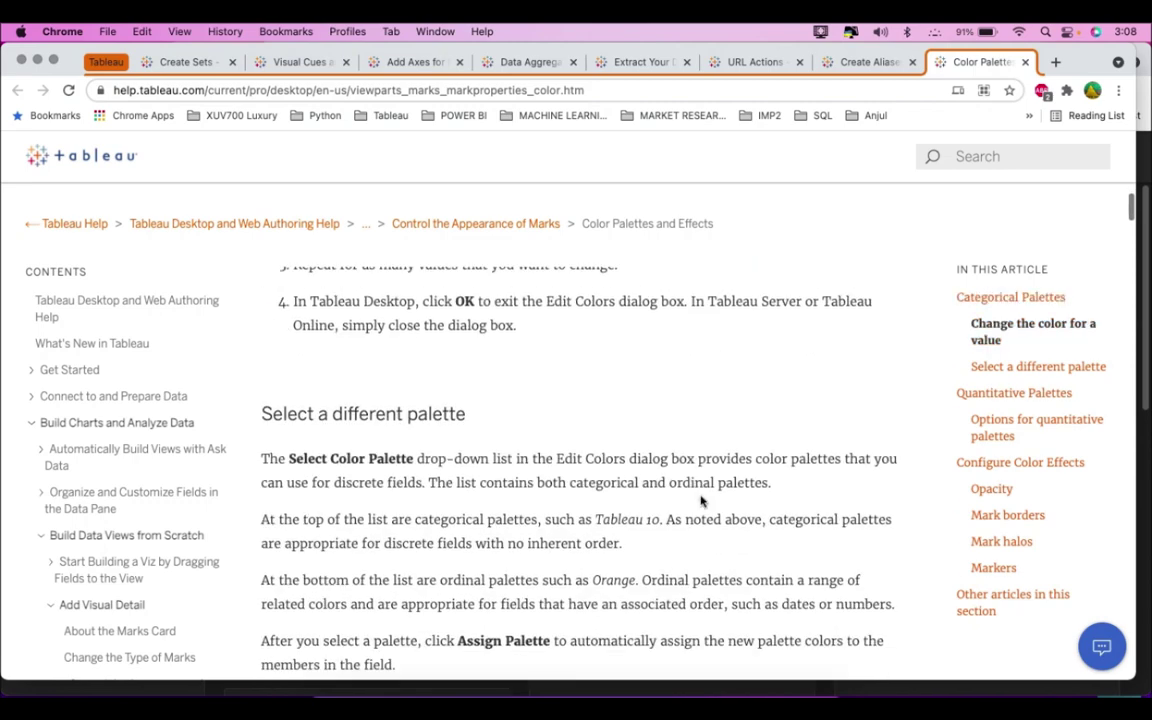
scroll(701, 497, down, 10)
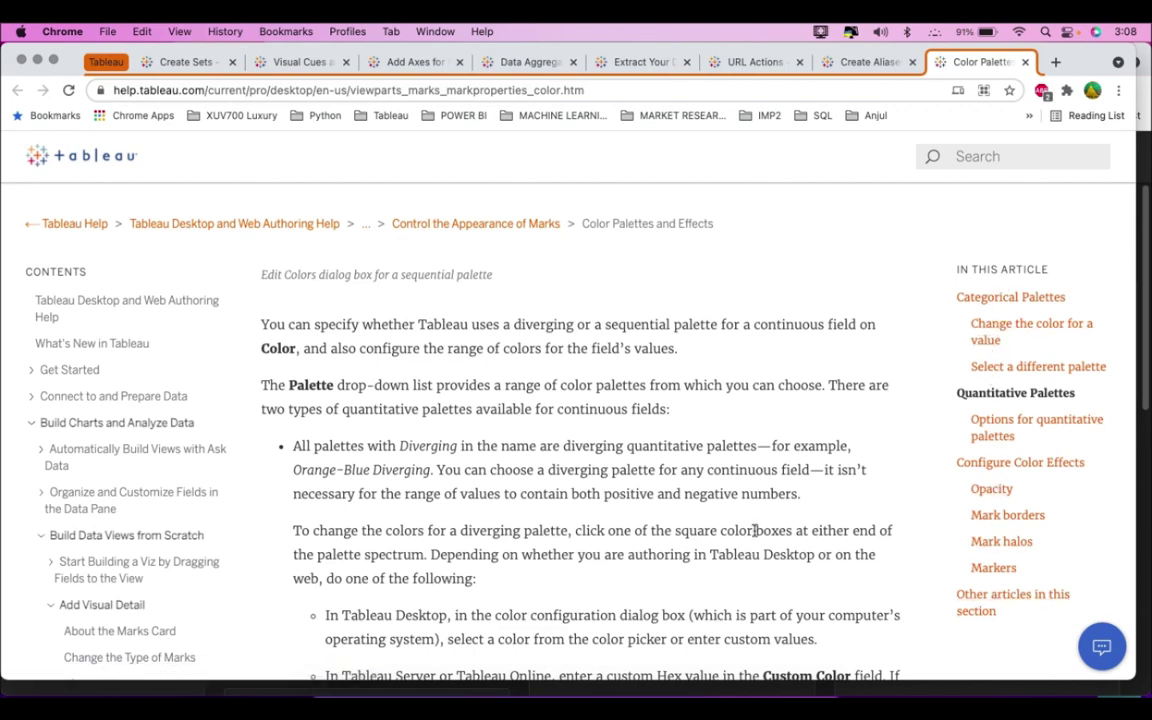
scroll(754, 530, down, 10)
scroll(754, 530, down, 10)
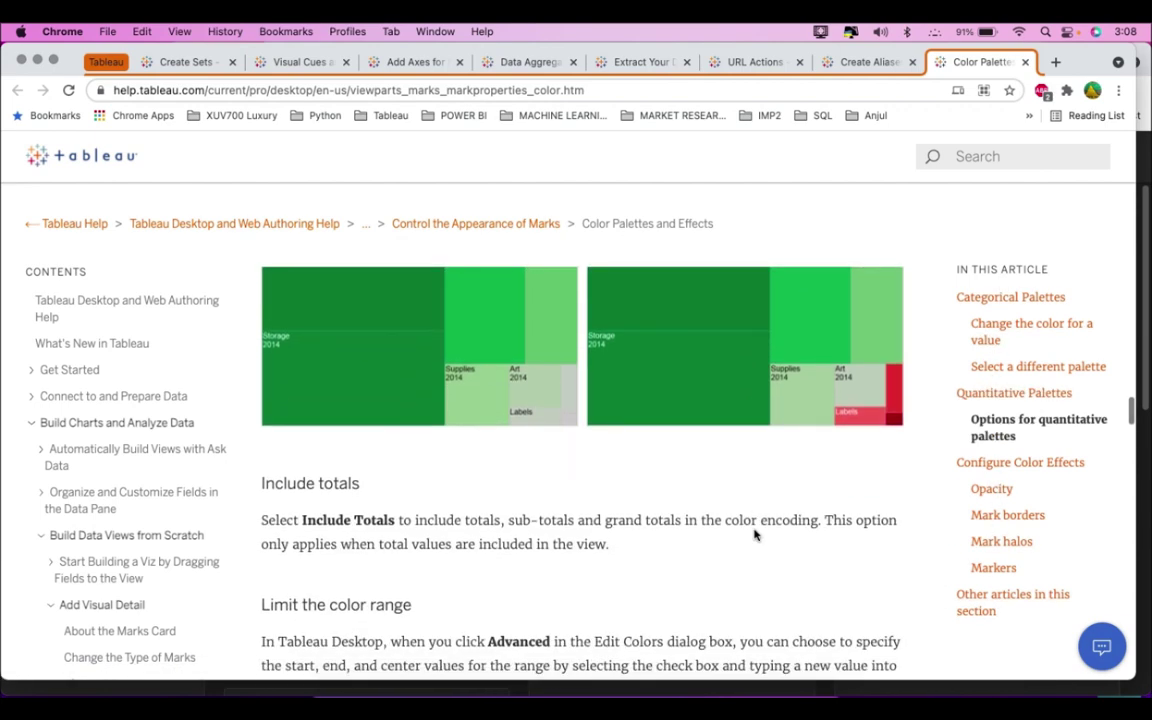
Jump to and read the Mark halos and Mark borders sections
click(1010, 545)
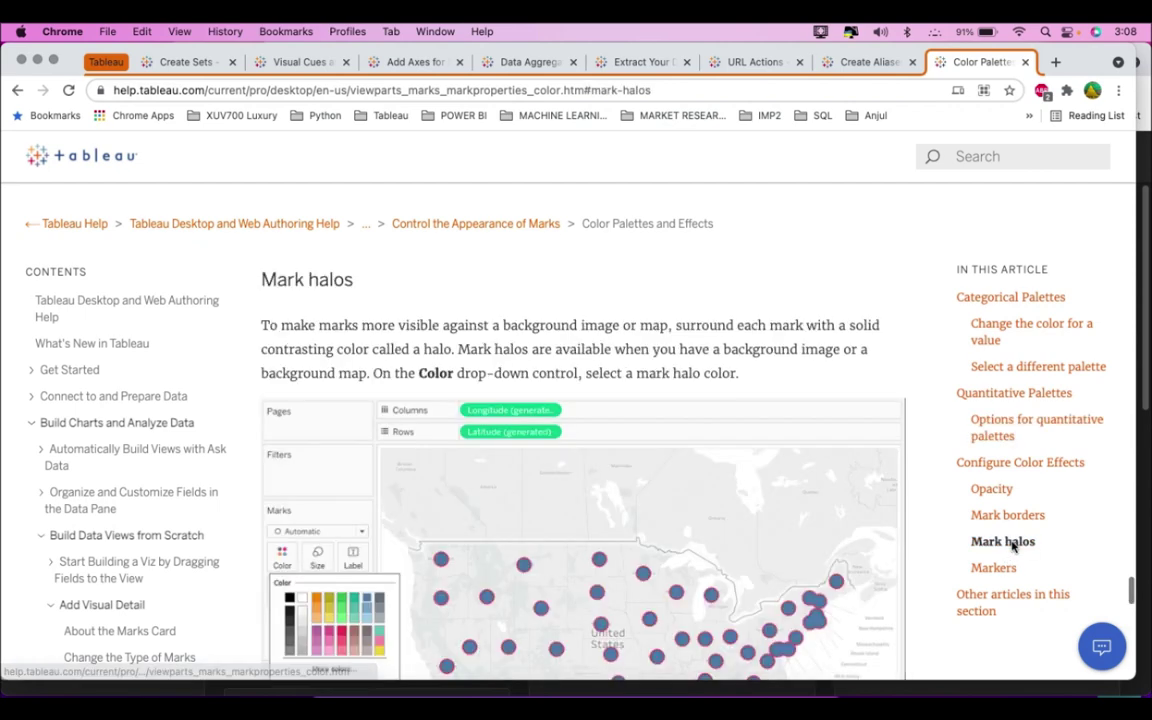
click(1008, 515)
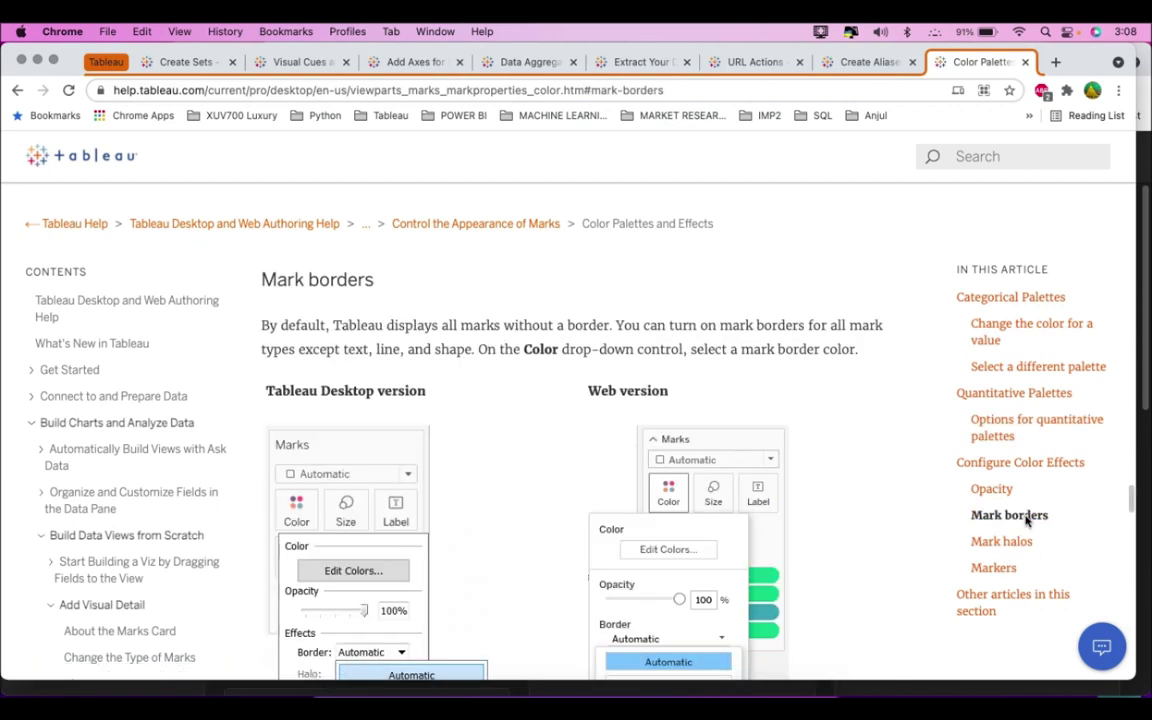
scroll(830, 535, down, 5)
scroll(830, 535, down, 8)
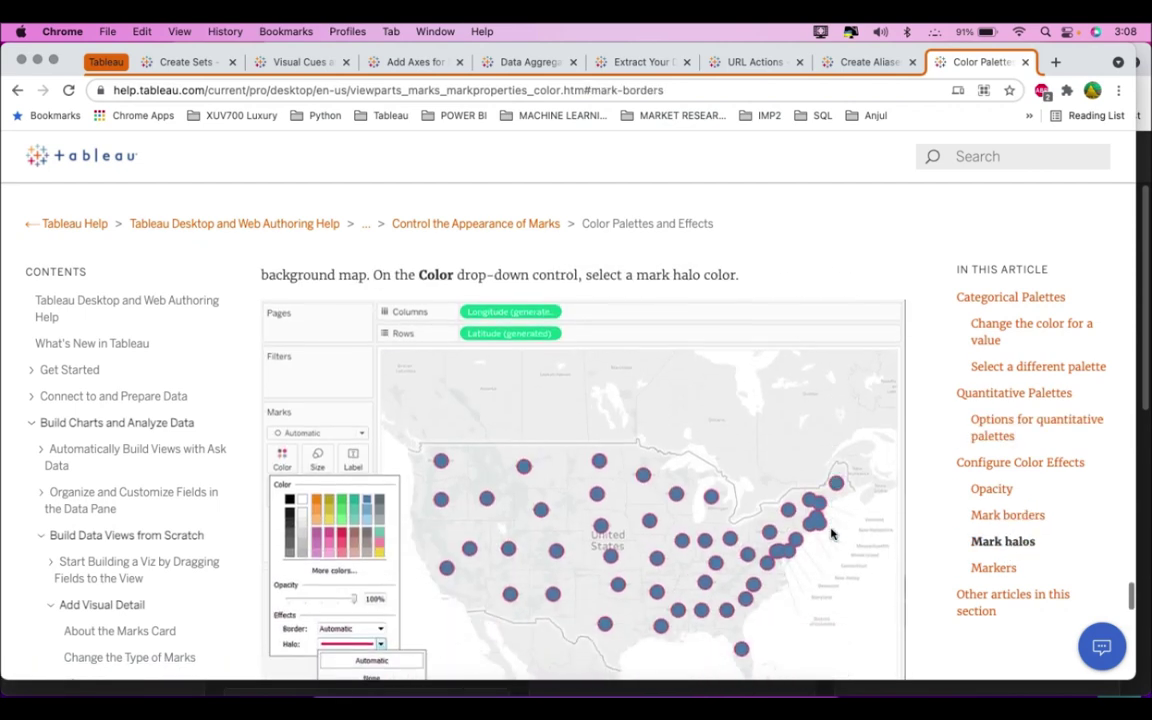
scroll(813, 577, down, 4)
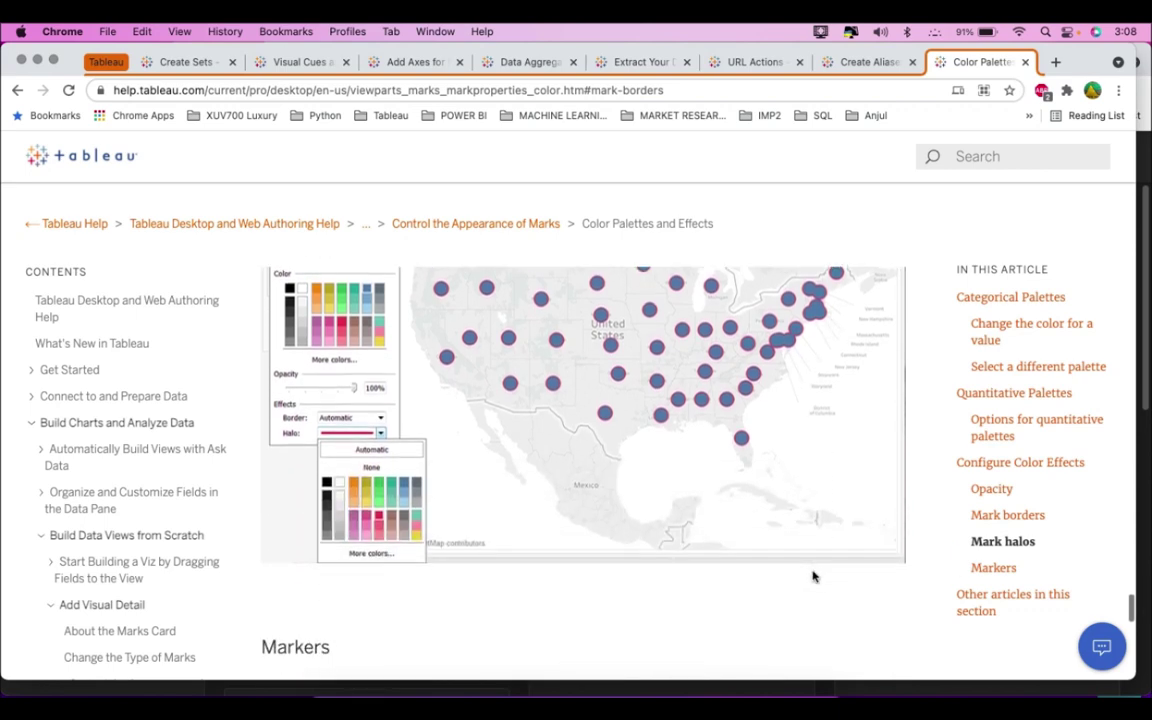
click(775, 700)
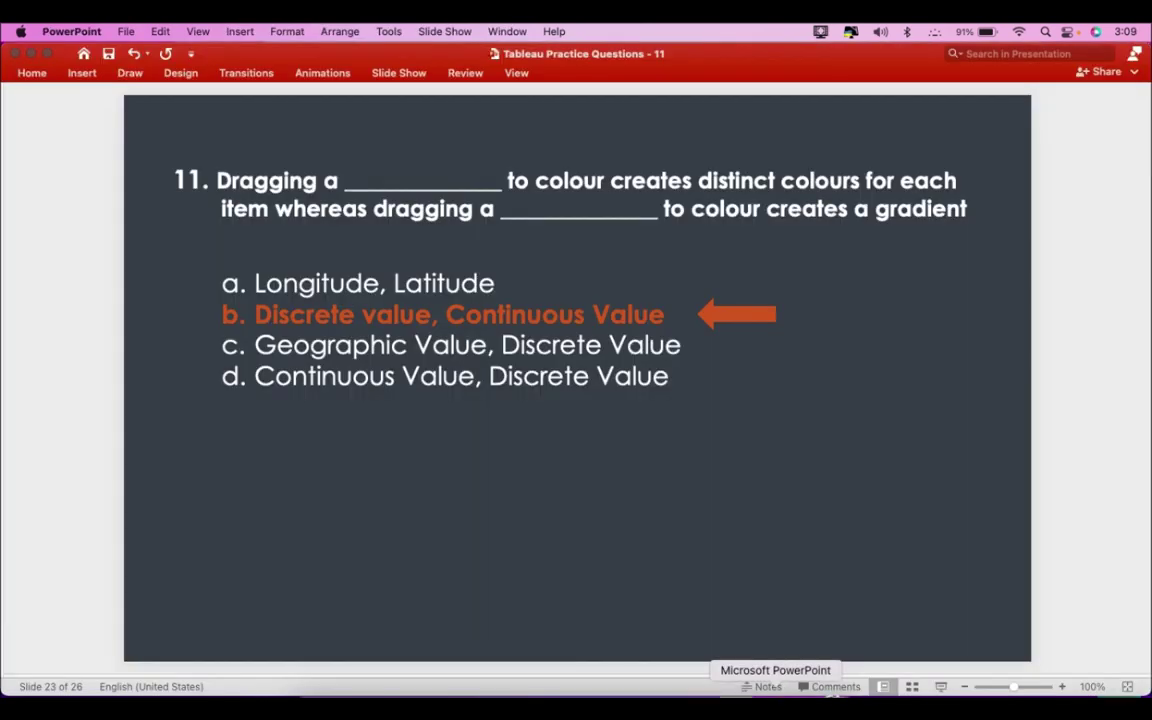
Advance to slide 24, question 12 on valid ways to add Totals
key(Down)
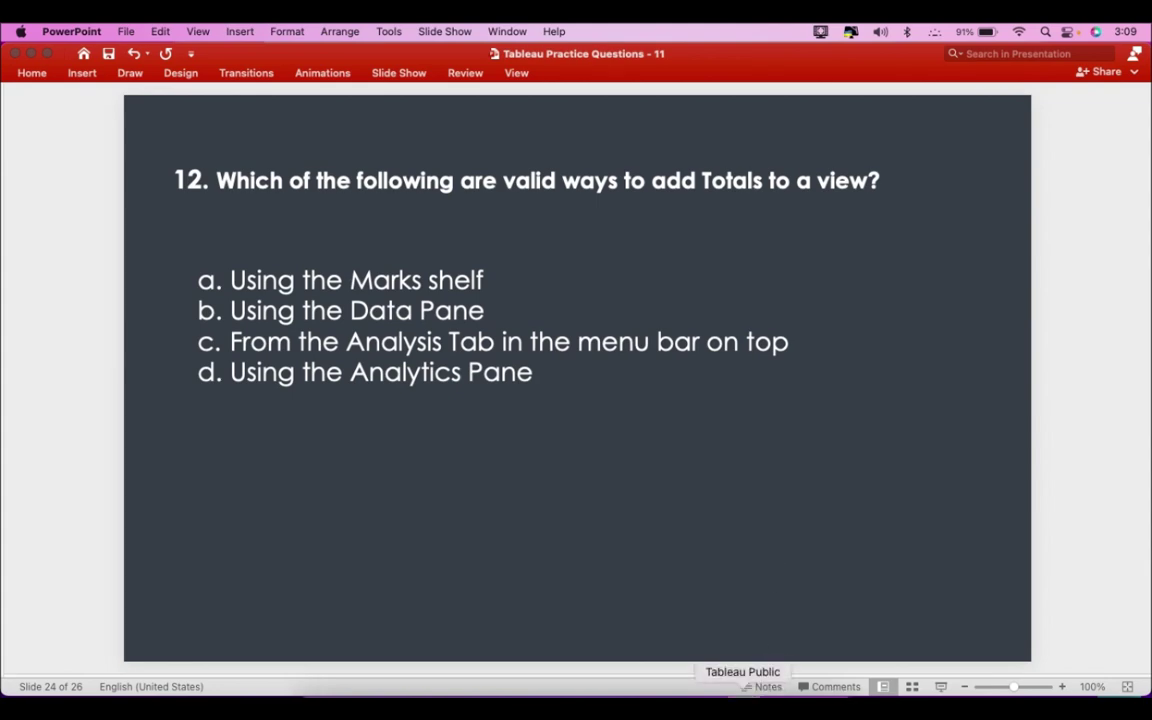
click(743, 708)
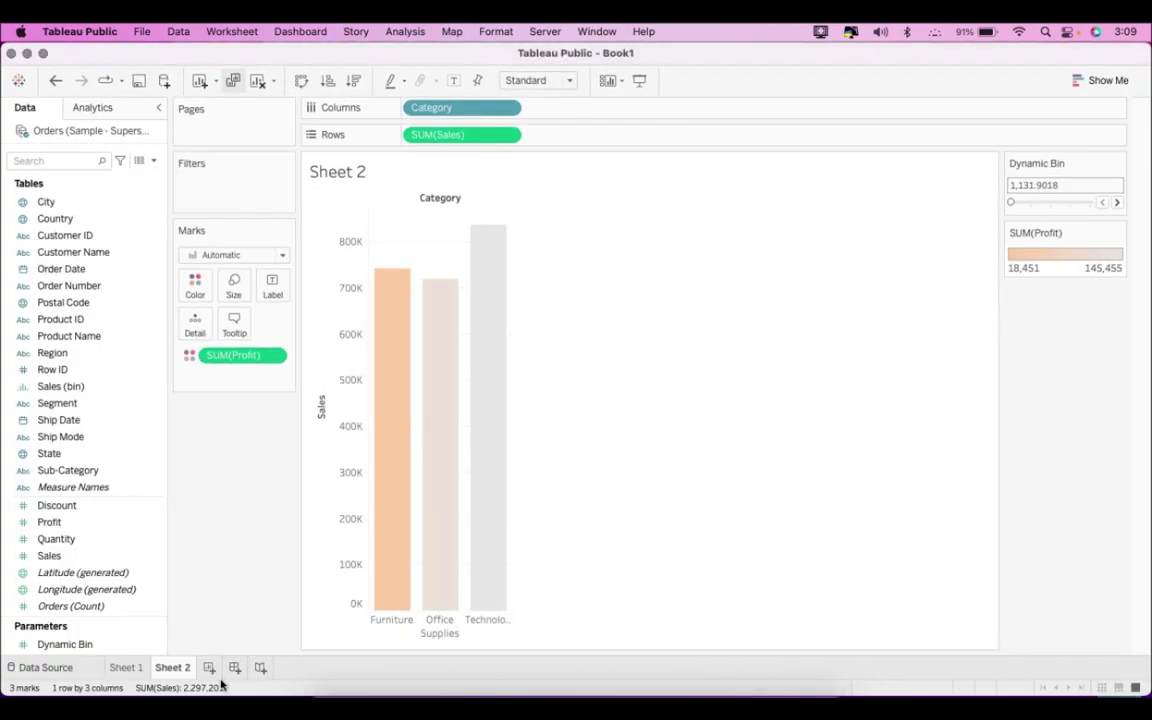
Build Sheet 3 as a SUM(Sales) table by Category and Sub-Category, then show Analysis > Totals
click(208, 667)
scroll(95, 285, up, 1)
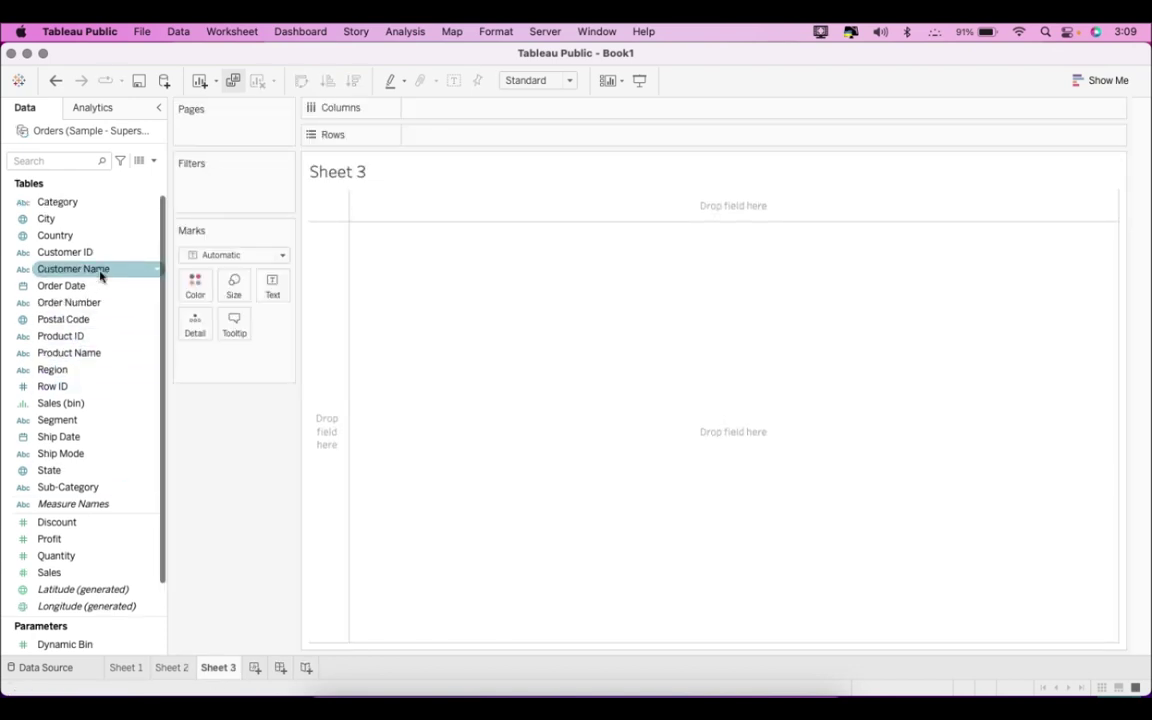
drag(60, 201, 460, 134)
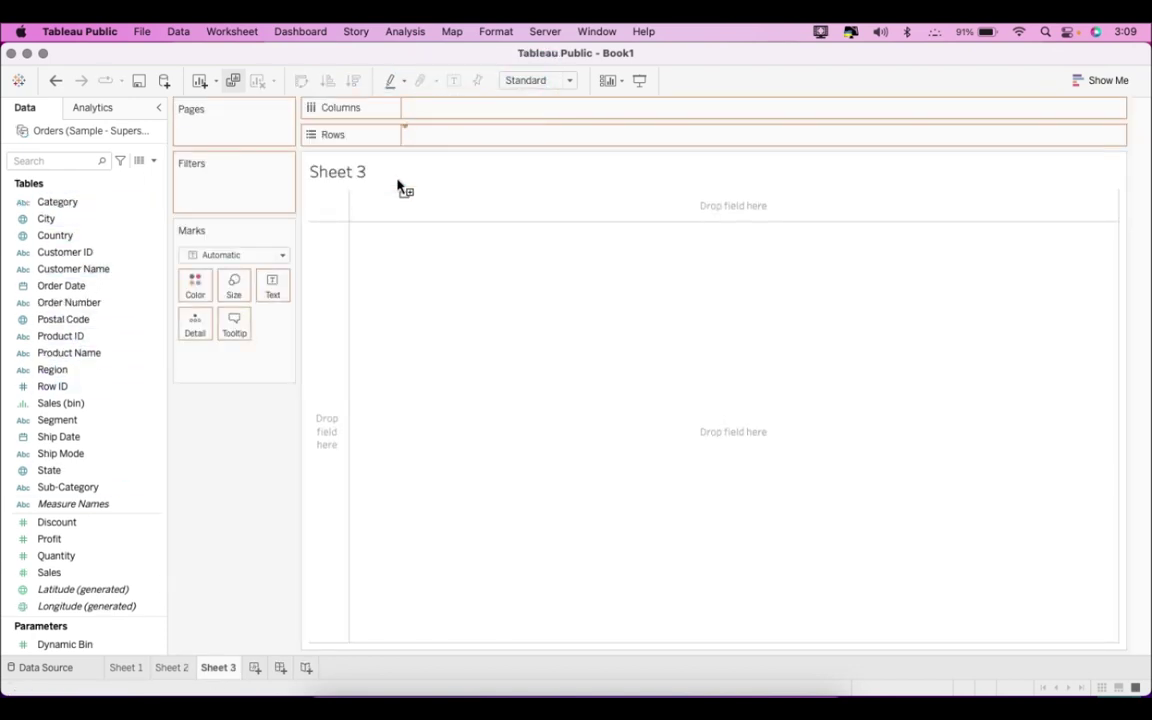
drag(95, 488, 573, 147)
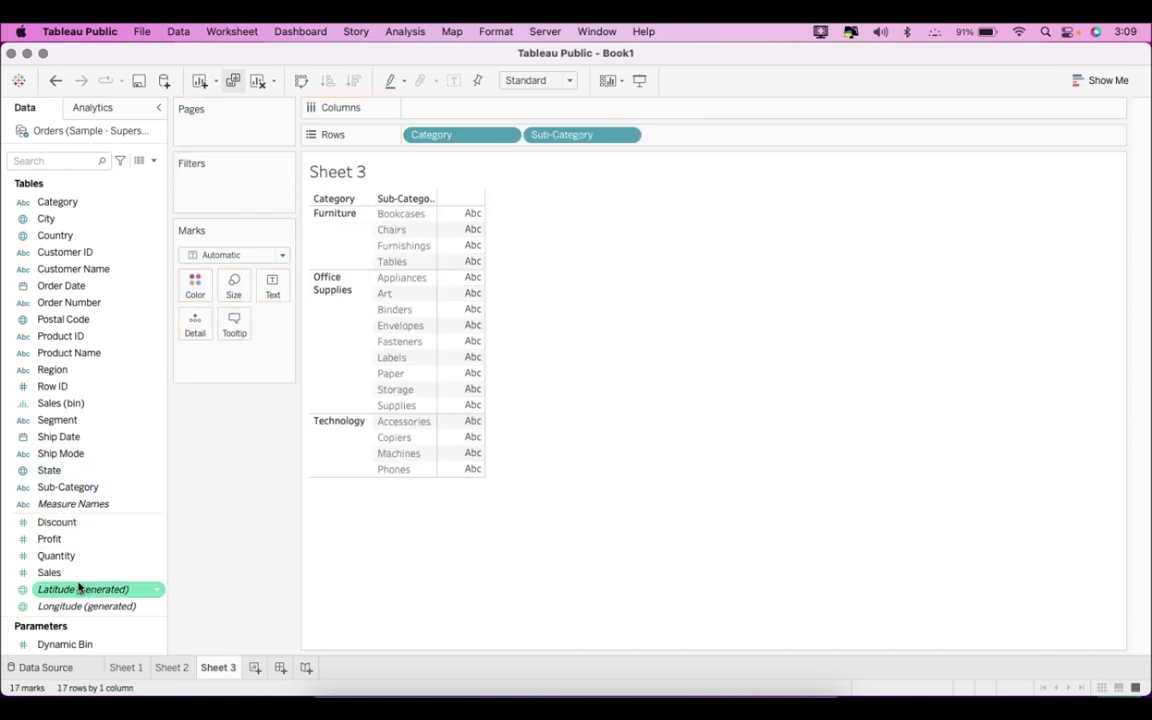
drag(80, 582, 462, 342)
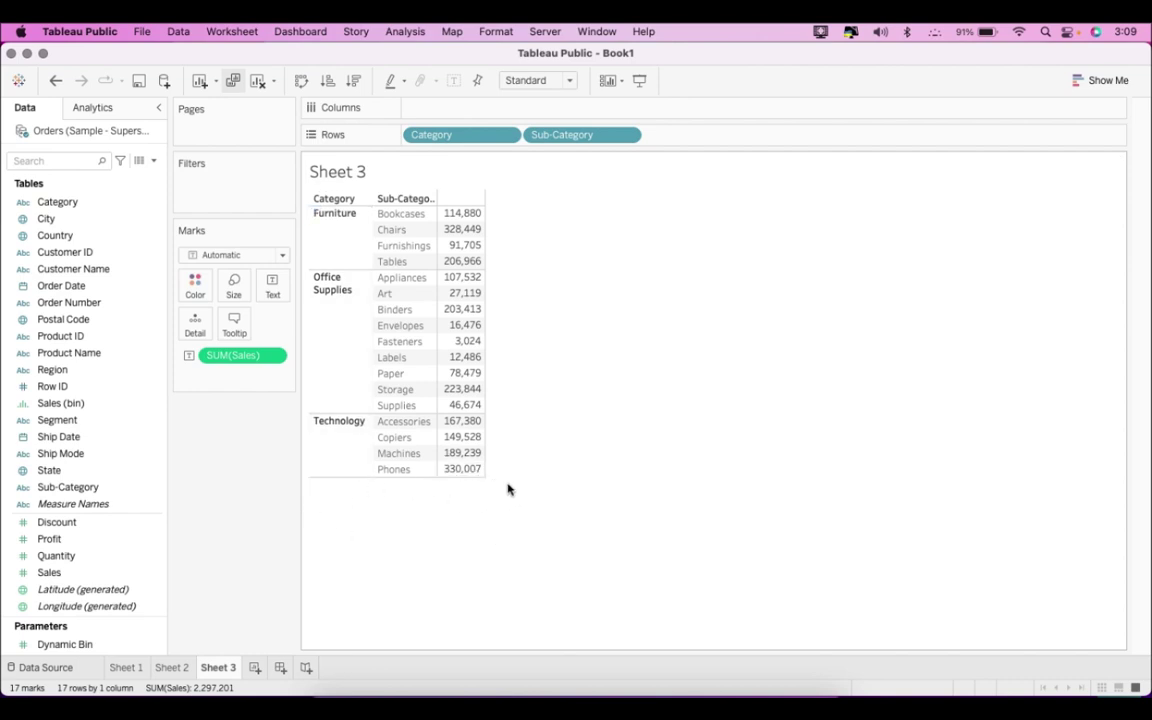
click(407, 31)
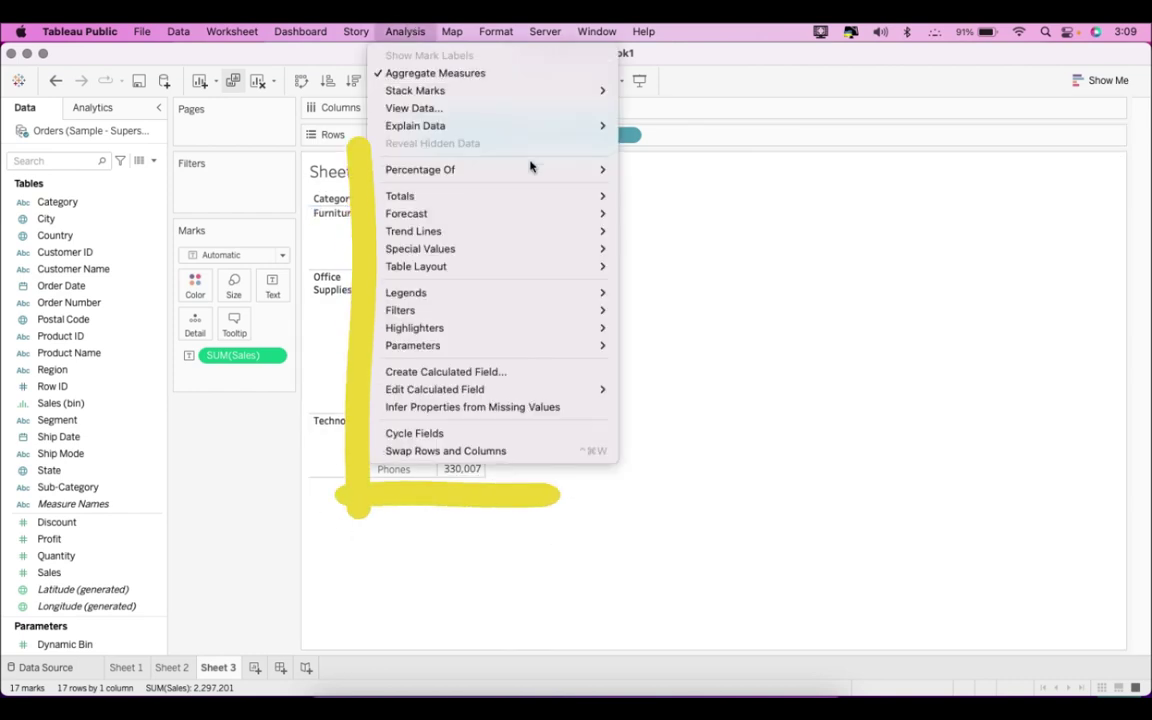
mouse_move(590, 196)
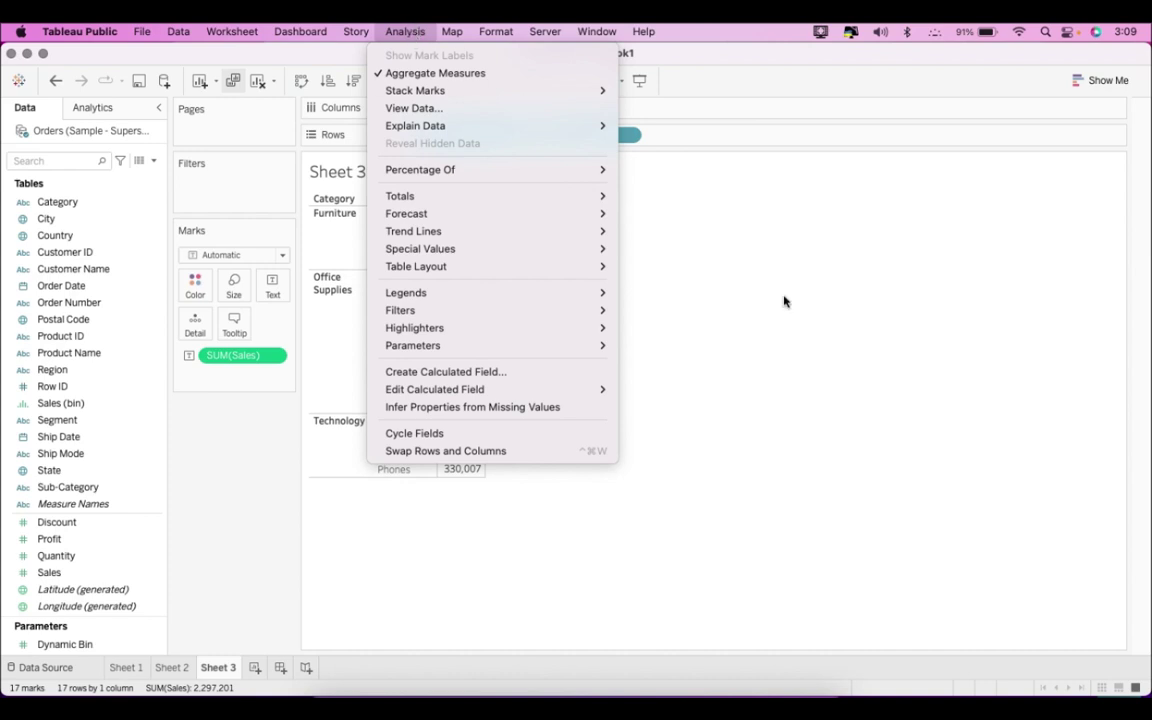
Add a 2,297,201 Grand Total row to Sheet 3 from the Analytics pane's Totals
click(784, 301)
click(122, 110)
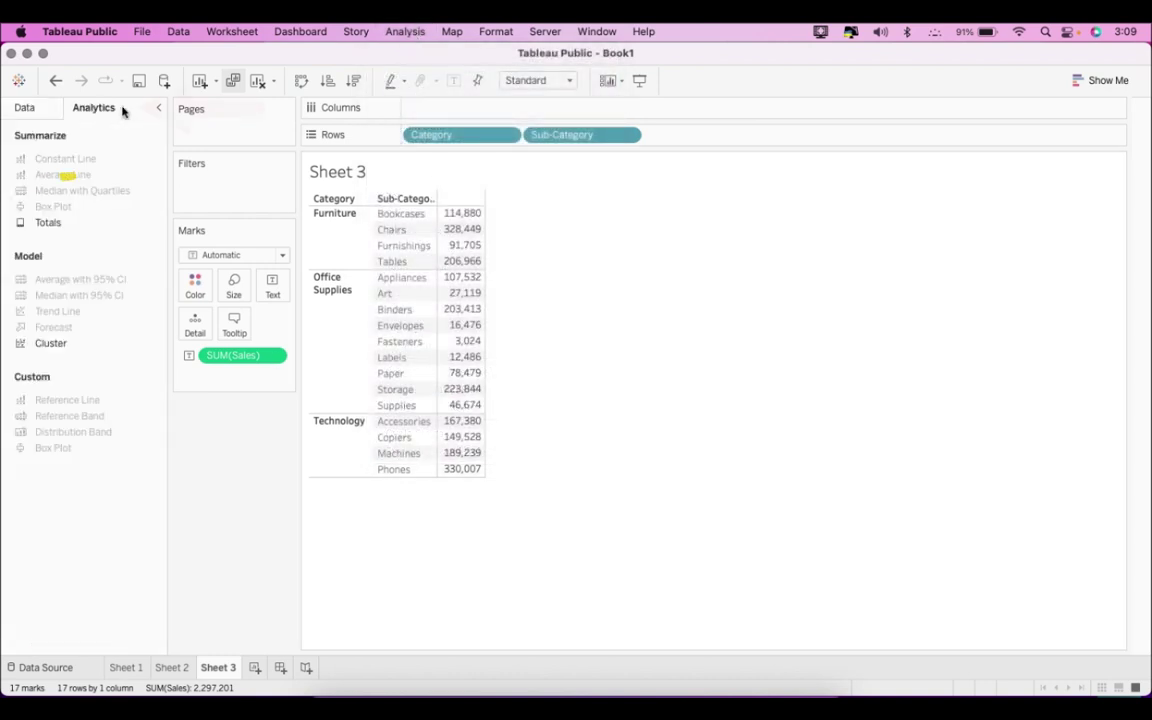
double_click(72, 224)
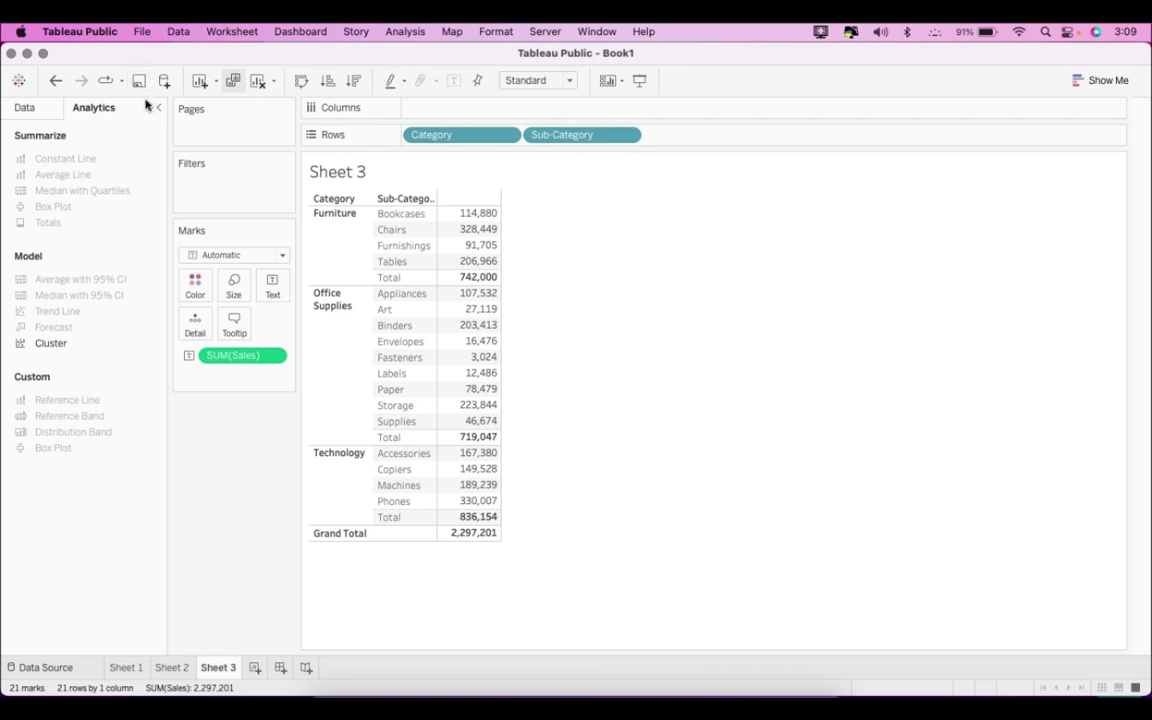
click(53, 80)
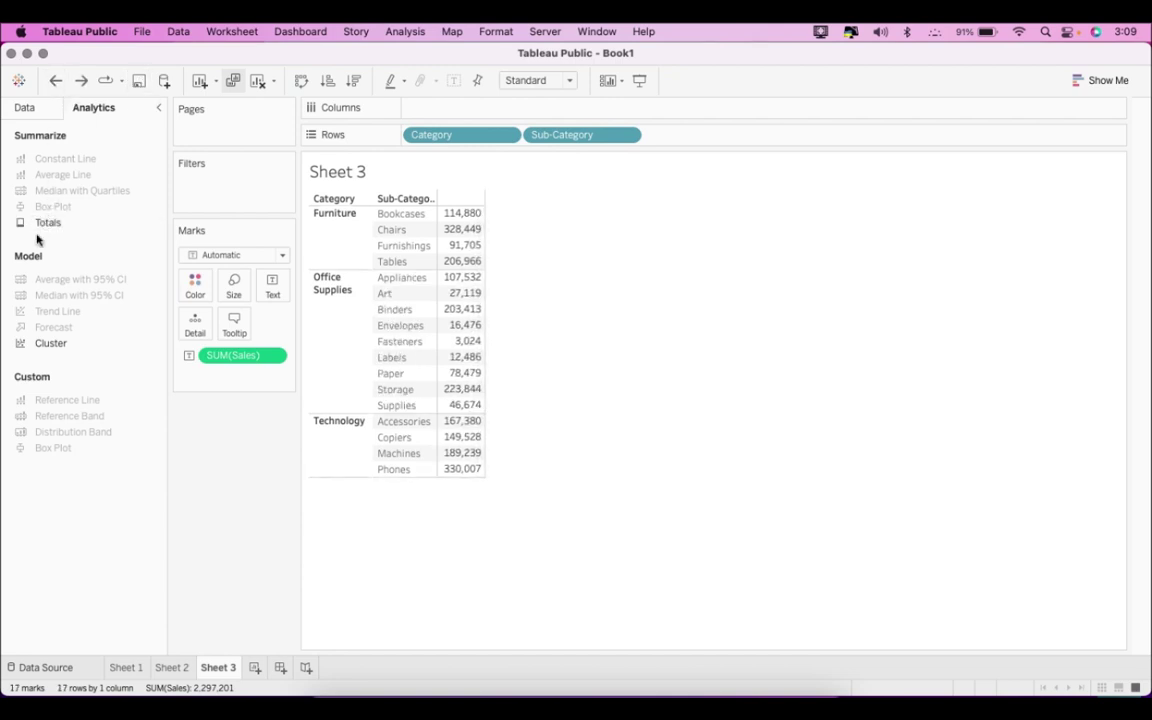
drag(40, 222, 532, 218)
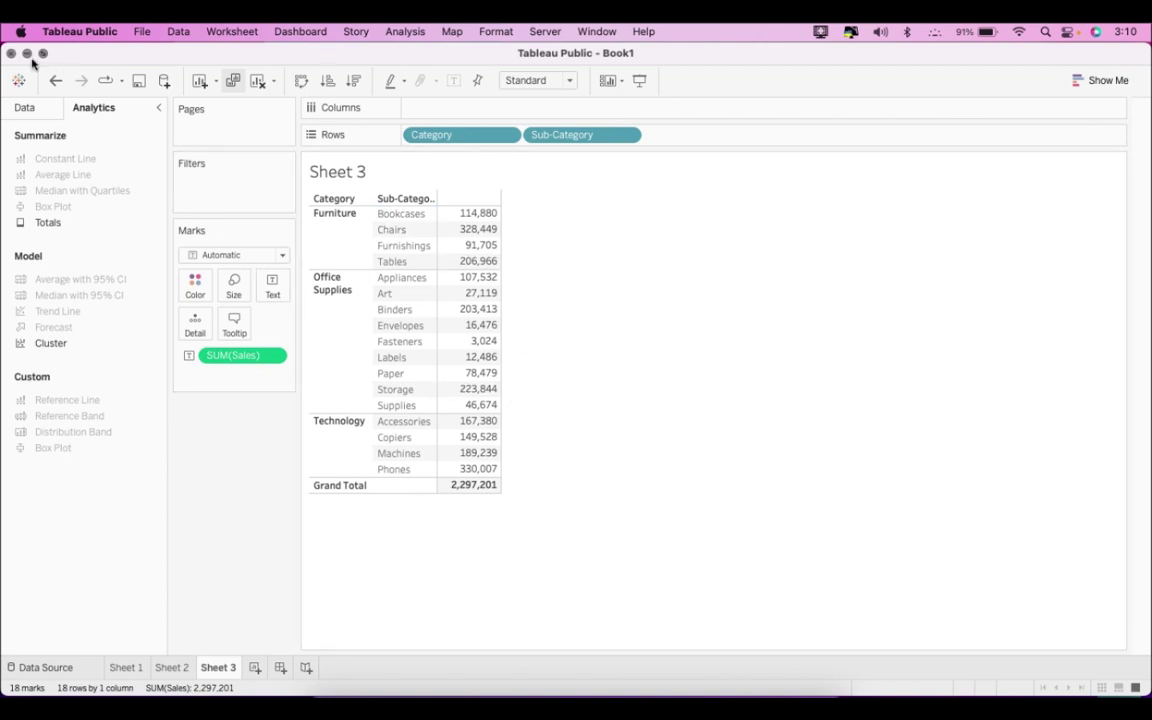
click(42, 104)
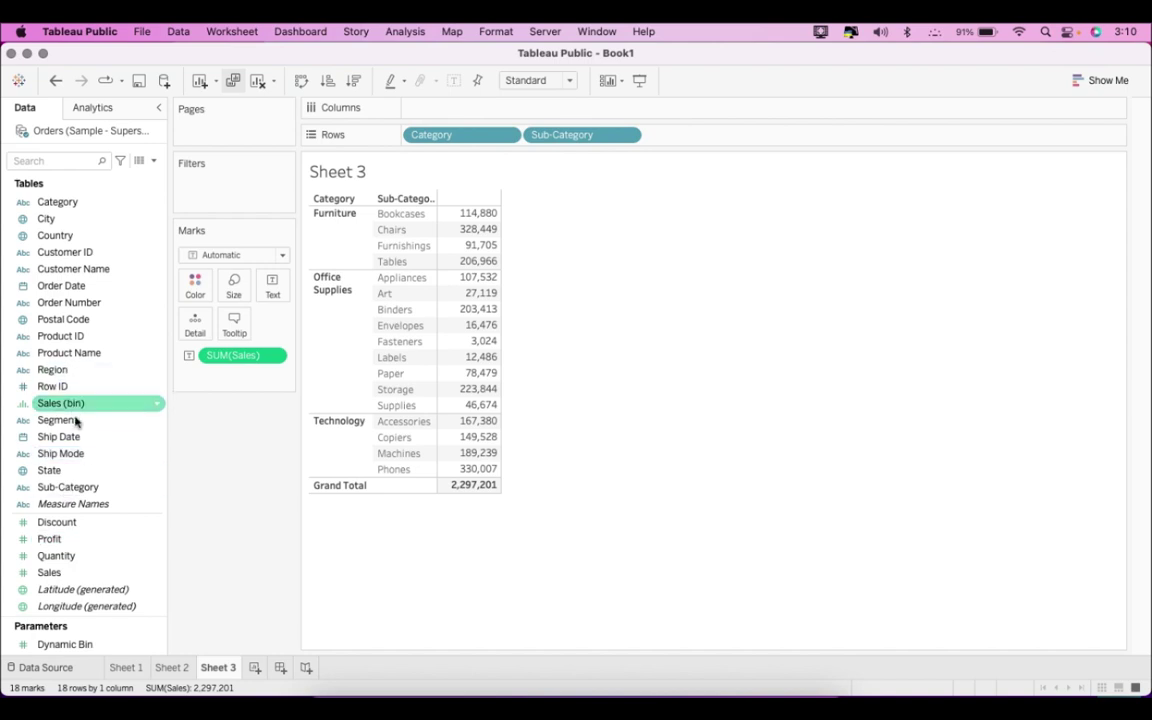
click(27, 53)
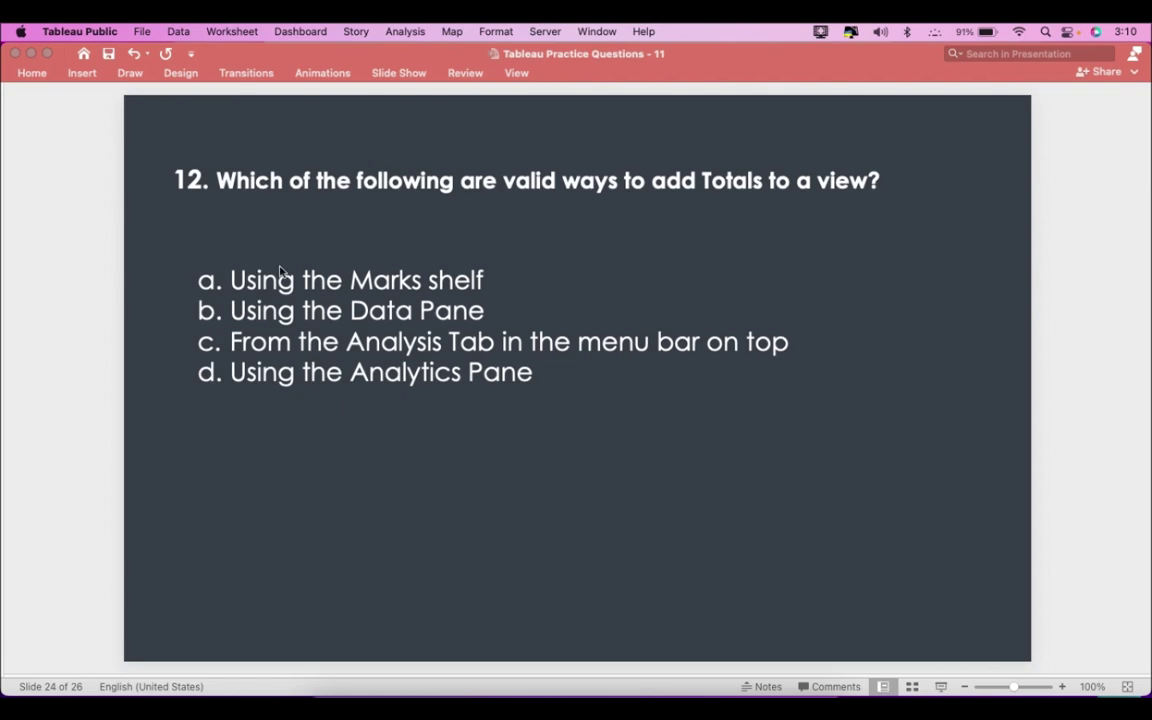
click(745, 692)
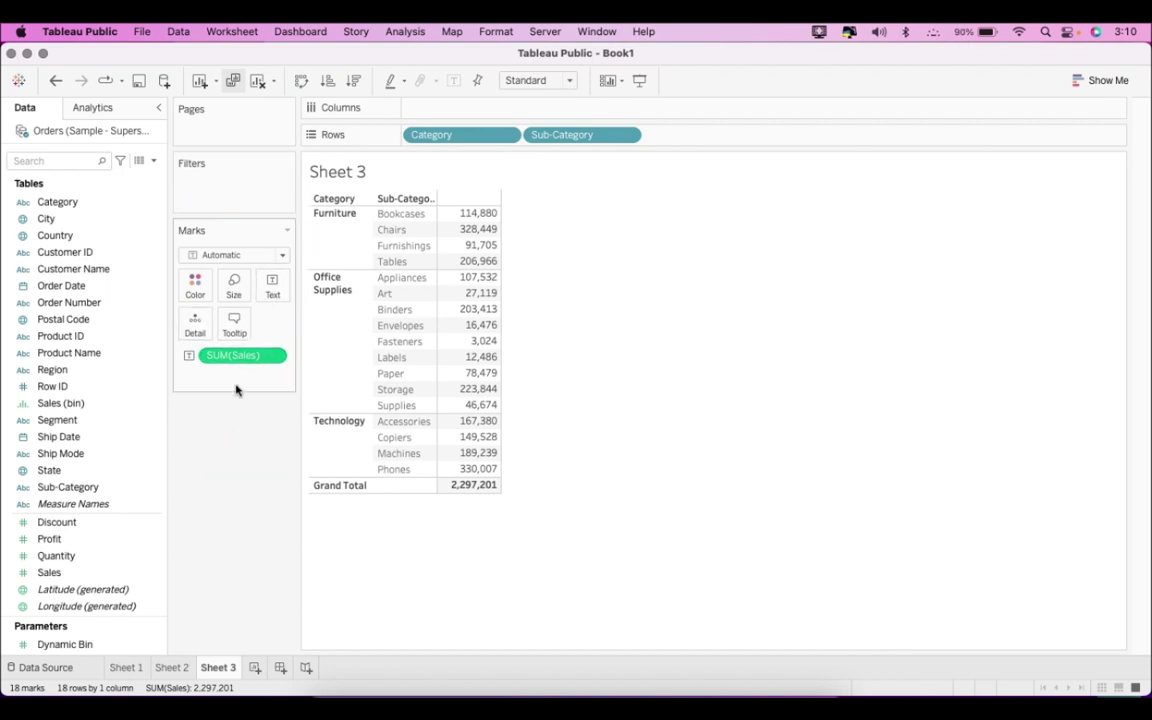
click(784, 694)
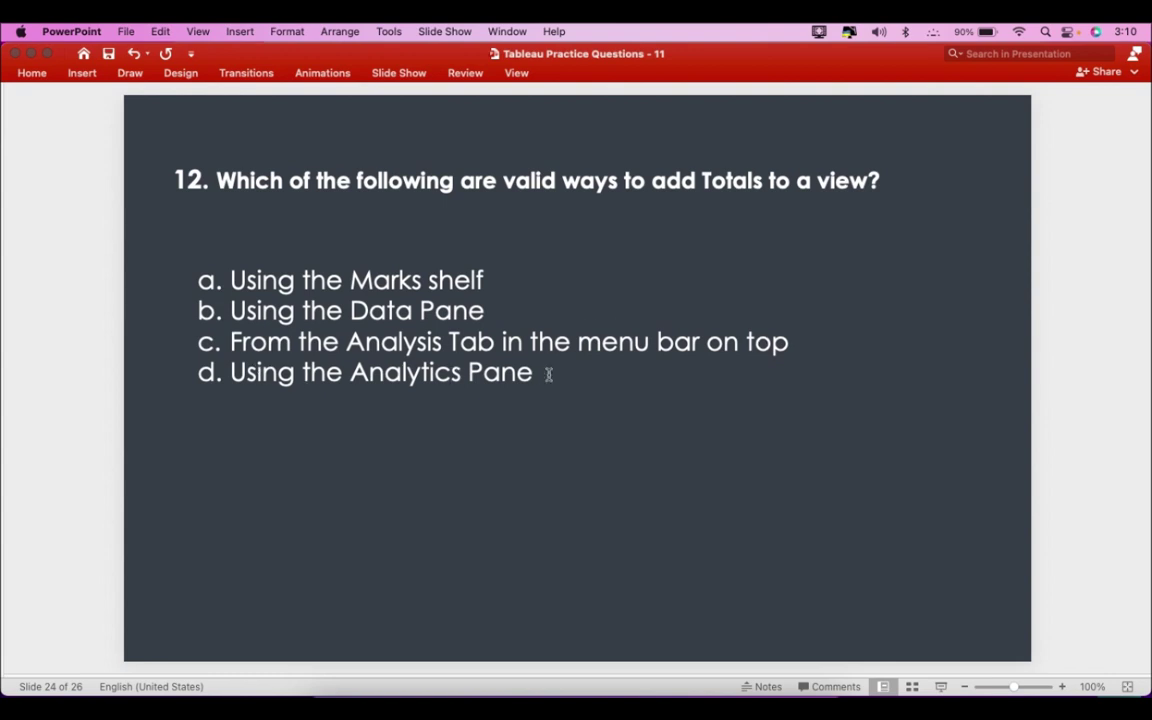
Reveal answers c, Analysis Tab menu, and d, Analytics Pane, then reach the subscribe slide
key(Down)
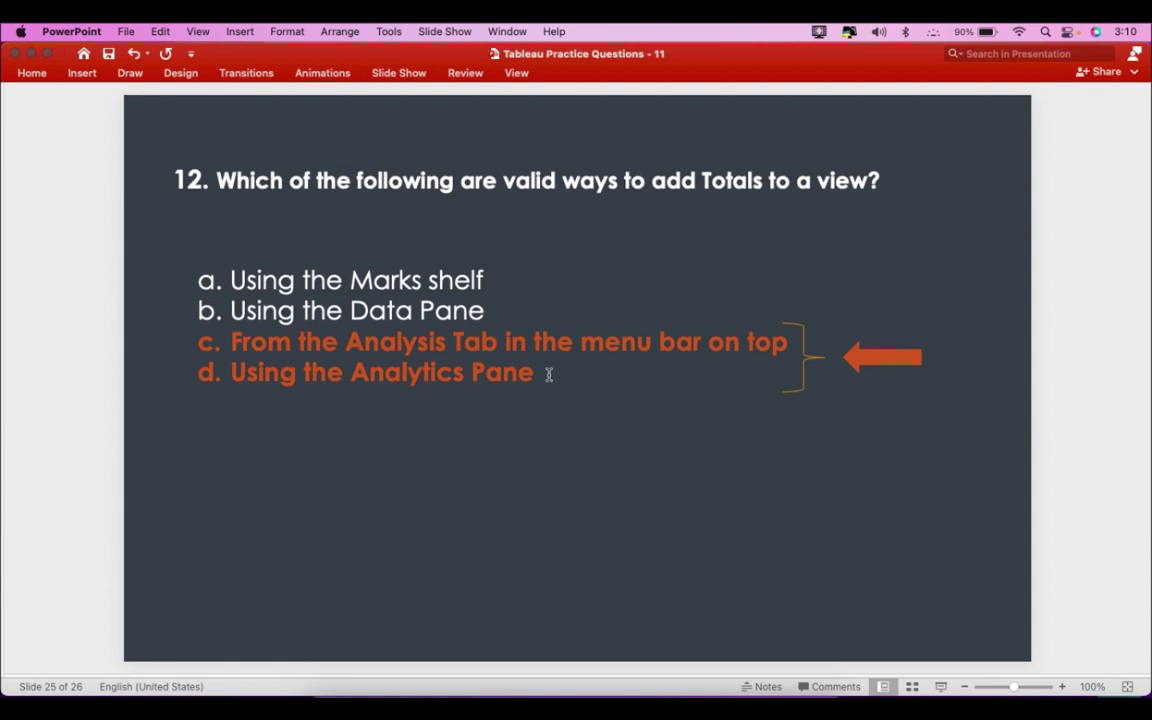
key(Down)
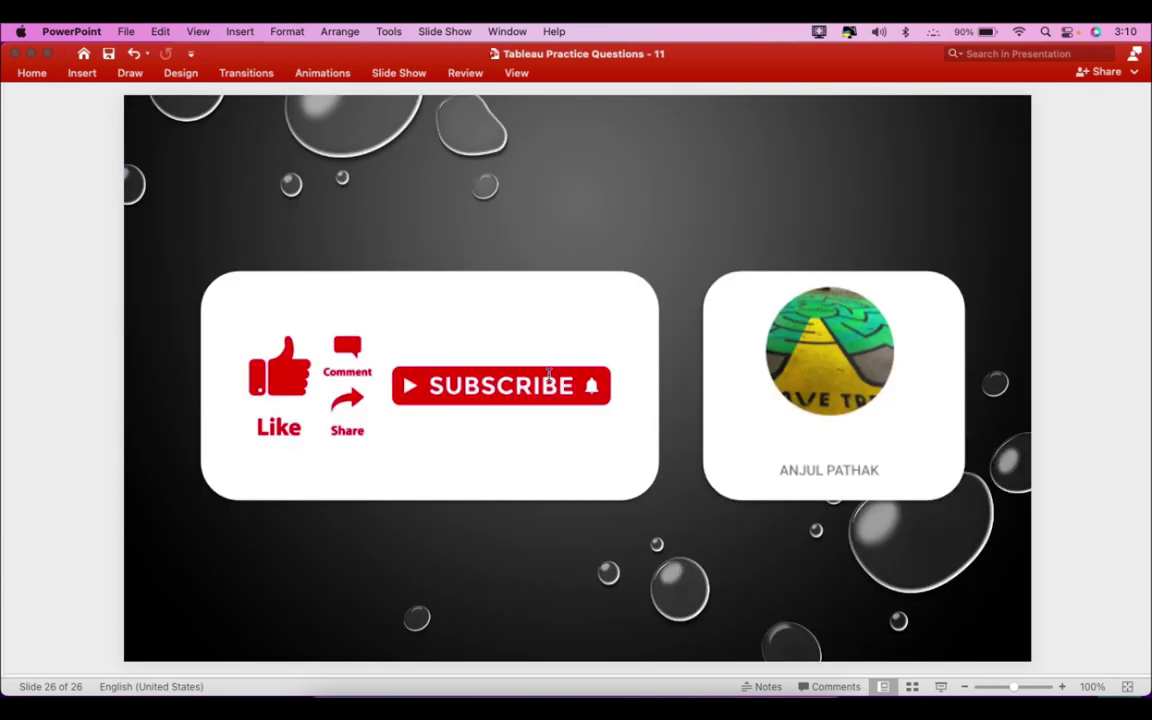